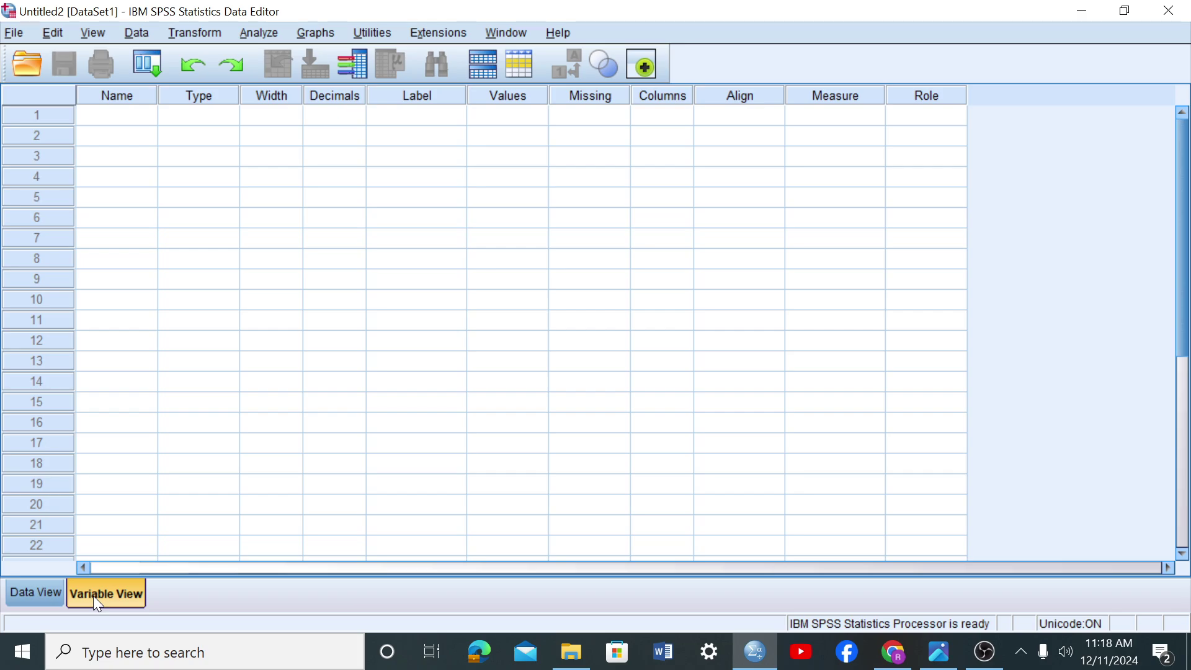
- Define two variables named Pretest and Post_test in the first two rows of the variable list
{"action": "left_click", "coordinate": [119, 128]}
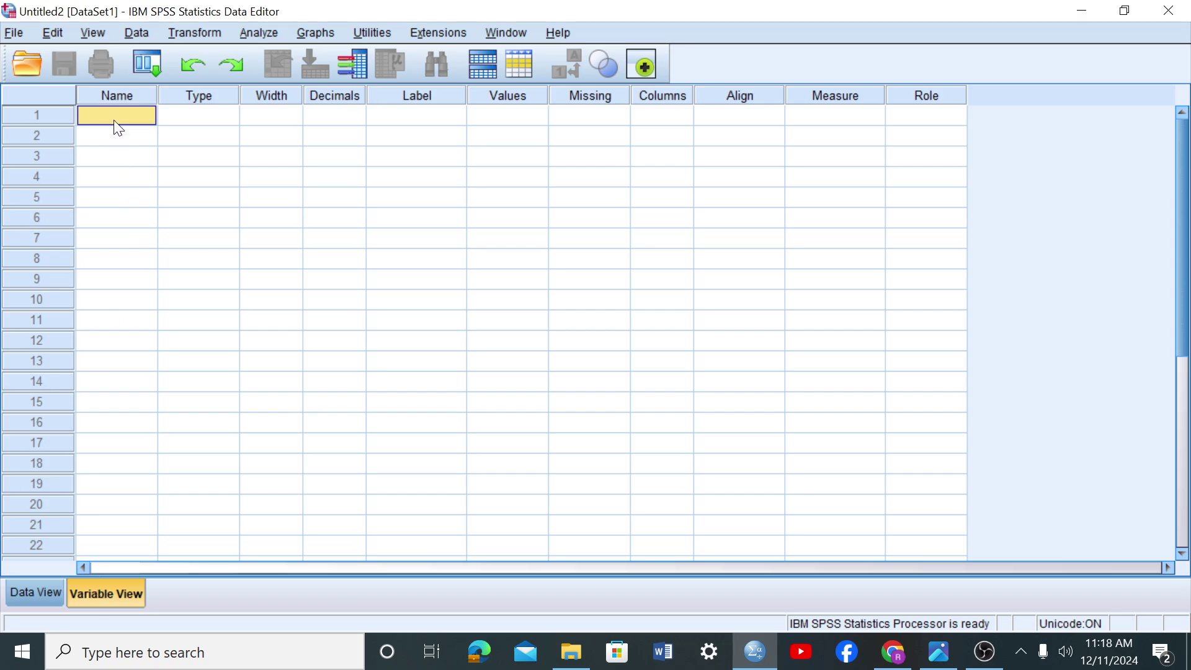
{"action": "type", "text": "Pretest"}
{"action": "key", "text": "Return"}
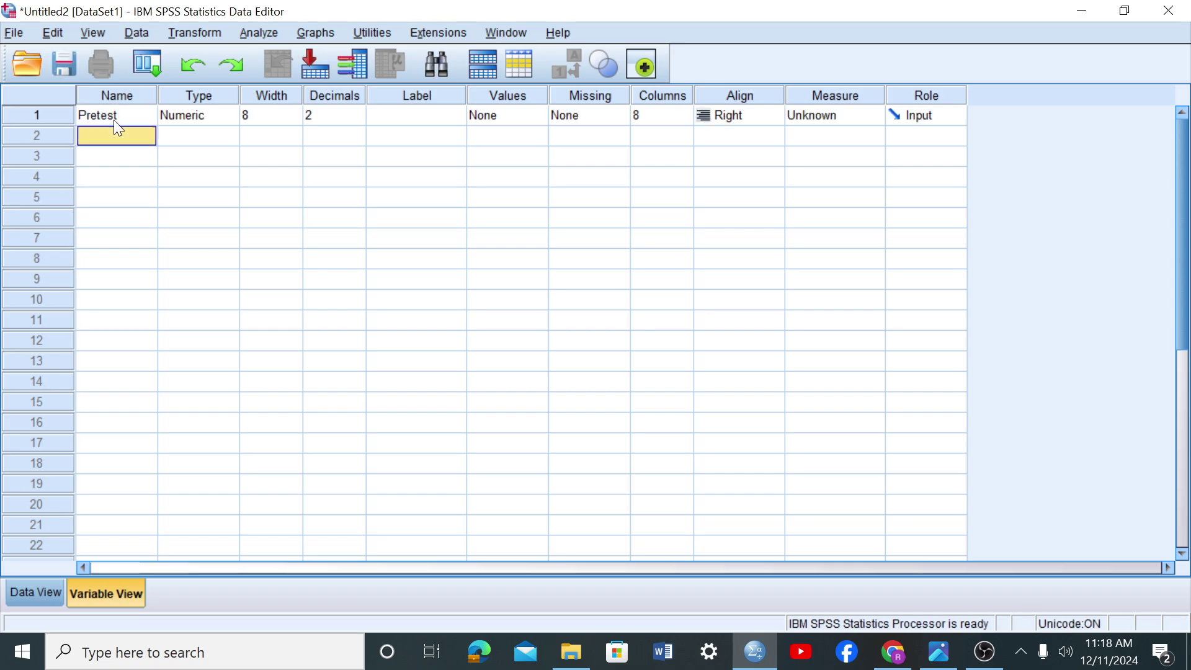
{"action": "type", "text": "Post_test"}
{"action": "key", "text": "Return"}
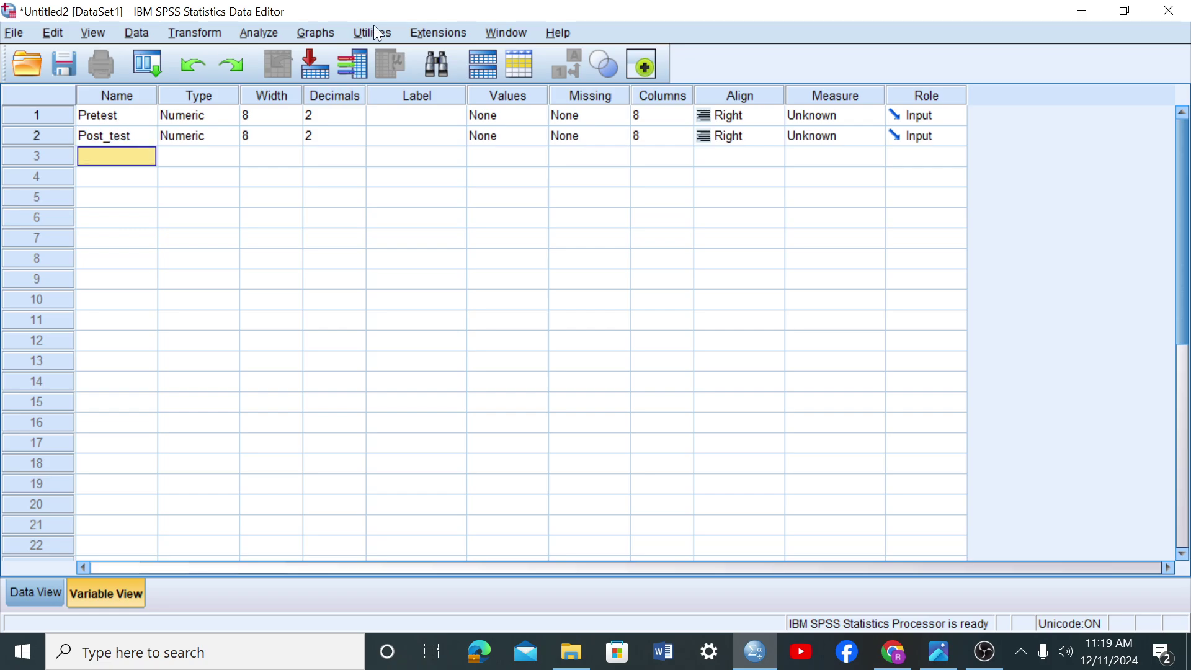
- Set the number of decimals to 0 for both the Pretest and Post_test variables
{"action": "left_click", "coordinate": [335, 116]}
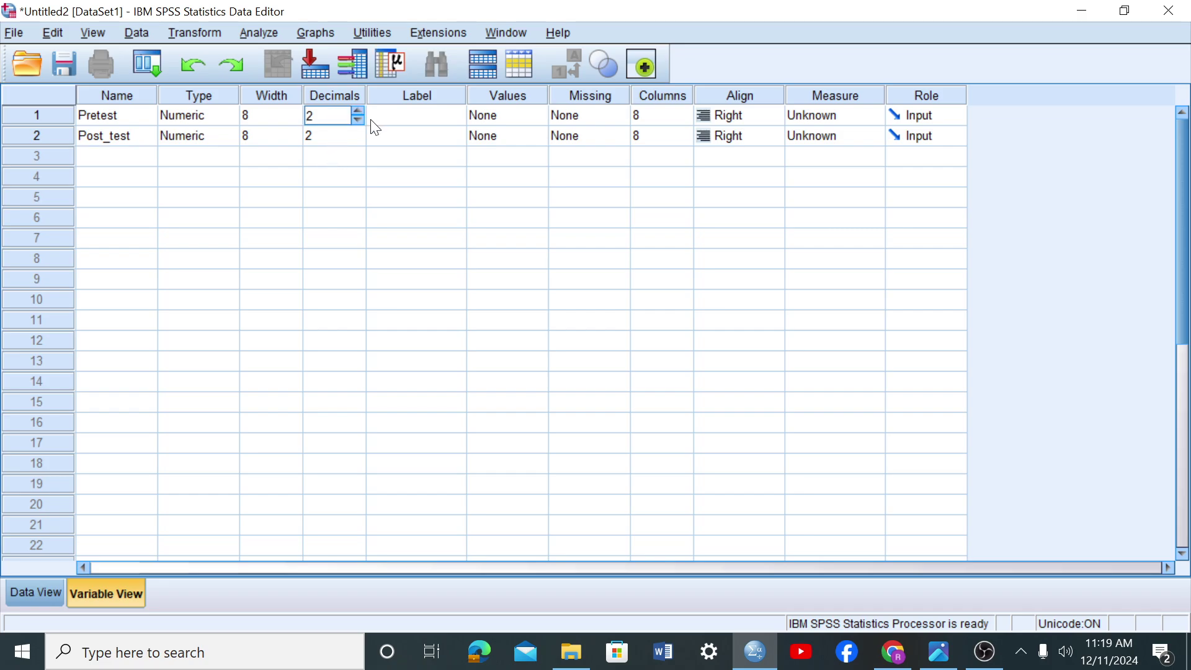
{"action": "left_click", "coordinate": [358, 120]}
{"action": "left_click", "coordinate": [358, 119]}
{"action": "left_click", "coordinate": [358, 136]}
{"action": "left_click", "coordinate": [359, 140]}
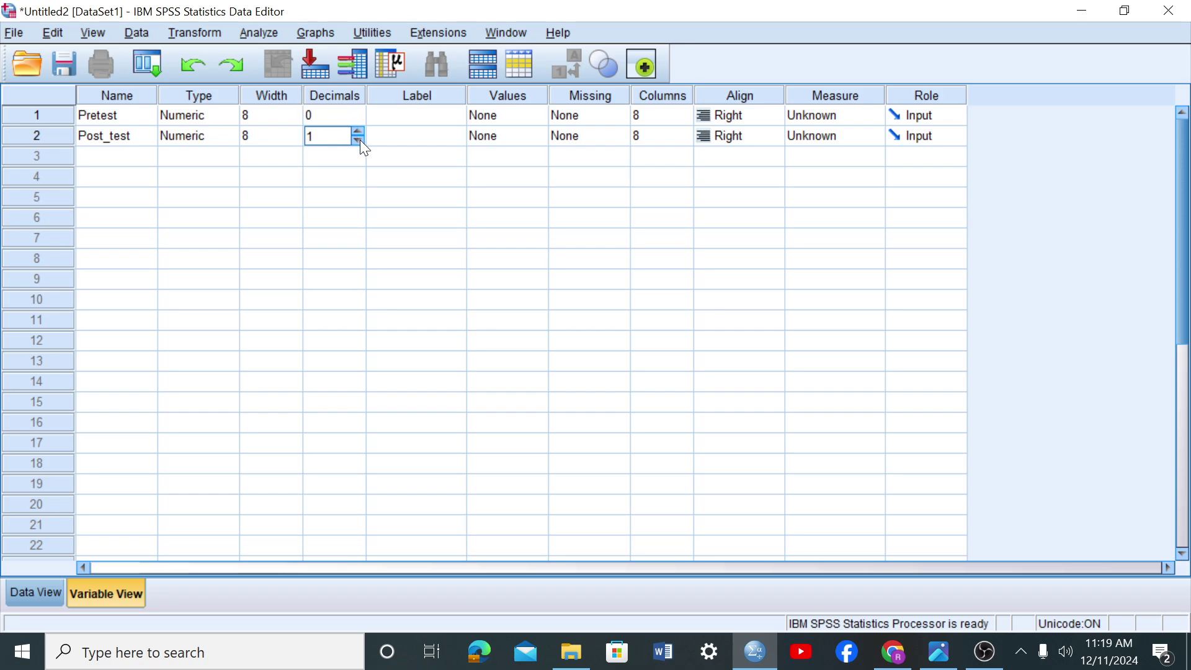
{"action": "left_click", "coordinate": [358, 140]}
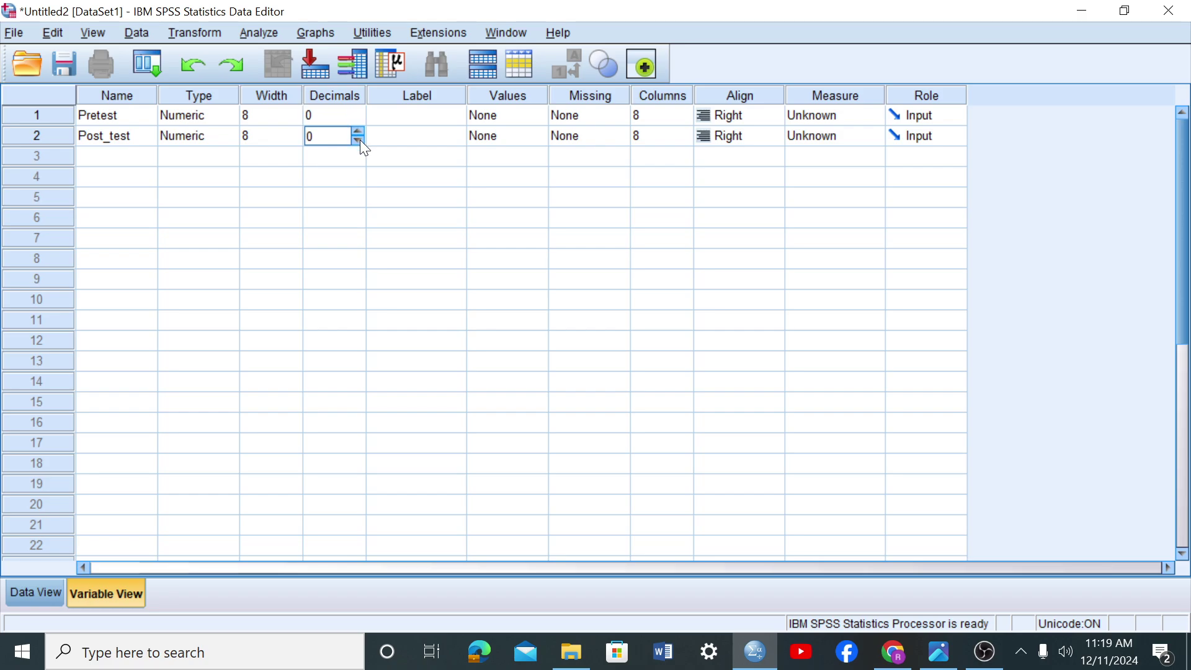
- Switch to the data sheet and enter the Pretest values 150, 140 and 132 in rows 1 to 3
{"action": "left_click", "coordinate": [25, 590]}
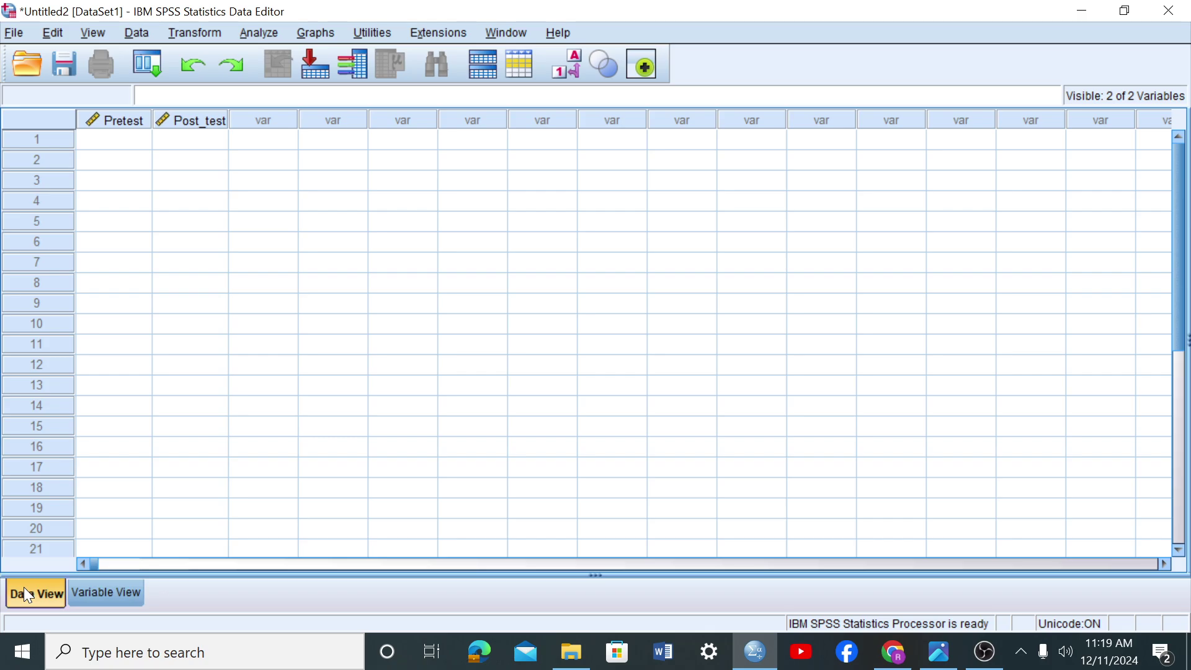
{"action": "left_click", "coordinate": [114, 140]}
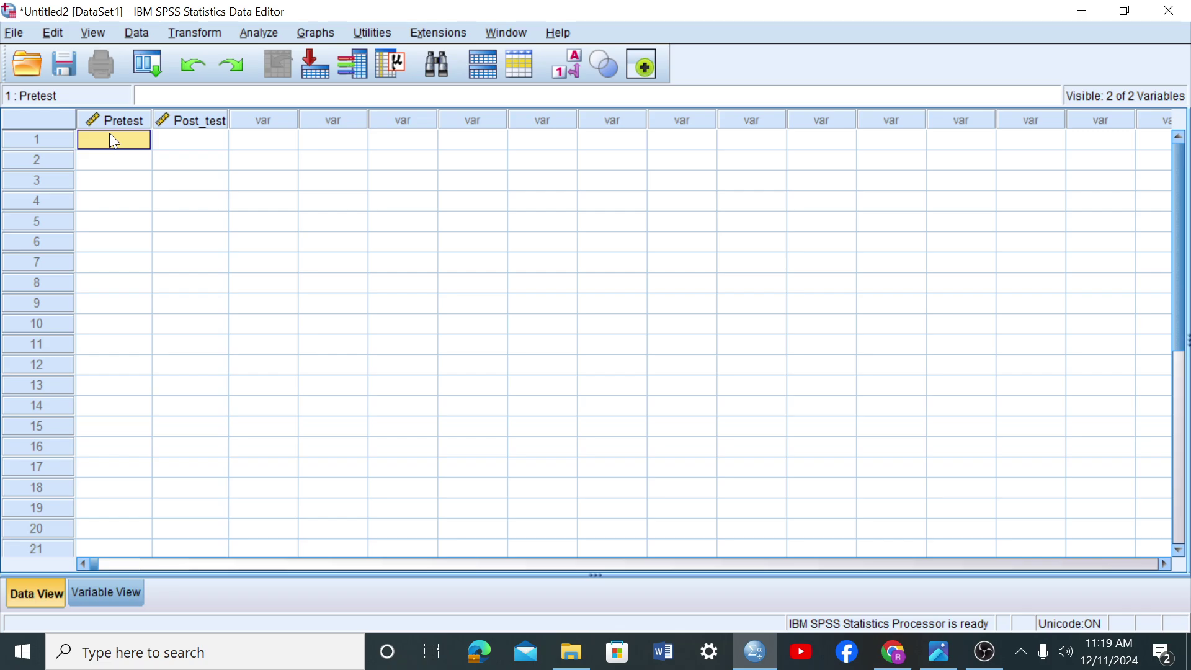
{"action": "type", "text": "150"}
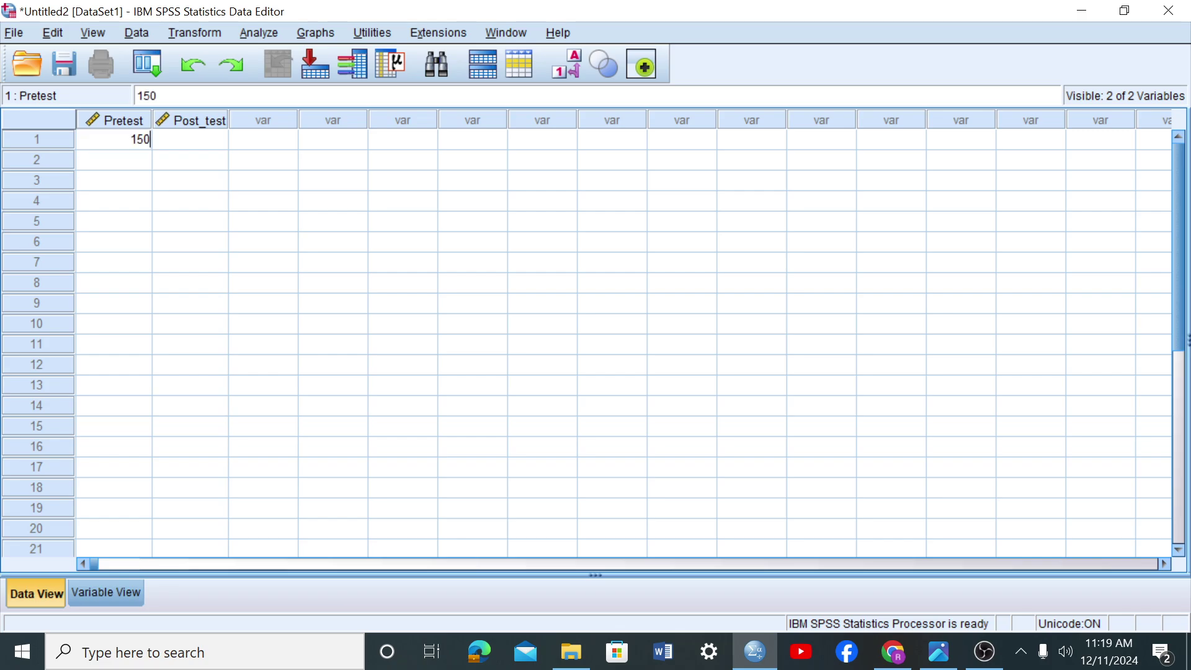
{"action": "key", "text": "Return"}
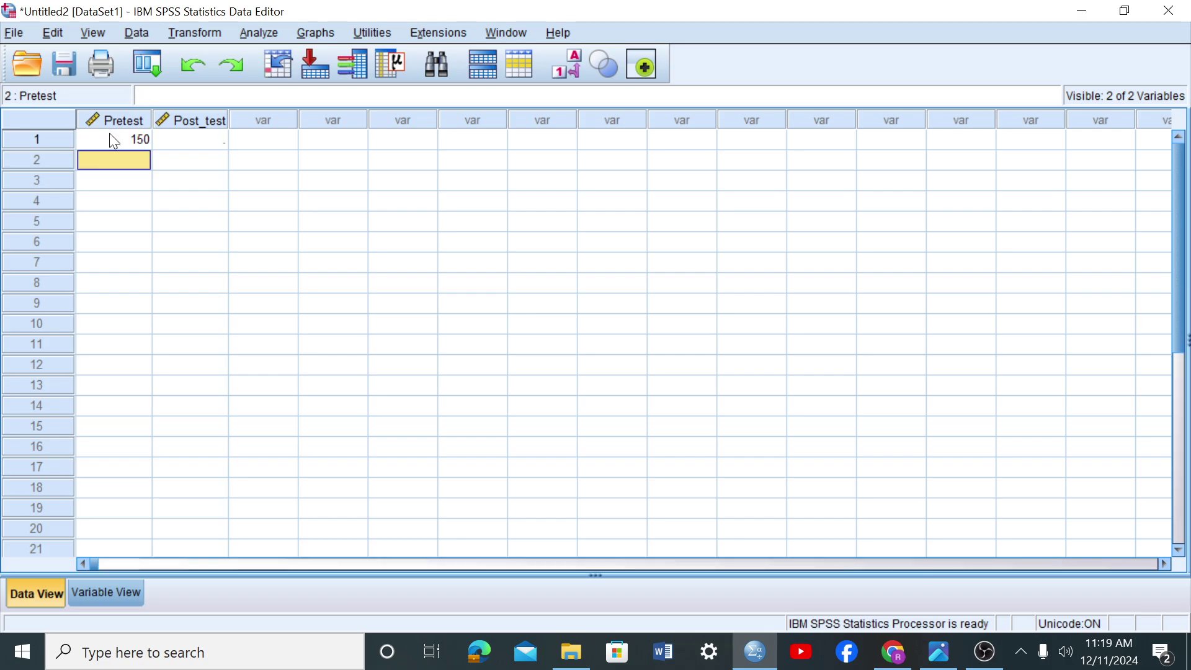
{"action": "type", "text": "140"}
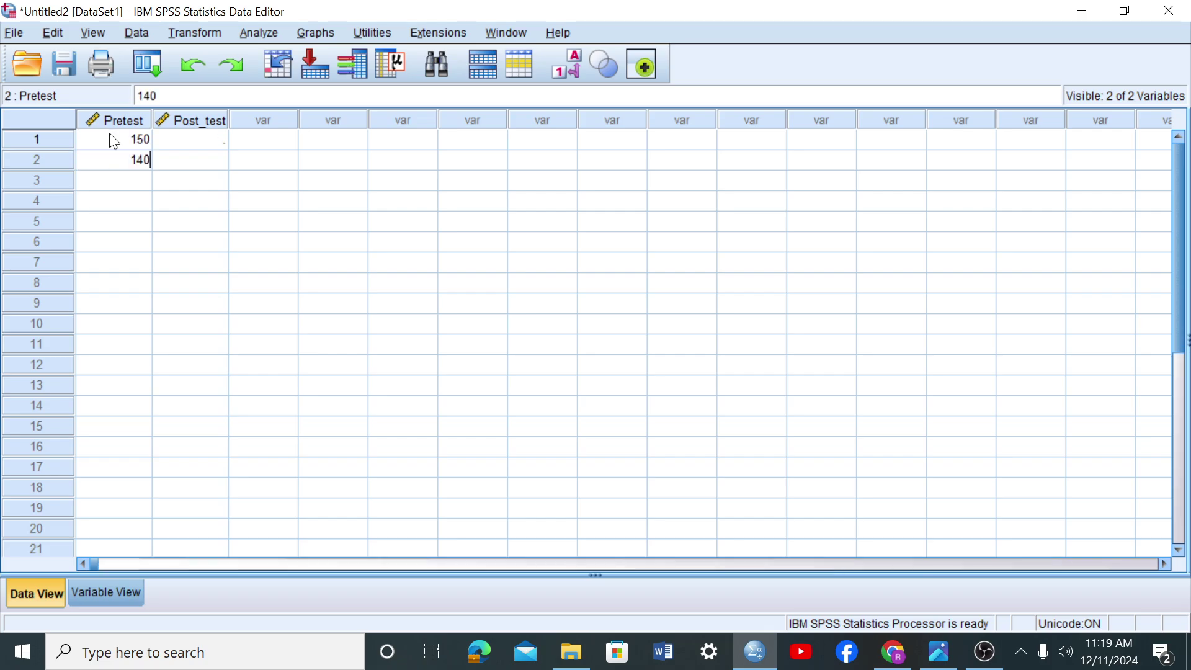
{"action": "key", "text": "Return"}
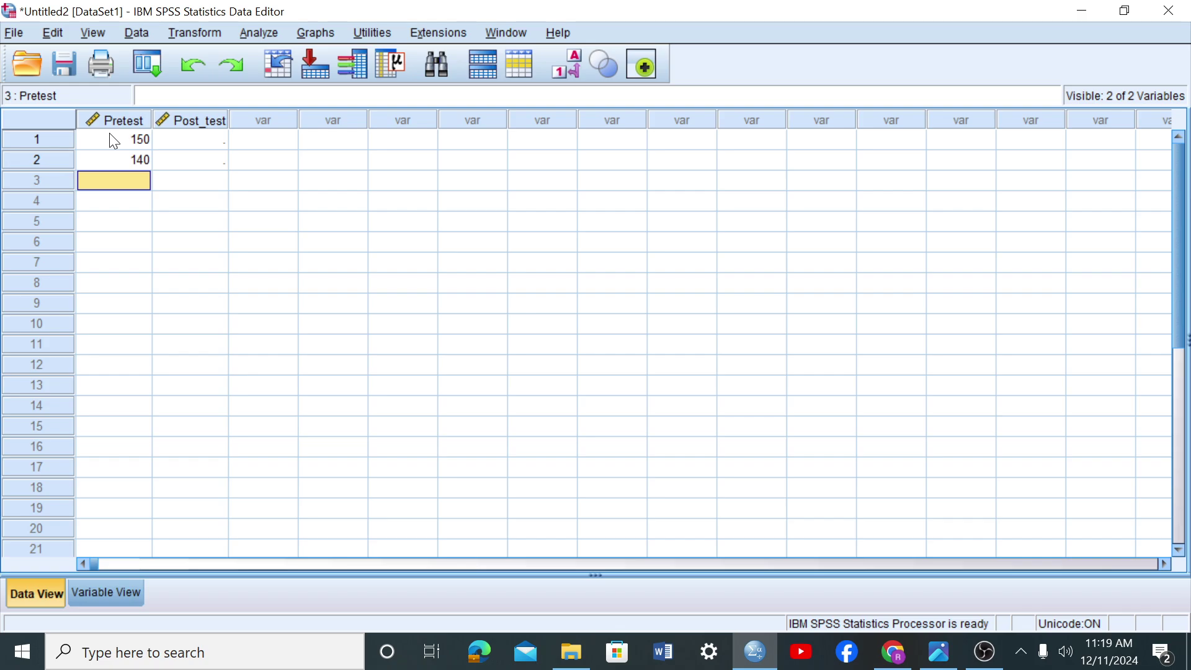
{"action": "type", "text": "132"}
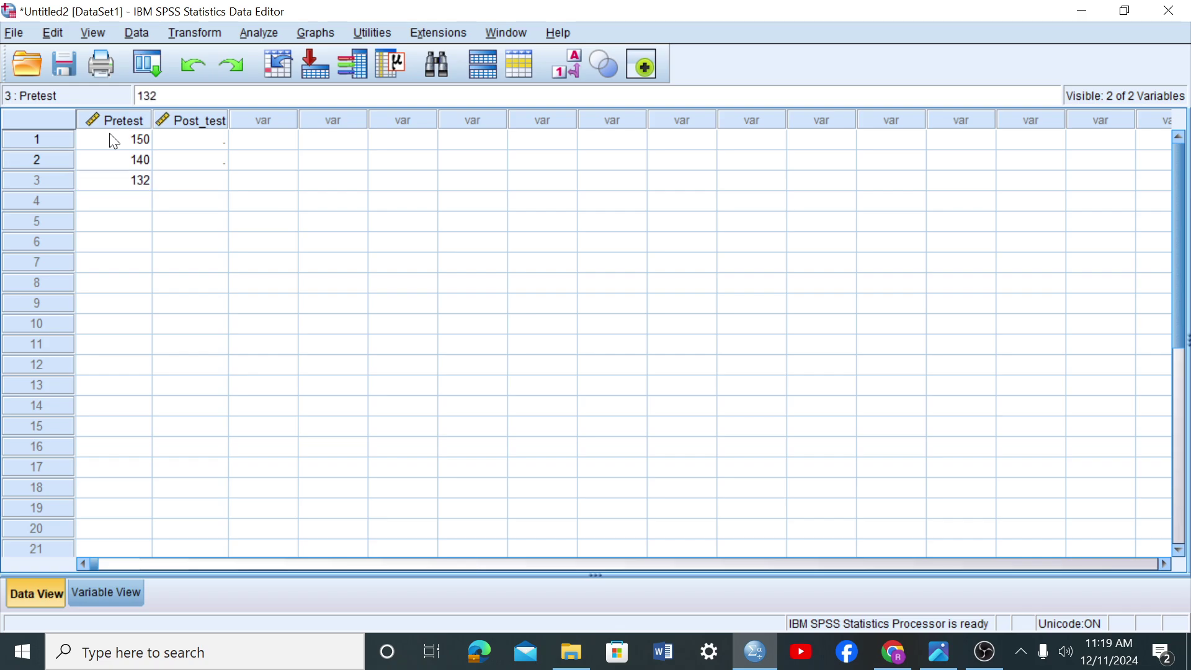
{"action": "key", "text": "Return"}
- Enter the Pretest values 124, 155, 167 and 187 in rows 4 to 7
{"action": "type", "text": "24"}
{"action": "key", "text": "BackSpace"}
{"action": "key", "text": "BackSpace"}
{"action": "type", "text": "124"}
{"action": "key", "text": "Return"}
{"action": "type", "text": "155"}
{"action": "key", "text": "Return"}
{"action": "type", "text": "1"}
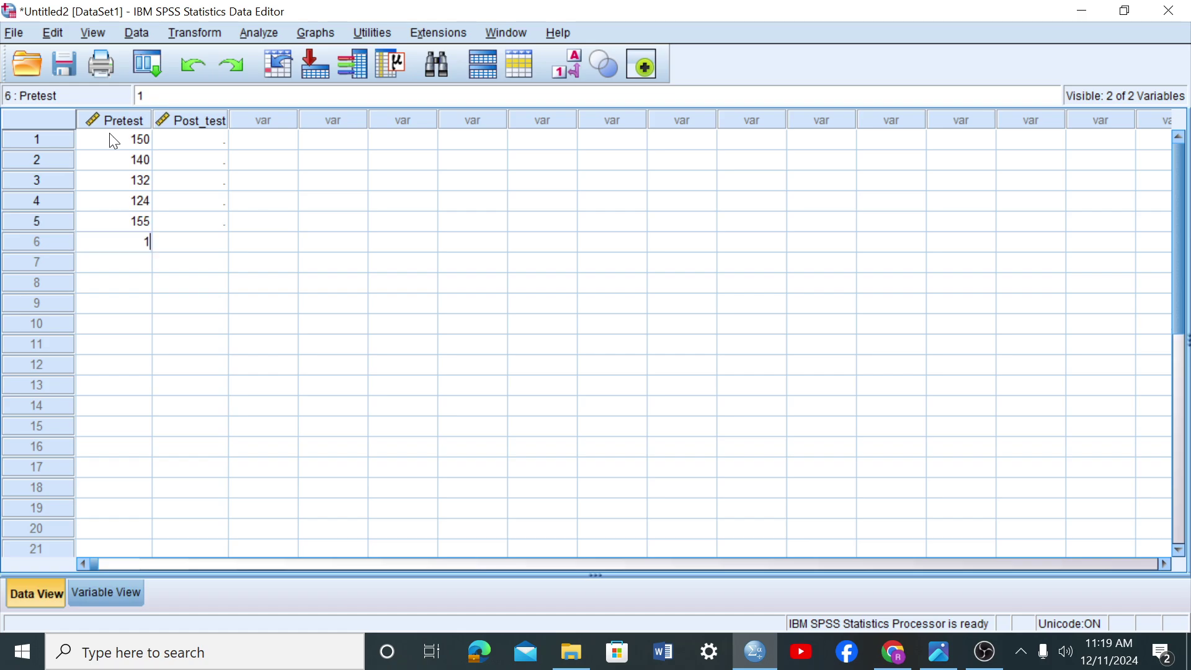
{"action": "type", "text": "67"}
{"action": "key", "text": "Return"}
{"action": "type", "text": "187"}
{"action": "key", "text": "Return"}
- Enter the Pretest values 201, 1566 and 167 in rows 8 to 10
{"action": "type", "text": "2"}
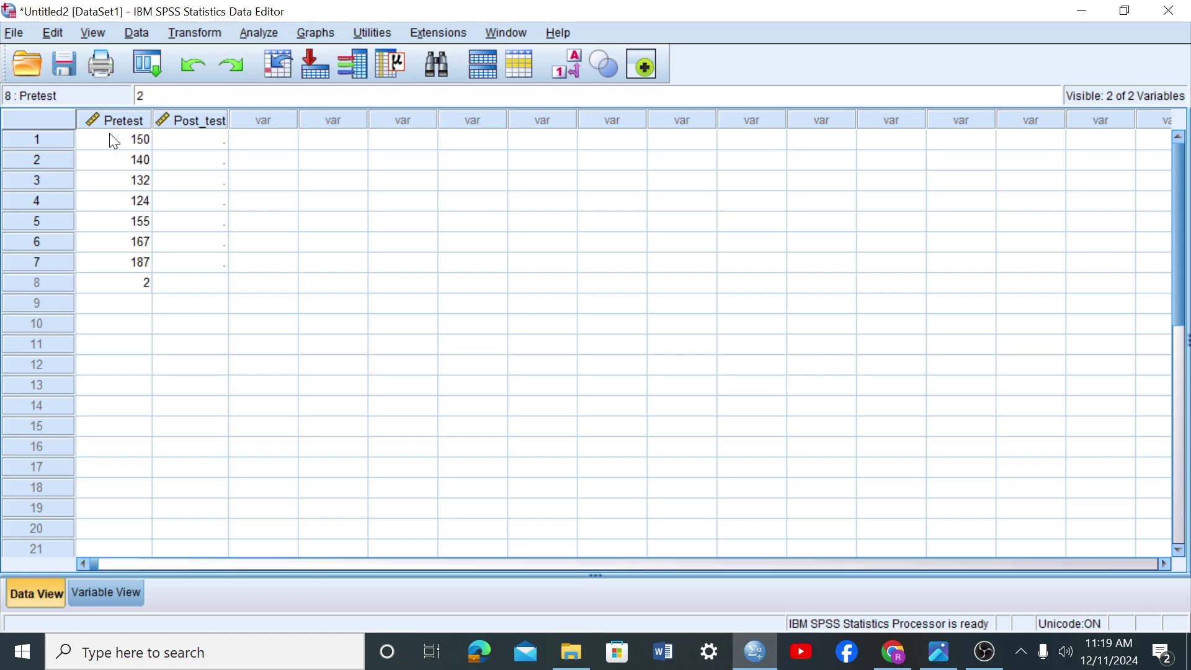
{"action": "type", "text": "01"}
{"action": "key", "text": "Return"}
{"action": "type", "text": "1566"}
{"action": "key", "text": "Return"}
{"action": "type", "text": "1"}
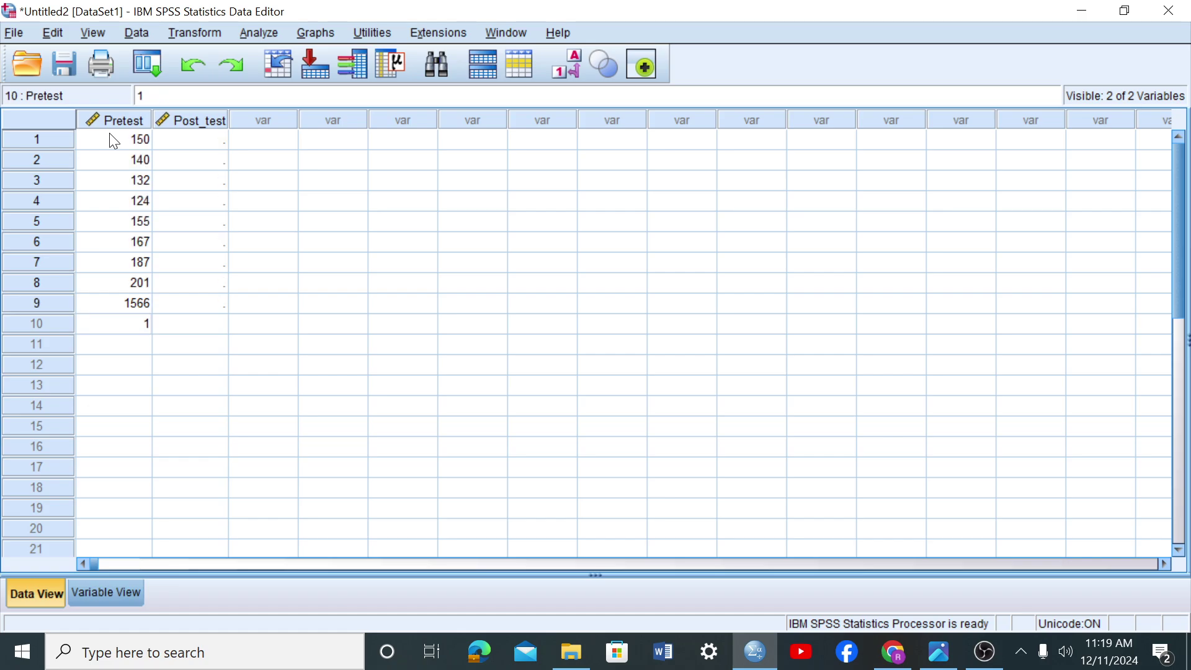
{"action": "type", "text": "6"}
{"action": "key", "text": "BackSpace"}
{"action": "type", "text": "67"}
- Correct the Pretest value in row 9 to 155
{"action": "left_click", "coordinate": [140, 303]}
{"action": "double_click", "coordinate": [140, 302]}
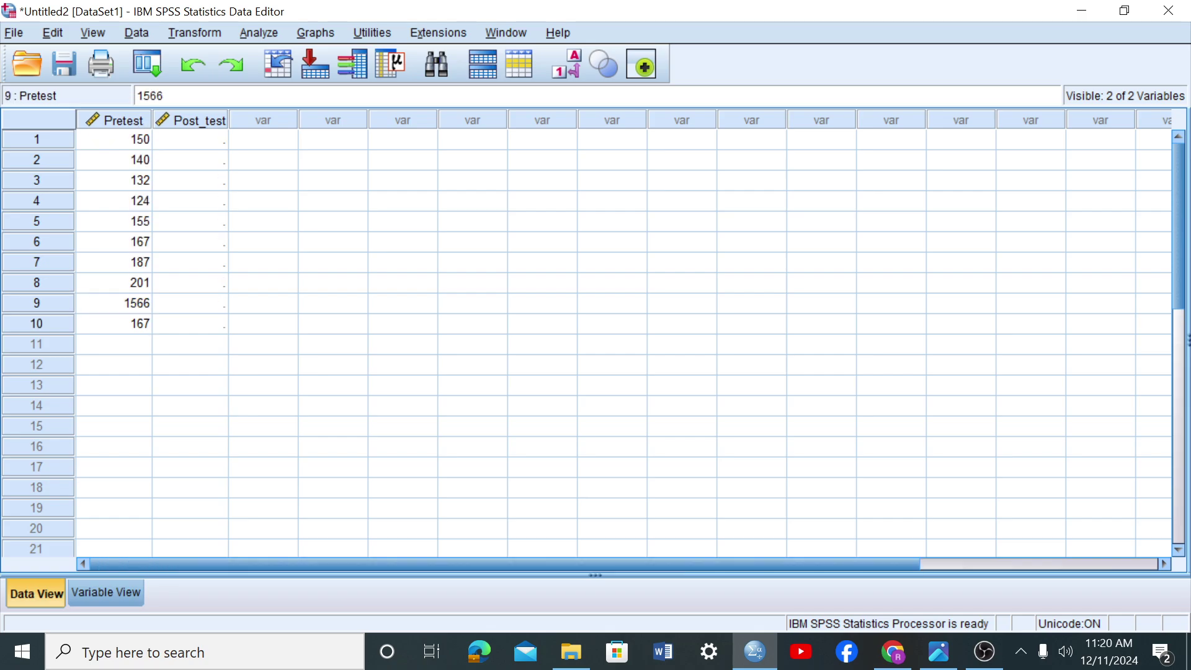
{"action": "key", "text": "BackSpace"}
{"action": "key", "text": "BackSpace"}
{"action": "type", "text": "5"}
{"action": "left_click", "coordinate": [141, 333]}
- Enter the Pretest values 203 and 232 in rows 11 and 12
{"action": "left_click", "coordinate": [143, 340]}
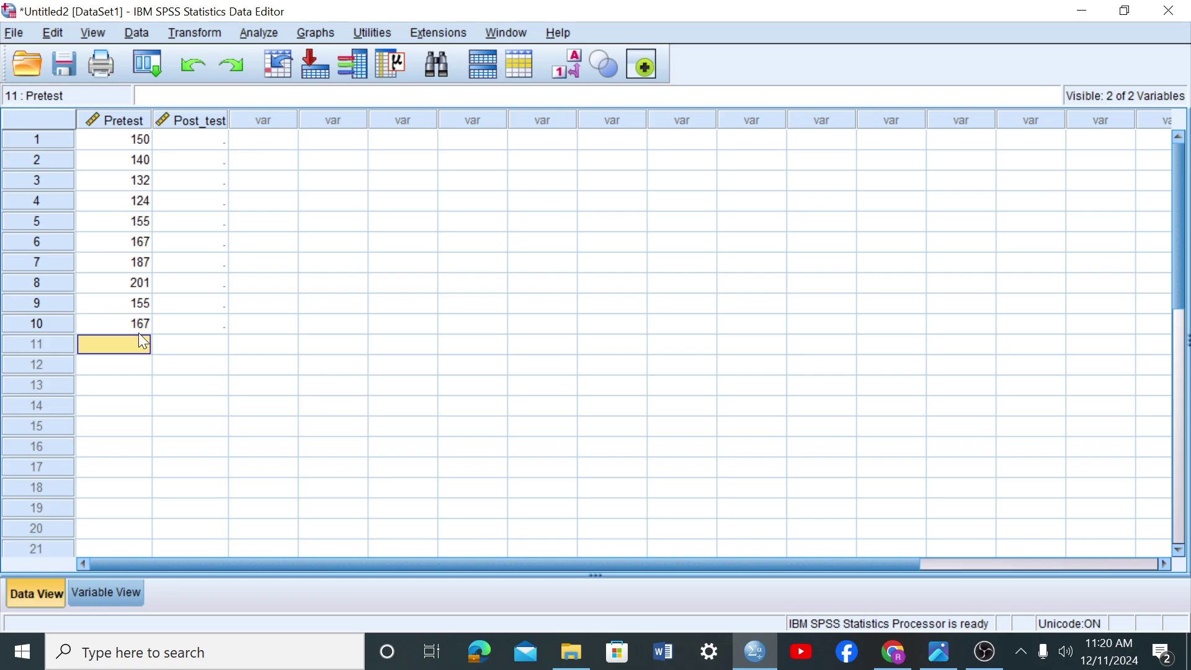
{"action": "type", "text": "202"}
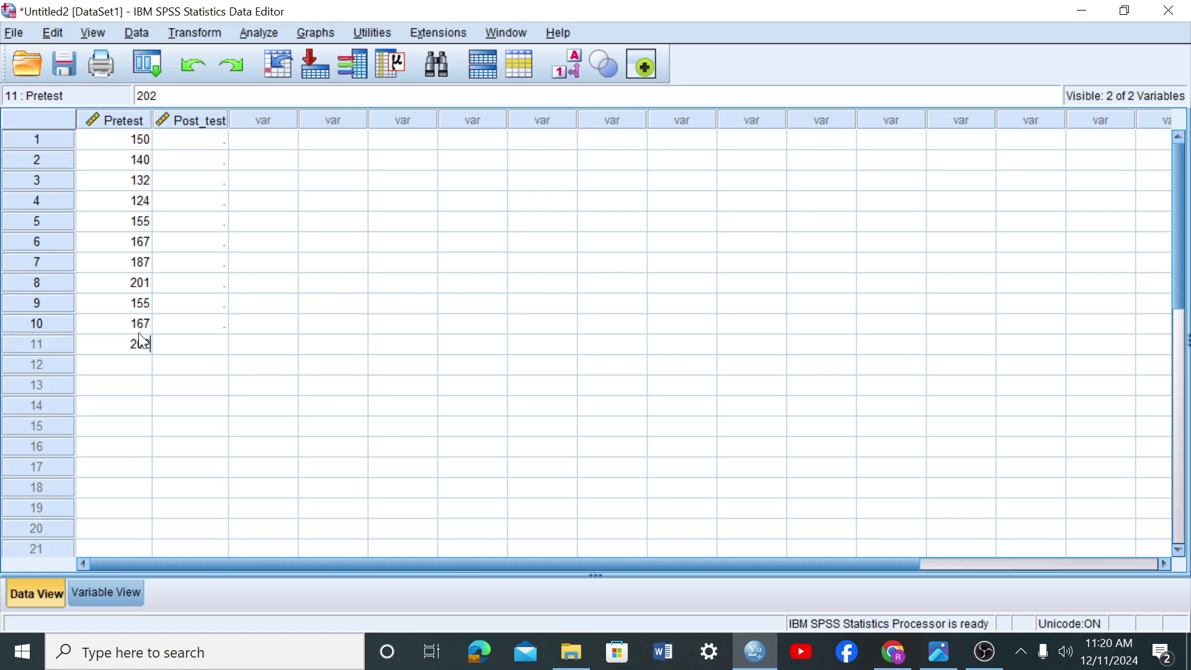
{"action": "type", "text": "3"}
{"action": "key", "text": "BackSpace"}
{"action": "key", "text": "BackSpace"}
{"action": "type", "text": "3"}
{"action": "key", "text": "Return"}
{"action": "type", "text": "2343"}
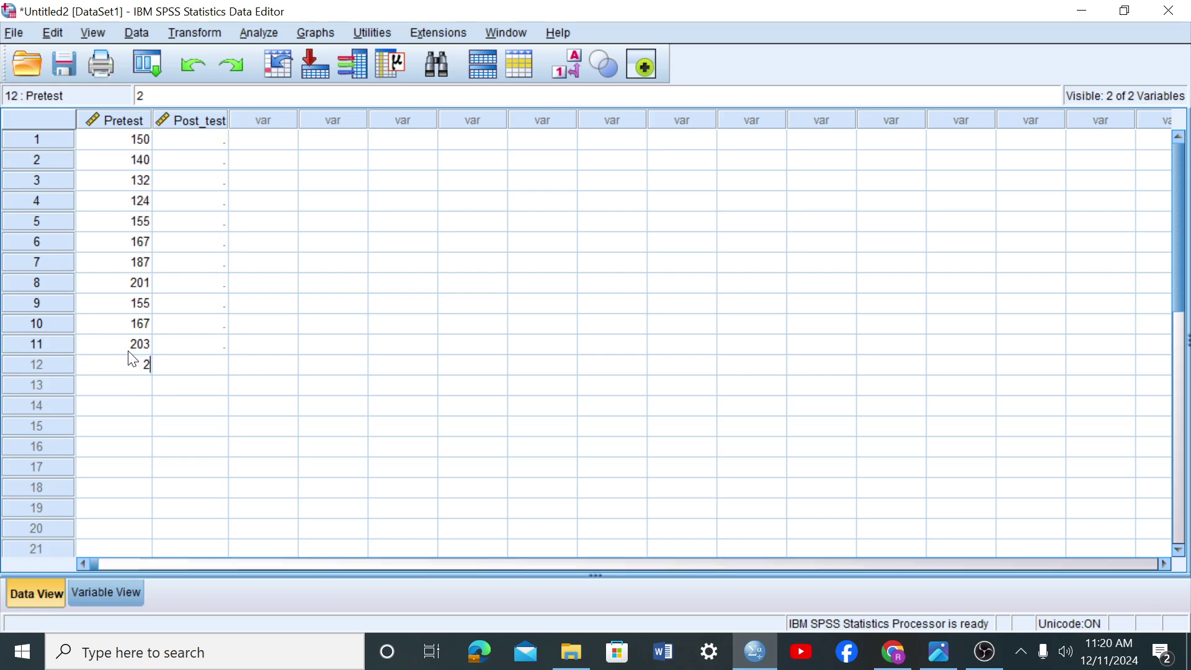
{"action": "key", "text": "BackSpace"}
{"action": "key", "text": "BackSpace"}
{"action": "type", "text": "2"}
{"action": "key", "text": "Return"}
- Enter the Pretest values 191, 222 and 205 in rows 13 to 15
{"action": "type", "text": "191"}
{"action": "key", "text": "Return"}
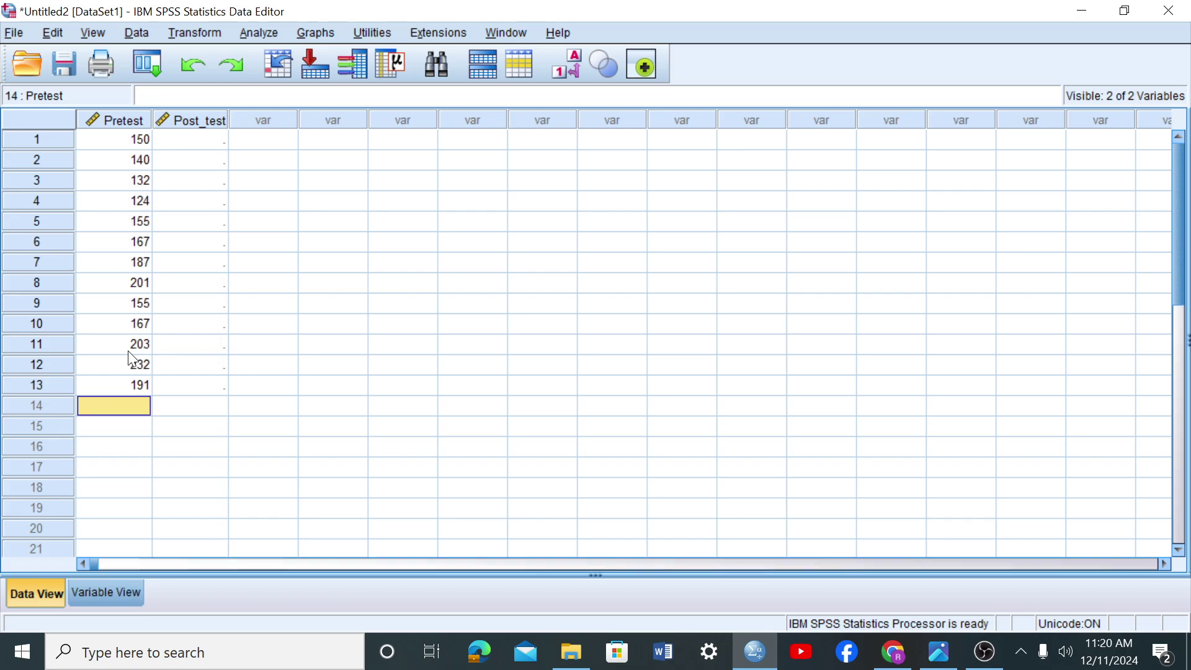
{"action": "type", "text": "222"}
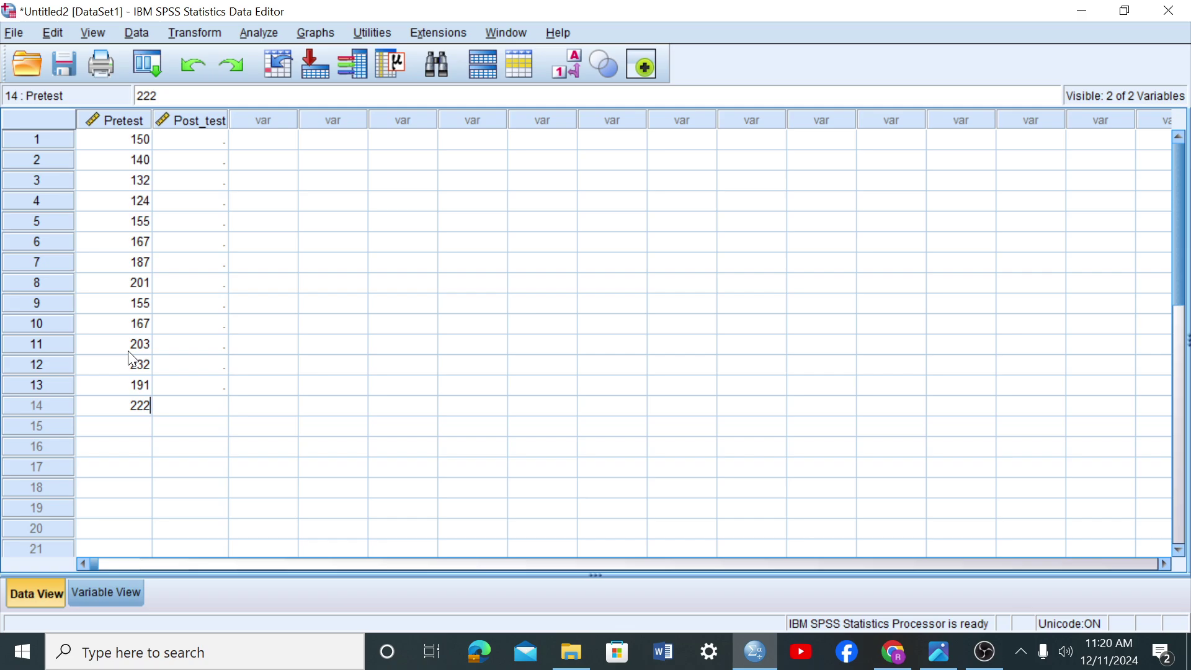
{"action": "key", "text": "Return"}
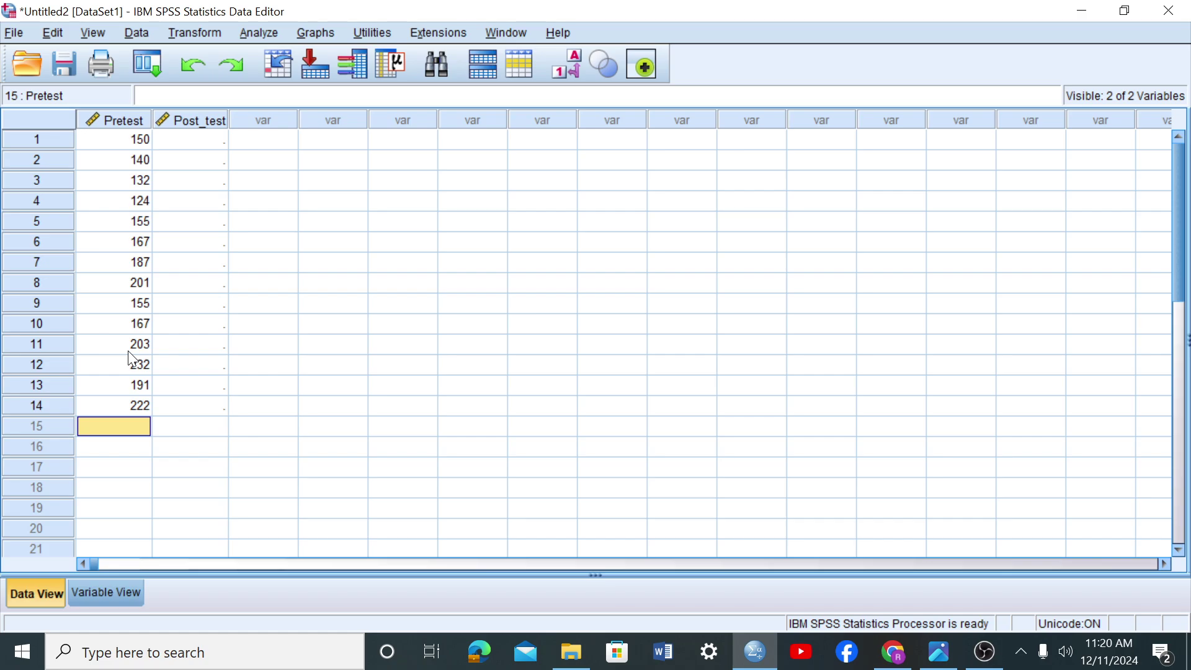
{"action": "type", "text": "205"}
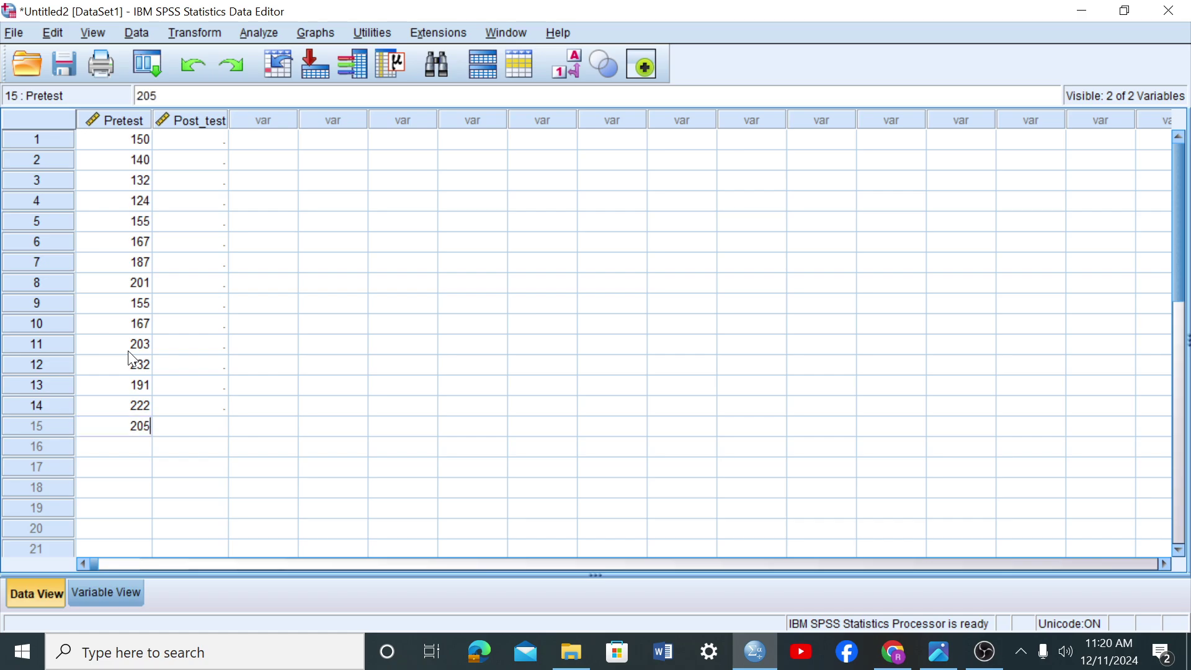
- Enter the Post_test values 145, 140 and 131 in rows 1 to 3
{"action": "left_click", "coordinate": [191, 140]}
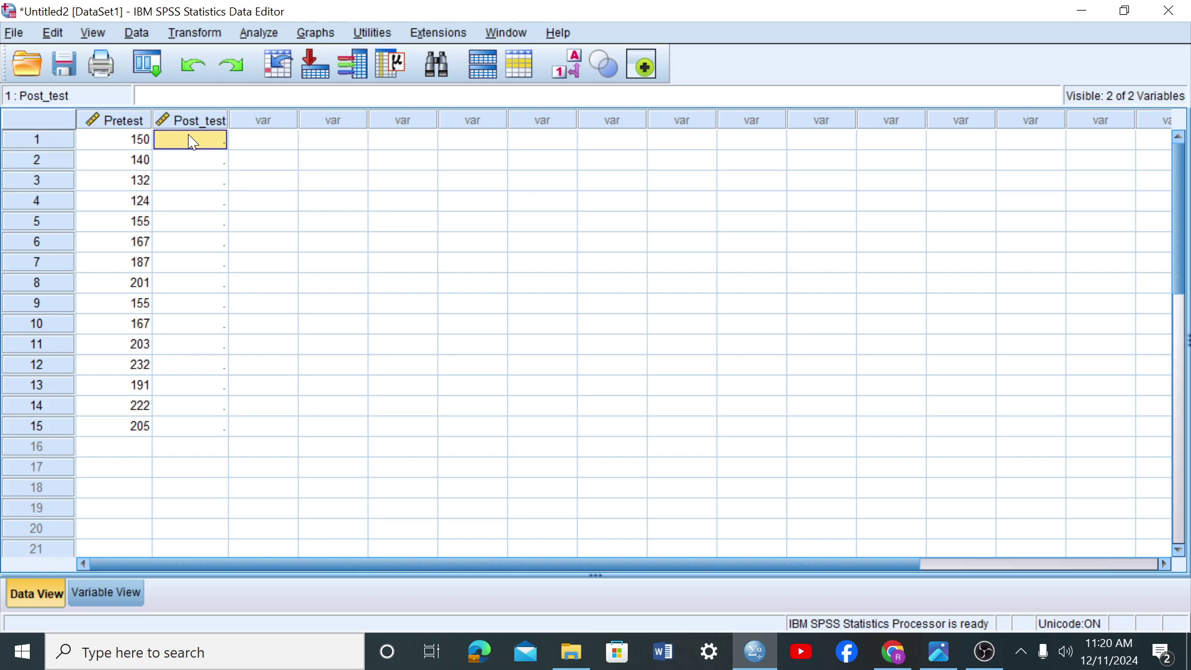
{"action": "type", "text": "145"}
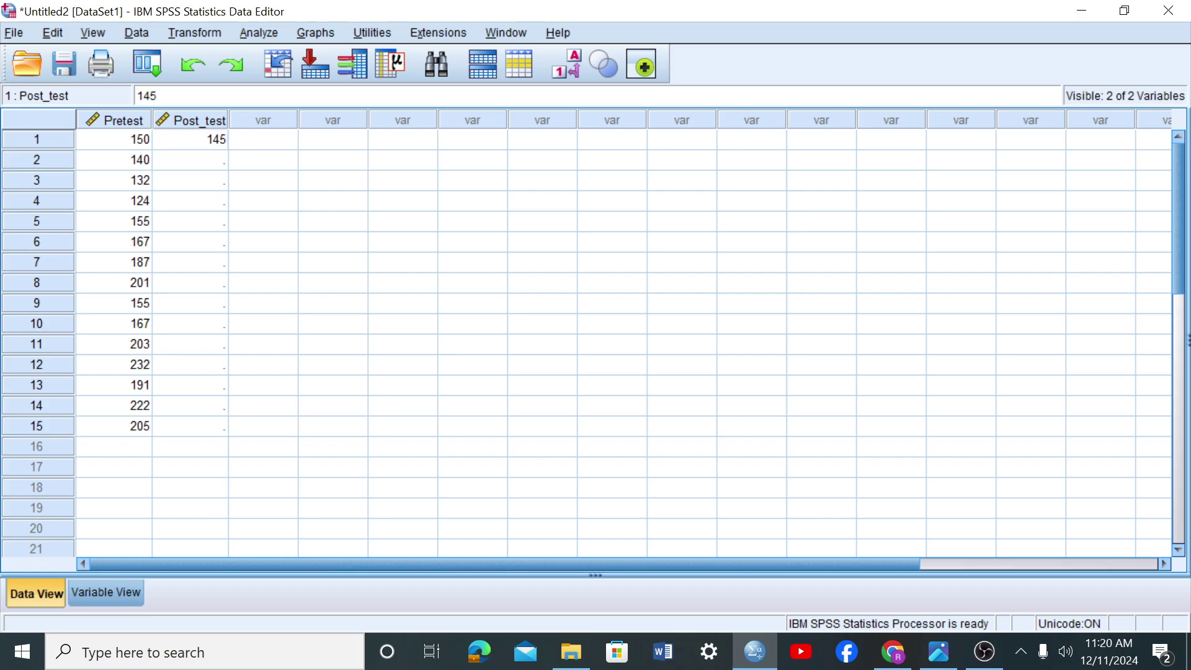
{"action": "key", "text": "Return"}
{"action": "type", "text": "140"}
{"action": "key", "text": "Return"}
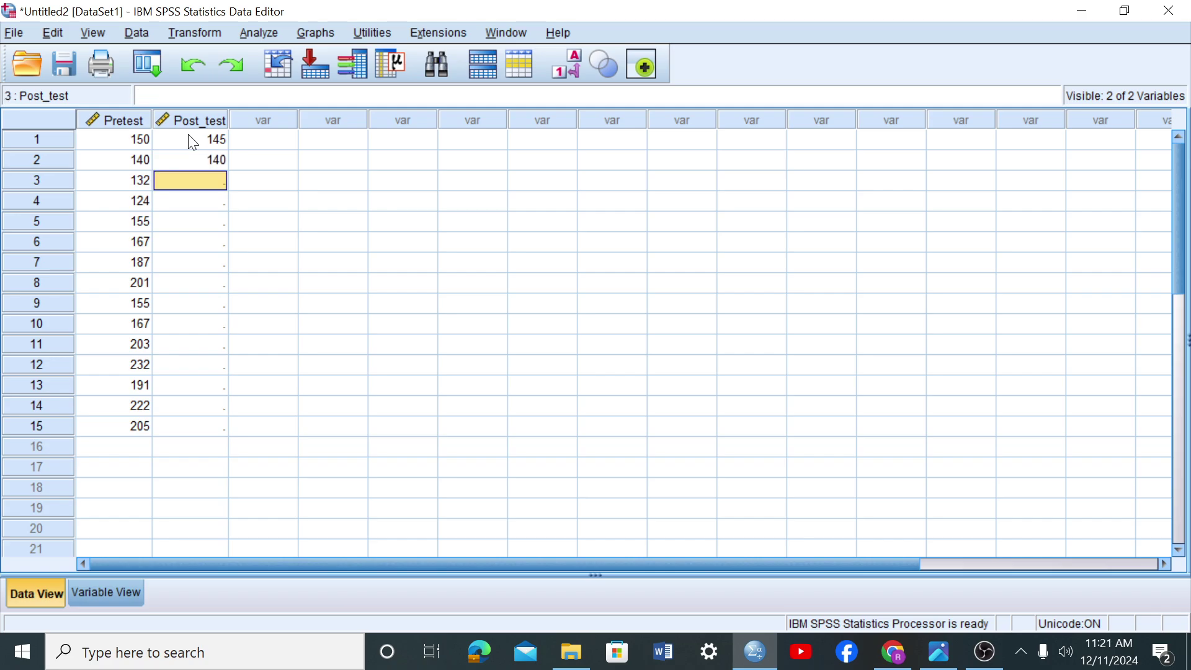
{"action": "type", "text": "131"}
{"action": "key", "text": "Return"}
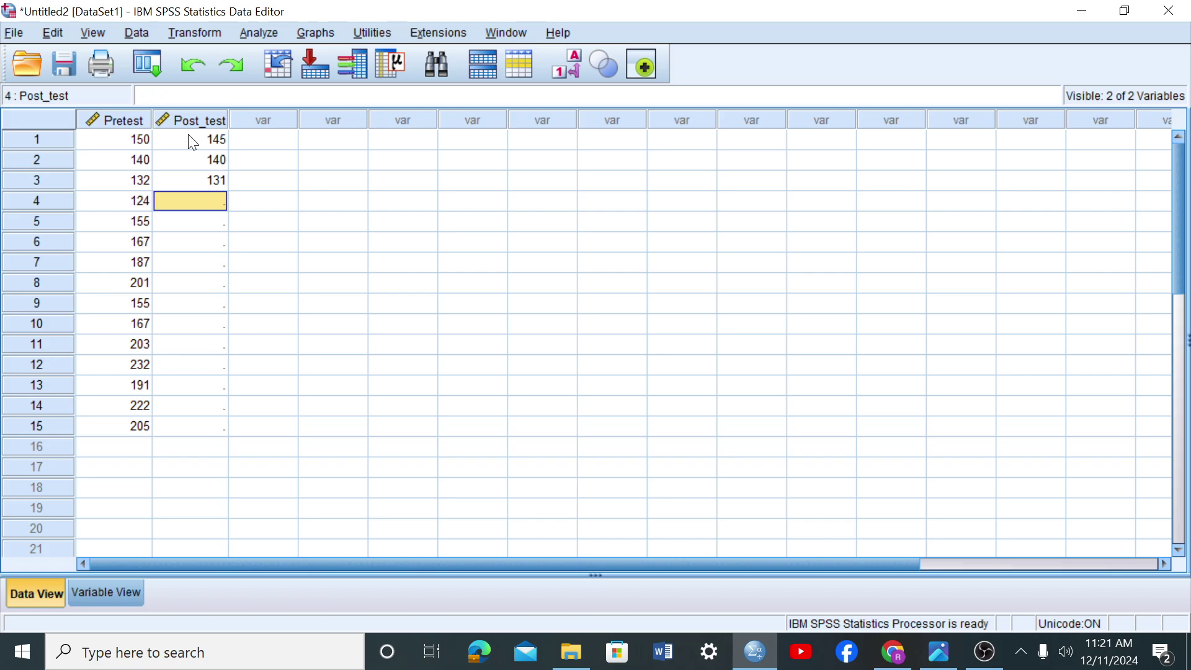
- Enter the Post_test values 119, 165 and 152 in rows 4 to 6
{"action": "type", "text": "119"}
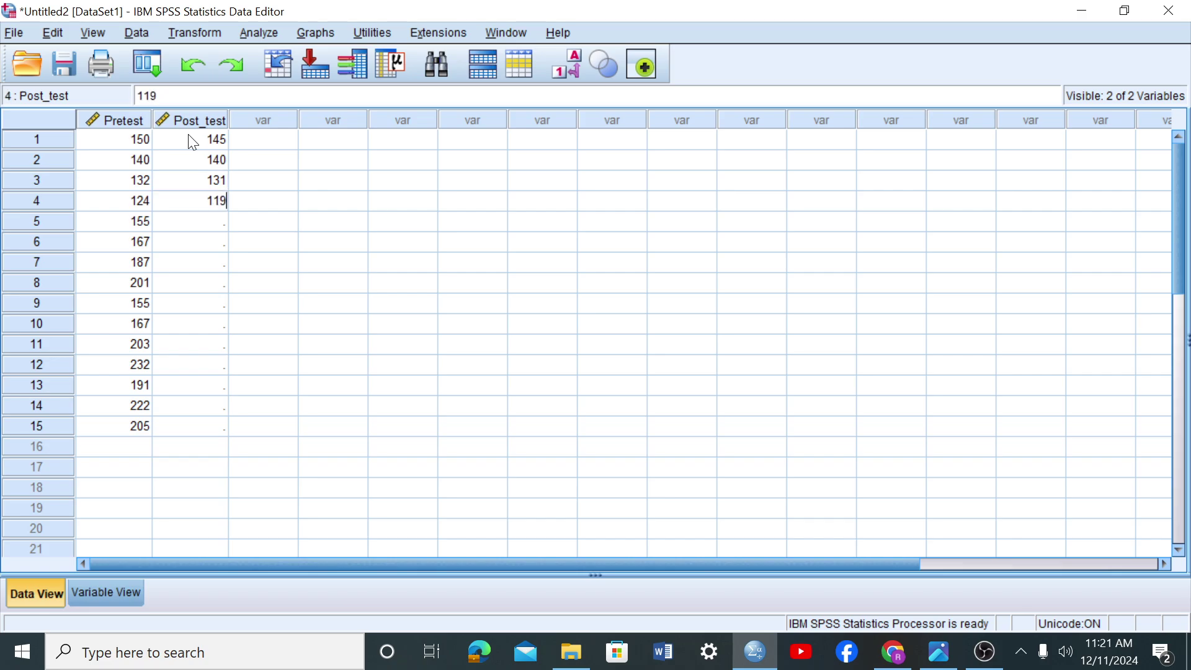
{"action": "key", "text": "Return"}
{"action": "type", "text": "165"}
{"action": "key", "text": "Return"}
{"action": "type", "text": "152"}
{"action": "key", "text": "Return"}
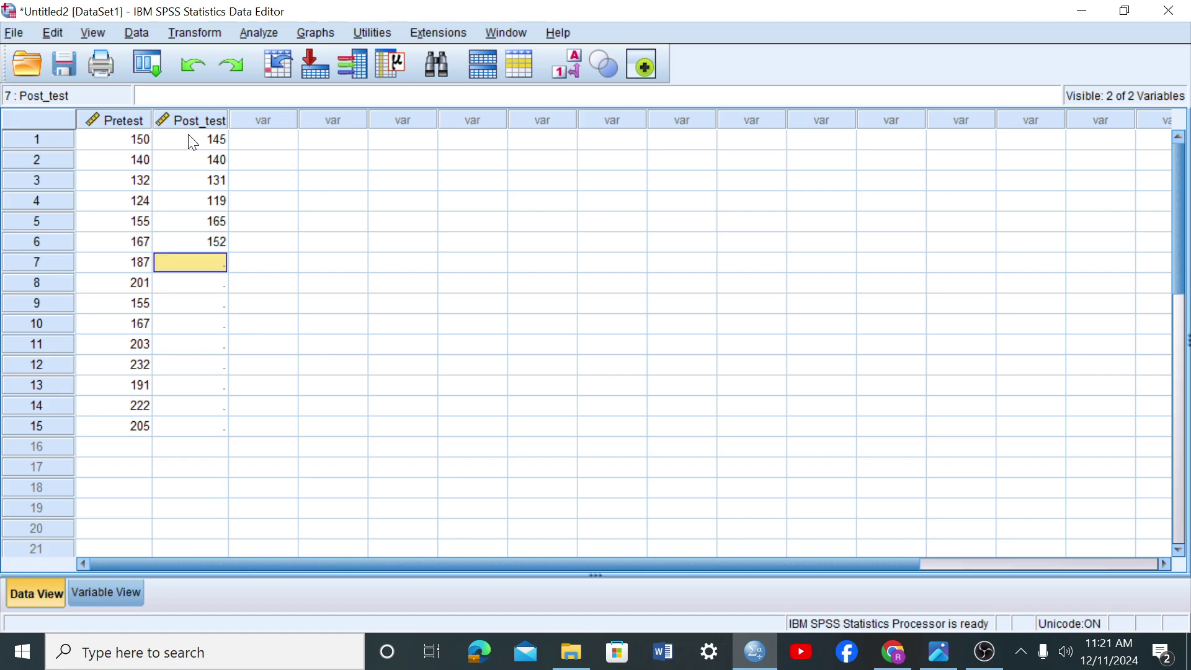
- Enter the Post_test values 155, 199, 150 and 151 in rows 7 to 10
{"action": "type", "text": "155"}
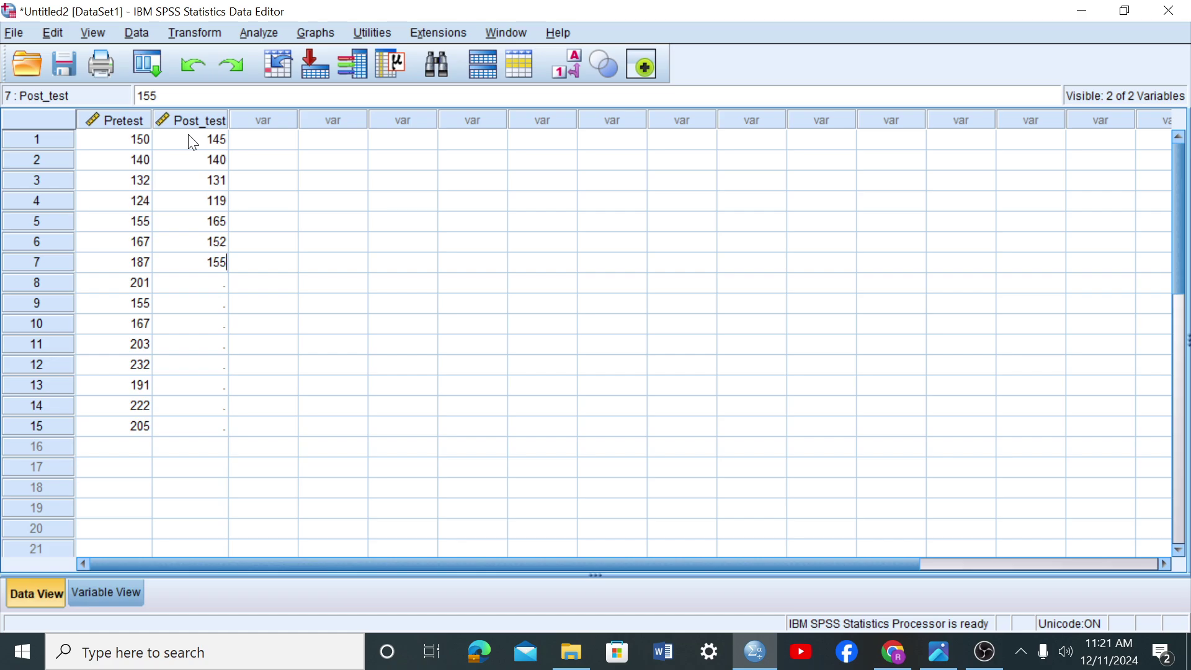
{"action": "key", "text": "Return"}
{"action": "type", "text": "199"}
{"action": "key", "text": "Return"}
{"action": "type", "text": "150"}
{"action": "key", "text": "Return"}
{"action": "type", "text": "151"}
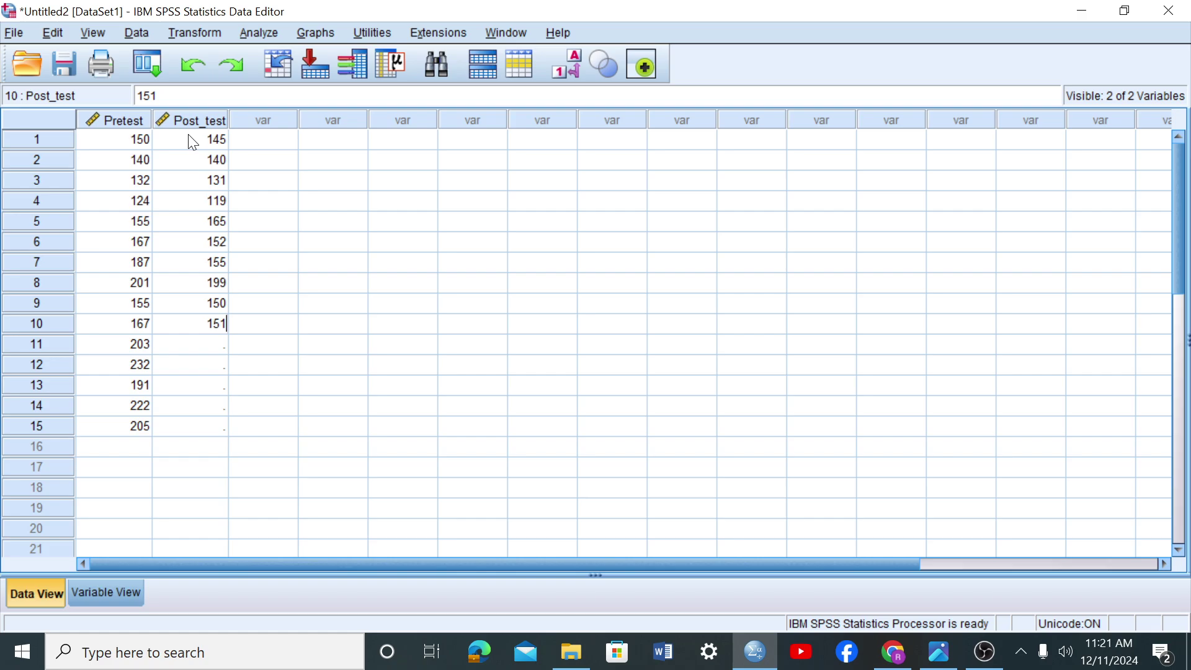
{"action": "key", "text": "Return"}
- Enter the Post_test values 161 and 235 in rows 11 and 12
{"action": "type", "text": "161"}
{"action": "key", "text": "Return"}
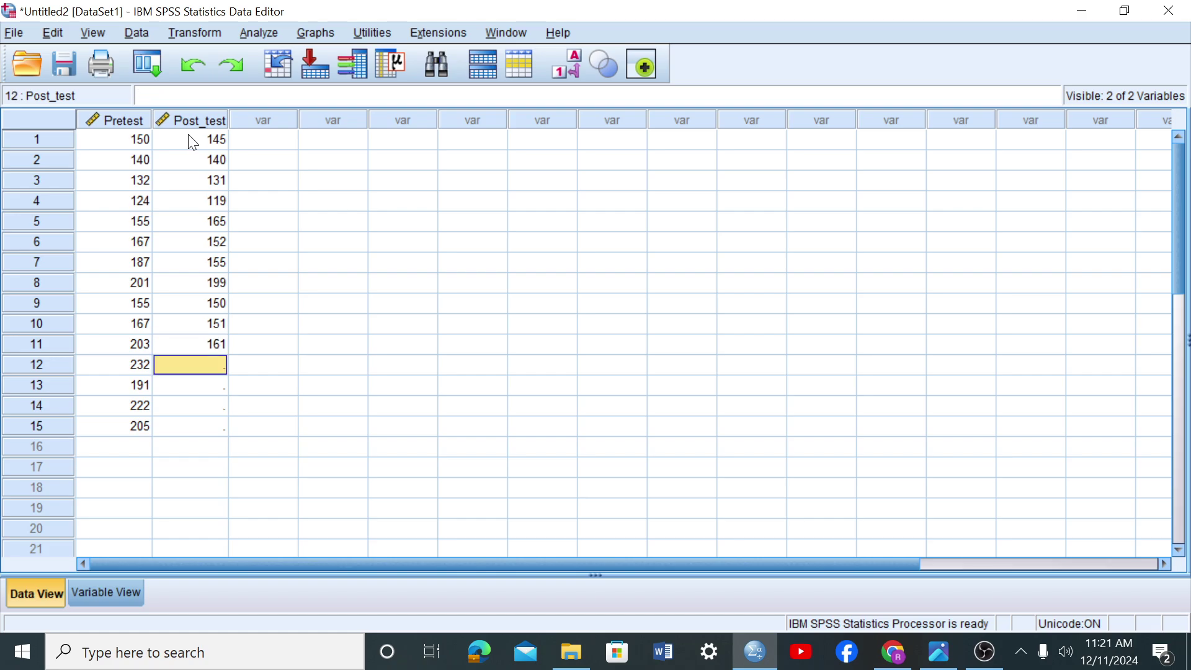
{"action": "type", "text": "234"}
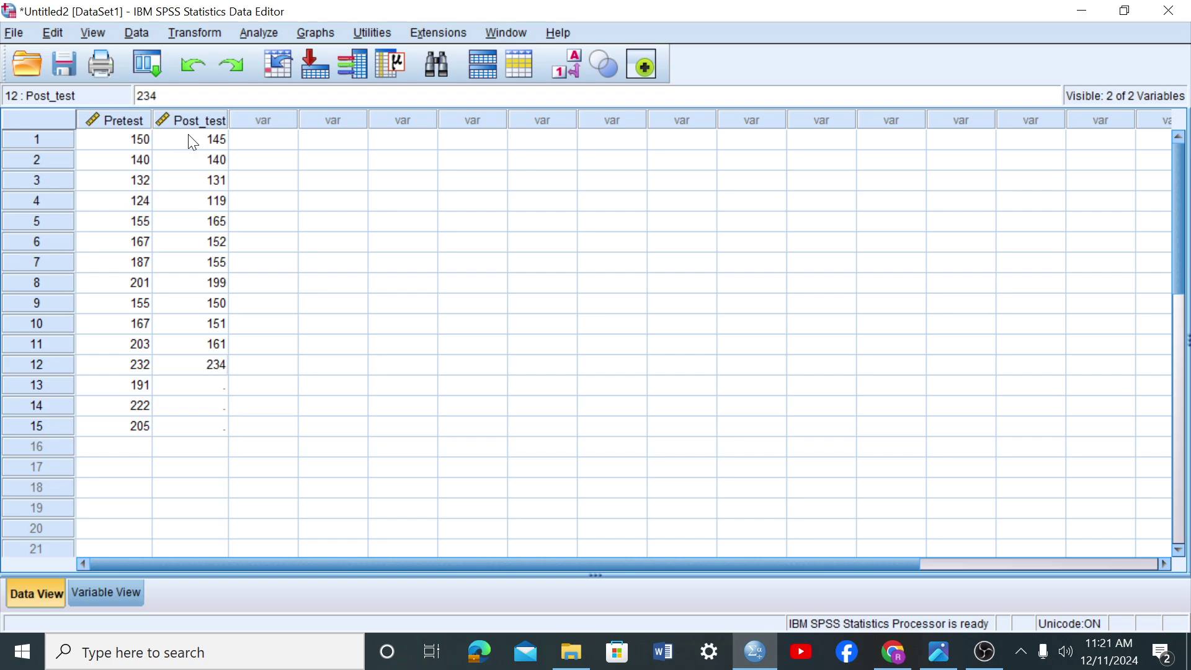
{"action": "key", "text": "BackSpace"}
{"action": "type", "text": "5"}
{"action": "key", "text": "Return"}
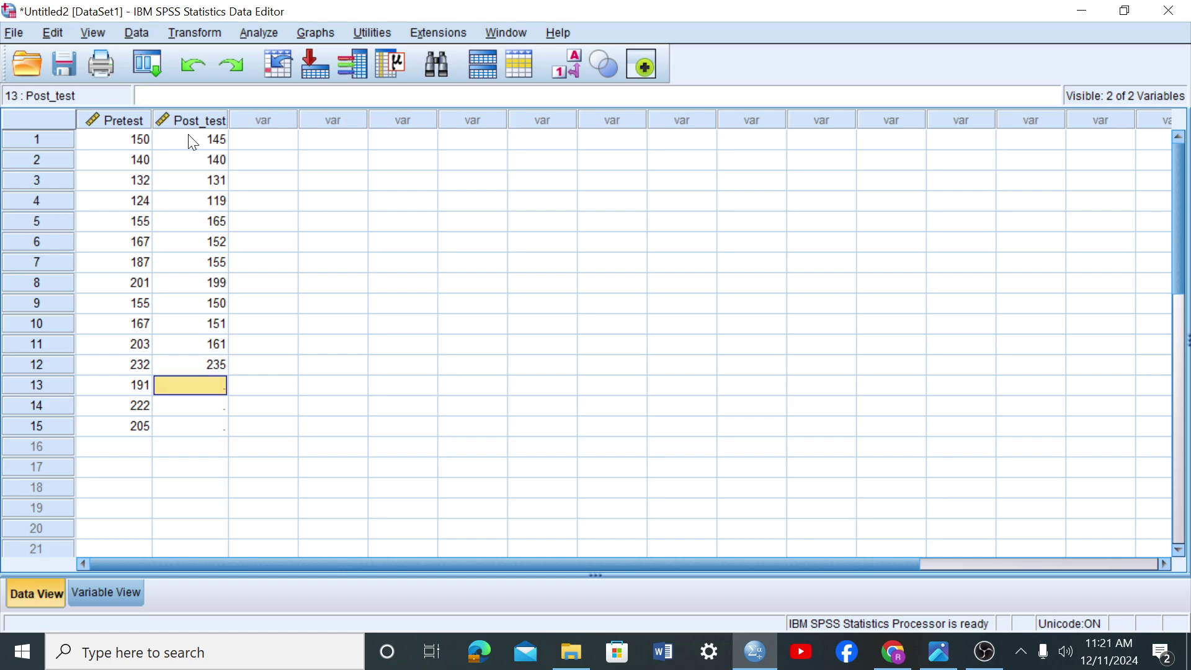
- Enter the Post_test values 199, 201 and 200 in rows 13 to 15
{"action": "type", "text": "199"}
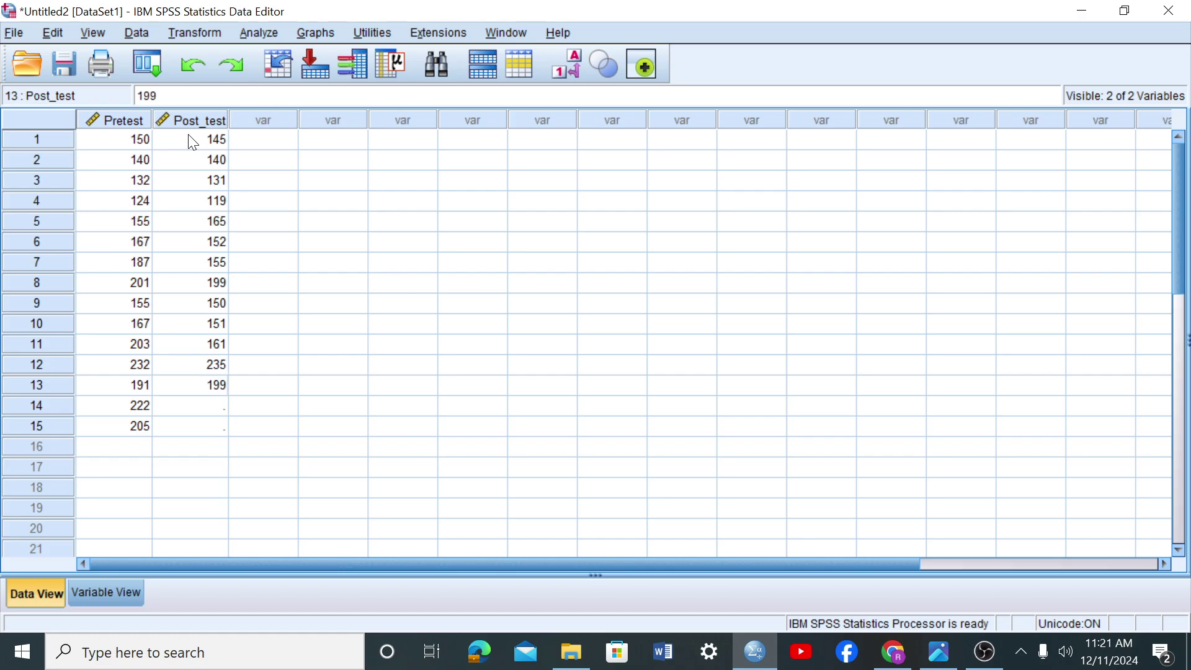
{"action": "key", "text": "Return"}
{"action": "type", "text": "20"}
{"action": "type", "text": "01"}
{"action": "key", "text": "Return"}
{"action": "type", "text": "1"}
{"action": "key", "text": "BackSpace"}
{"action": "type", "text": "200"}
{"action": "key", "text": "Return"}
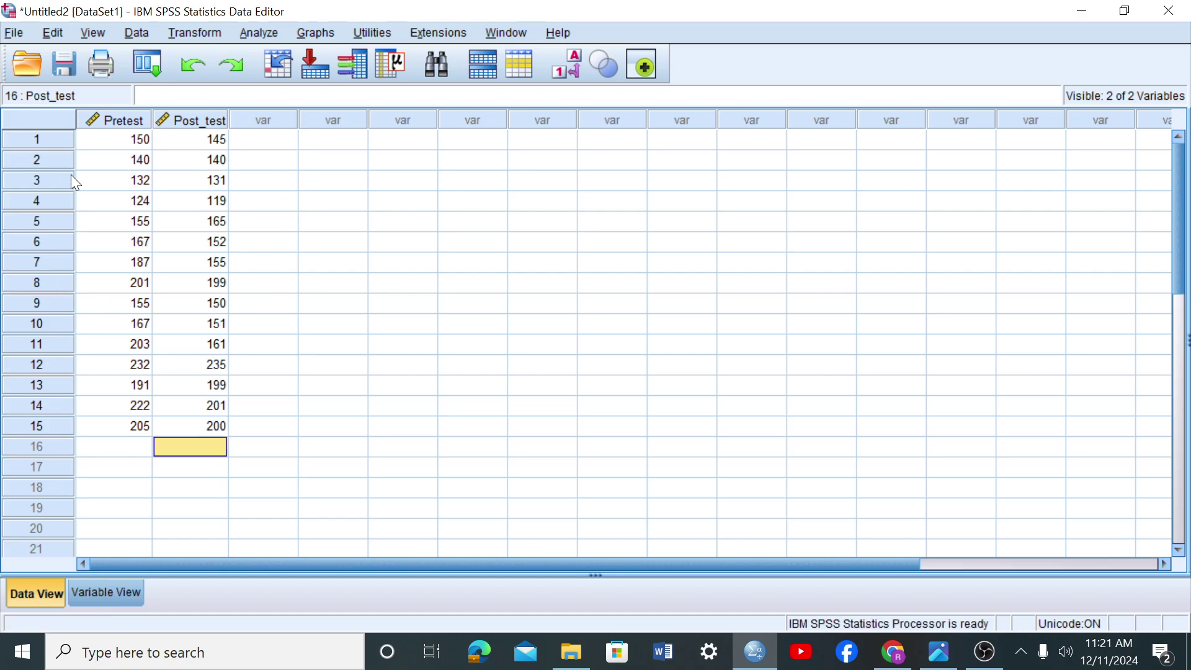
- Run a paired-samples t test with Pretest as Variable1 and Post_test as Variable2
{"action": "left_click", "coordinate": [266, 32]}
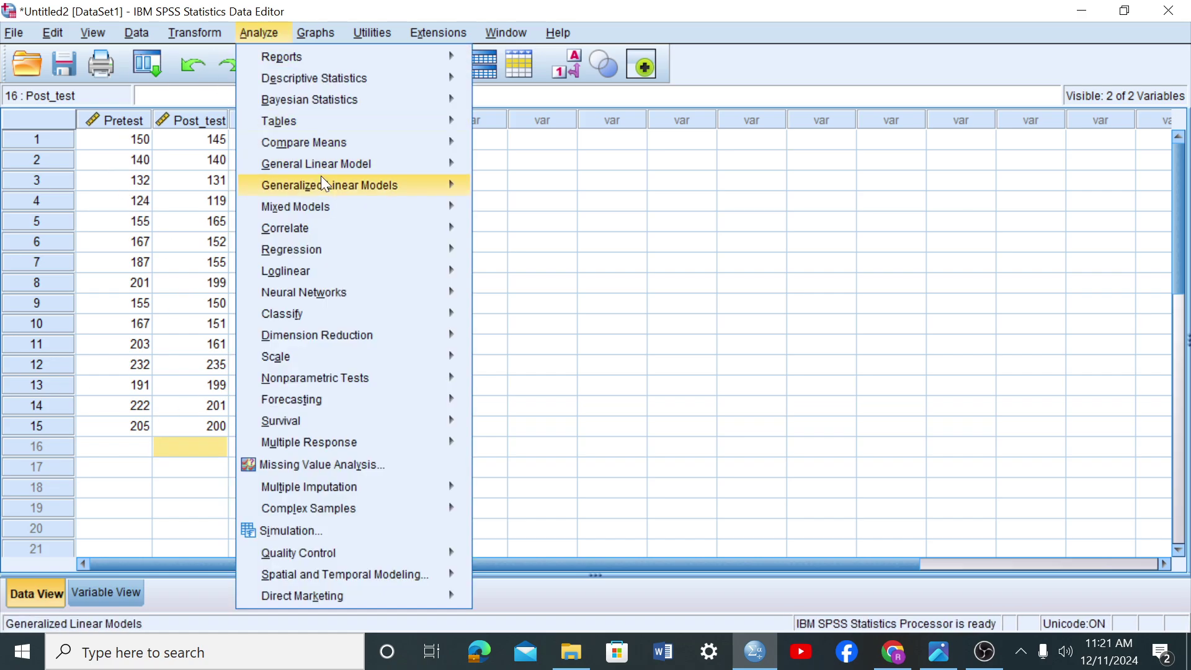
{"action": "mouse_move", "coordinate": [316, 144]}
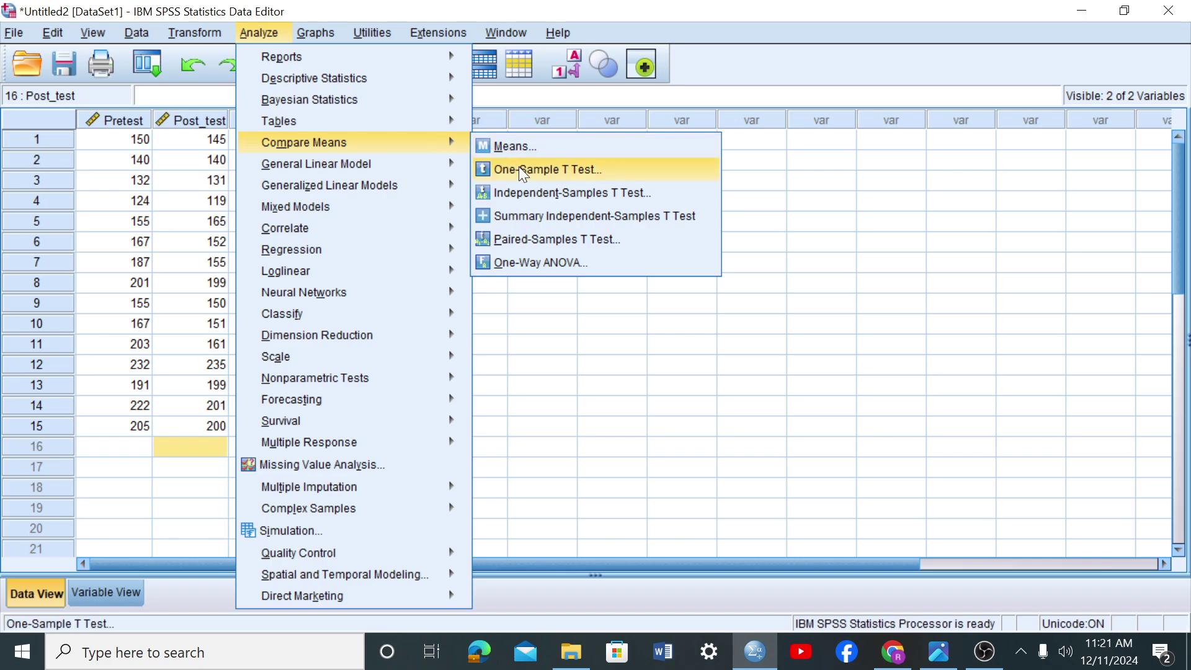
{"action": "left_click", "coordinate": [537, 234]}
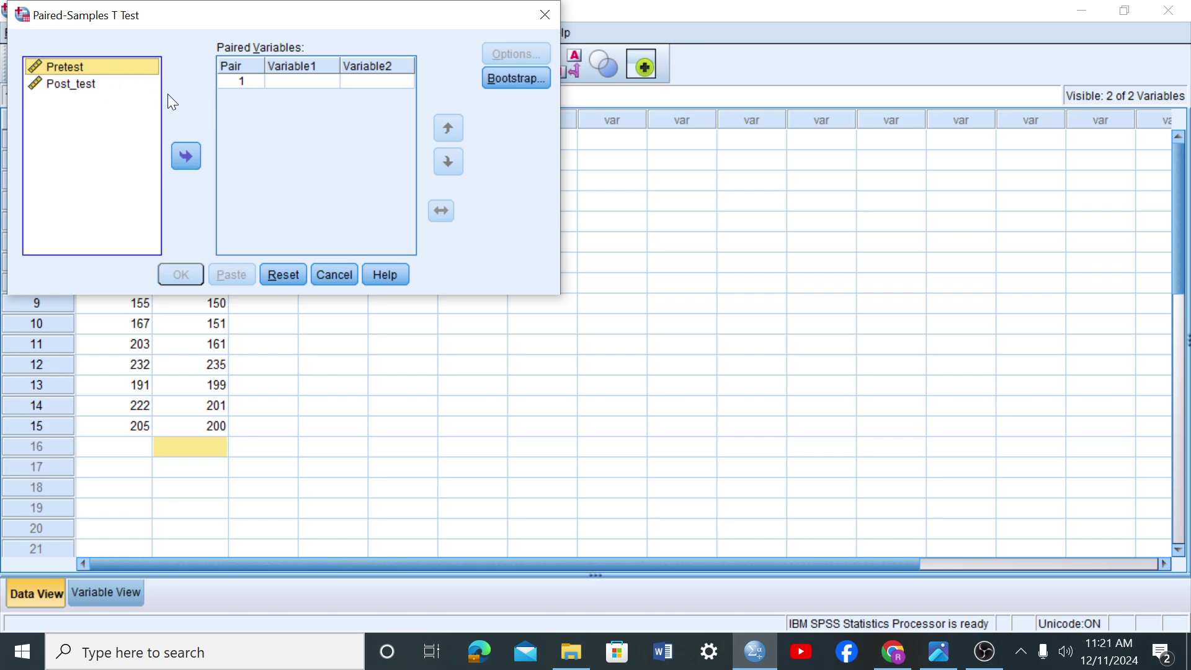
{"action": "left_click", "coordinate": [186, 157]}
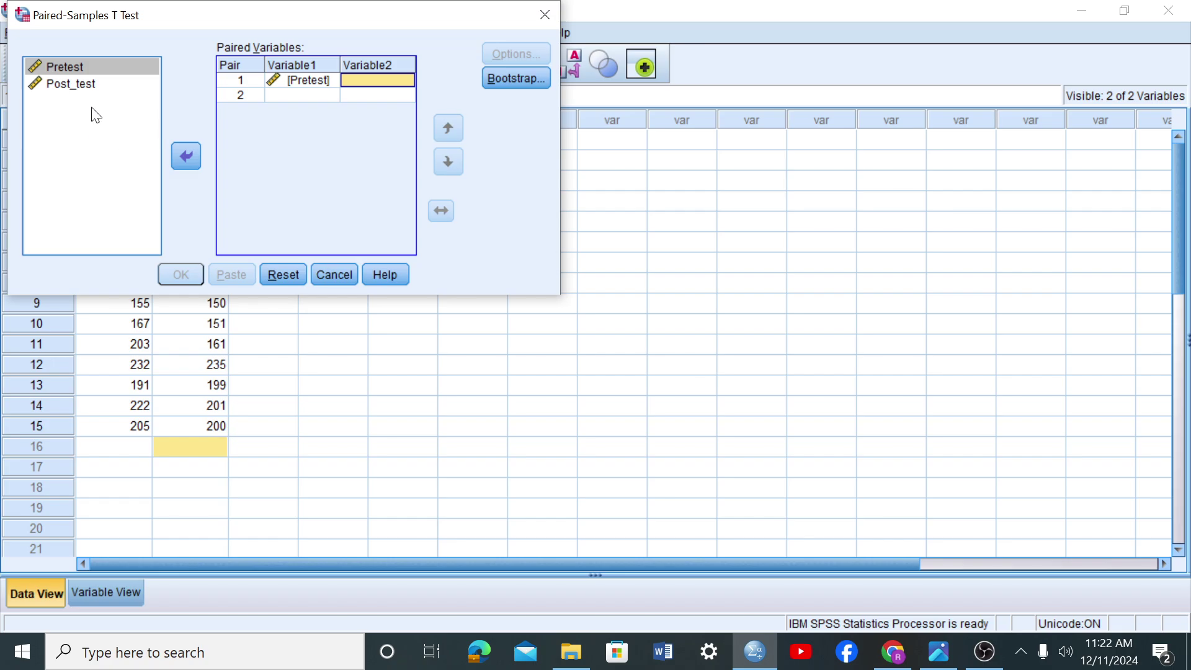
{"action": "left_click", "coordinate": [88, 86]}
{"action": "left_click", "coordinate": [186, 157]}
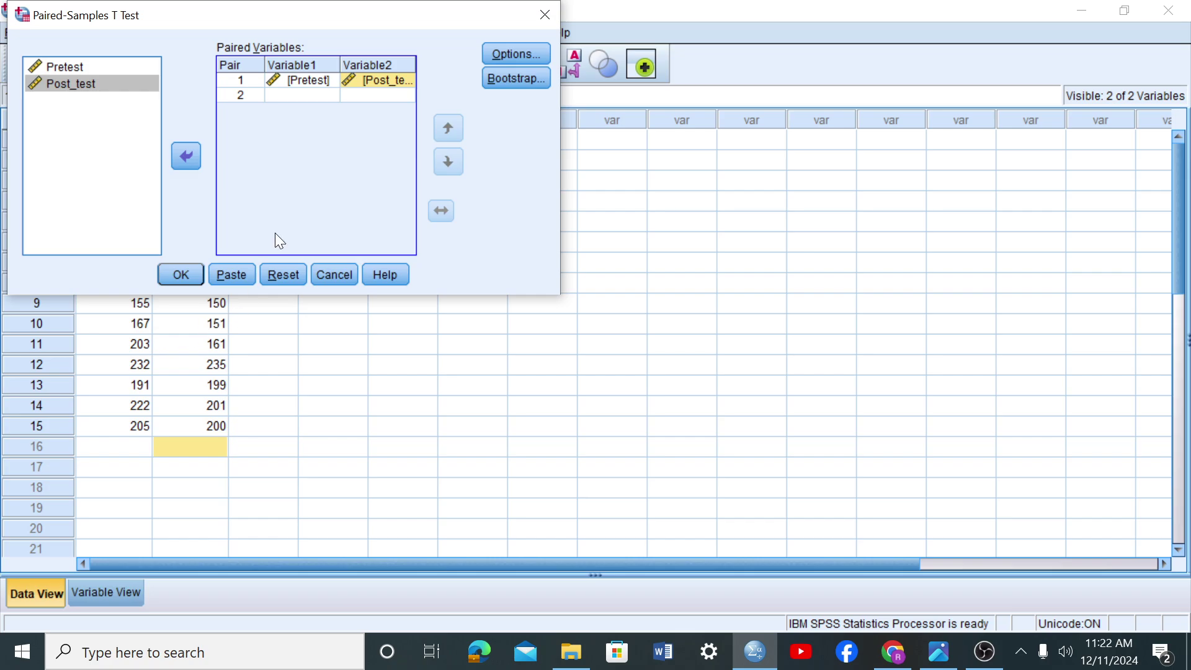
{"action": "left_click", "coordinate": [181, 275]}
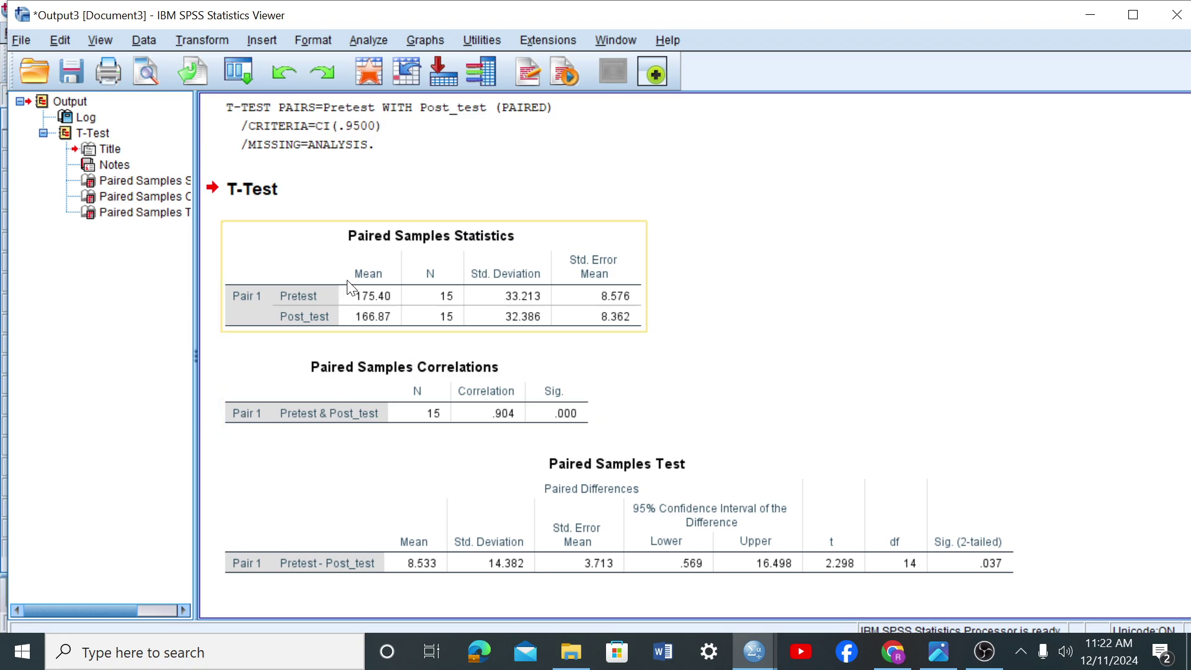
{"action": "left_click", "coordinate": [984, 651]}
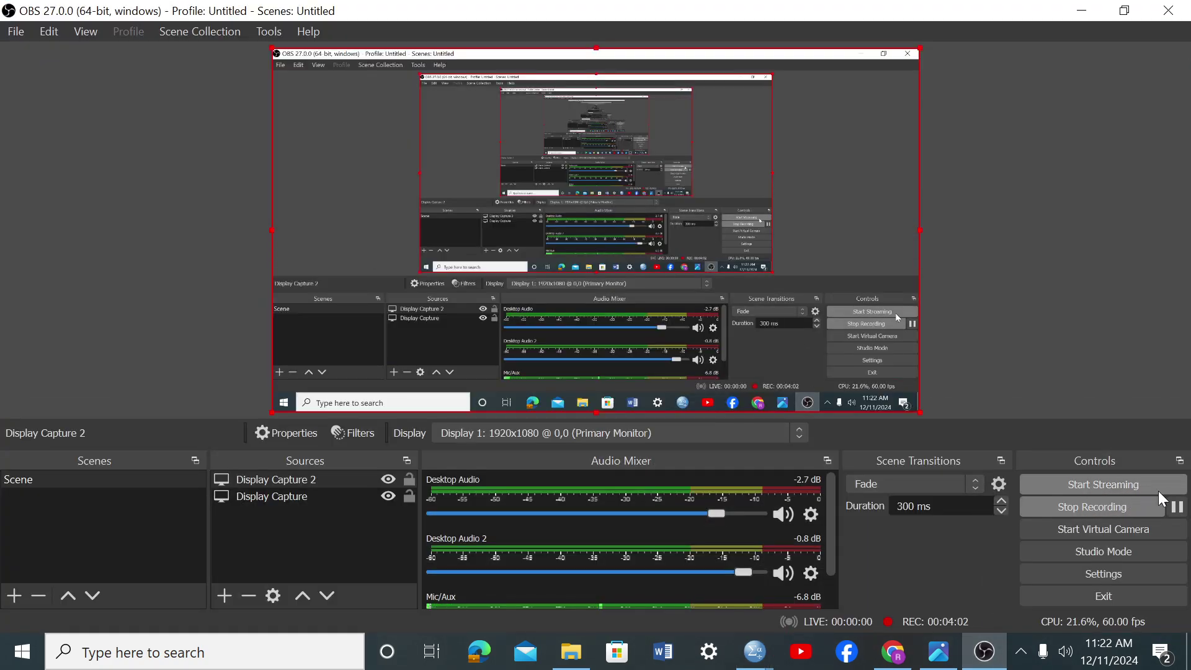
{"action": "left_click", "coordinate": [1176, 507]}
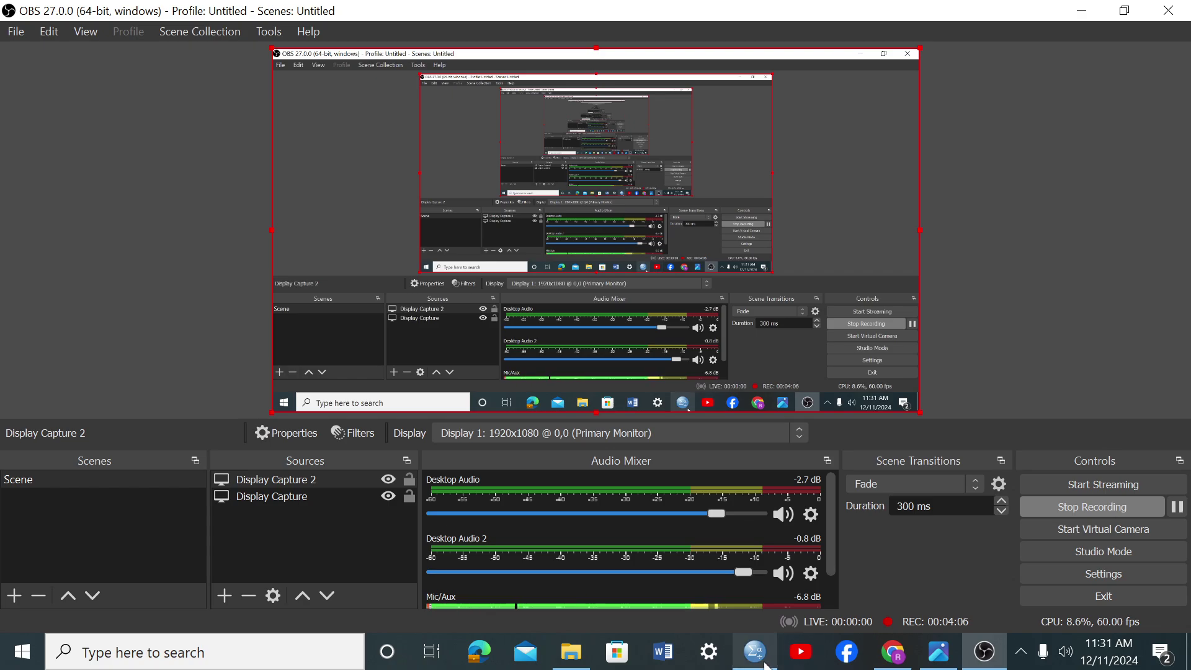
- Switch to the empty SPSS dataset Untitled3 and define two variables named VAR01 and VAR02
{"action": "mouse_move", "coordinate": [764, 664]}
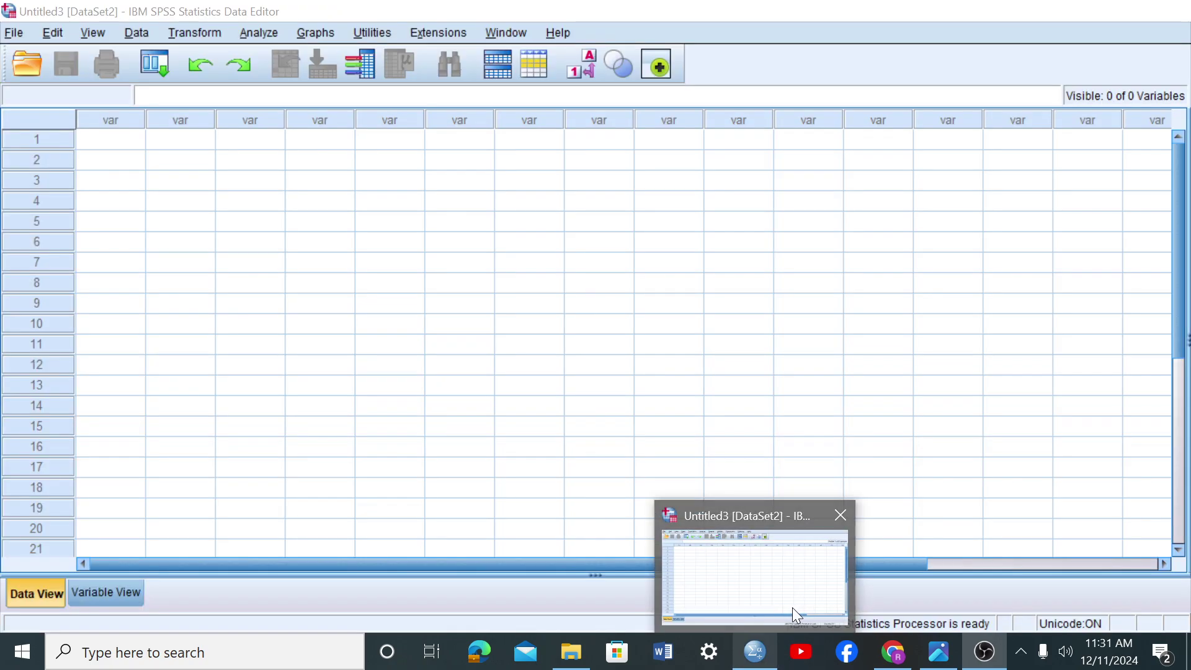
{"action": "left_click", "coordinate": [791, 608]}
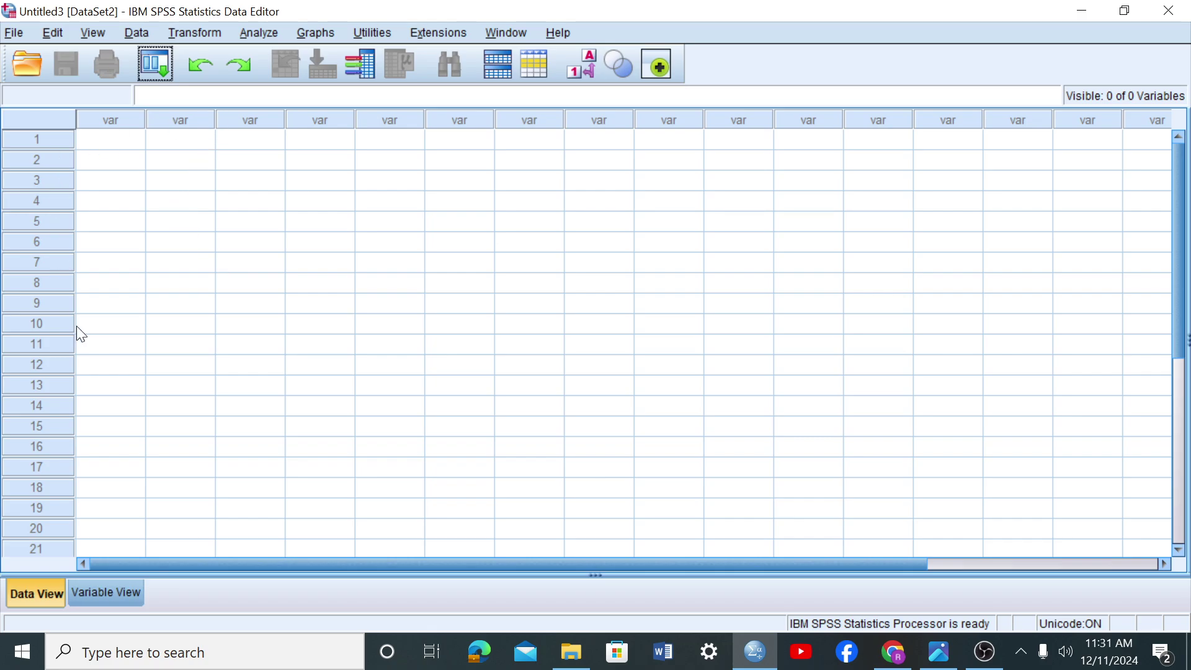
{"action": "left_click", "coordinate": [83, 589]}
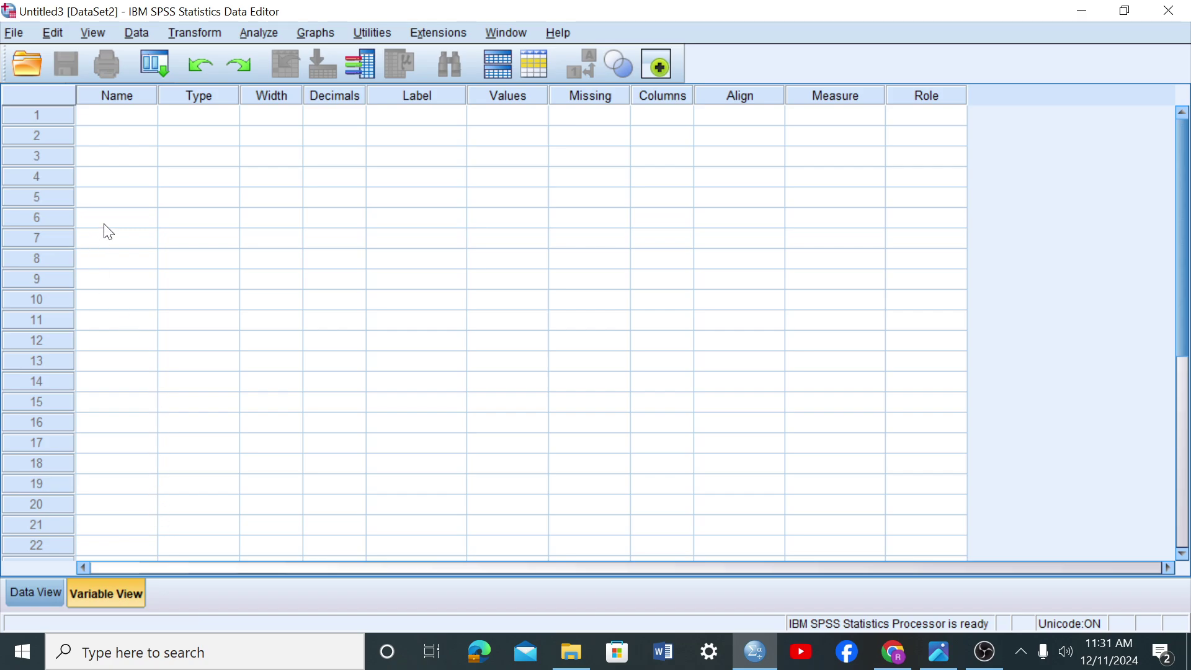
{"action": "left_click", "coordinate": [121, 117]}
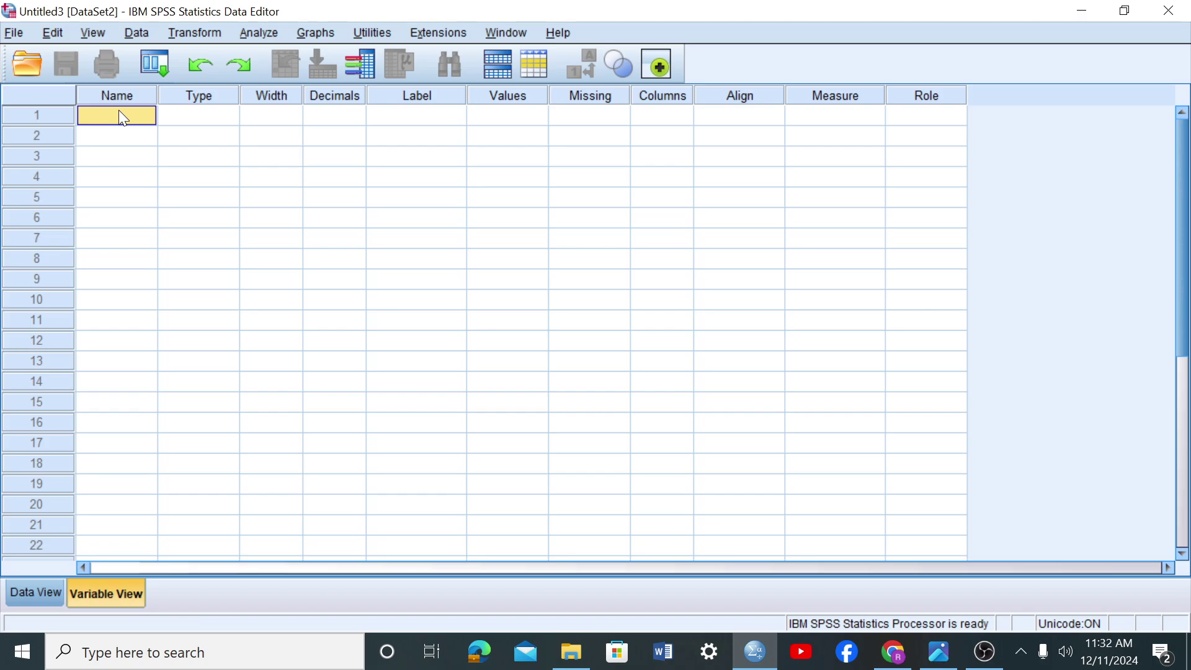
{"action": "type", "text": "VAR01"}
{"action": "key", "text": "Return"}
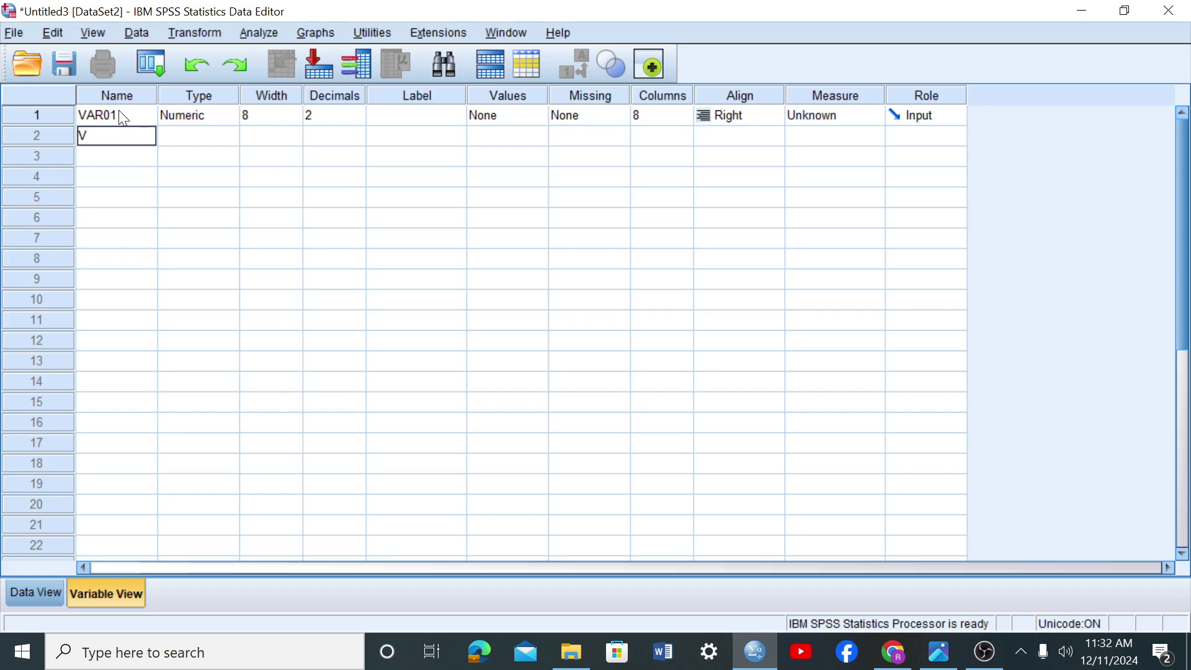
{"action": "type", "text": "VAR02"}
{"action": "key", "text": "Return"}
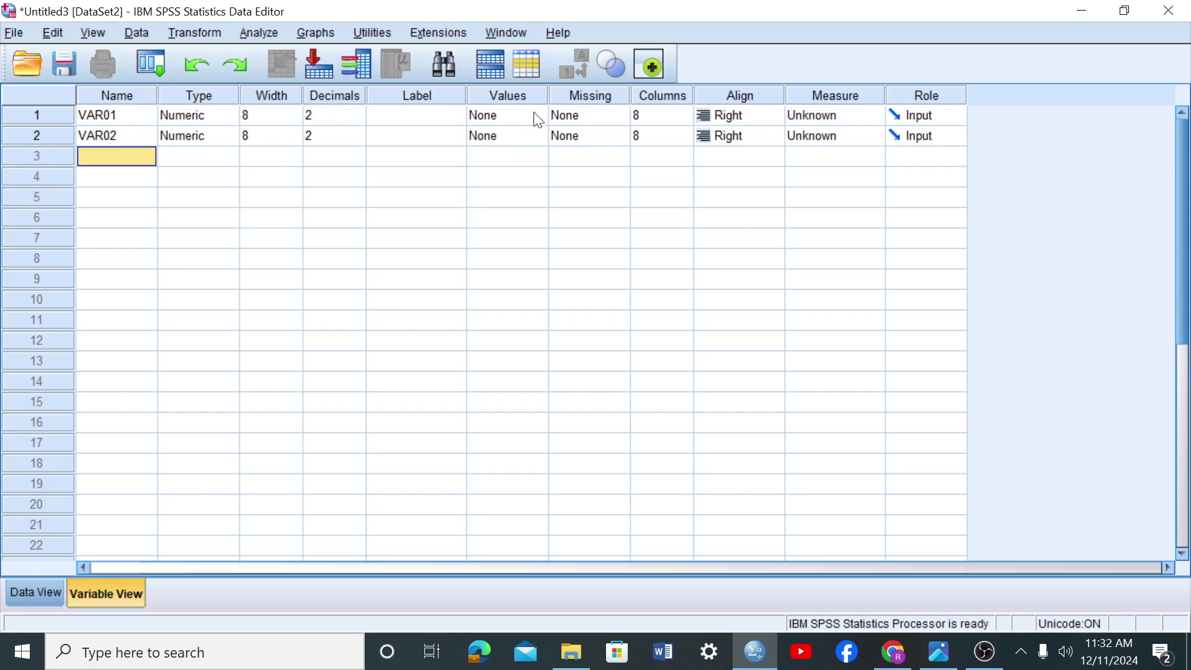
- Label VAR01 as "First time visits" and VAR02 as "Returning visits"
{"action": "left_click", "coordinate": [434, 115]}
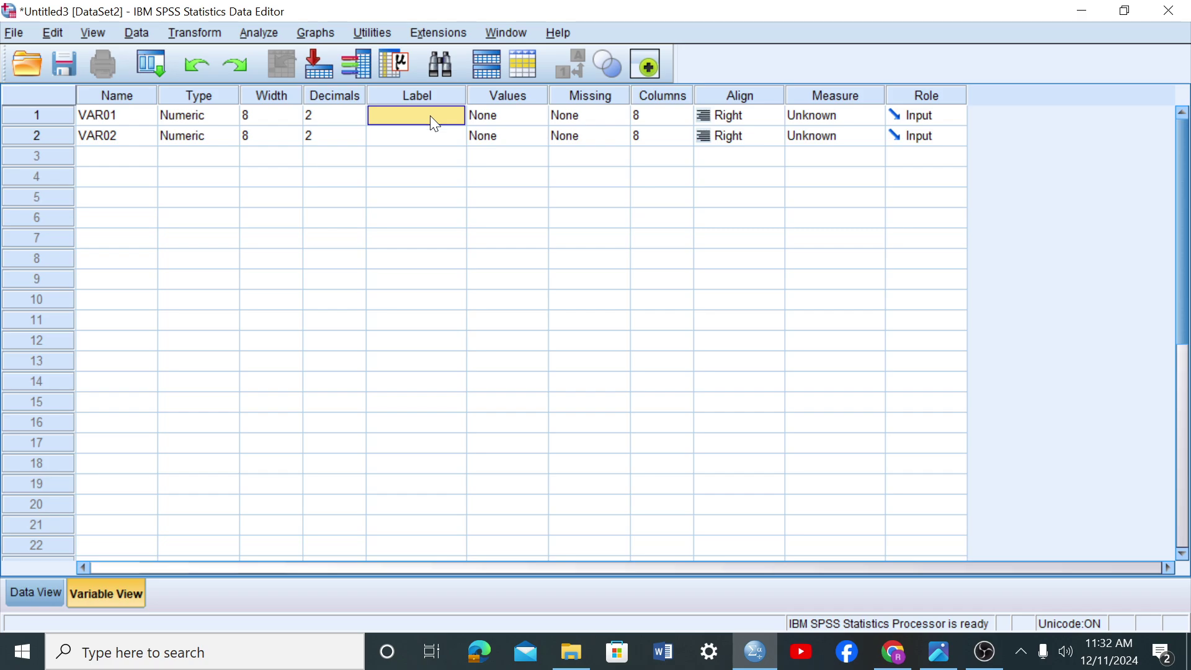
{"action": "type", "text": "Fo"}
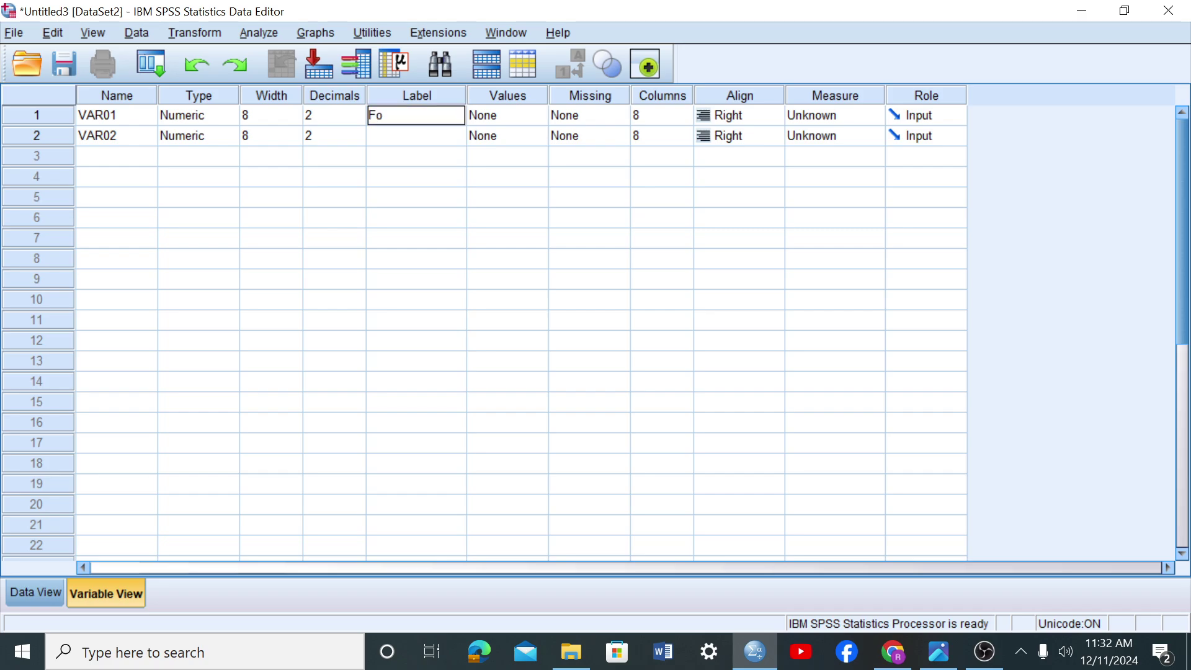
{"action": "key", "text": "BackSpace"}
{"action": "type", "text": "irst time visits"}
{"action": "key", "text": "Return"}
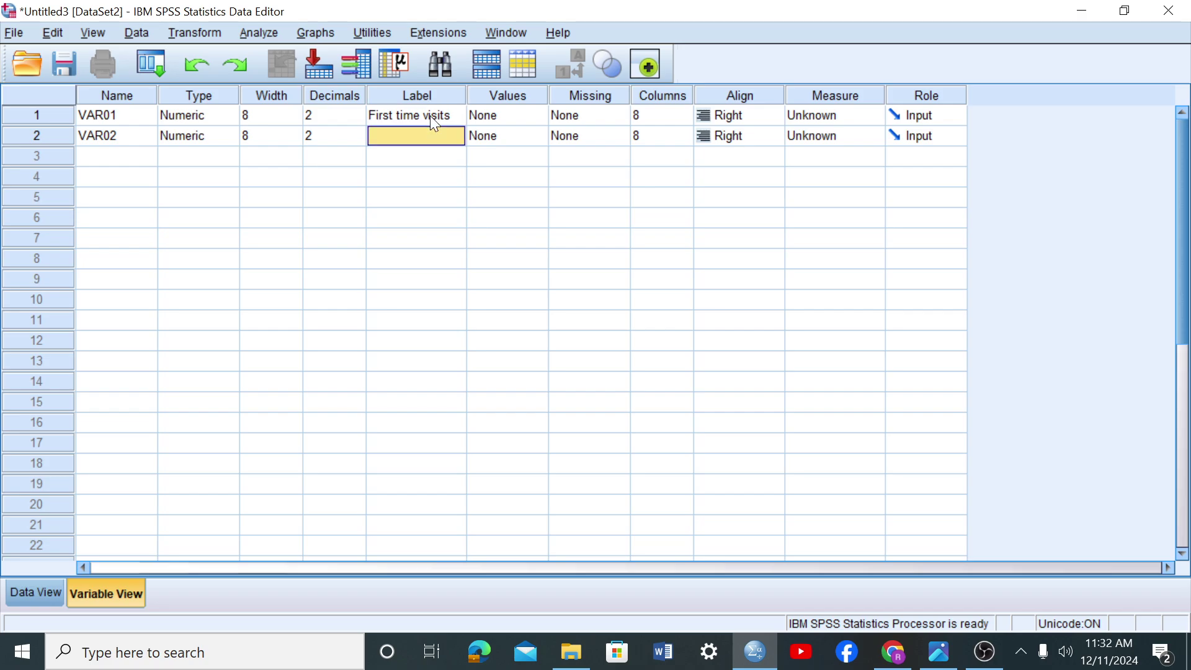
{"action": "type", "text": "R"}
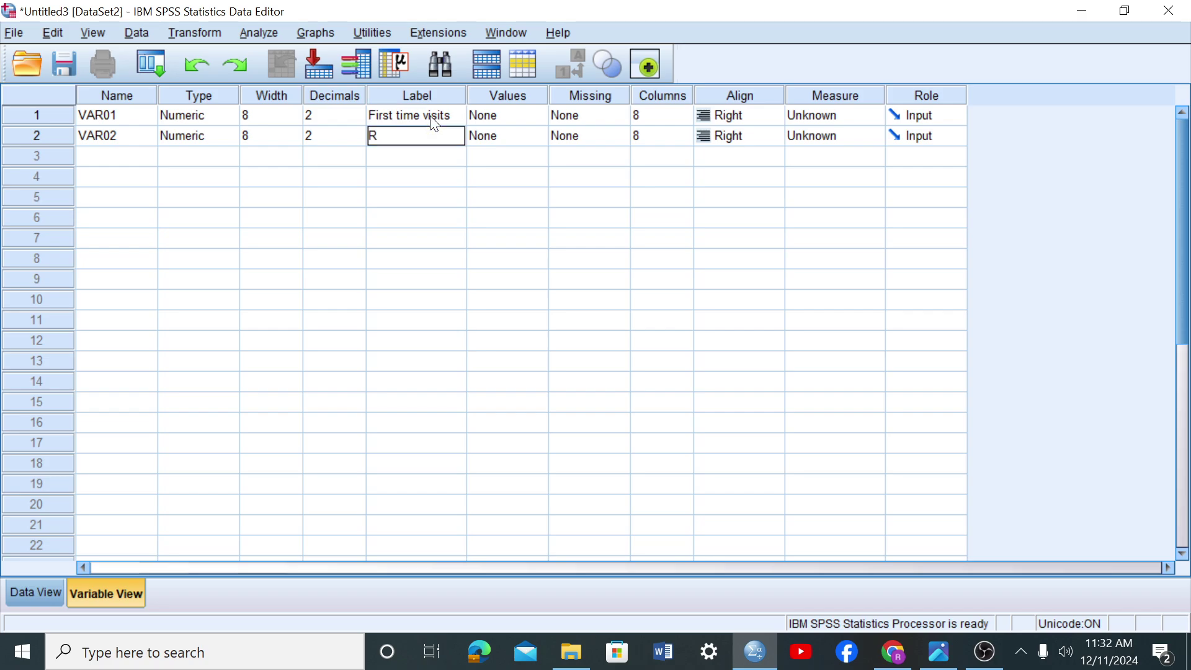
{"action": "type", "text": "eturning visits"}
{"action": "key", "text": "Return"}
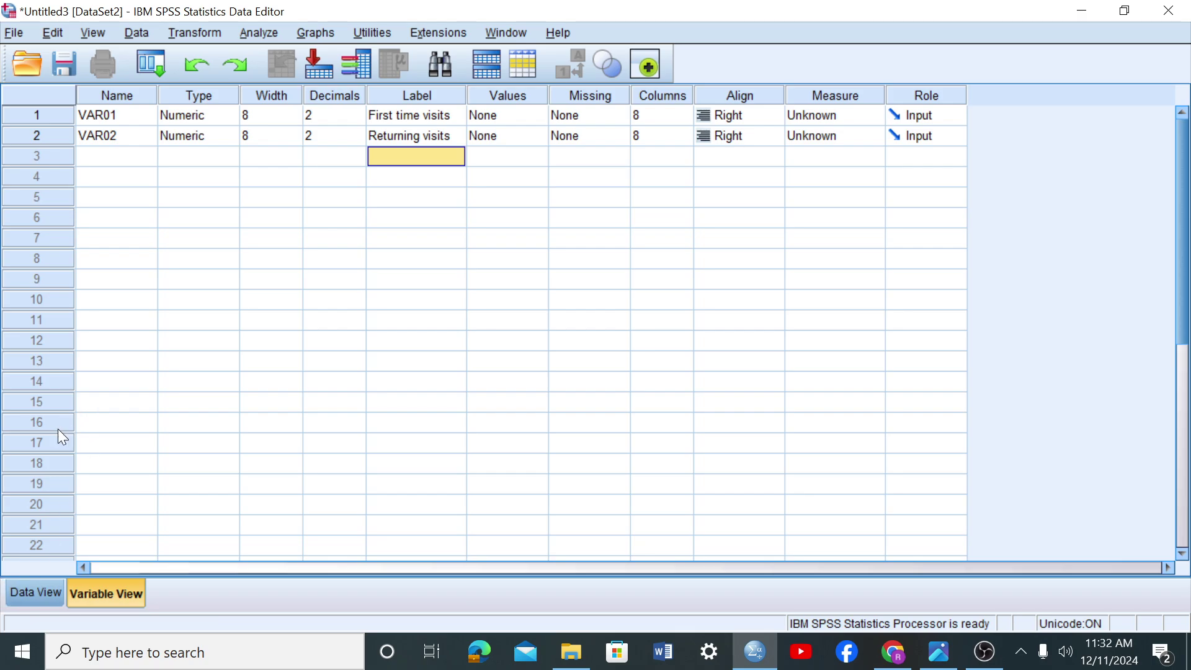
- Enter the VAR01 values 1186, 1706 and 1942 in rows 1 to 3 of the data
{"action": "left_click", "coordinate": [20, 593]}
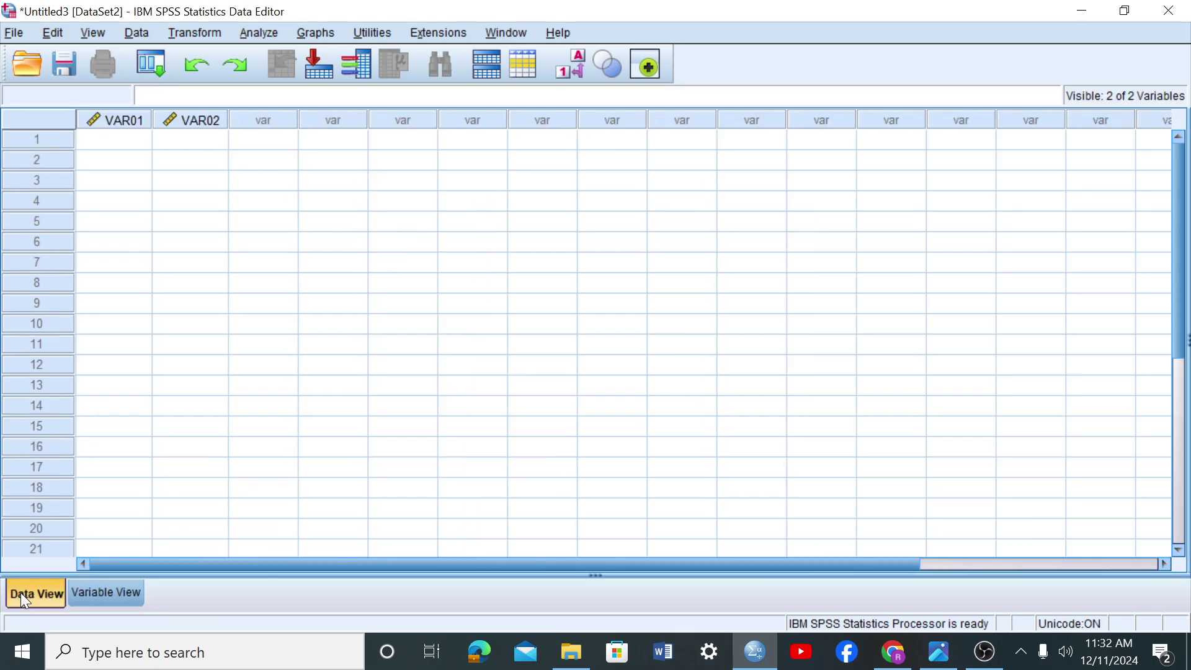
{"action": "left_click", "coordinate": [119, 141]}
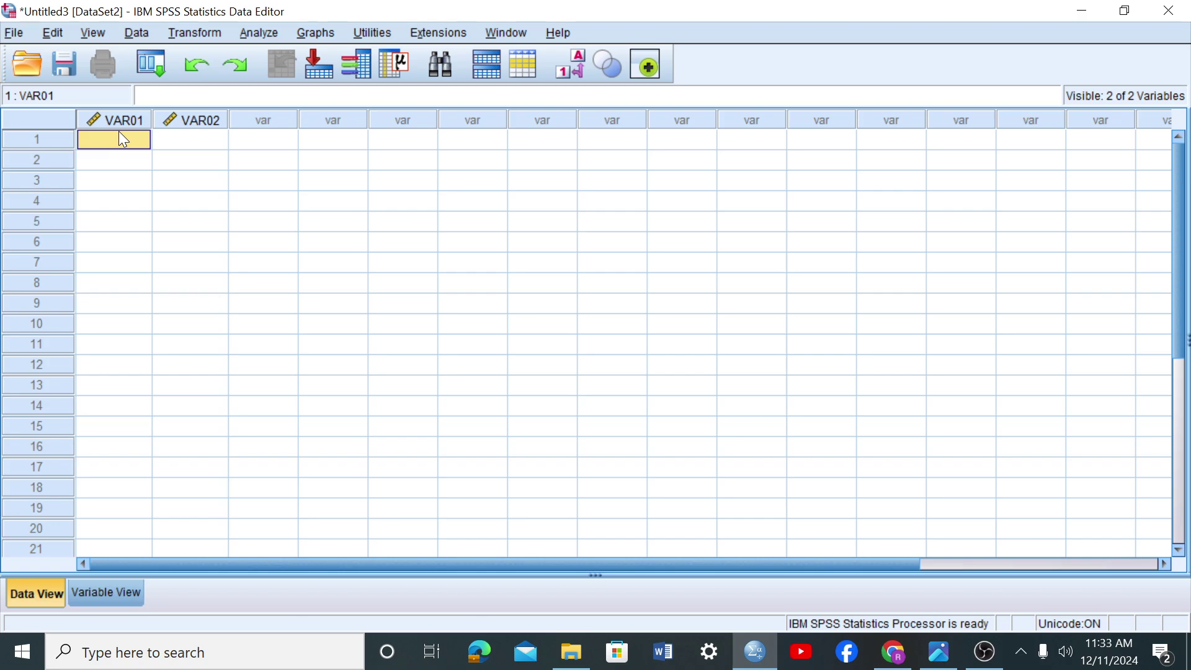
{"action": "type", "text": "11"}
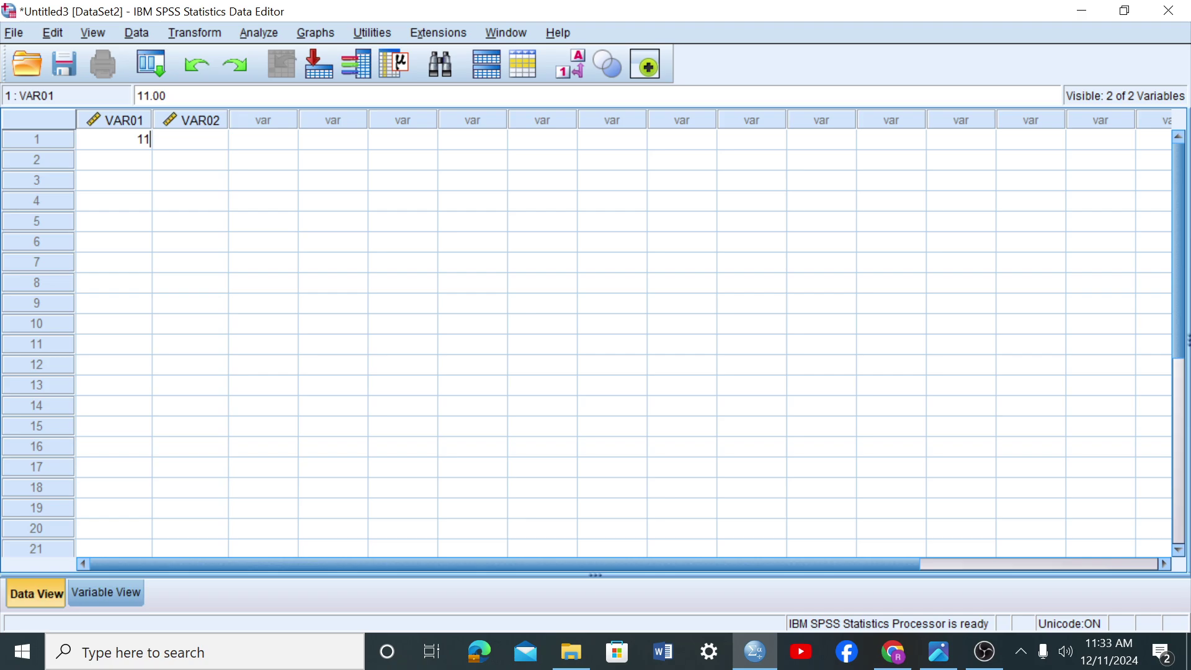
{"action": "type", "text": "86"}
{"action": "key", "text": "Return"}
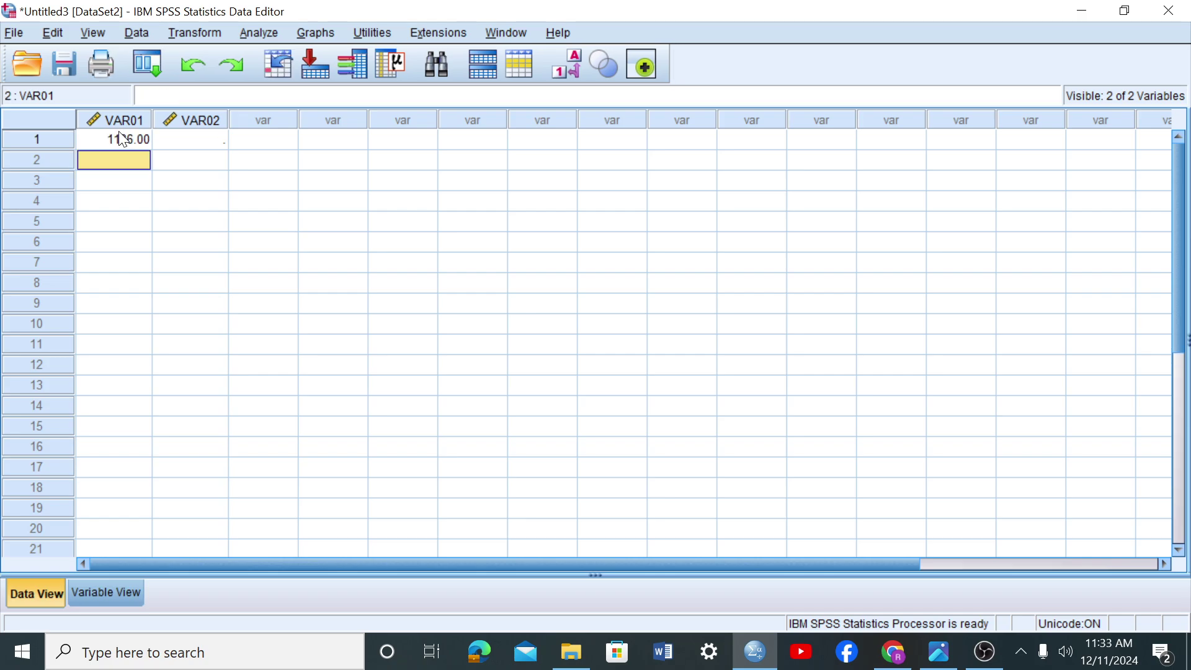
{"action": "type", "text": "1"}
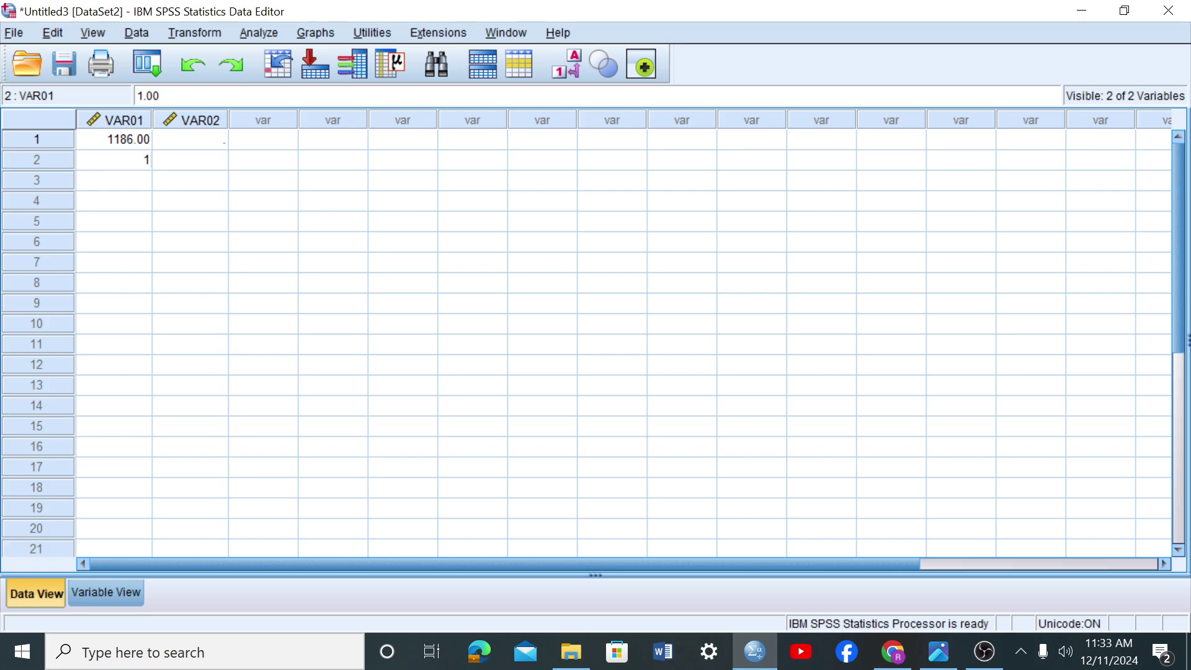
{"action": "type", "text": "706"}
{"action": "key", "text": "Return"}
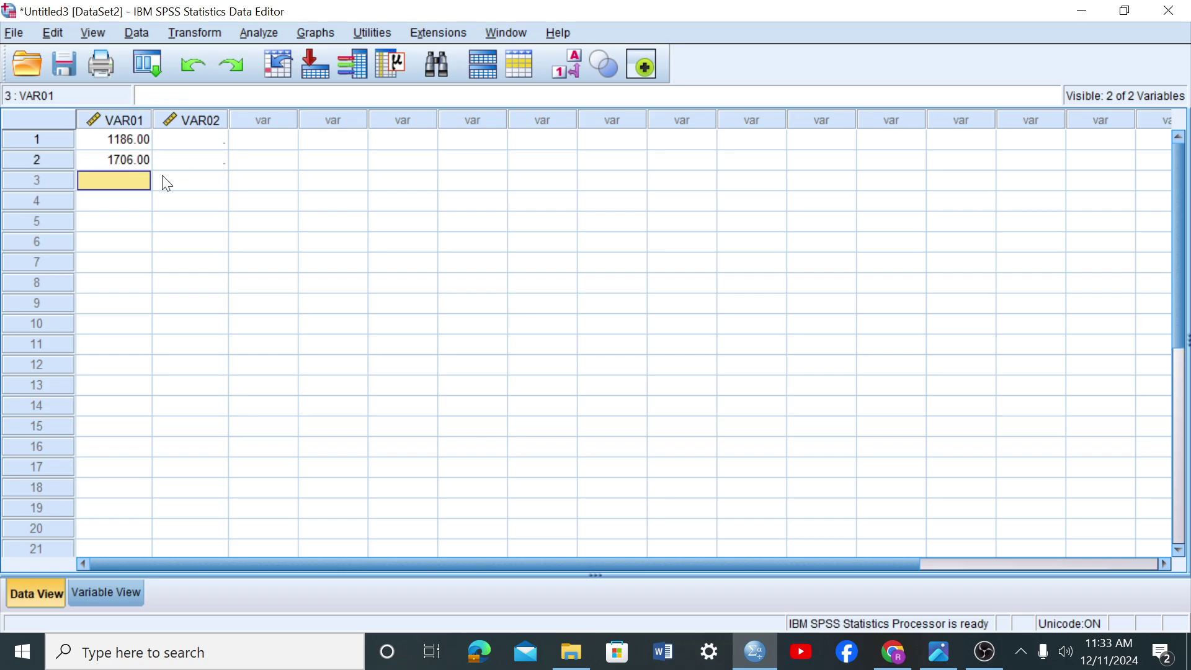
{"action": "type", "text": "19"}
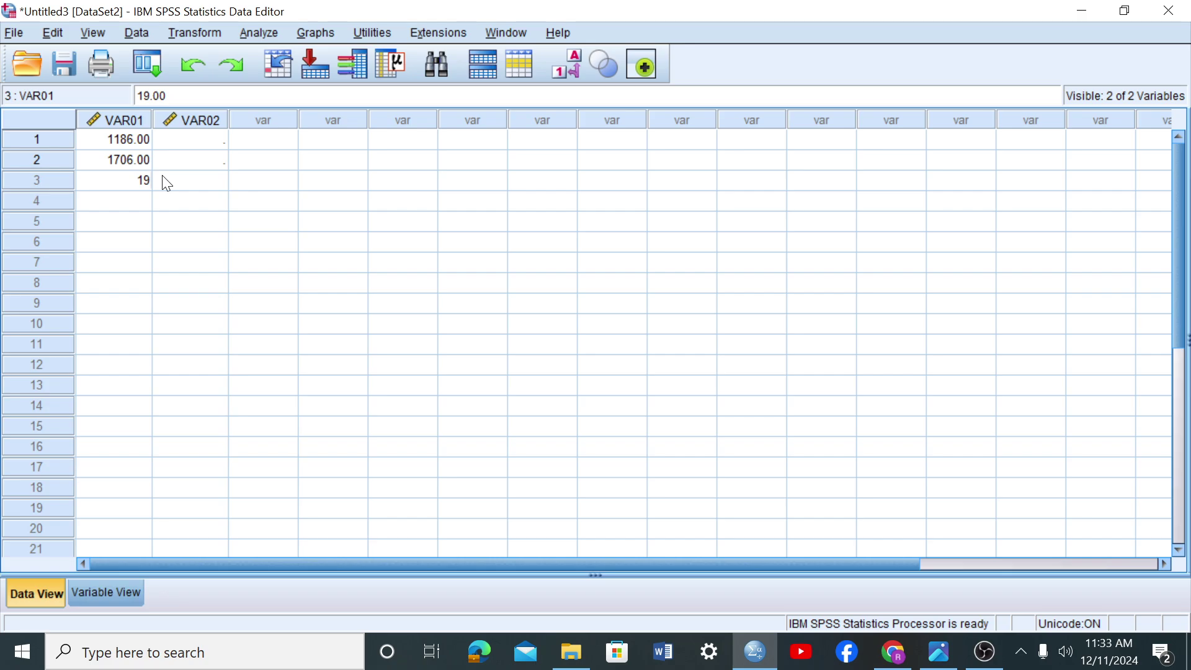
{"action": "type", "text": "42"}
{"action": "key", "text": "Return"}
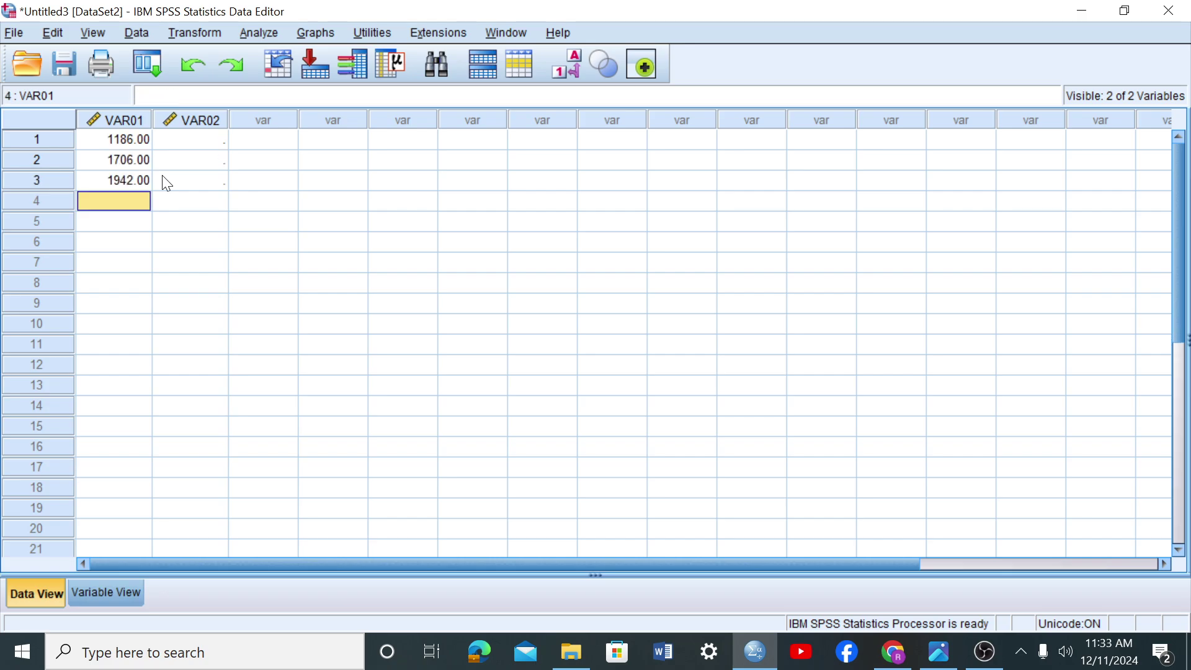
- Enter the VAR01 values 1991, 1922 and 1663 in rows 4 to 6 of the data
{"action": "type", "text": "1991"}
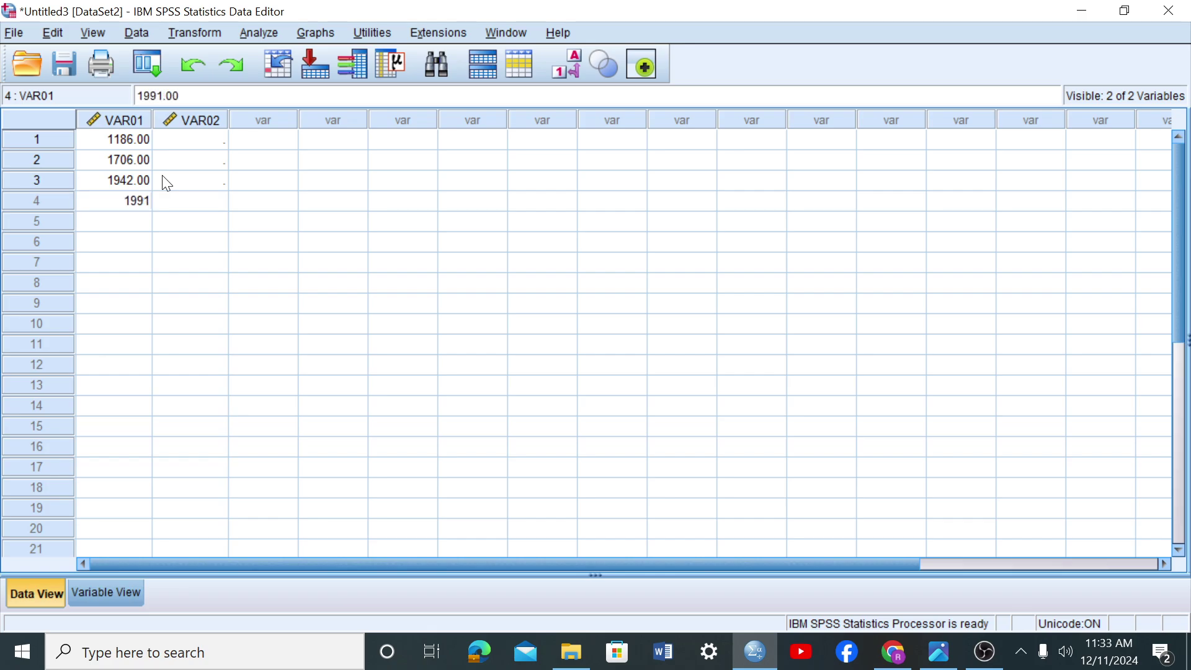
{"action": "key", "text": "Return"}
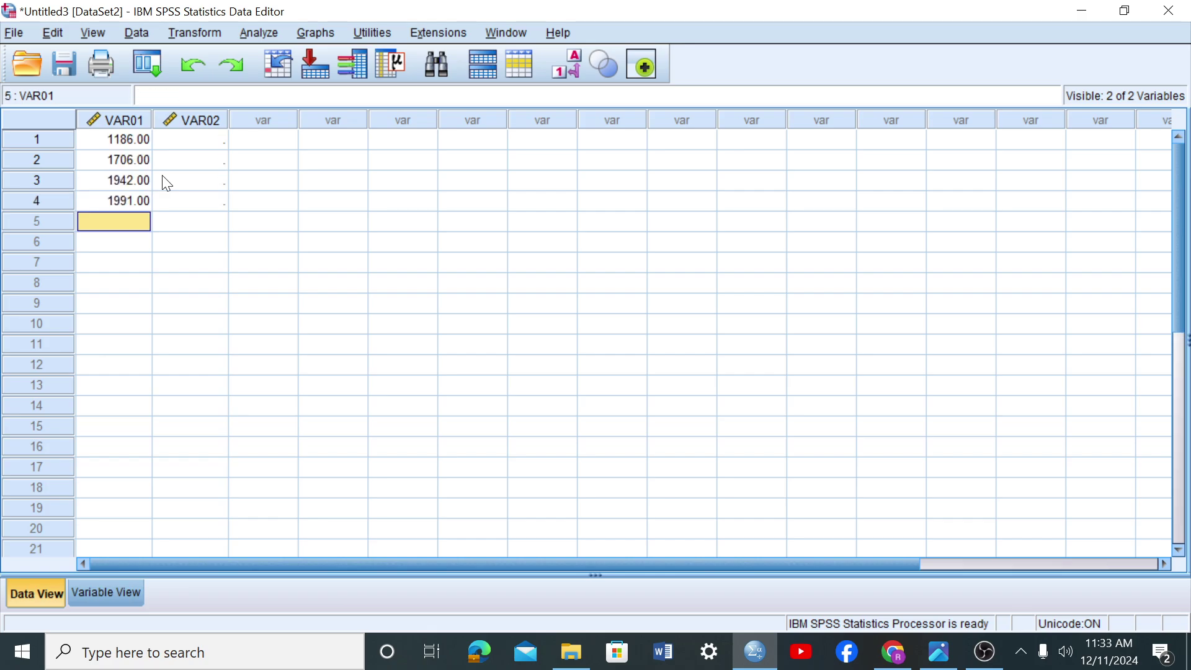
{"action": "type", "text": "1922"}
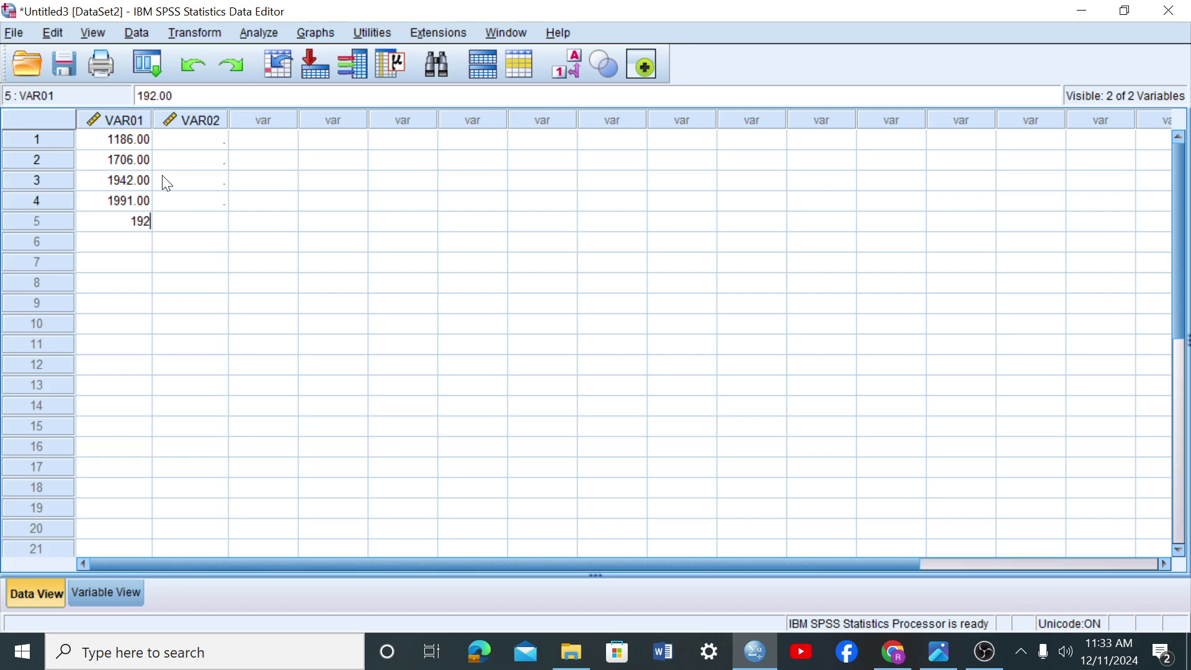
{"action": "key", "text": "Return"}
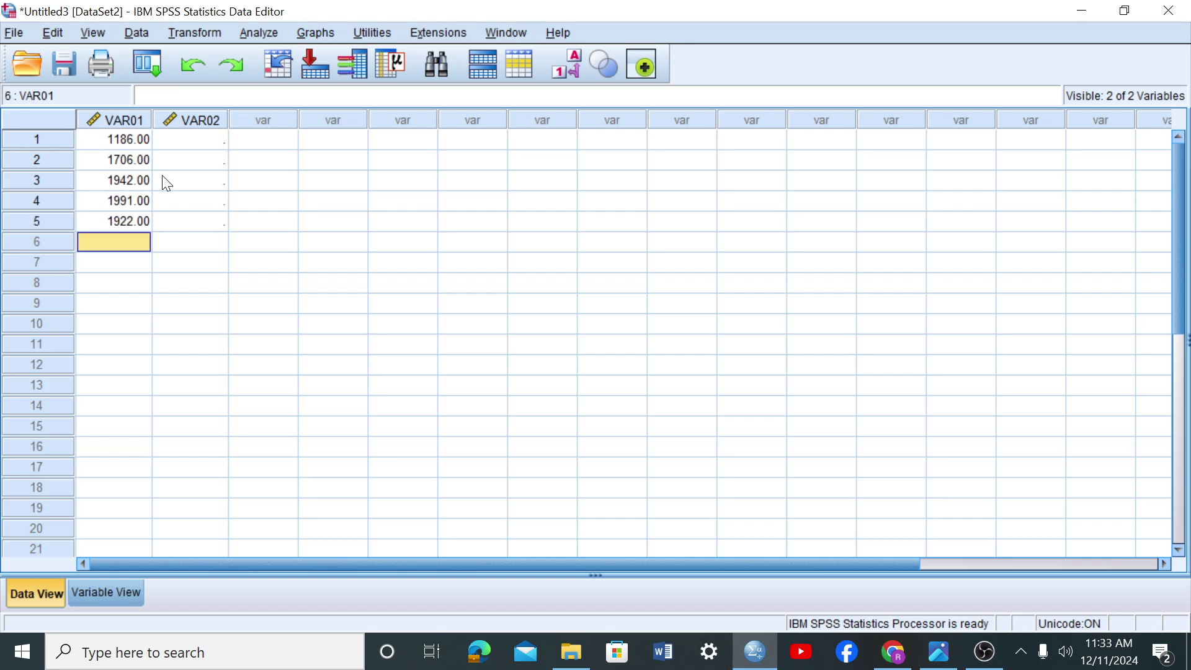
{"action": "type", "text": "1663"}
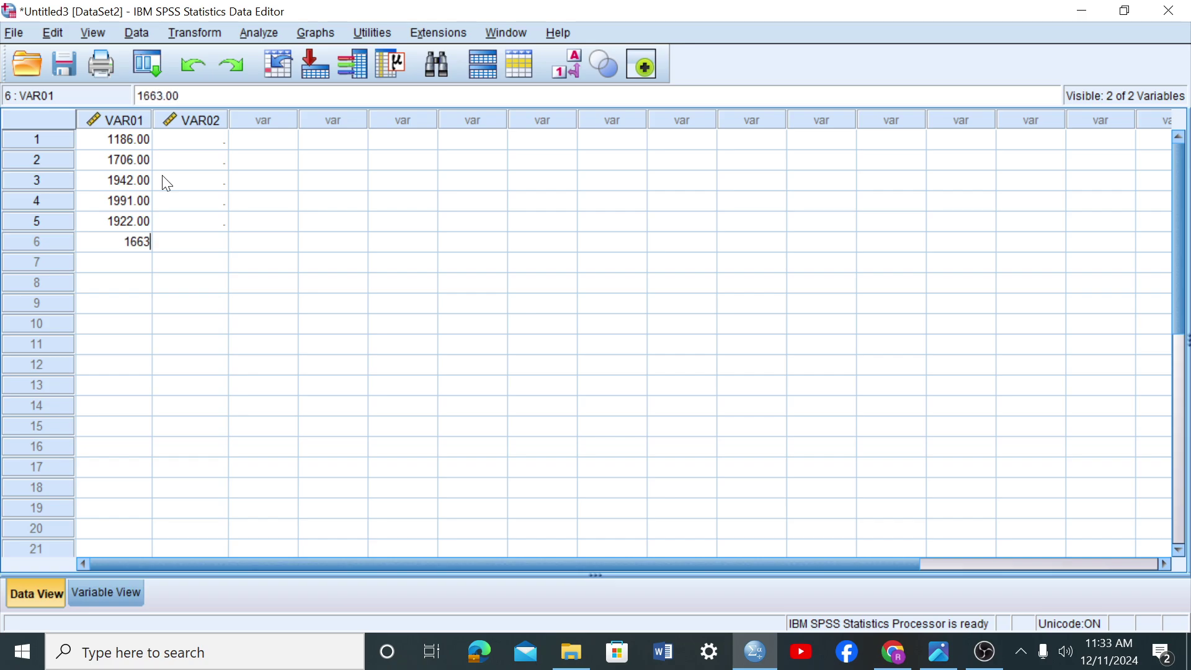
{"action": "key", "text": "Return"}
- Enter the VAR01 values 1066, 1391, 2125 and 2239 in rows 7 to 10 of the data
{"action": "type", "text": "1066"}
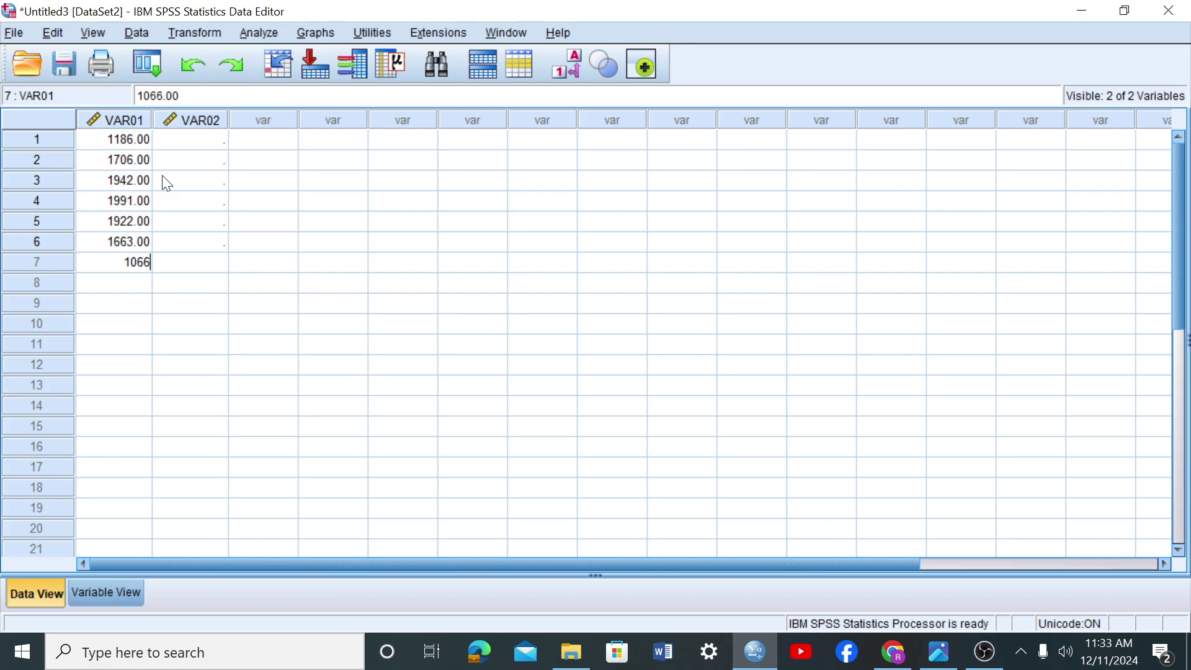
{"action": "key", "text": "Return"}
{"action": "type", "text": "13"}
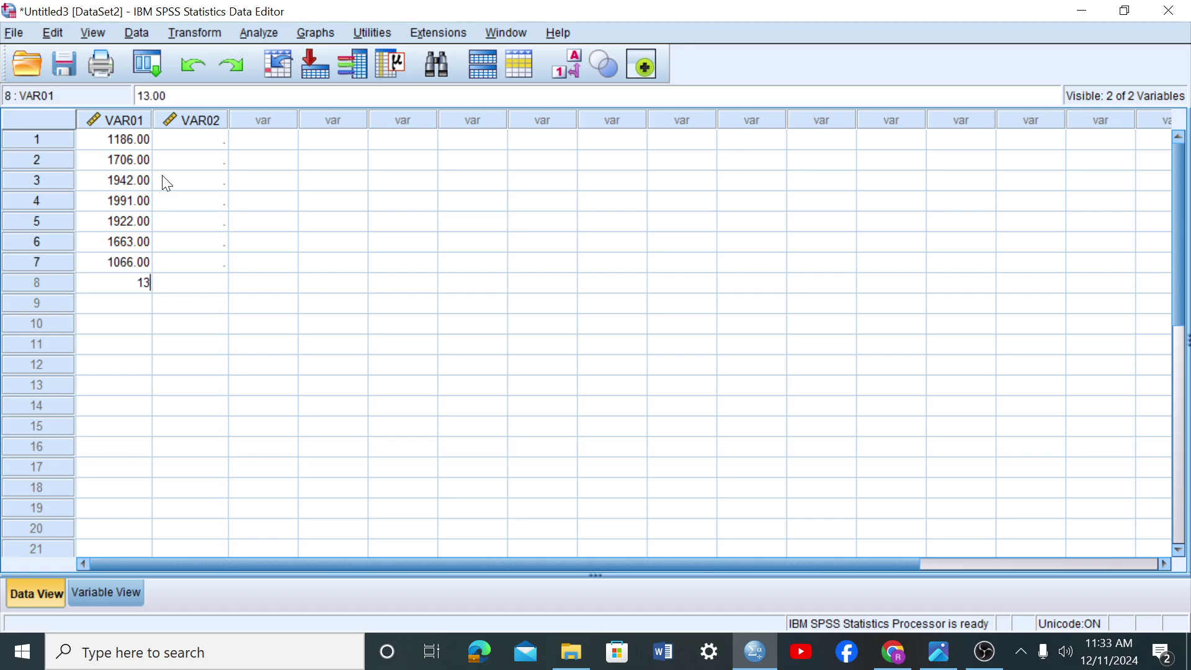
{"action": "type", "text": "91"}
{"action": "key", "text": "Return"}
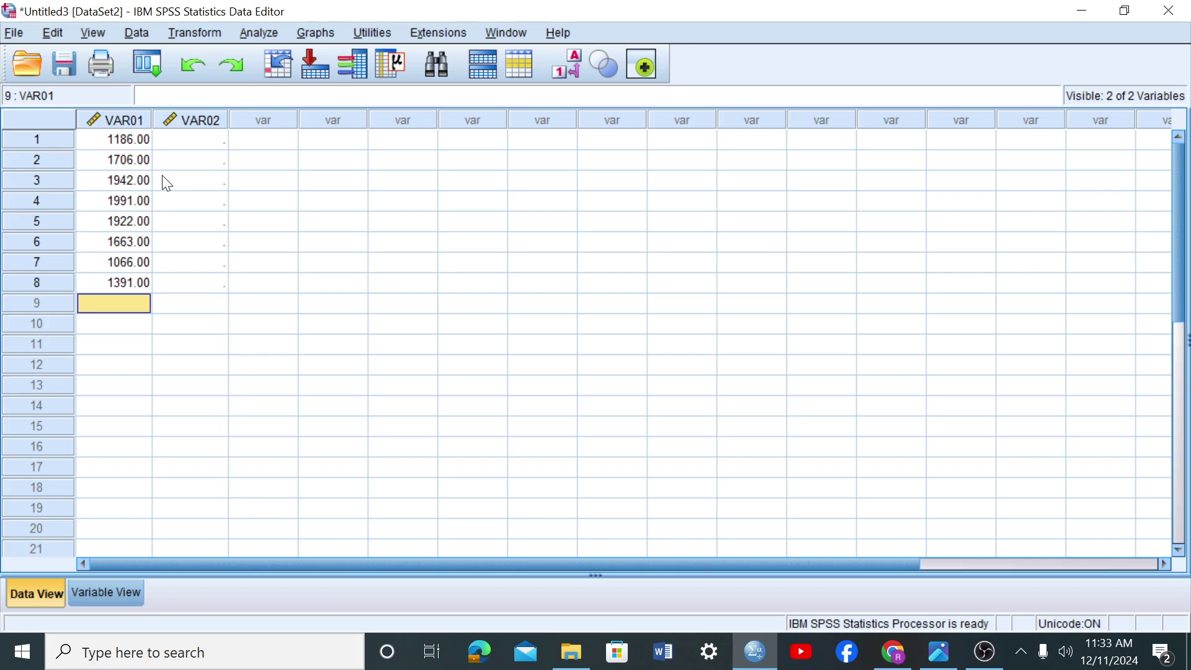
{"action": "type", "text": "21"}
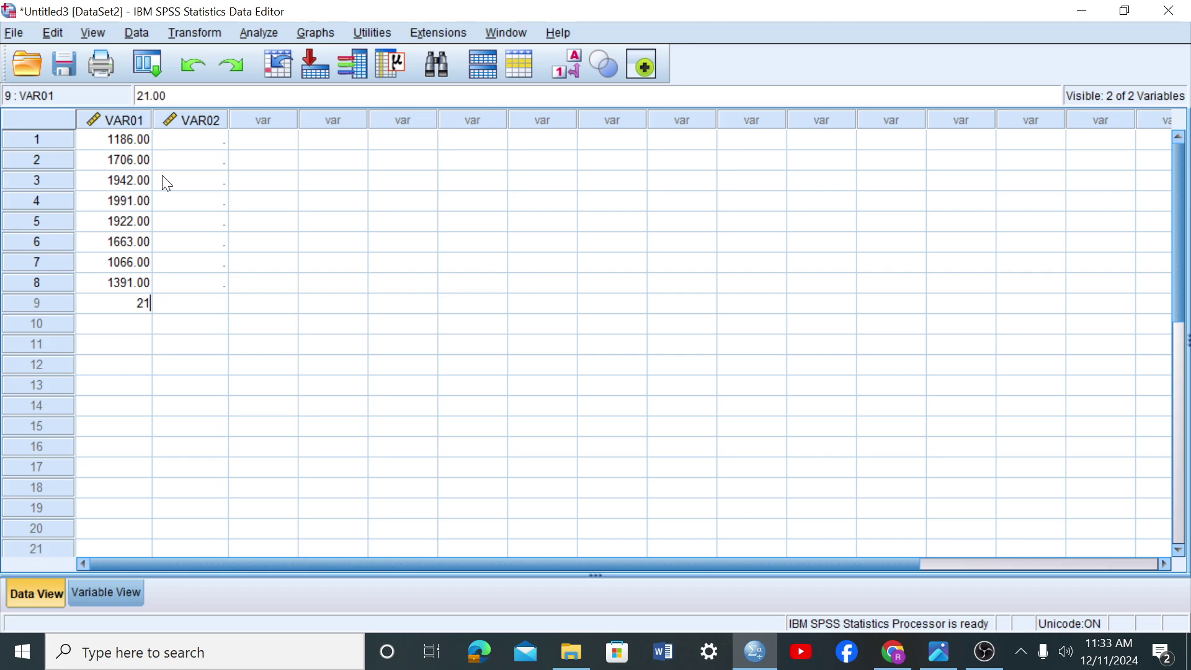
{"action": "type", "text": "25"}
{"action": "key", "text": "Return"}
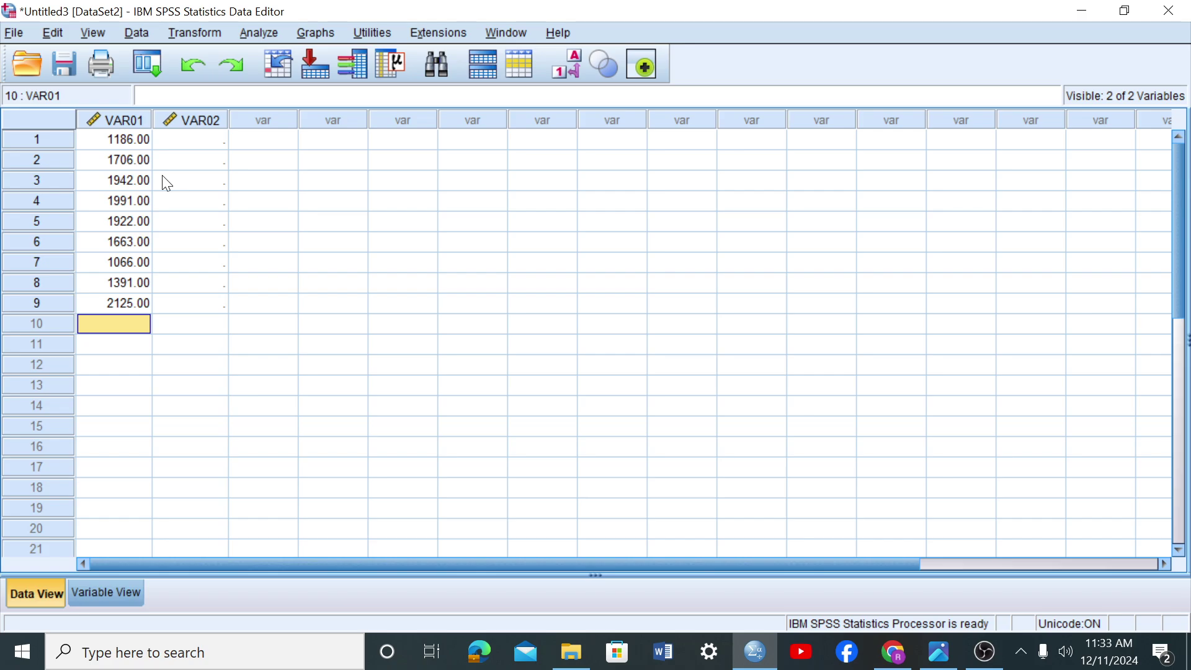
{"action": "type", "text": "22"}
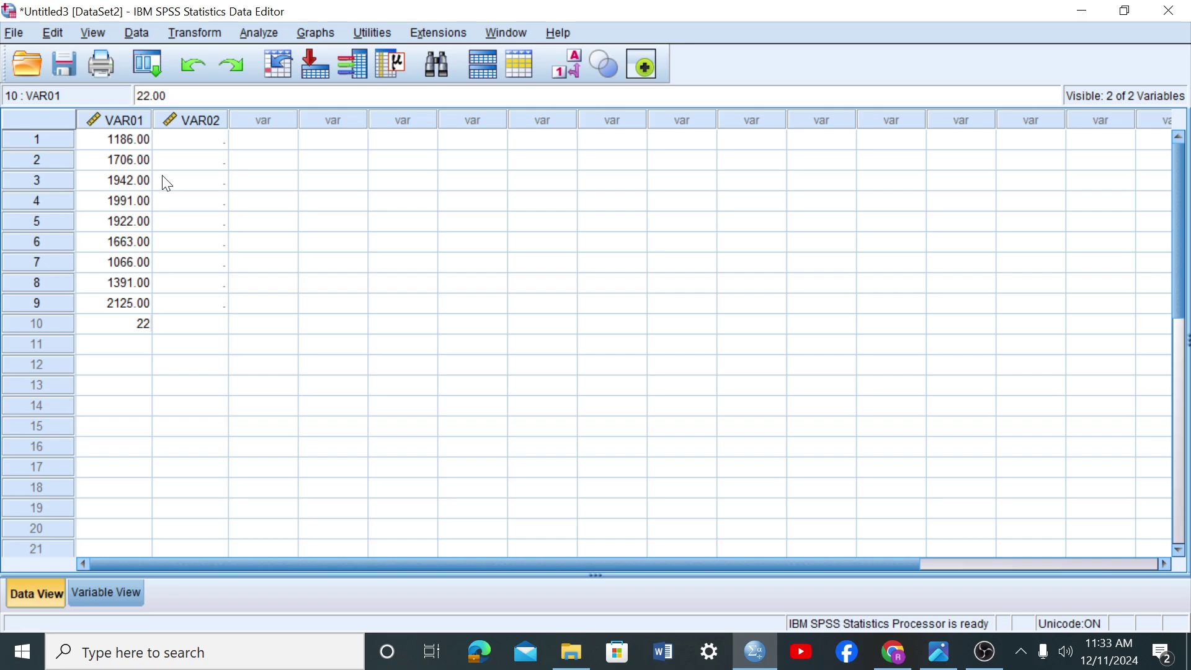
{"action": "type", "text": "39"}
{"action": "key", "text": "Return"}
- Enter the VAR02 values 223, 356 and 385 in rows 1 to 3 of the data
{"action": "left_click", "coordinate": [195, 140]}
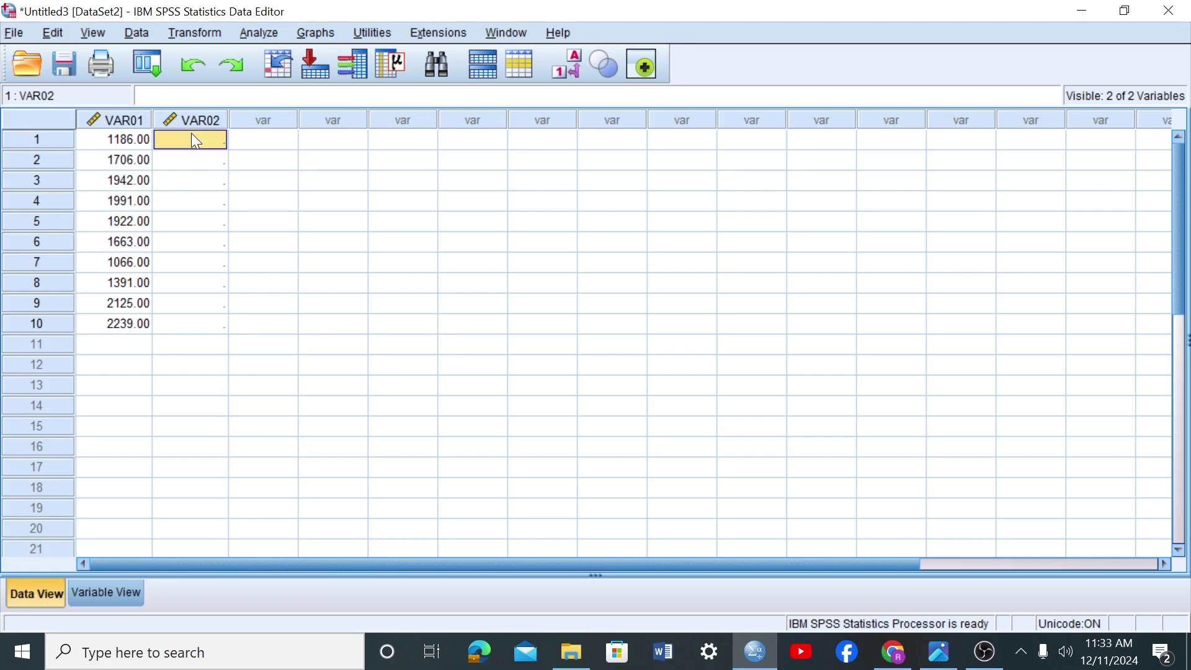
{"action": "type", "text": "22"}
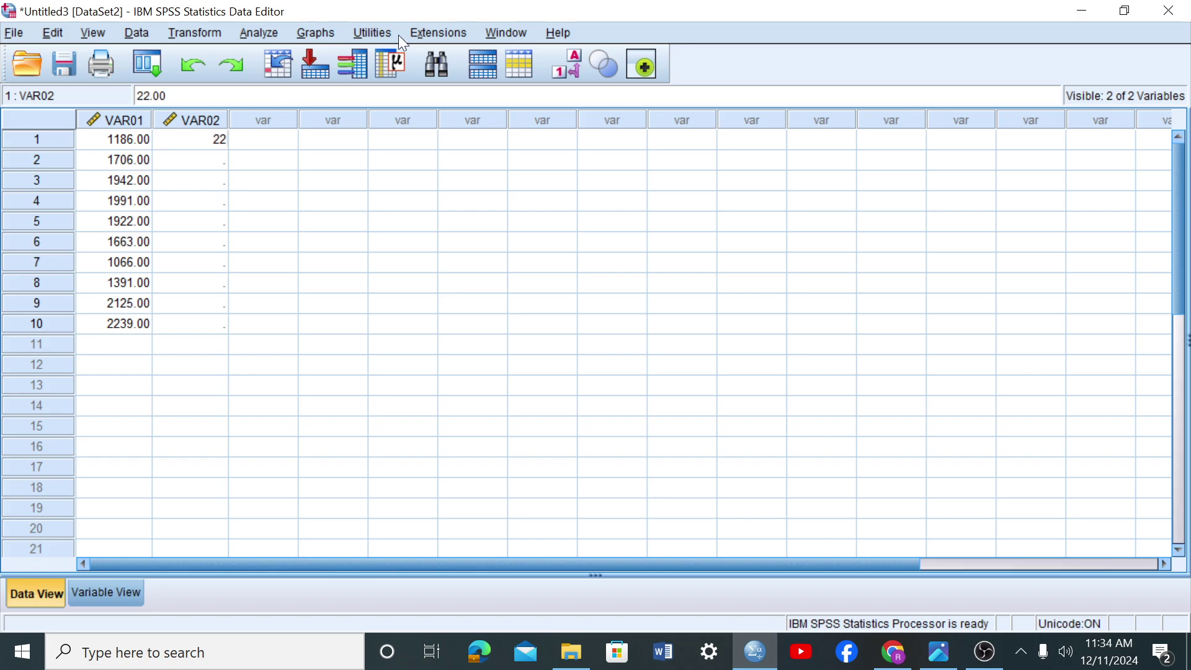
{"action": "type", "text": "3"}
{"action": "key", "text": "Return"}
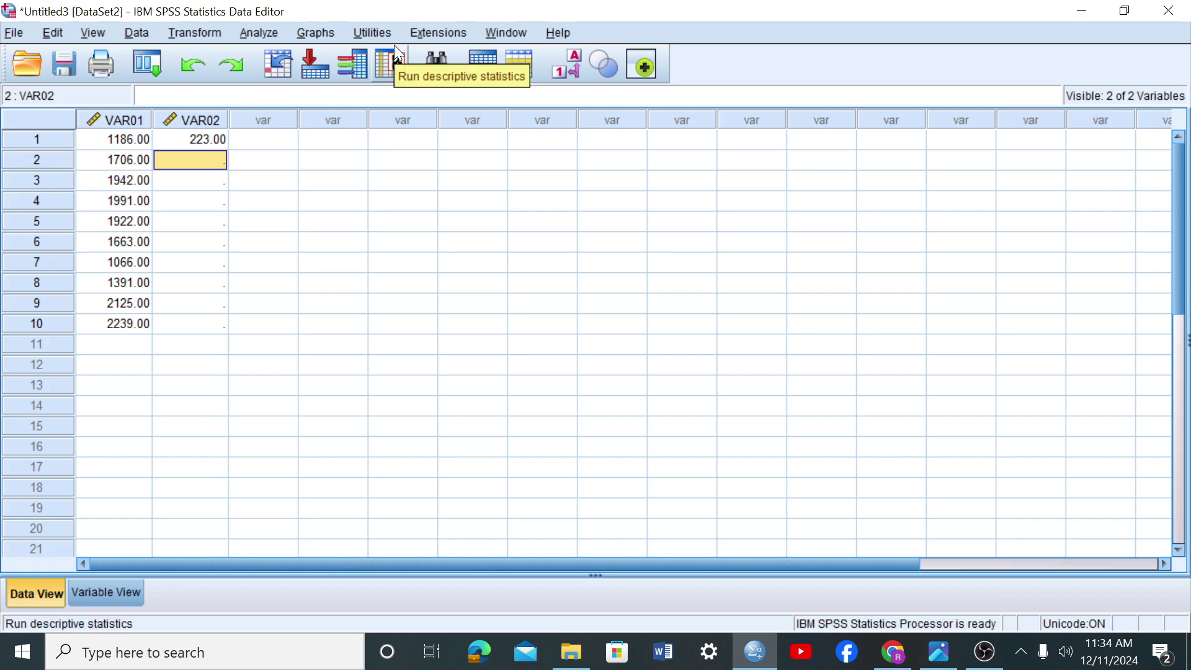
{"action": "type", "text": "356"}
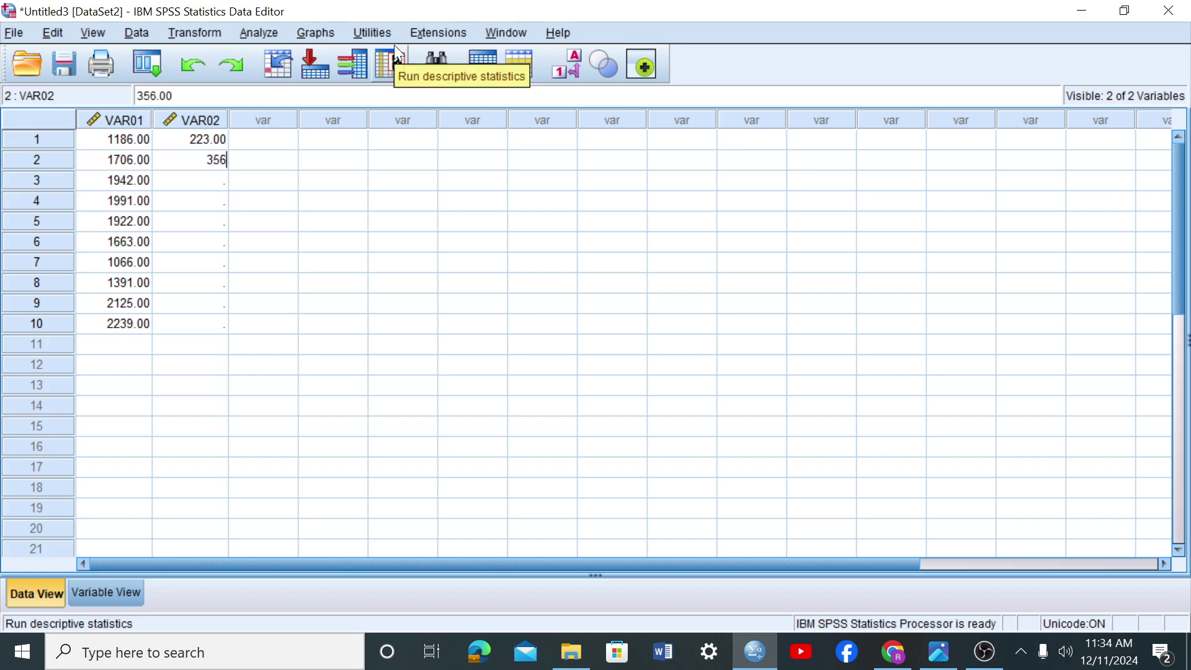
{"action": "key", "text": "Return"}
{"action": "type", "text": "3"}
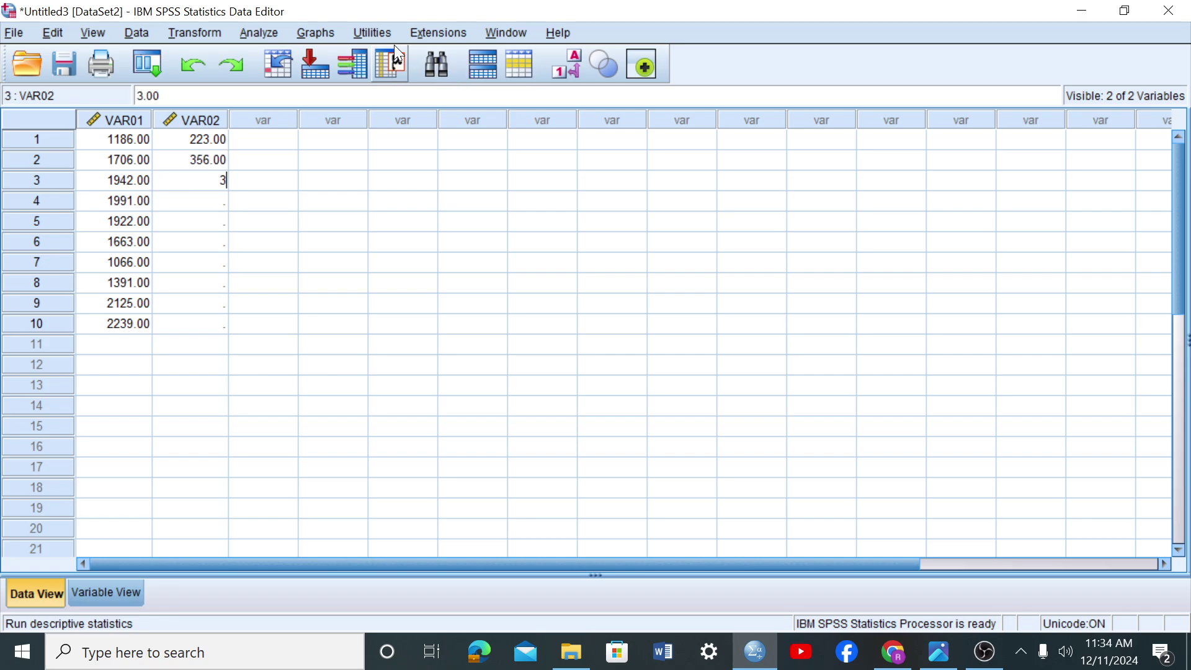
{"action": "type", "text": "85"}
{"action": "key", "text": "Return"}
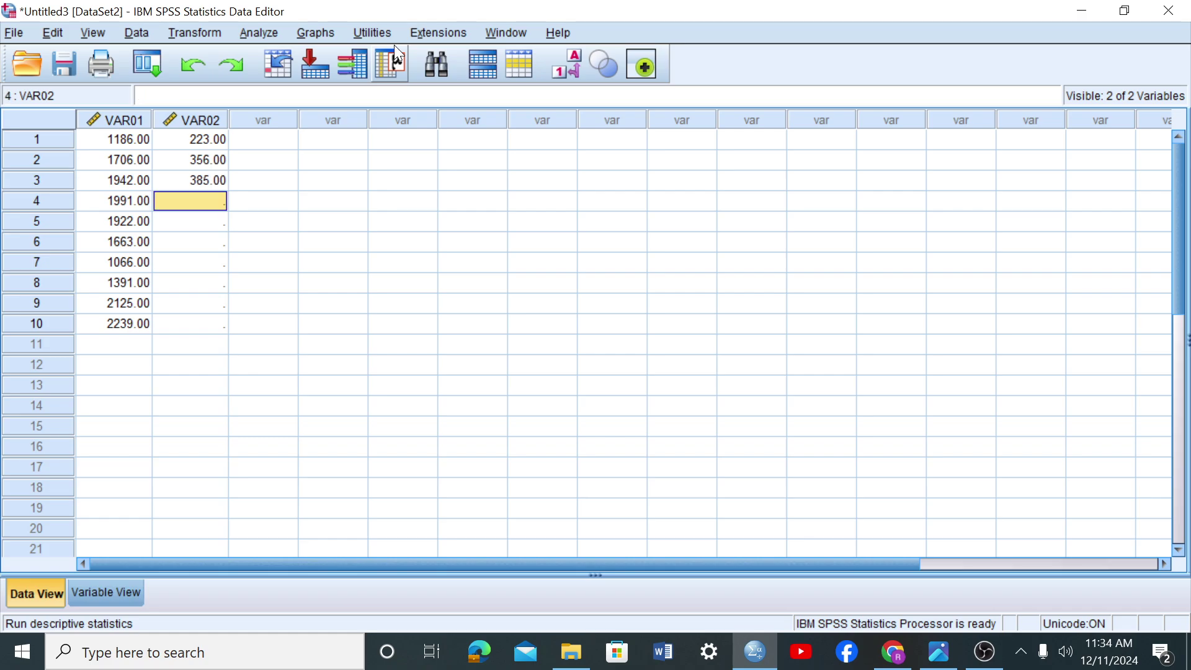
- Enter the VAR02 values 393, 350, 278 and 174 in rows 4 to 7 of the data
{"action": "type", "text": "393"}
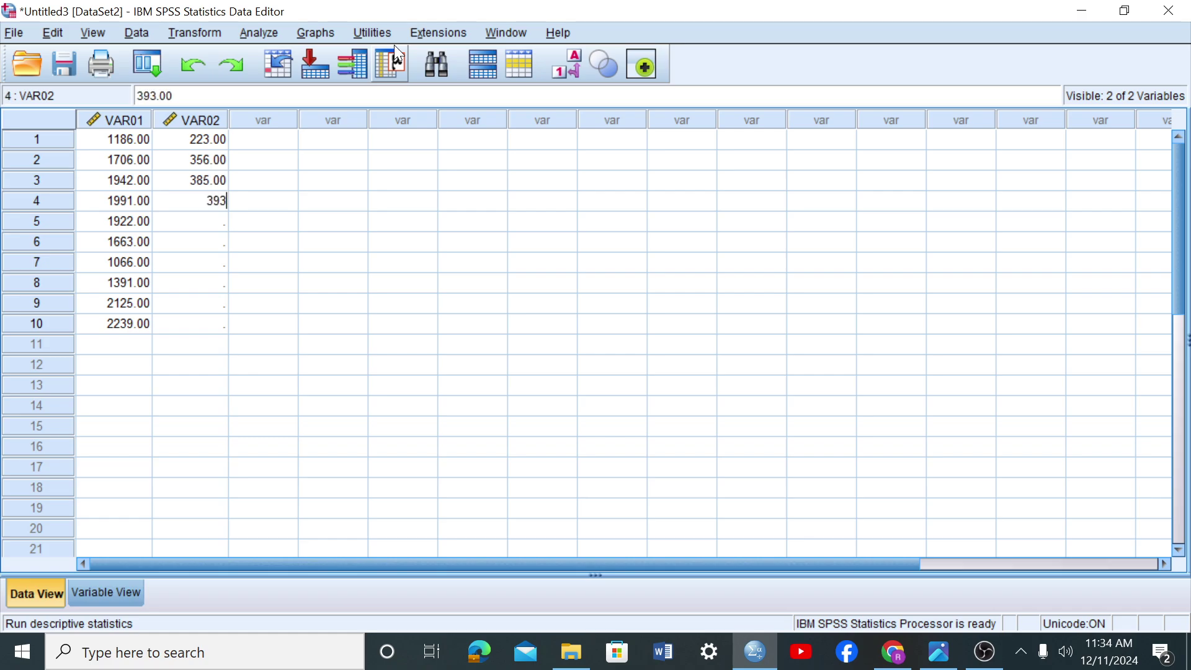
{"action": "key", "text": "Return"}
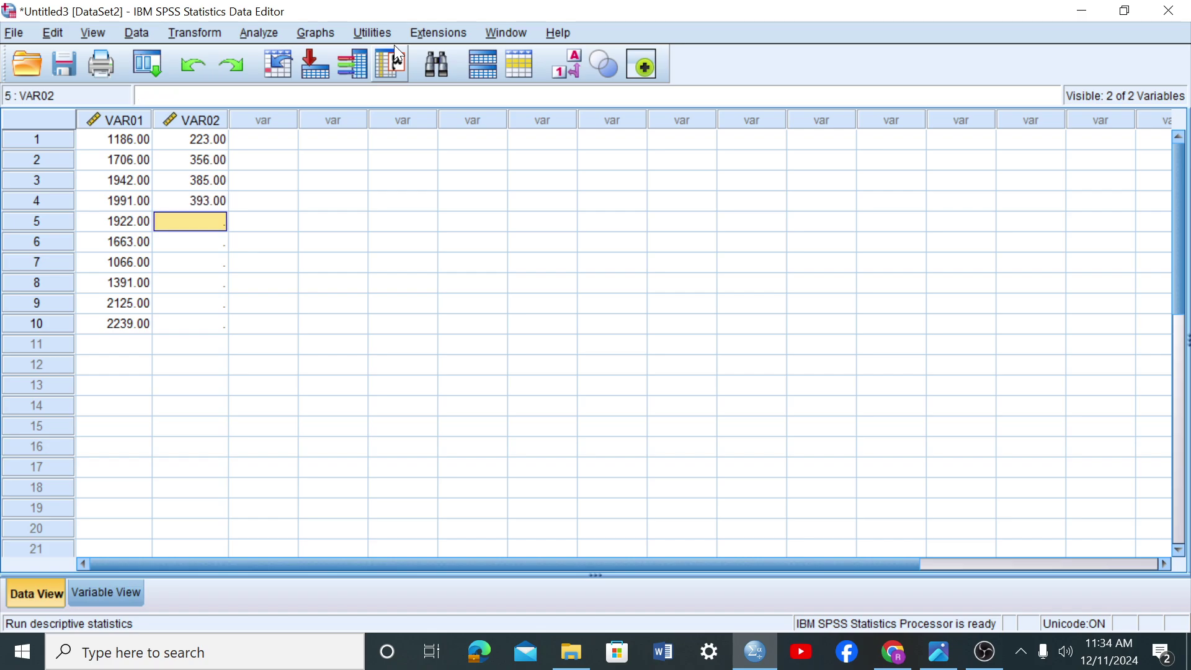
{"action": "type", "text": "350"}
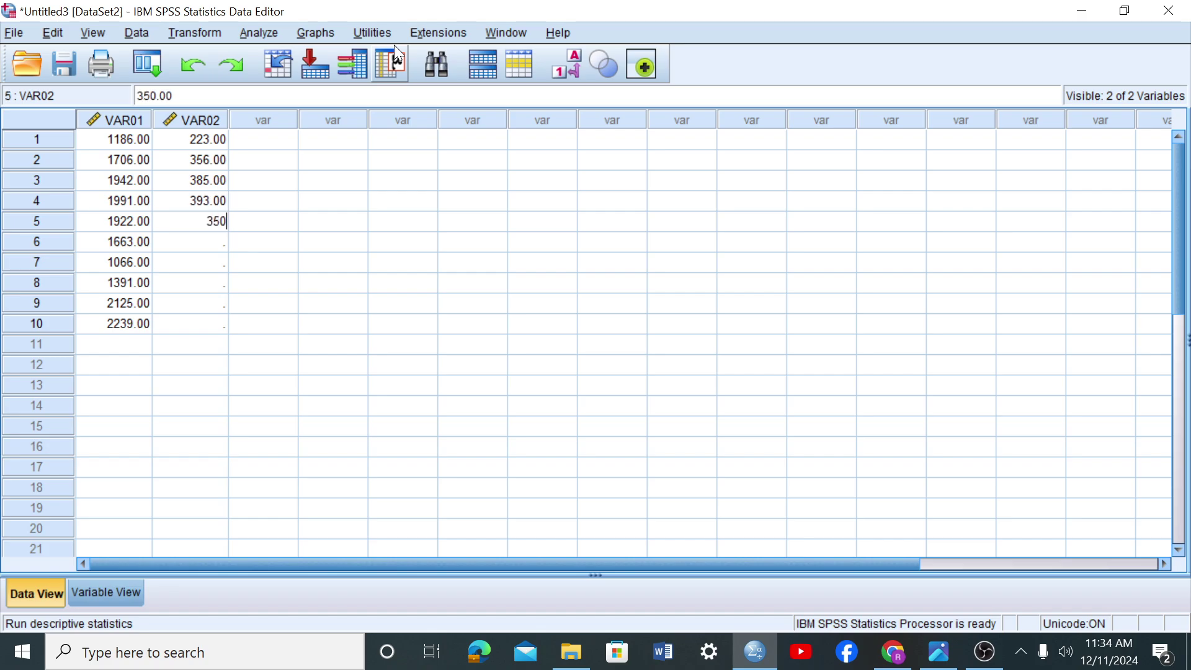
{"action": "key", "text": "Return"}
{"action": "type", "text": "278"}
{"action": "key", "text": "Return"}
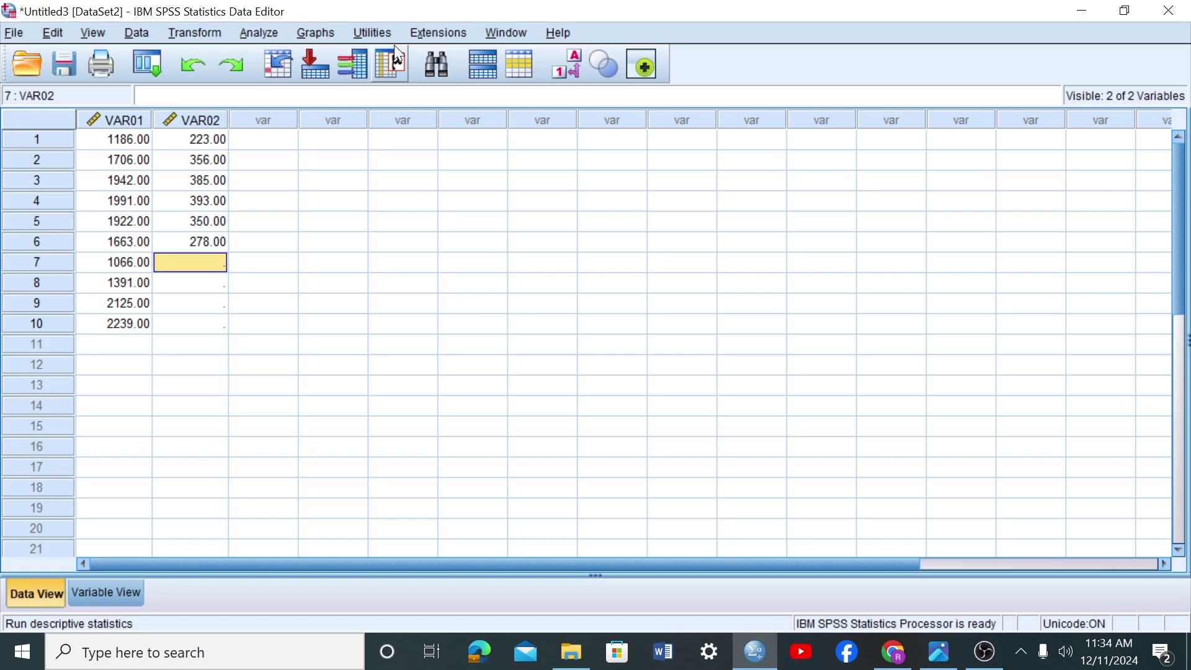
{"action": "type", "text": "174"}
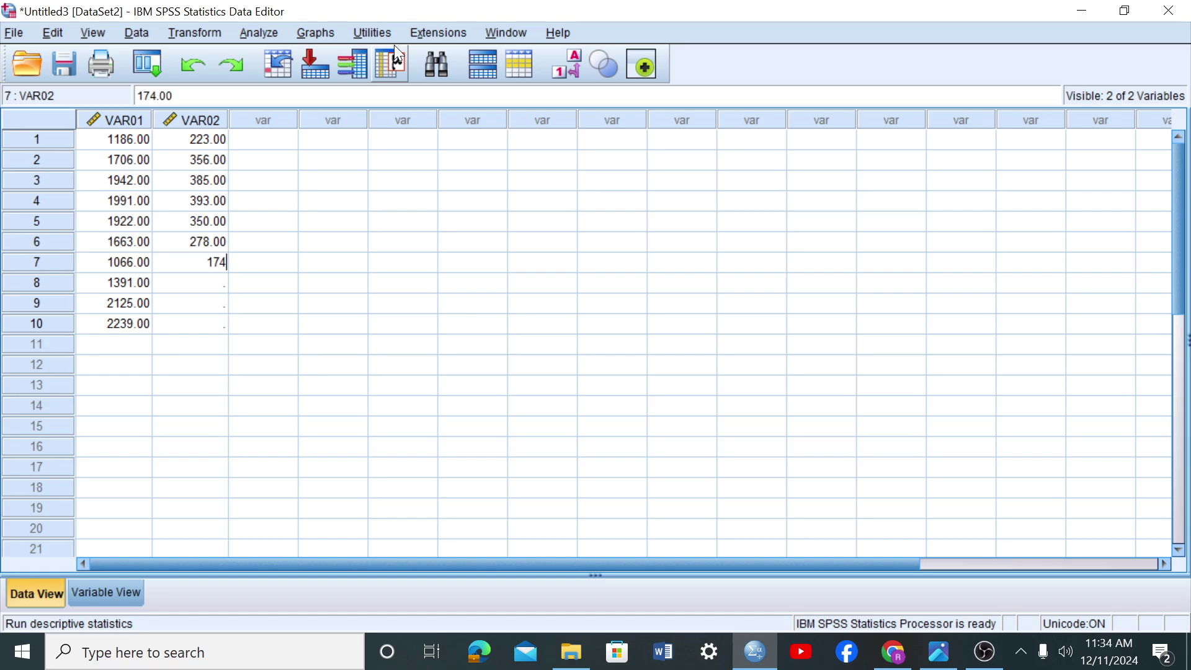
{"action": "key", "text": "Return"}
- Enter the VAR02 values 220, 393 and 382 in rows 8 to 10 of the data
{"action": "type", "text": "22"}
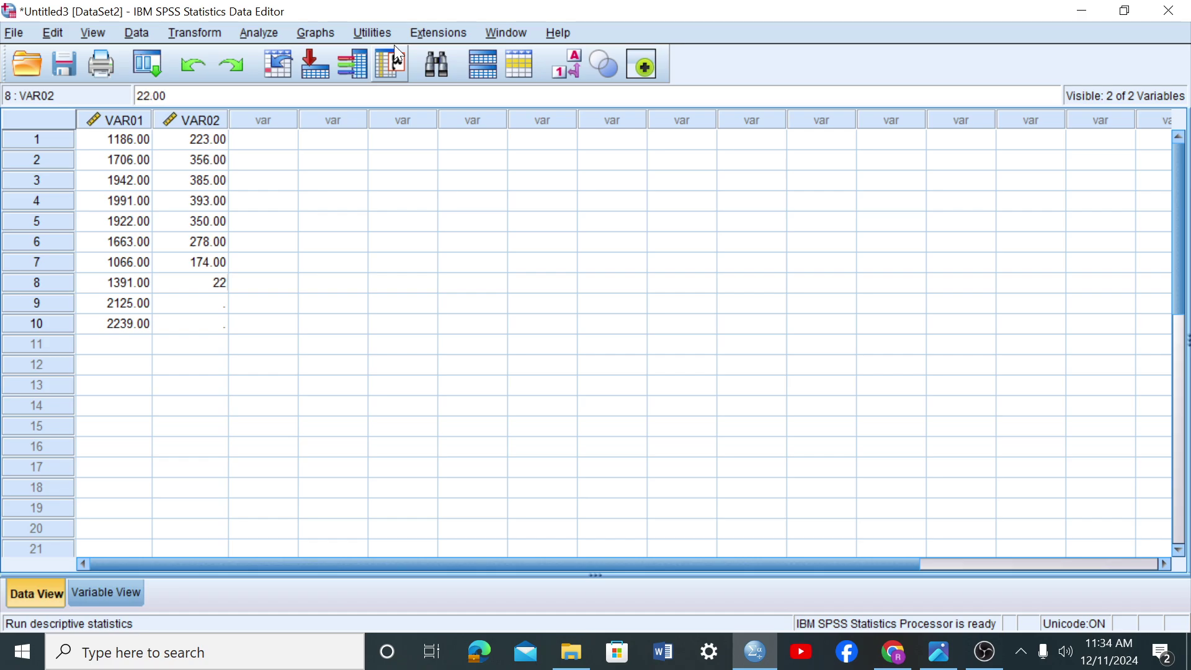
{"action": "type", "text": "0"}
{"action": "key", "text": "Return"}
{"action": "type", "text": "393"}
{"action": "key", "text": "Return"}
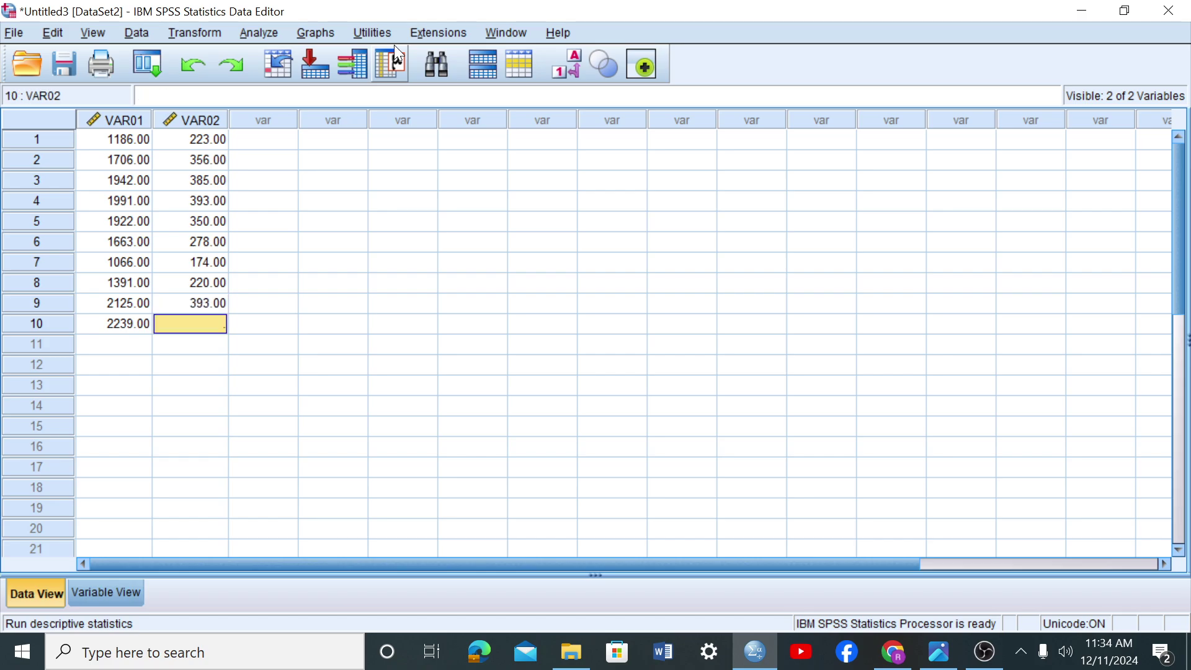
{"action": "type", "text": "38"}
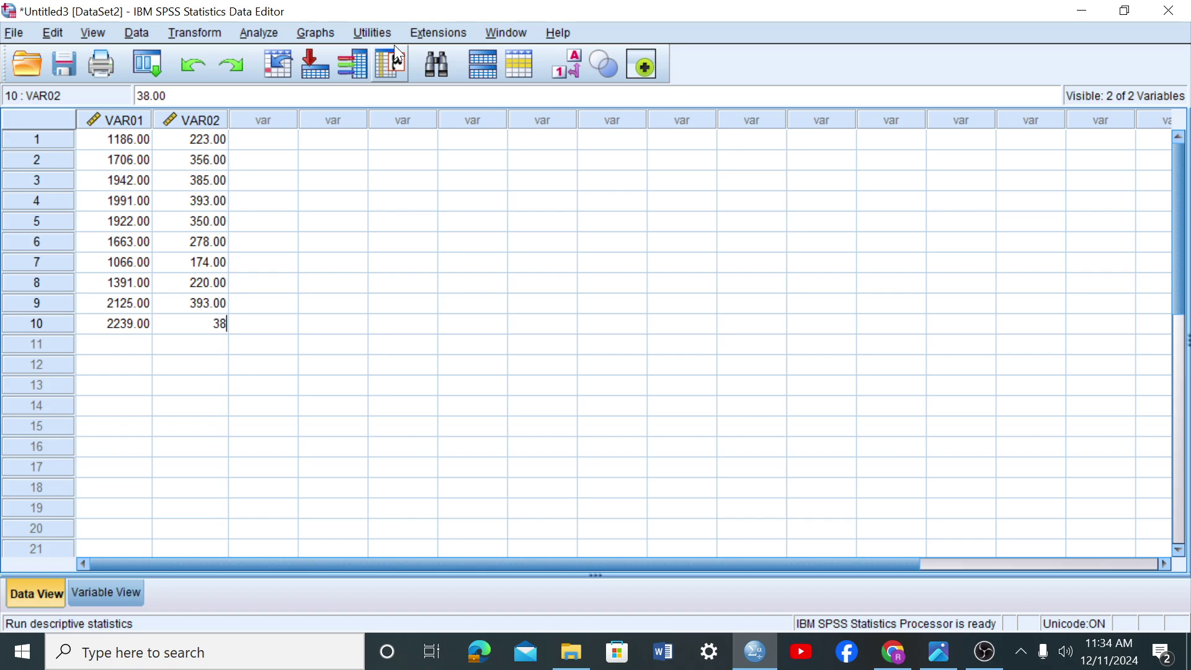
{"action": "type", "text": "2"}
{"action": "key", "text": "Return"}
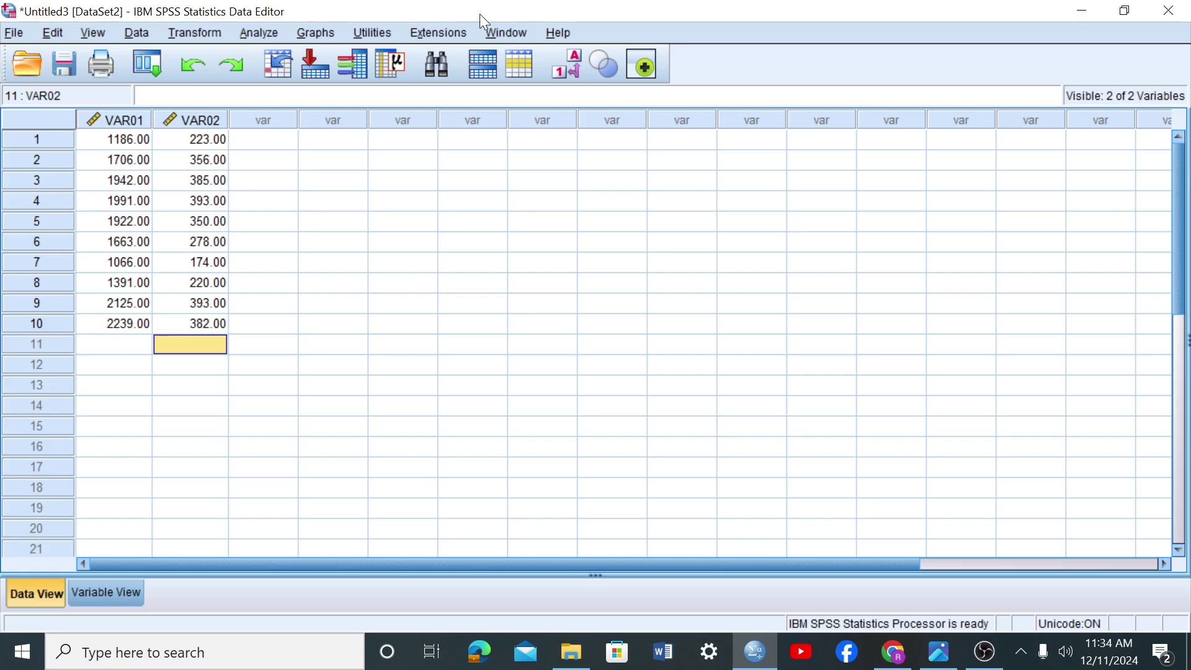
- Set up a linear regression with Returning visits as the dependent variable and First time visits as the independent variable
{"action": "left_click", "coordinate": [253, 31]}
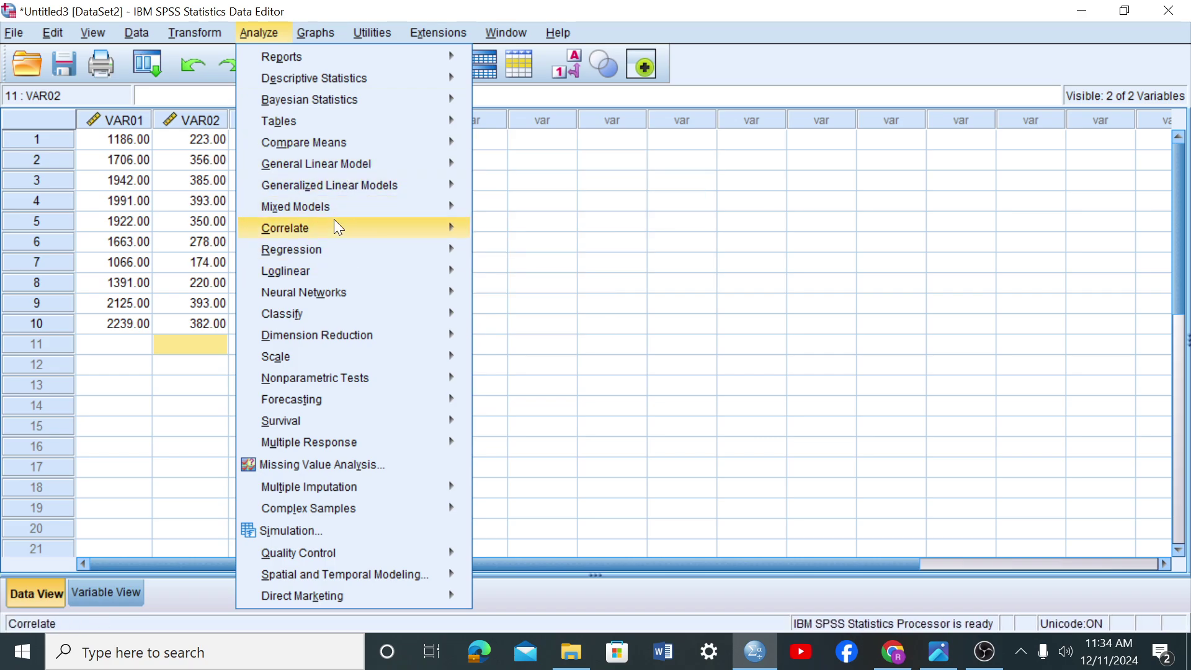
{"action": "mouse_move", "coordinate": [334, 234]}
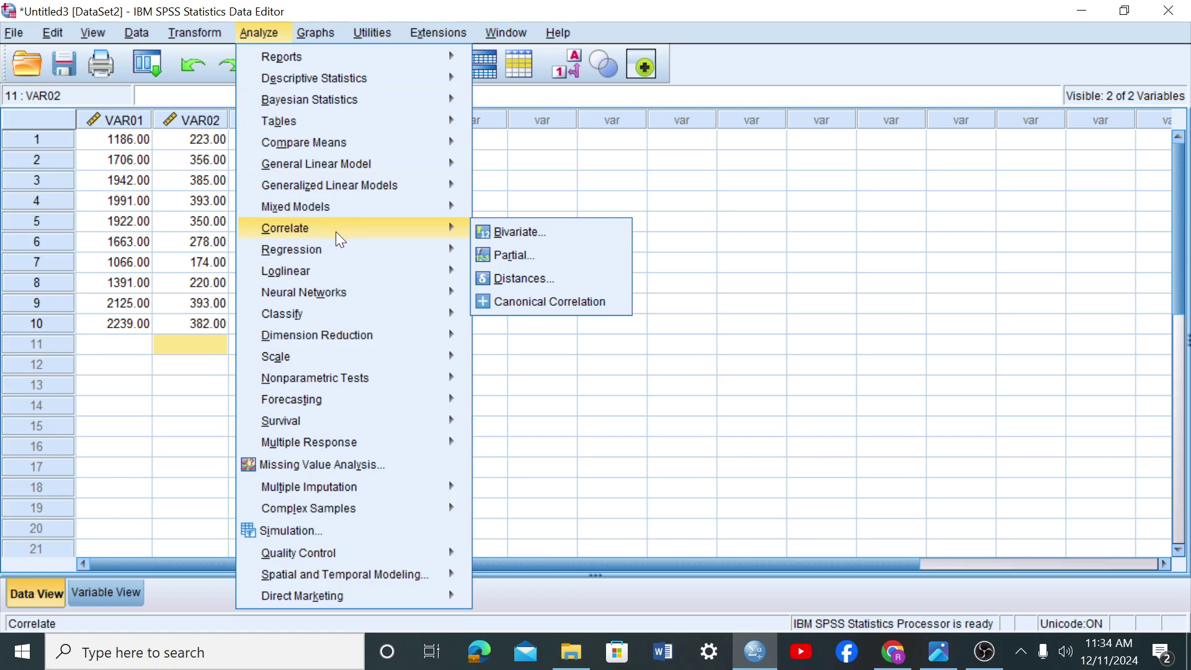
{"action": "mouse_move", "coordinate": [366, 256]}
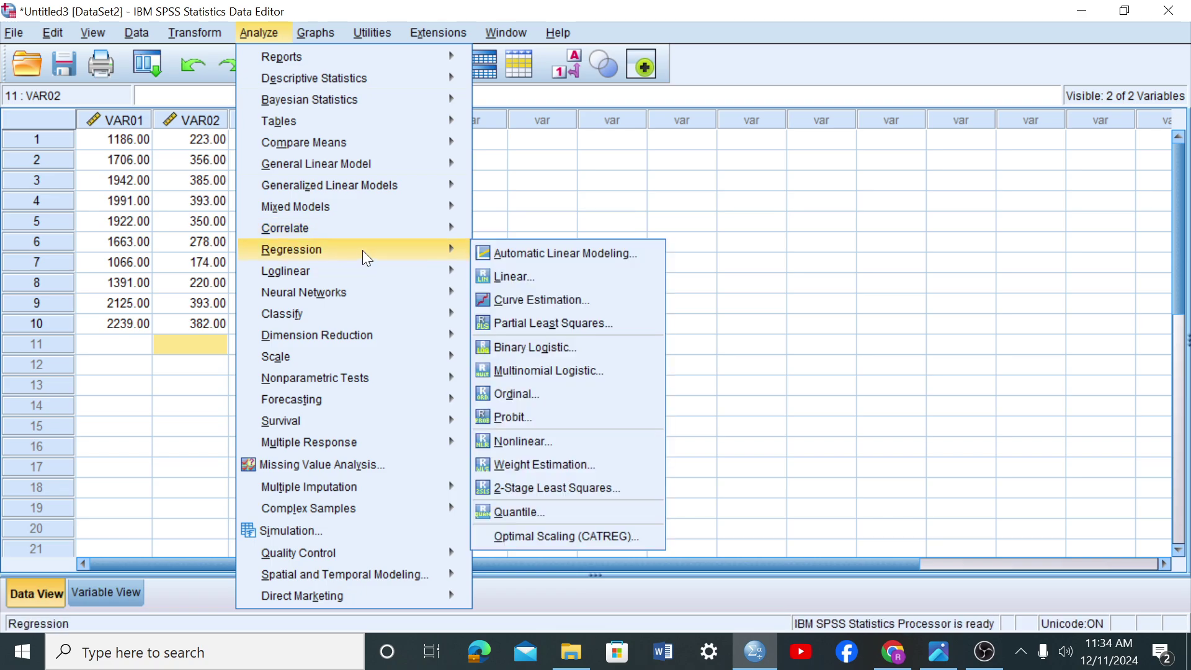
{"action": "left_click", "coordinate": [497, 277]}
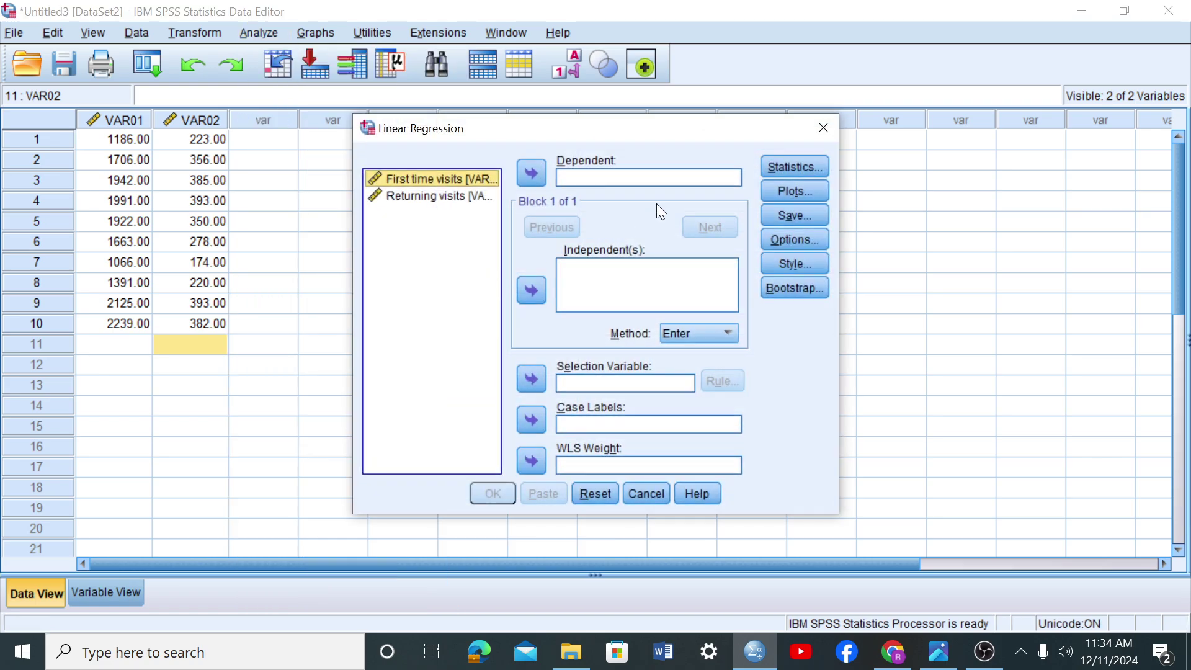
{"action": "left_click", "coordinate": [438, 196]}
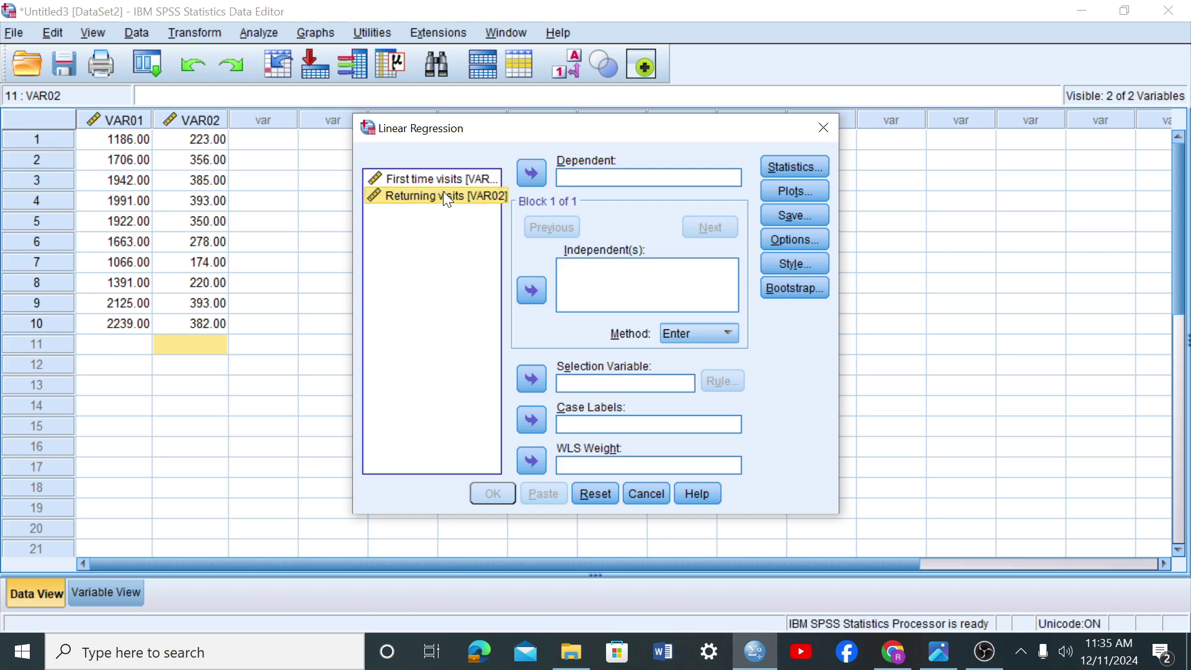
{"action": "left_click", "coordinate": [531, 175]}
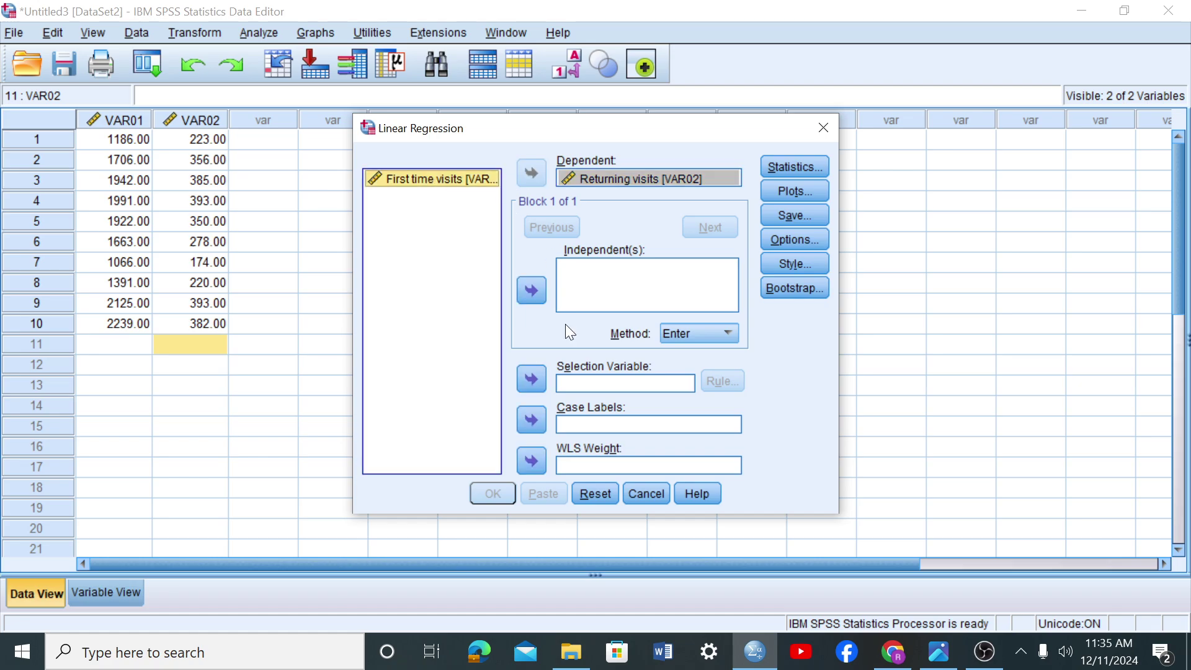
{"action": "left_click", "coordinate": [532, 290]}
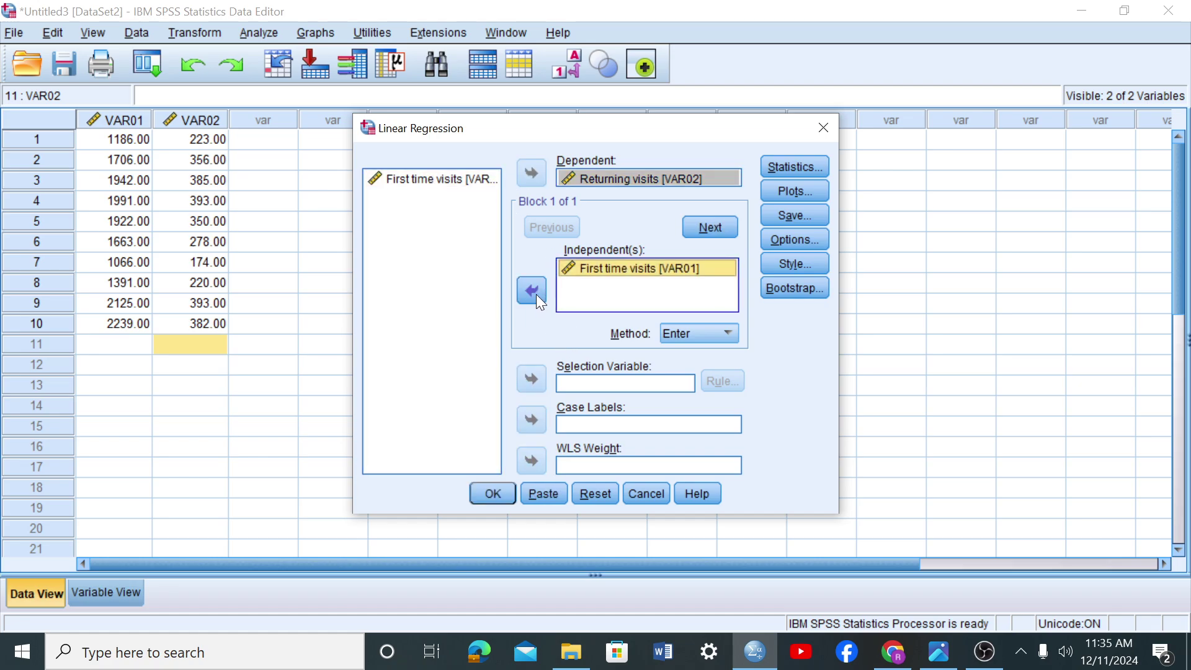
- Add the R squared change statistic to the linear regression, leave the options and plots at their defaults, and run the analysis
{"action": "left_click", "coordinate": [788, 167]}
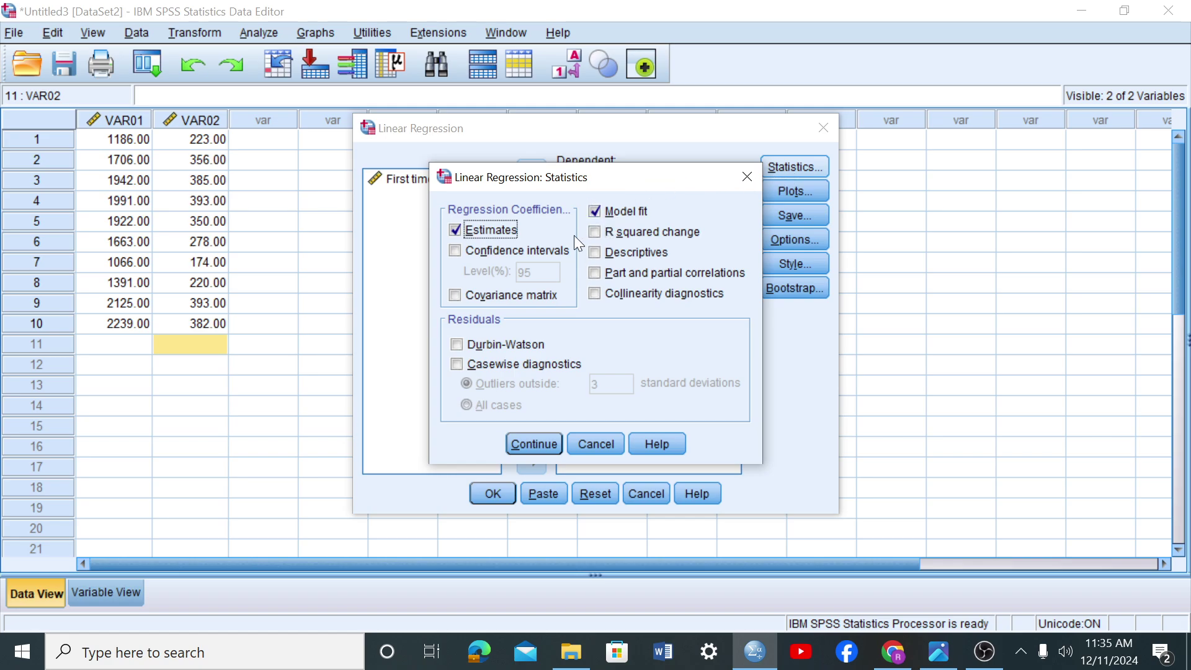
{"action": "left_click", "coordinate": [594, 232]}
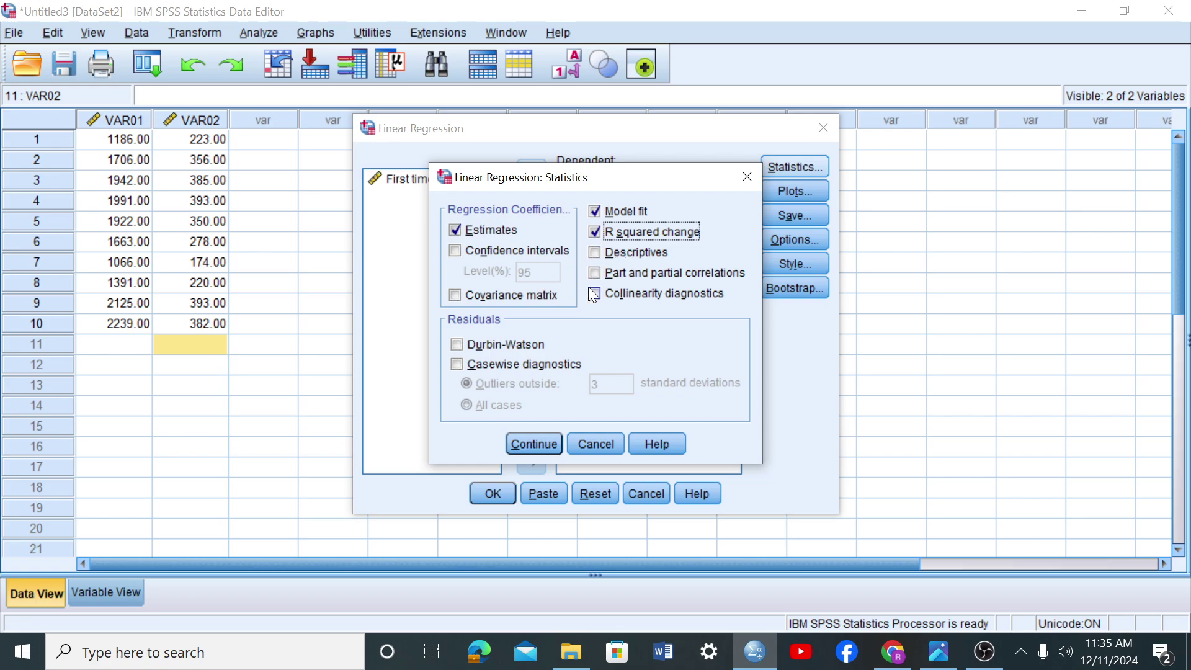
{"action": "left_click", "coordinate": [528, 444]}
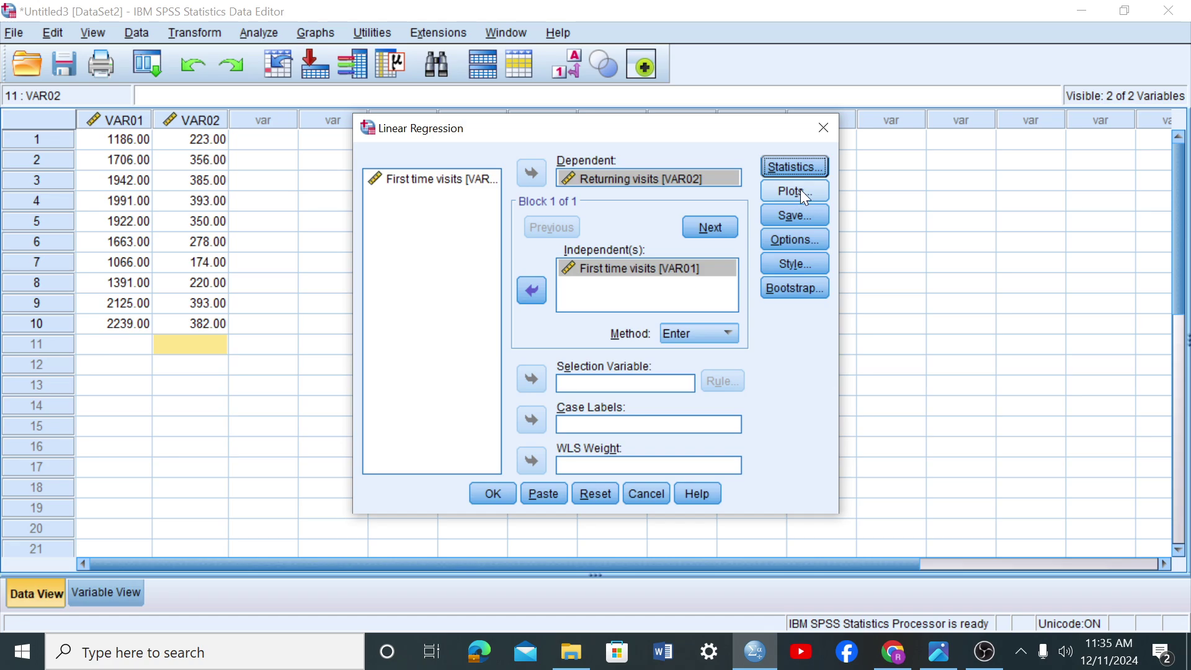
{"action": "left_click", "coordinate": [795, 237]}
{"action": "left_click", "coordinate": [698, 181]}
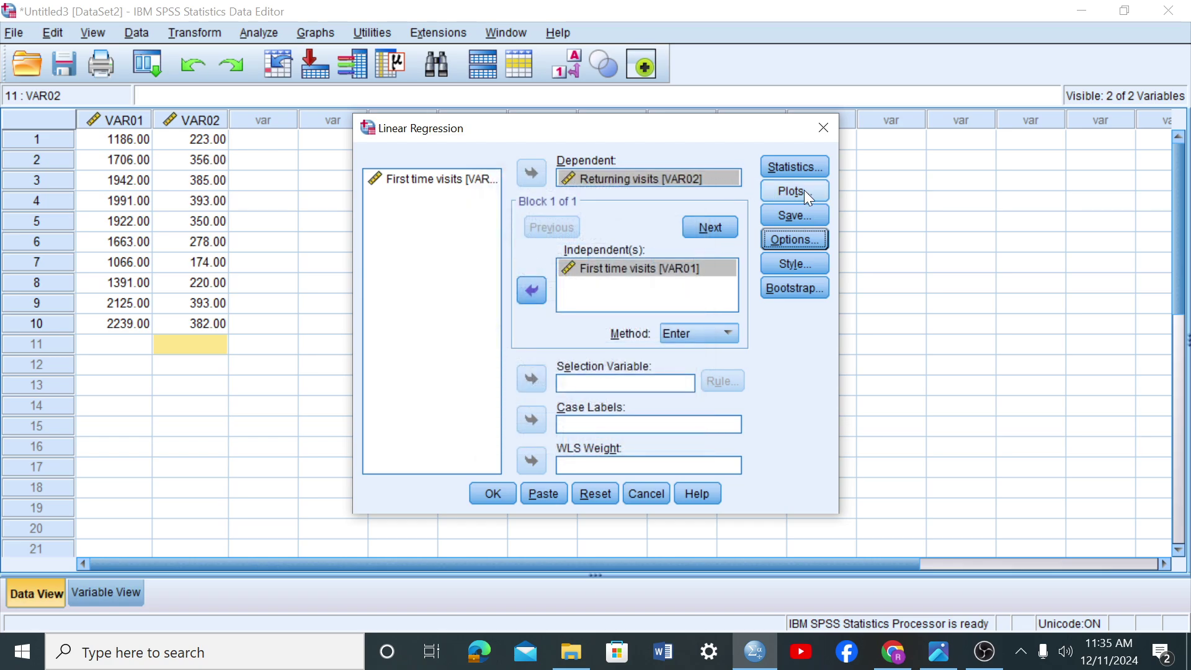
{"action": "left_click", "coordinate": [803, 189]}
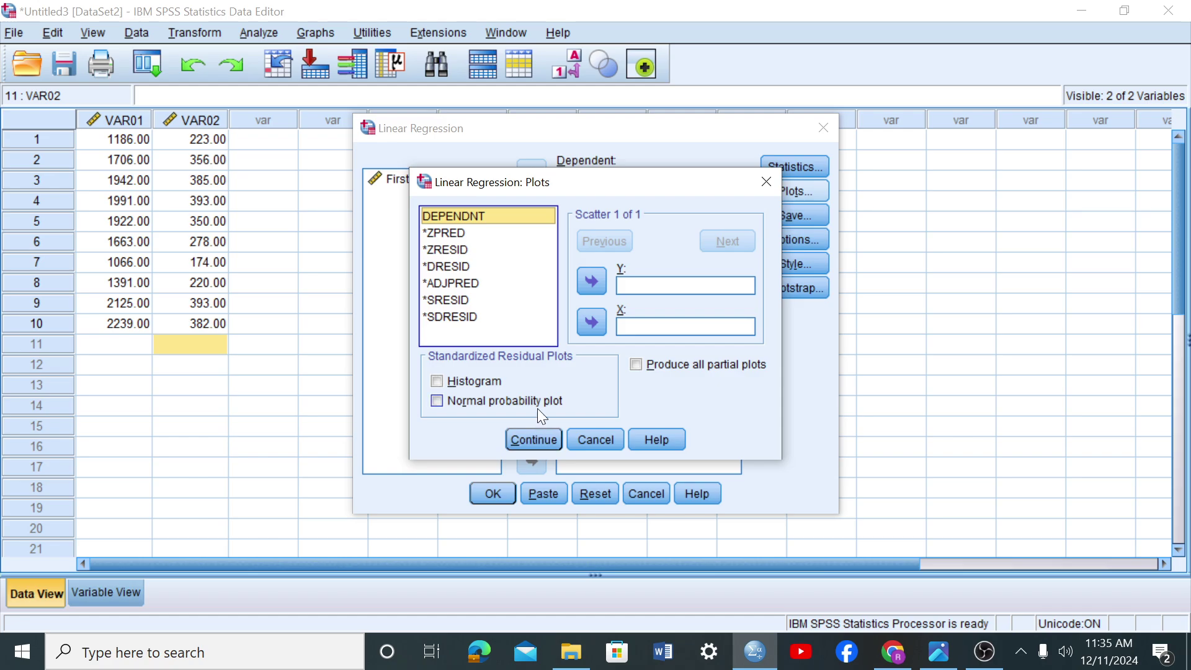
{"action": "left_click", "coordinate": [531, 439]}
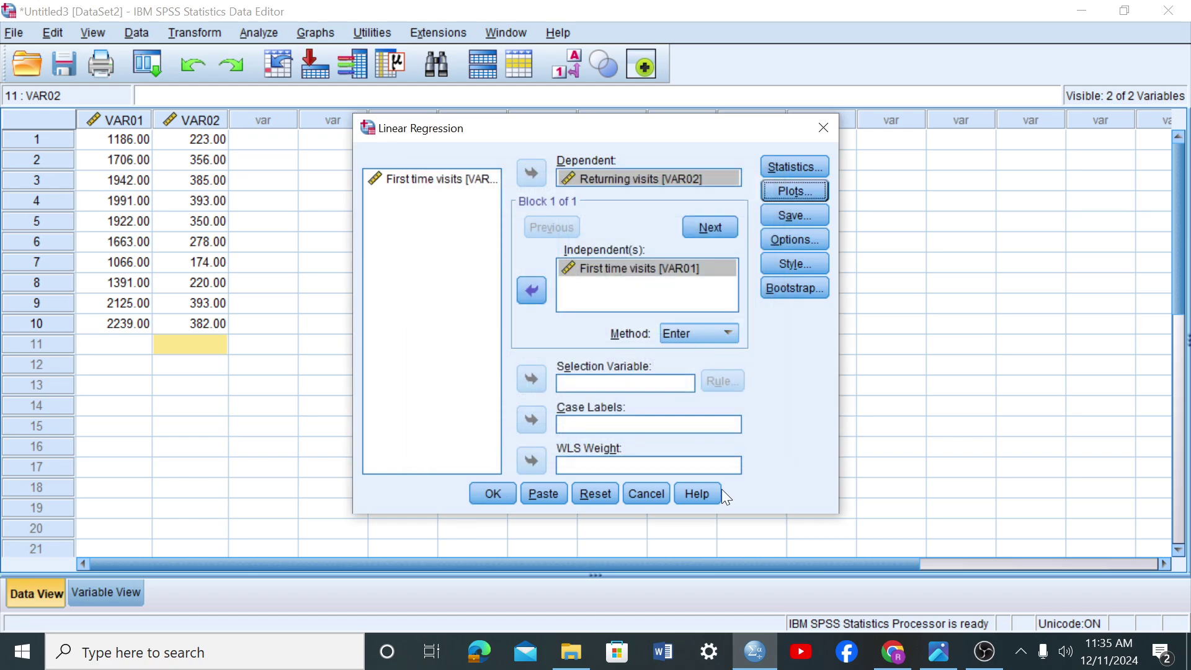
{"action": "left_click", "coordinate": [490, 493]}
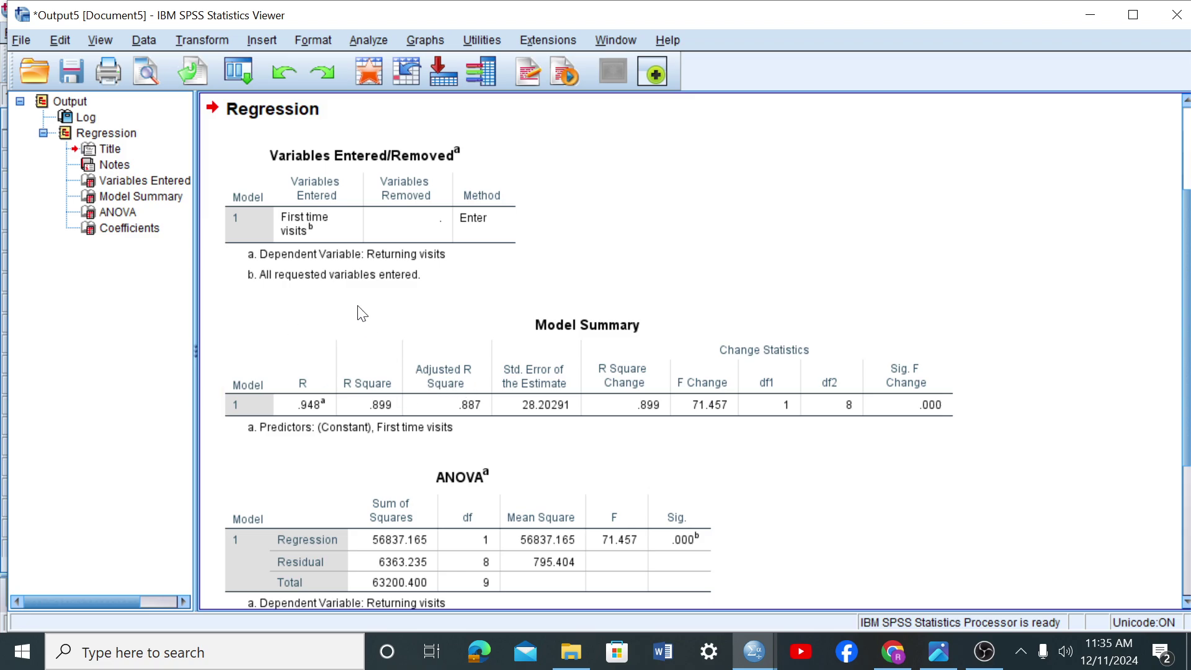
- Review the Variables Entered/Removed, Model Summary, ANOVA and Coefficients tables in the regression output
{"action": "scroll", "coordinate": [324, 345], "scroll_direction": "down", "scroll_amount": 5}
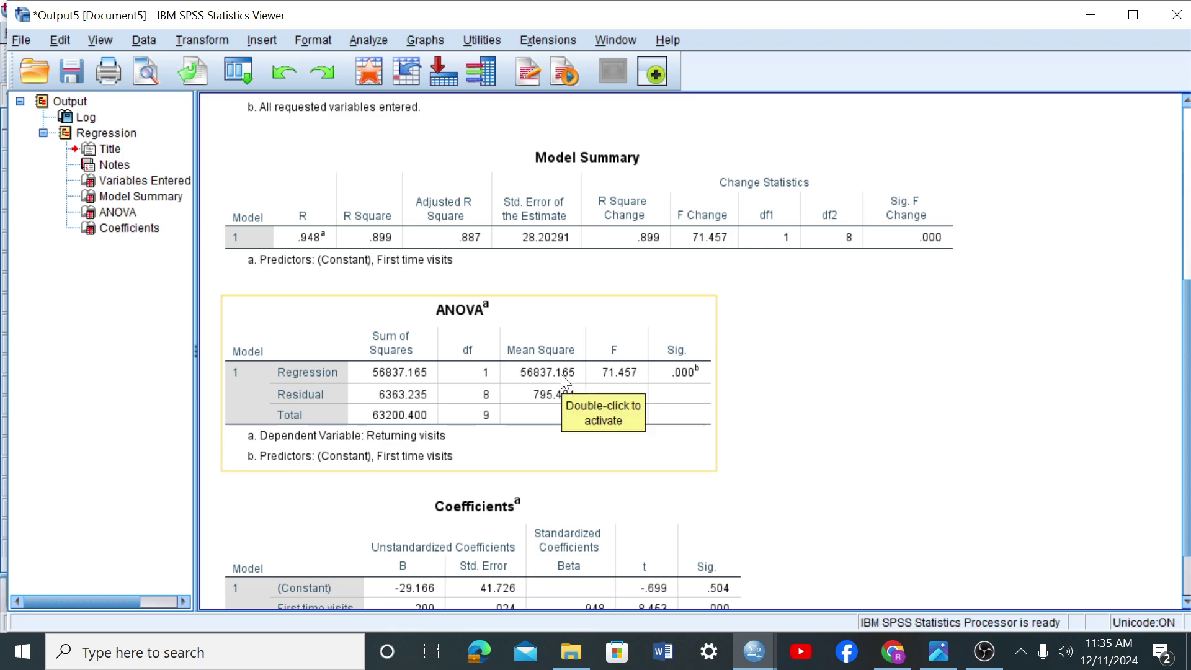
{"action": "scroll", "coordinate": [560, 374], "scroll_direction": "down", "scroll_amount": 3}
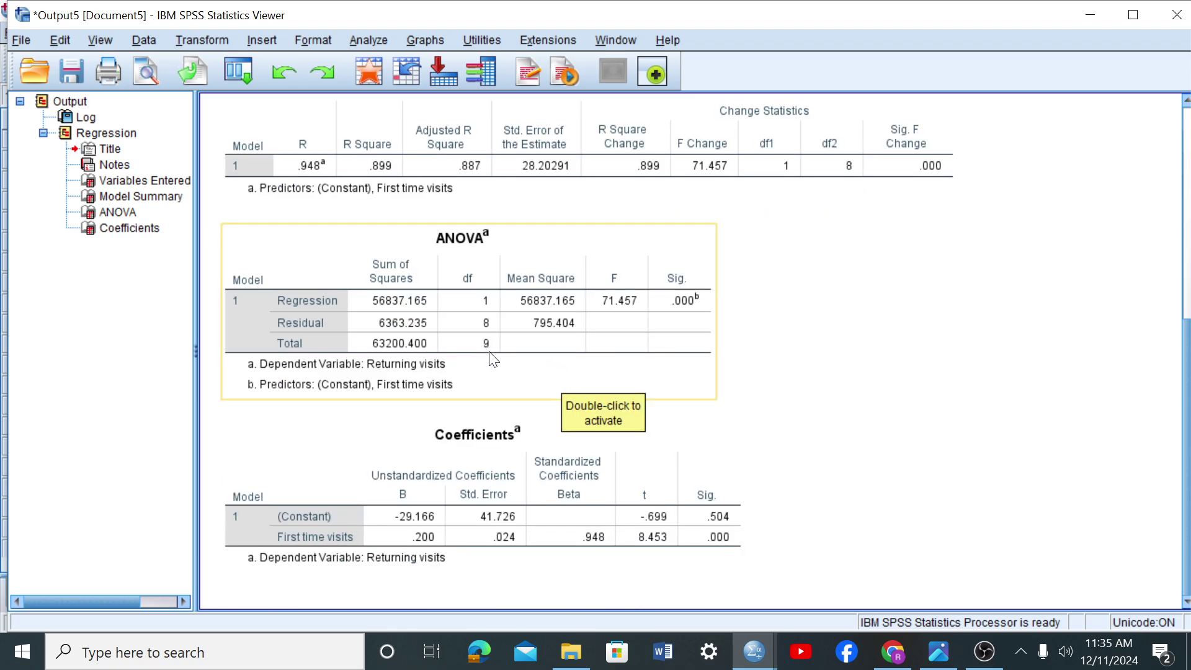
{"action": "scroll", "coordinate": [493, 347], "scroll_direction": "up", "scroll_amount": 5}
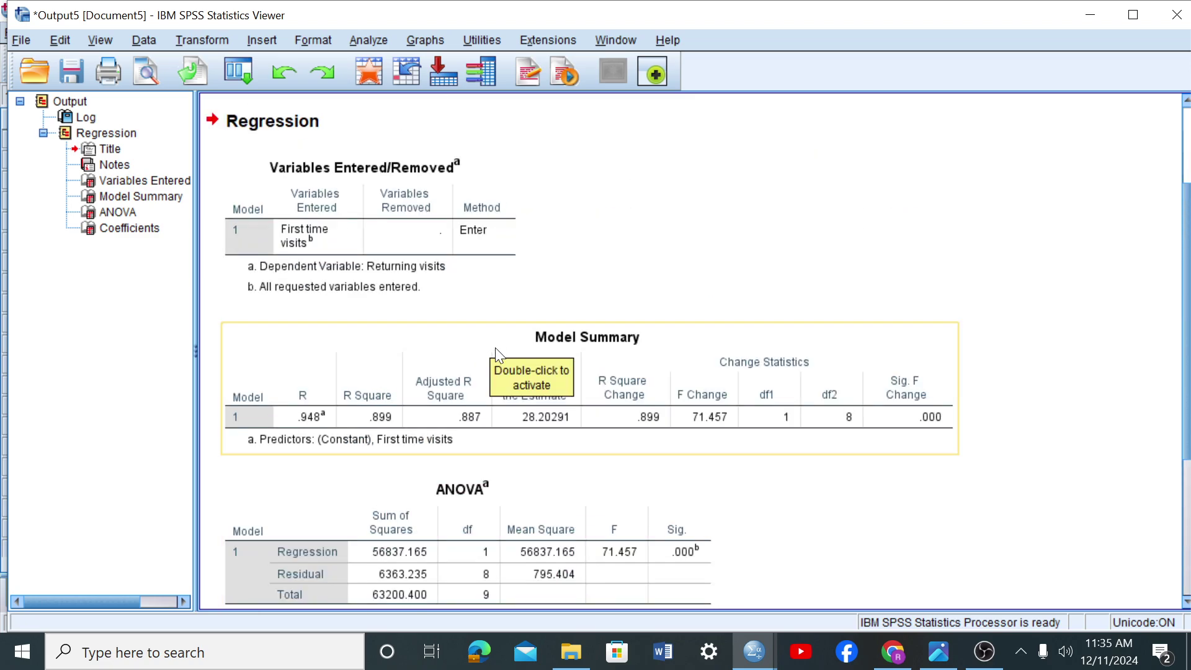
{"action": "scroll", "coordinate": [490, 366], "scroll_direction": "down", "scroll_amount": 2}
{"action": "scroll", "coordinate": [793, 583], "scroll_direction": "up", "scroll_amount": 2}
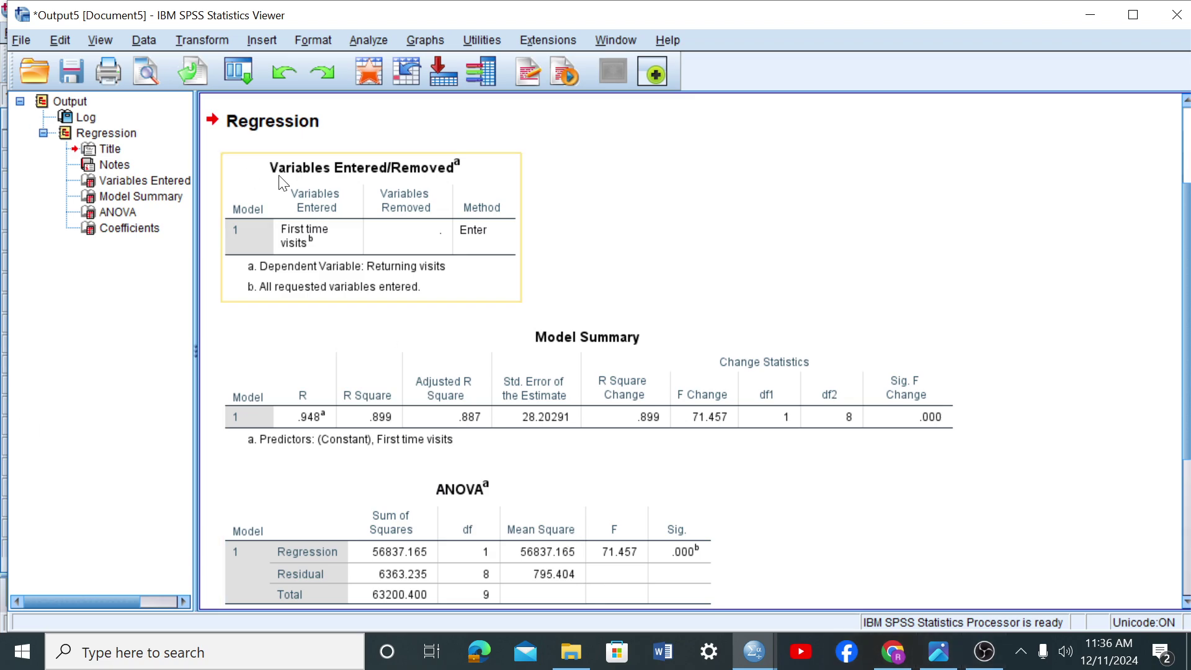
- Switch to the empty Untitled5 dataset and show its variable definitions
{"action": "left_click", "coordinate": [985, 651]}
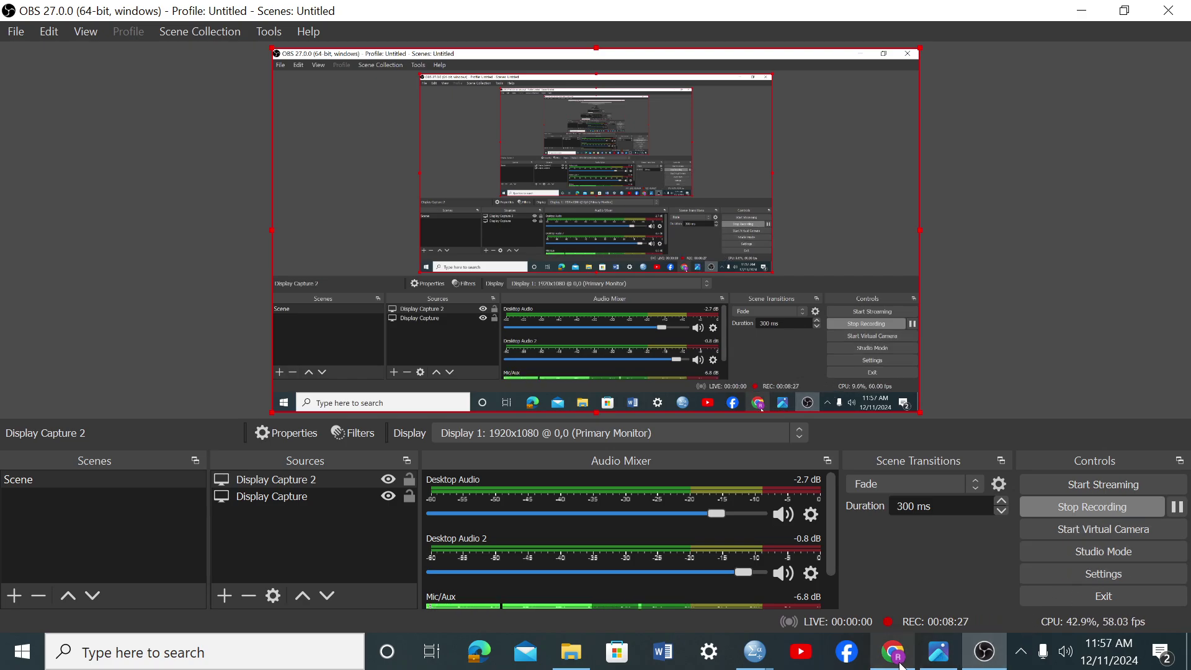
{"action": "mouse_move", "coordinate": [753, 651]}
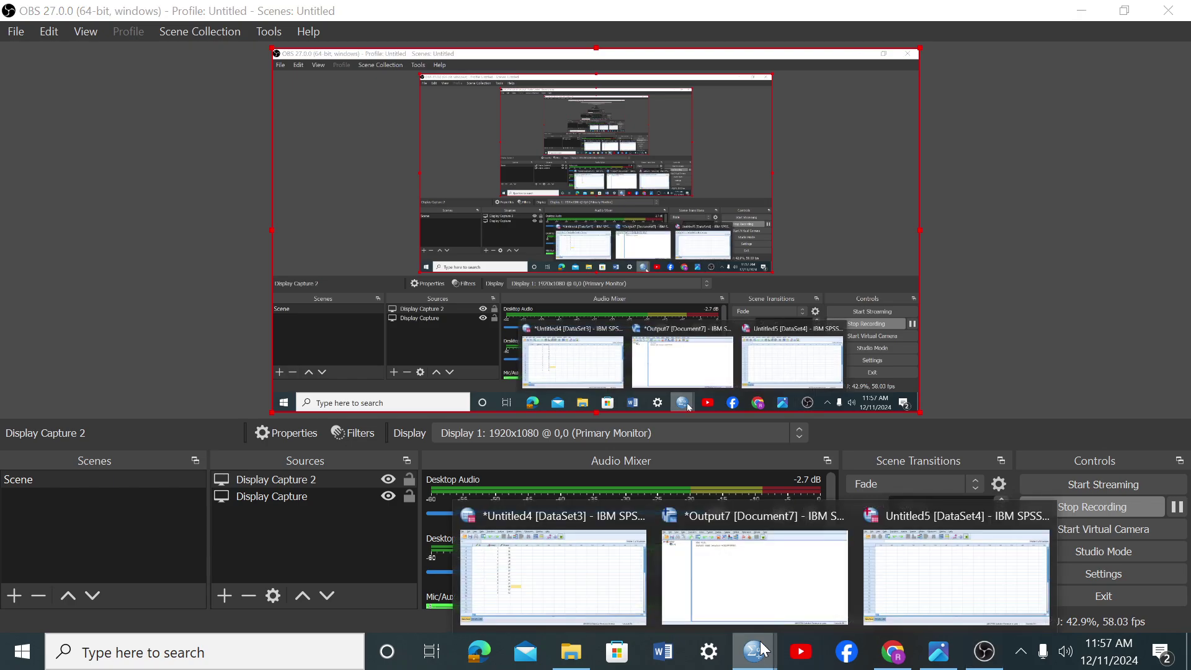
{"action": "left_click", "coordinate": [919, 589]}
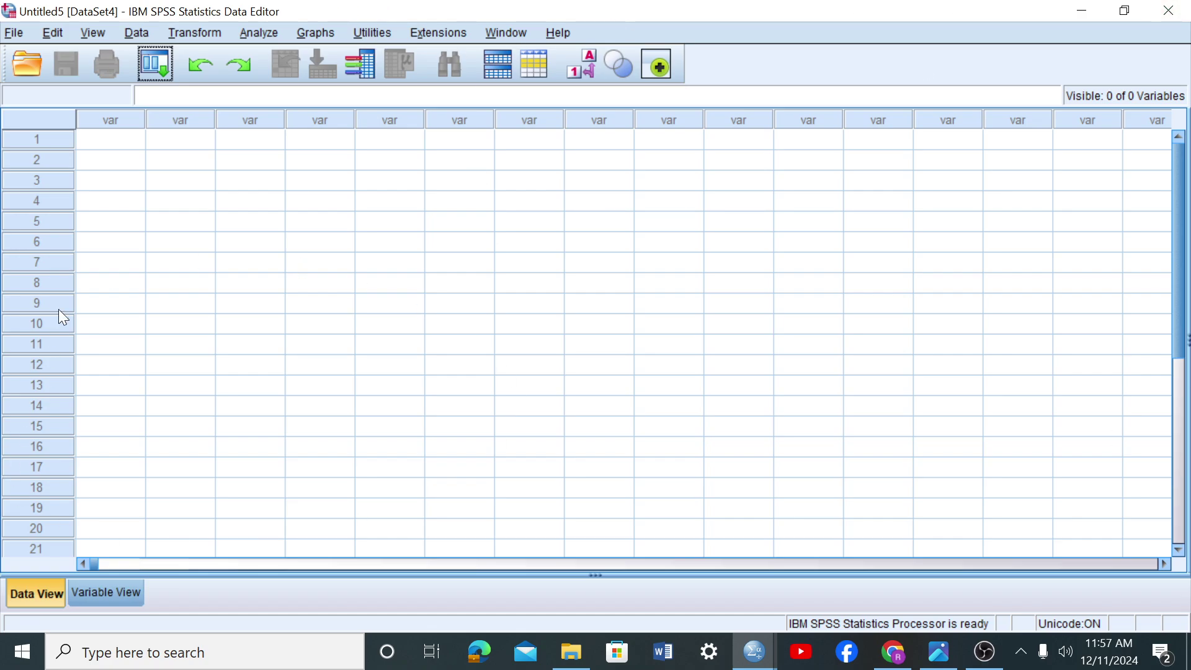
{"action": "left_click", "coordinate": [179, 473]}
{"action": "left_click", "coordinate": [107, 594]}
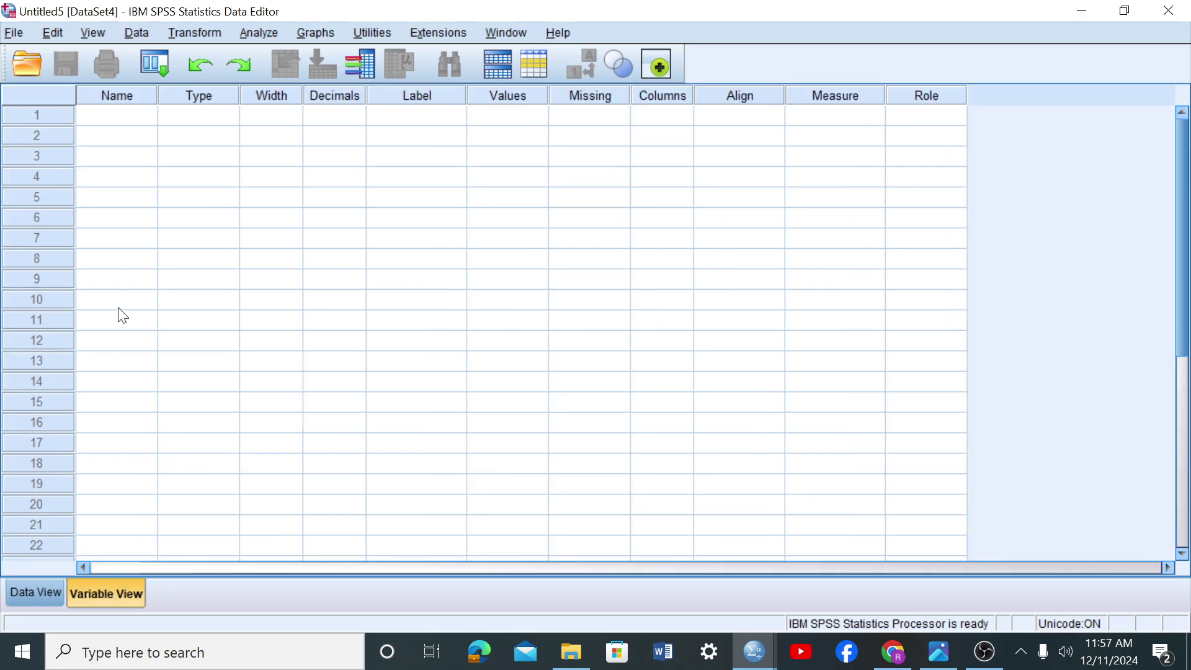
- Define two variables named Groups and Scores in the first two rows
{"action": "left_click", "coordinate": [107, 119]}
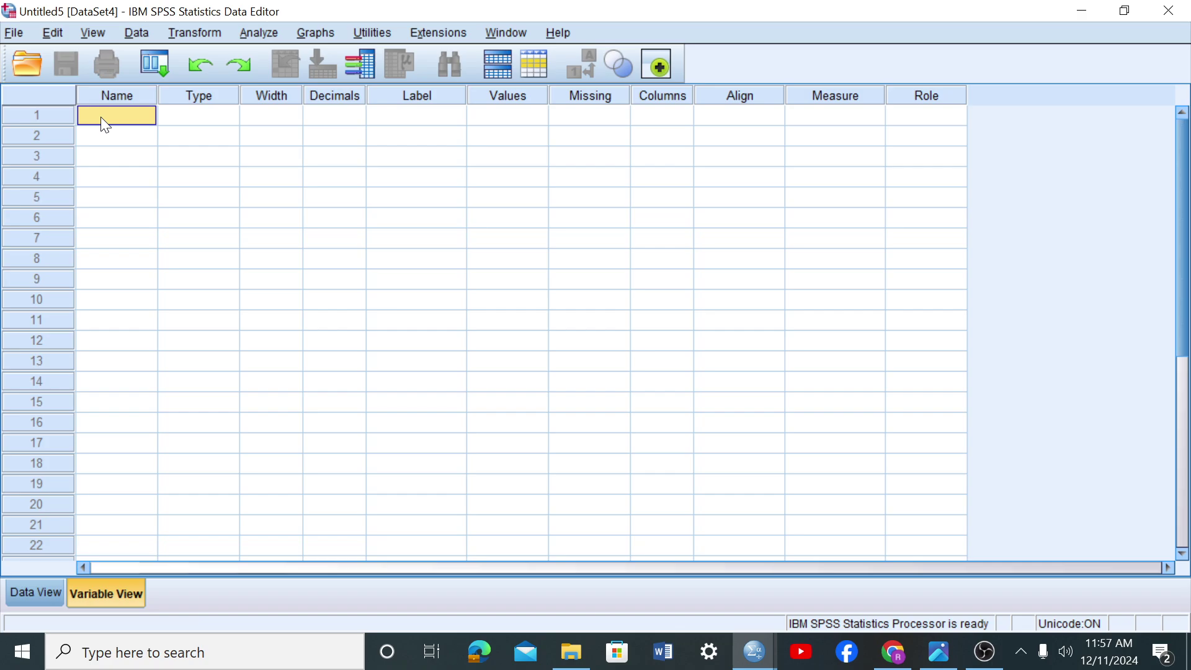
{"action": "type", "text": "Groups"}
{"action": "key", "text": "Return"}
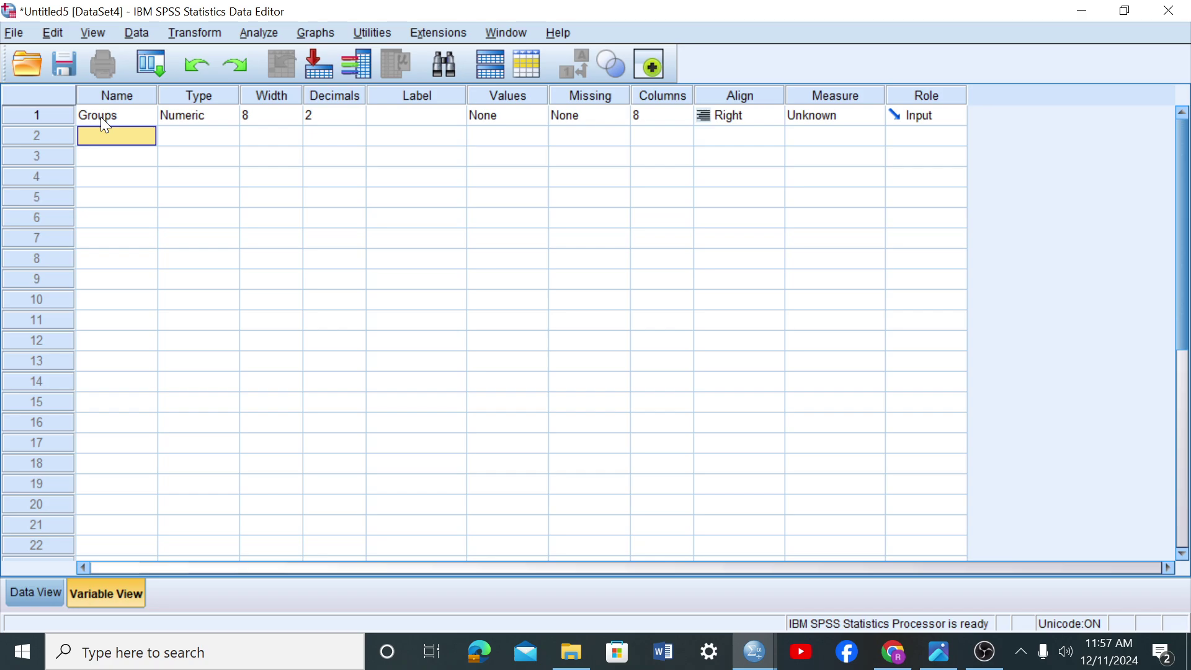
{"action": "type", "text": "Scores"}
{"action": "key", "text": "Return"}
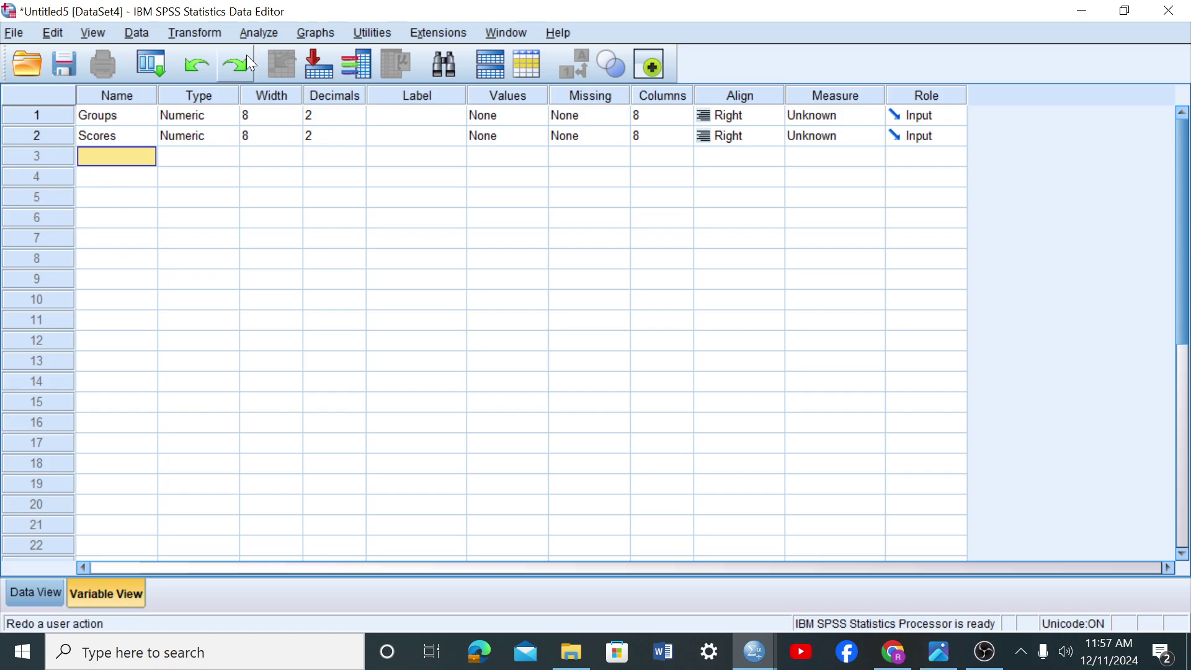
- Set the decimals of both the Groups and Scores variables to 0
{"action": "left_click", "coordinate": [272, 115]}
{"action": "left_click", "coordinate": [322, 116]}
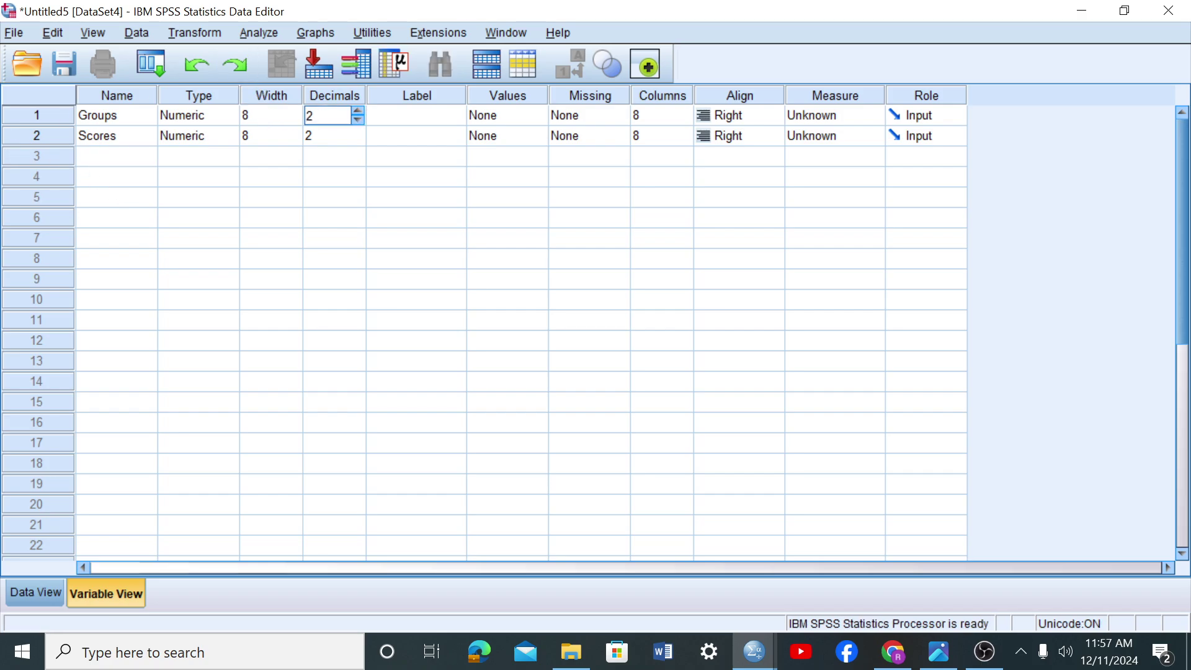
{"action": "left_click", "coordinate": [357, 119]}
{"action": "left_click", "coordinate": [358, 119]}
{"action": "left_click", "coordinate": [359, 139]}
{"action": "left_click", "coordinate": [359, 139]}
{"action": "left_click", "coordinate": [360, 139]}
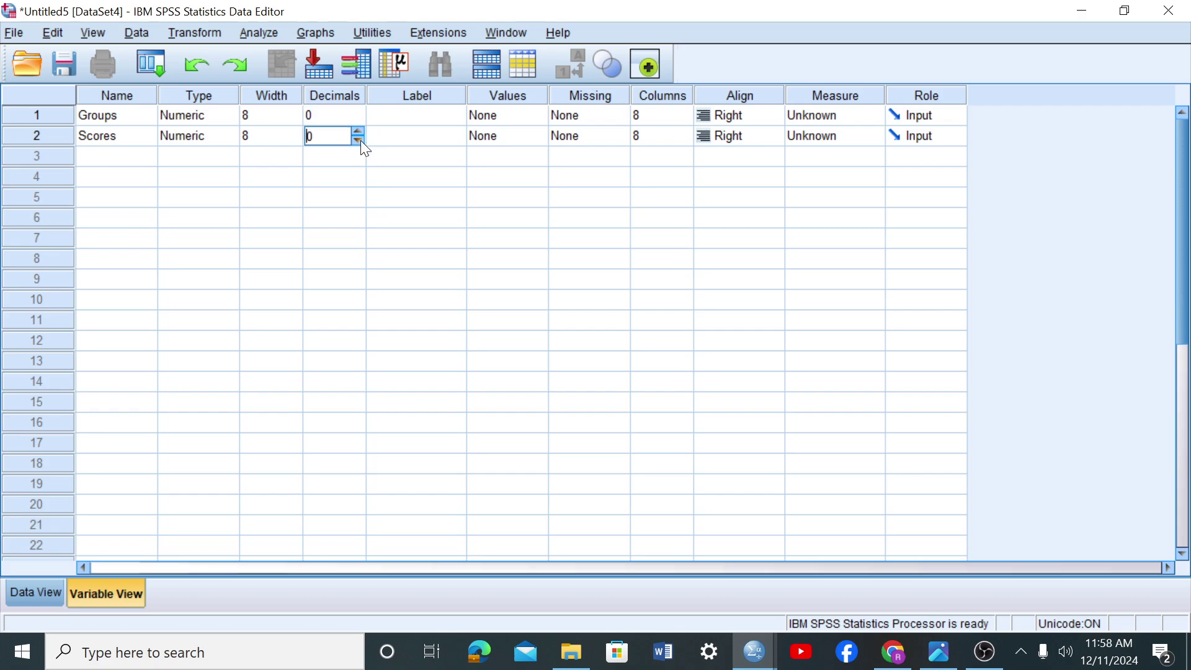
- Give the two variables the labels "Groups" and "Scores" respectively
{"action": "left_click", "coordinate": [431, 118]}
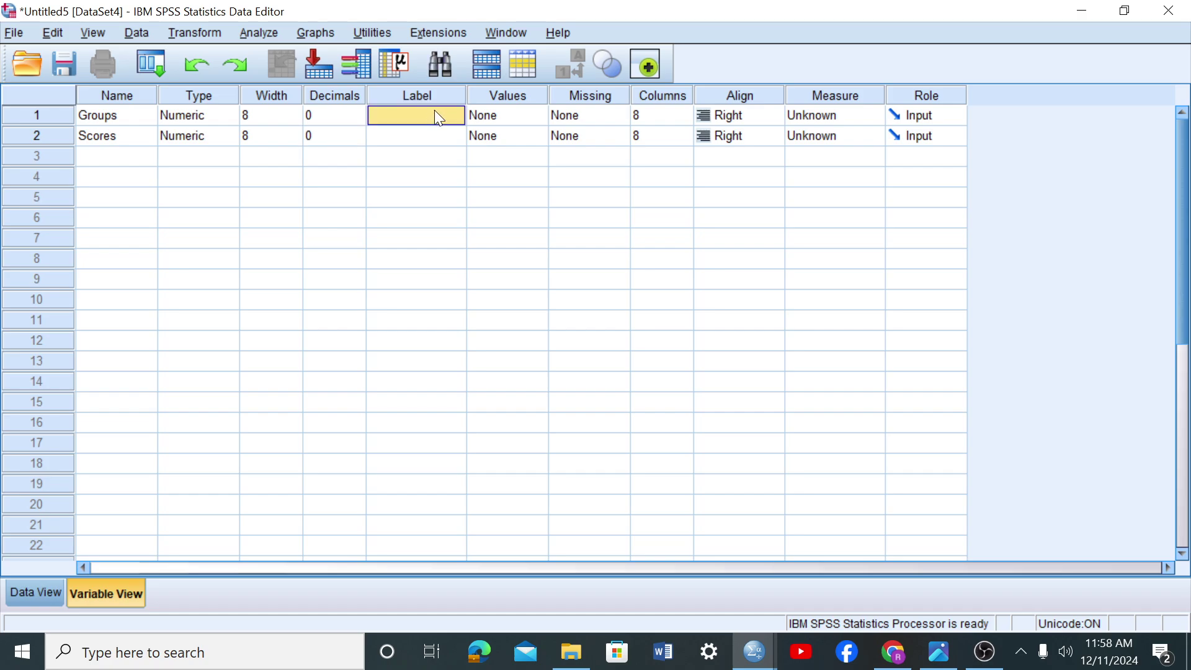
{"action": "type", "text": "Gr"}
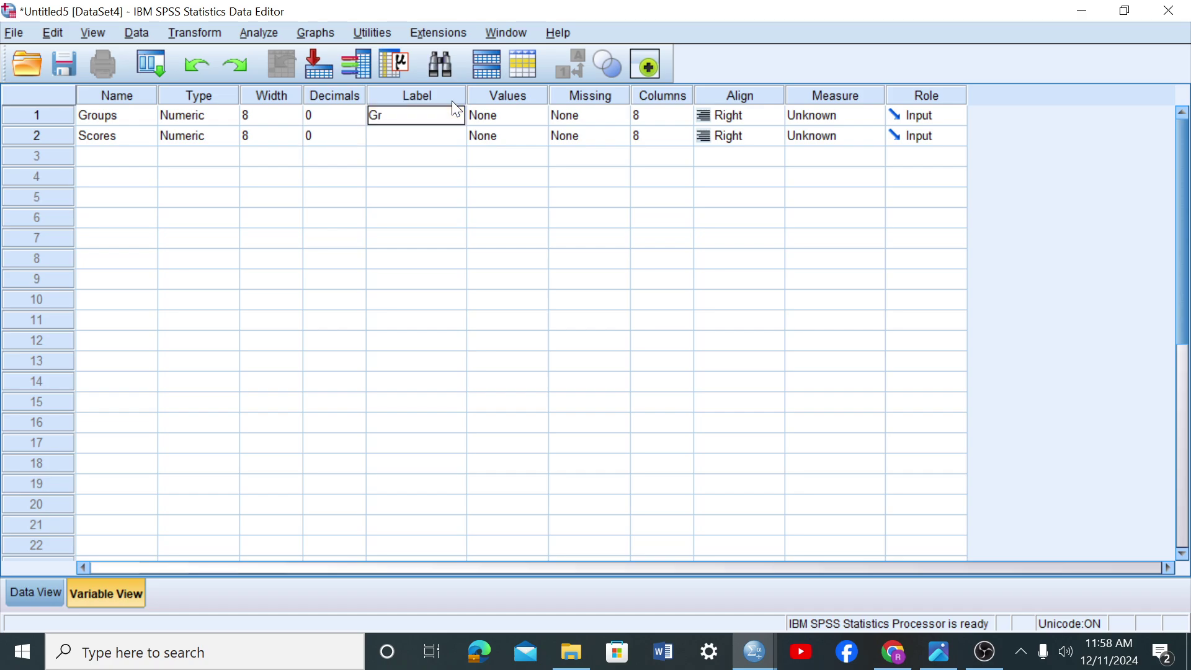
{"action": "type", "text": "oups"}
{"action": "key", "text": "Return"}
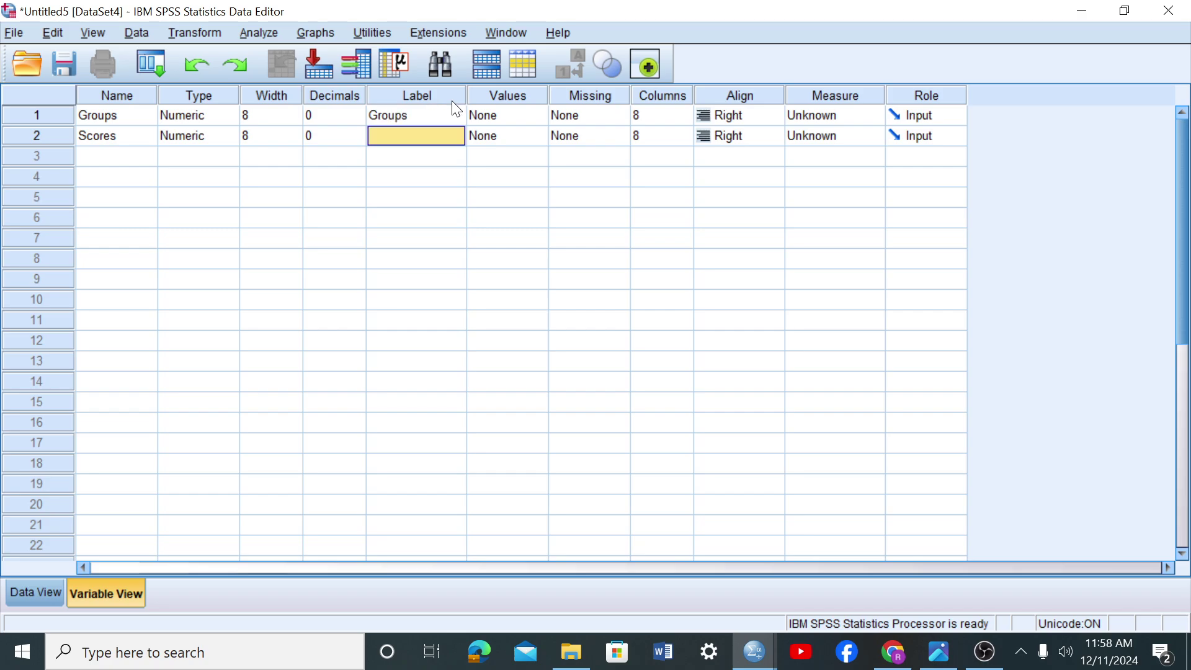
{"action": "type", "text": "Scores"}
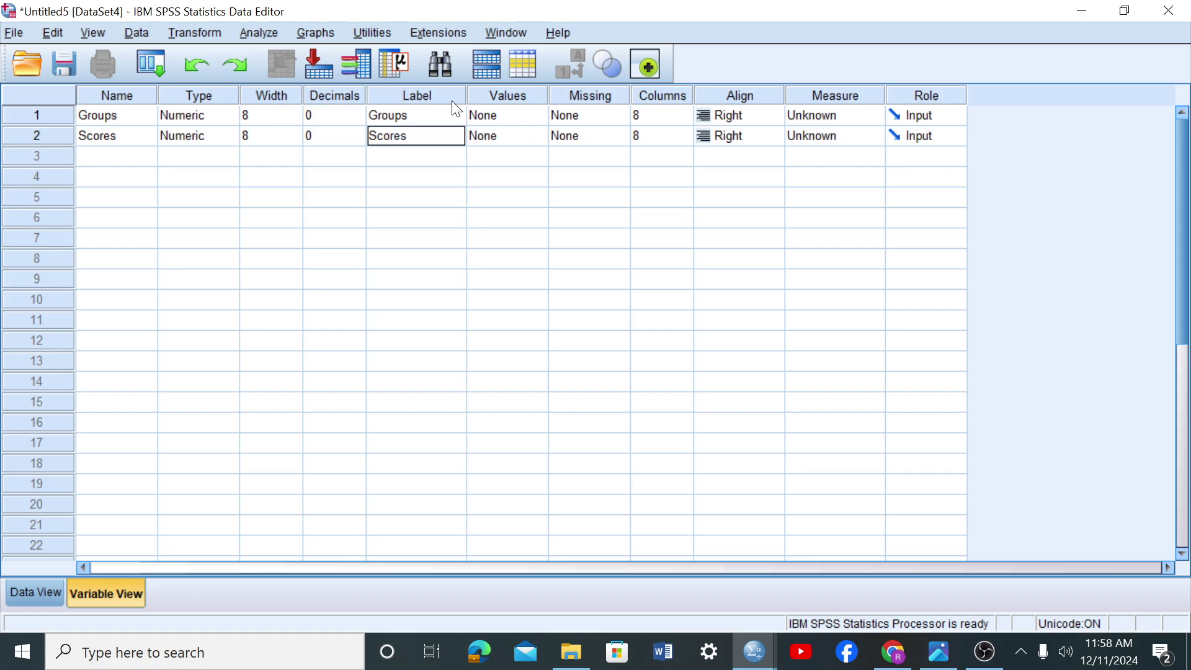
{"action": "key", "text": "Return"}
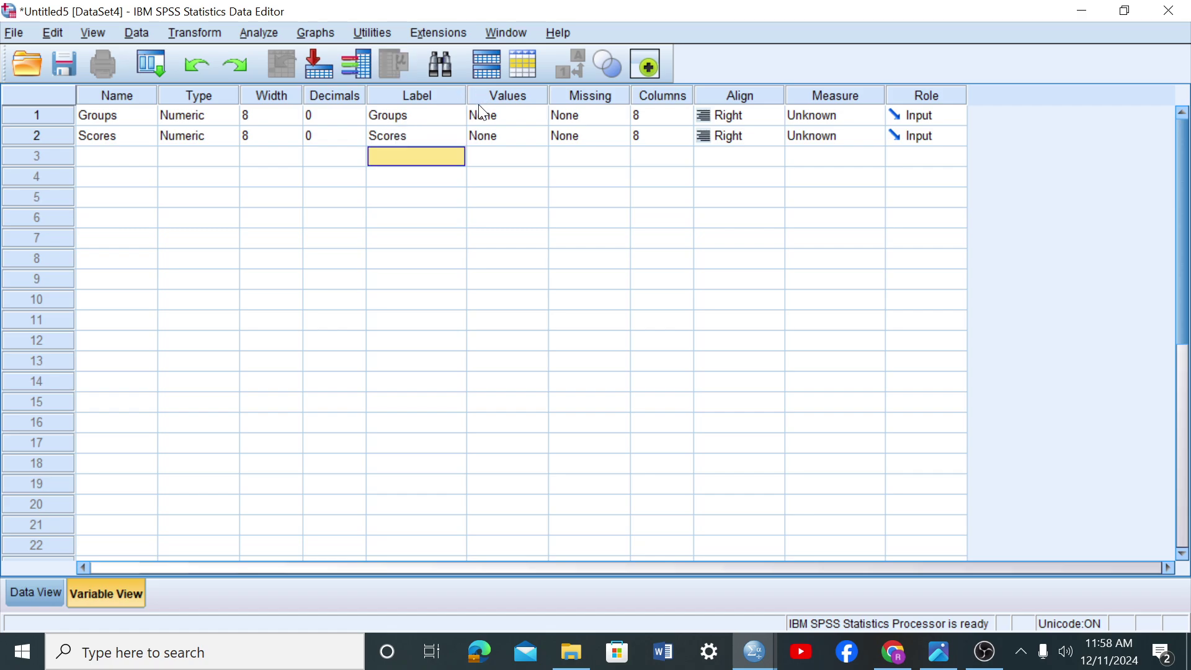
- Add the value label 1 = "Control group" to the Groups variable
{"action": "left_click", "coordinate": [514, 122]}
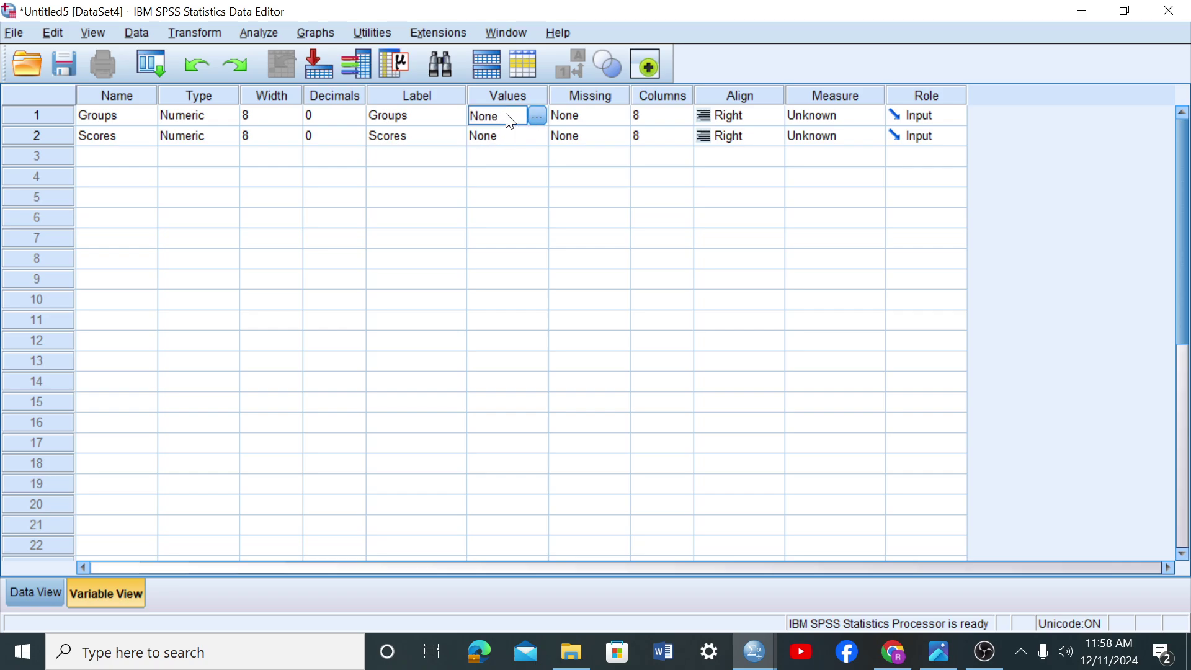
{"action": "left_click", "coordinate": [537, 117]}
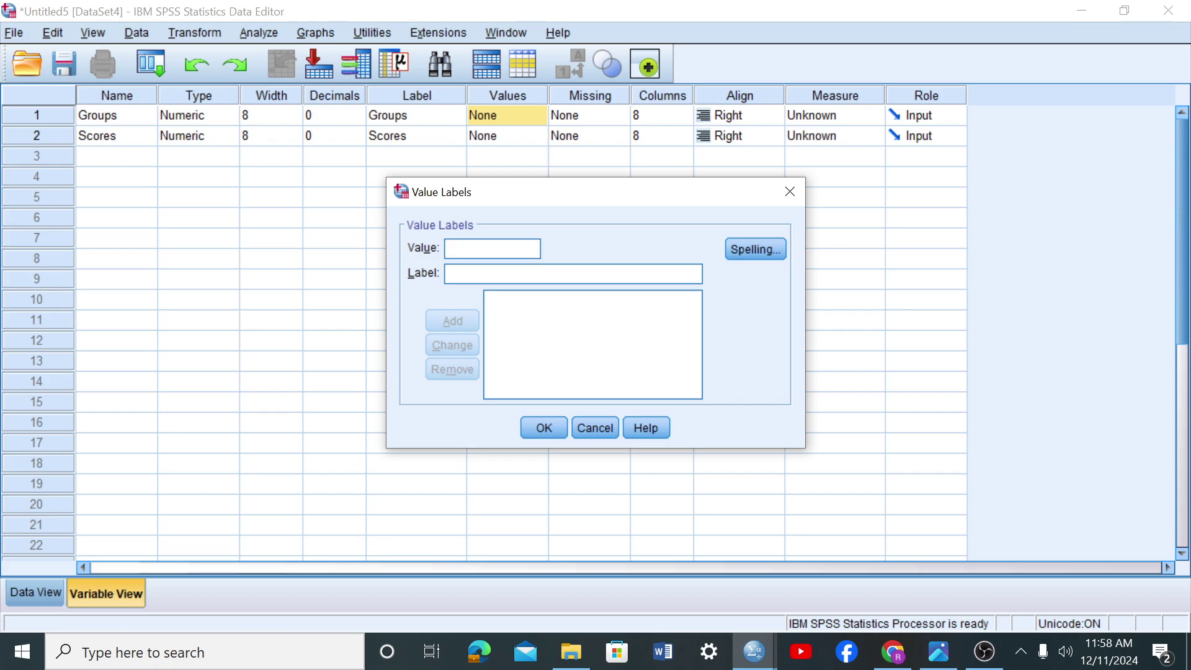
{"action": "type", "text": "1"}
{"action": "type", "text": "C"}
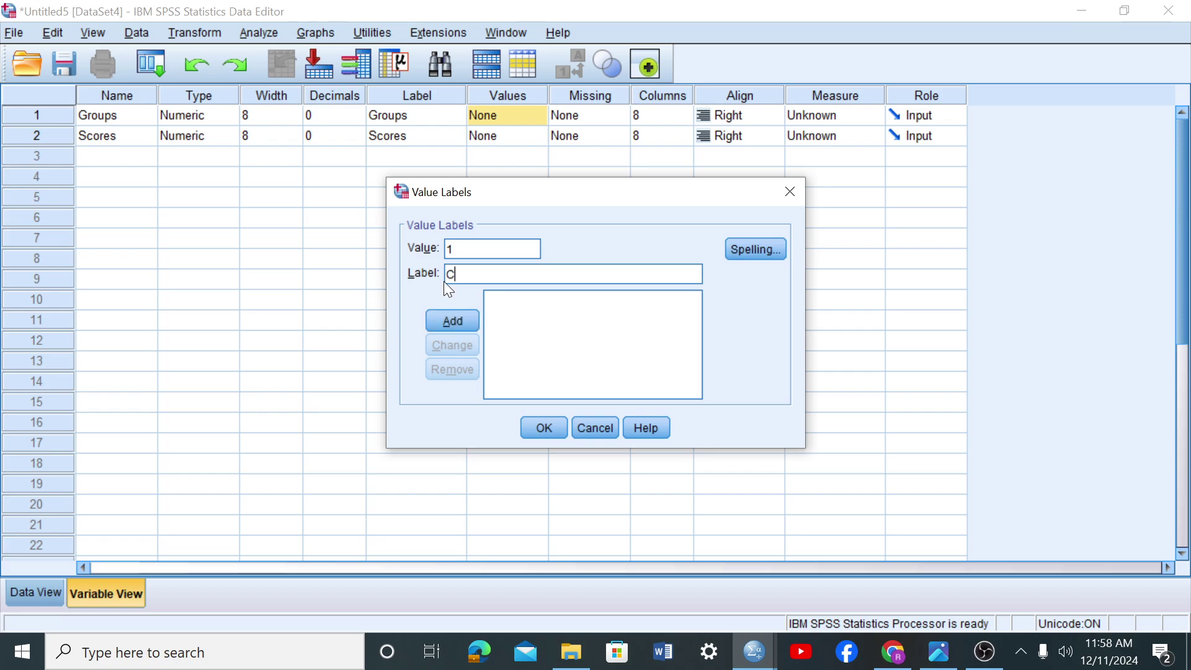
{"action": "type", "text": "ontrol group"}
{"action": "left_click", "coordinate": [448, 321]}
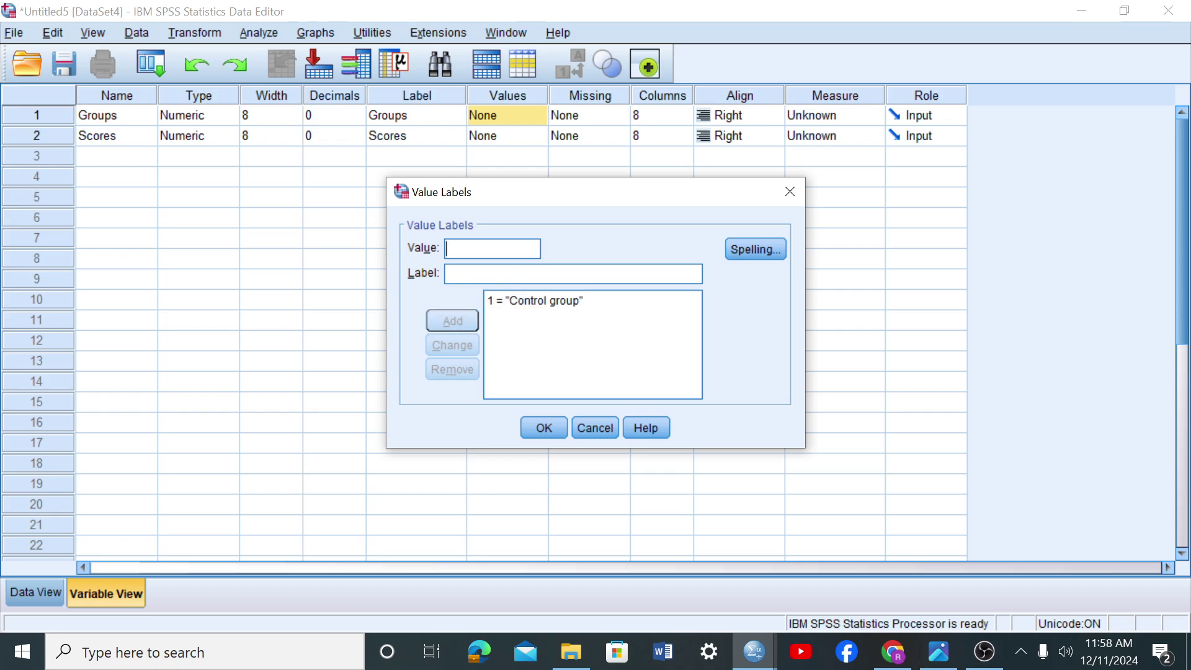
- Add the value label 2 = "Prompt" to the Groups variable
{"action": "type", "text": "2P"}
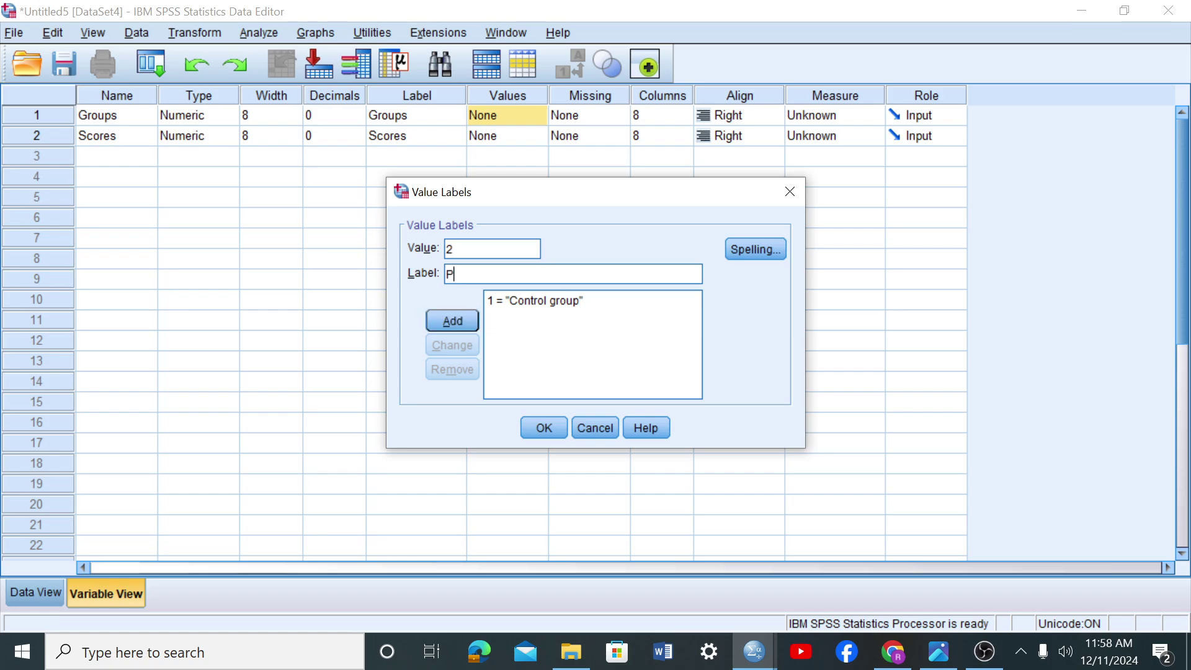
{"action": "type", "text": "rop"}
{"action": "key", "text": "BackSpace"}
{"action": "type", "text": "mpt"}
{"action": "left_click", "coordinate": [451, 327]}
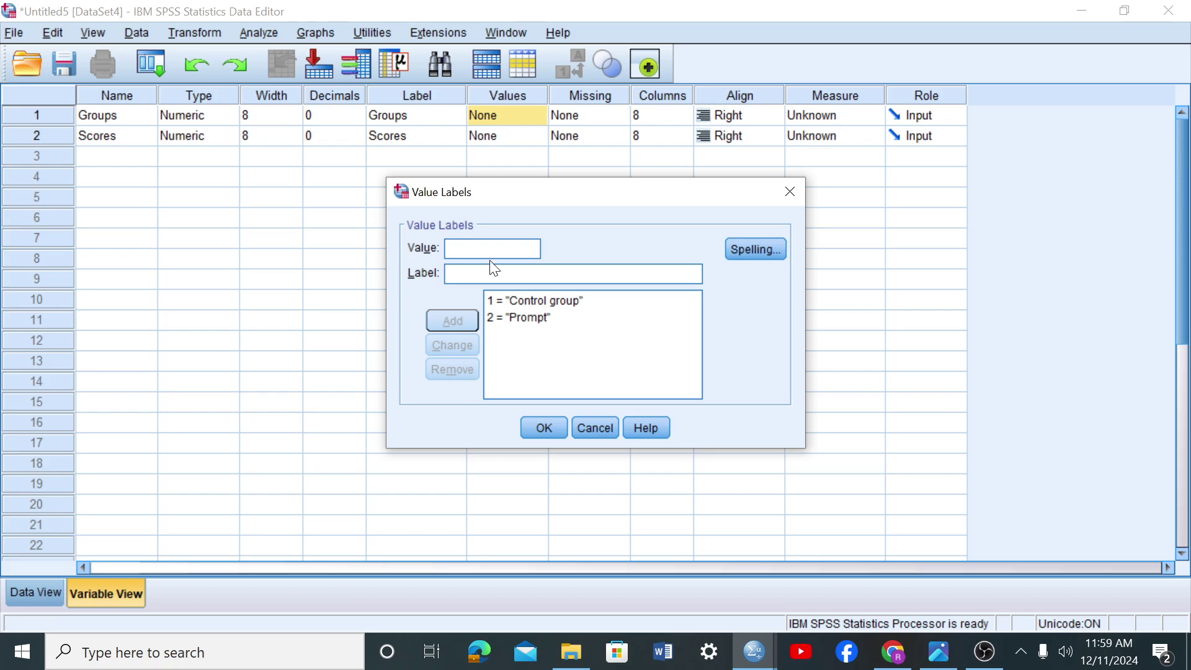
- Add the value label 3 = "Recast" to the Groups variable and apply the value labels
{"action": "type", "text": "3"}
{"action": "key", "text": "Tab"}
{"action": "type", "text": "Rec"}
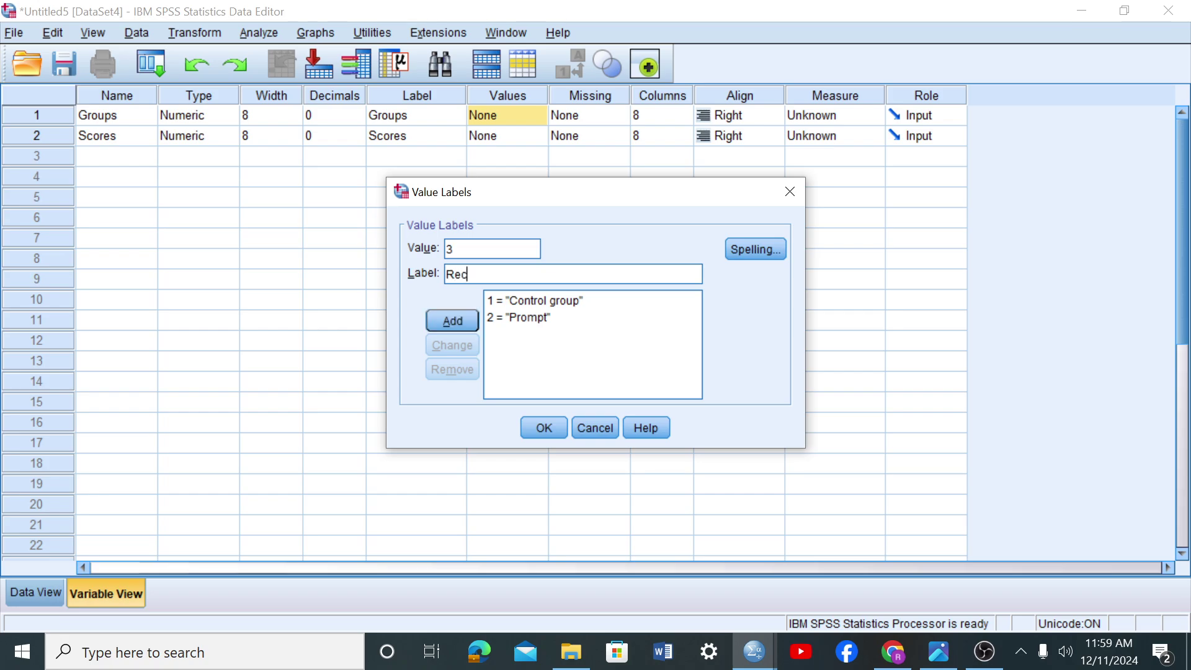
{"action": "type", "text": "ast"}
{"action": "left_click", "coordinate": [454, 316]}
{"action": "left_click", "coordinate": [533, 428]}
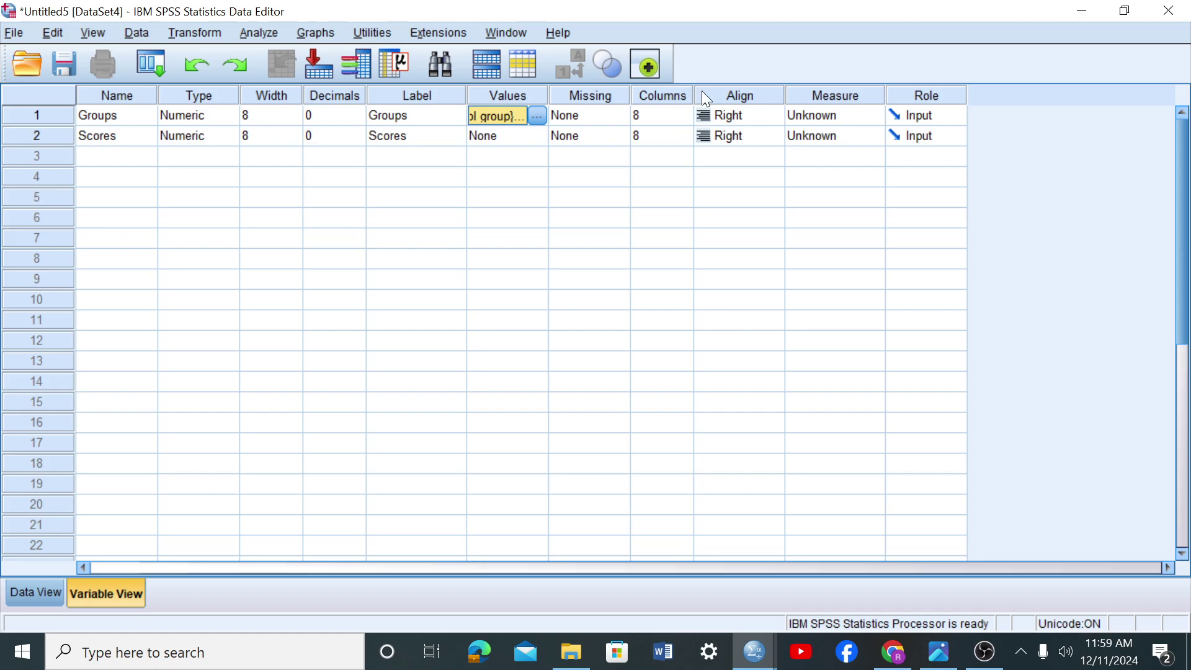
- Set the measurement level of the Groups variable to Scale
{"action": "left_click", "coordinate": [853, 117]}
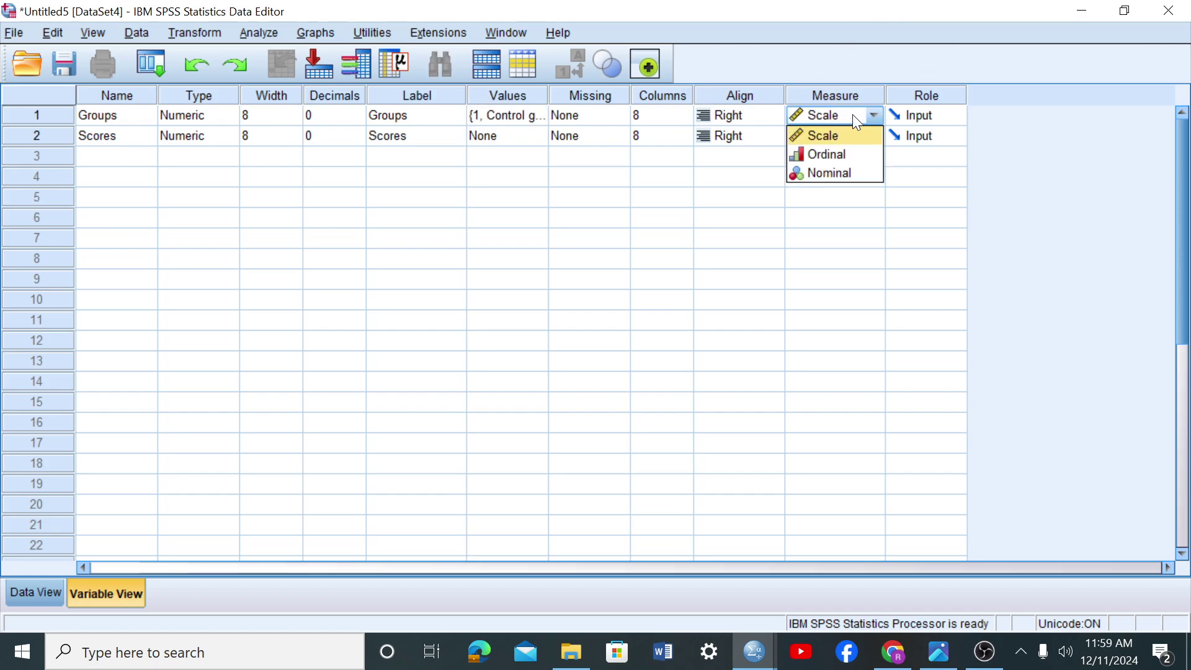
{"action": "left_click", "coordinate": [834, 136]}
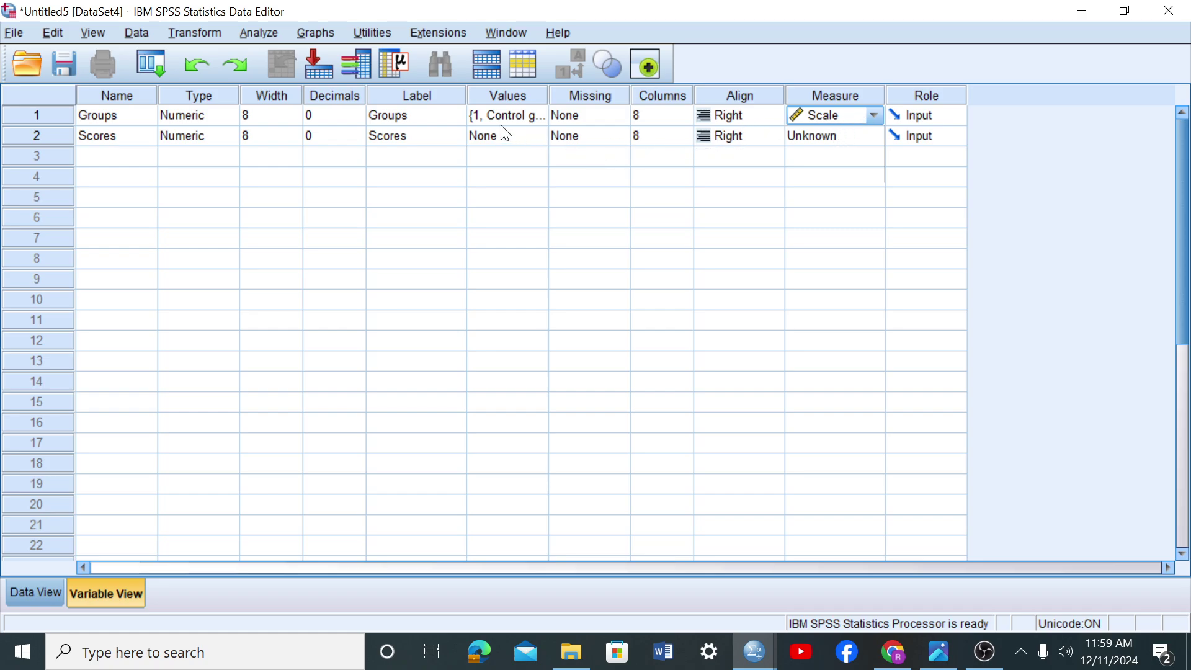
- Set the measurement level of the Scores variable to Nominal
{"action": "left_click", "coordinate": [172, 136]}
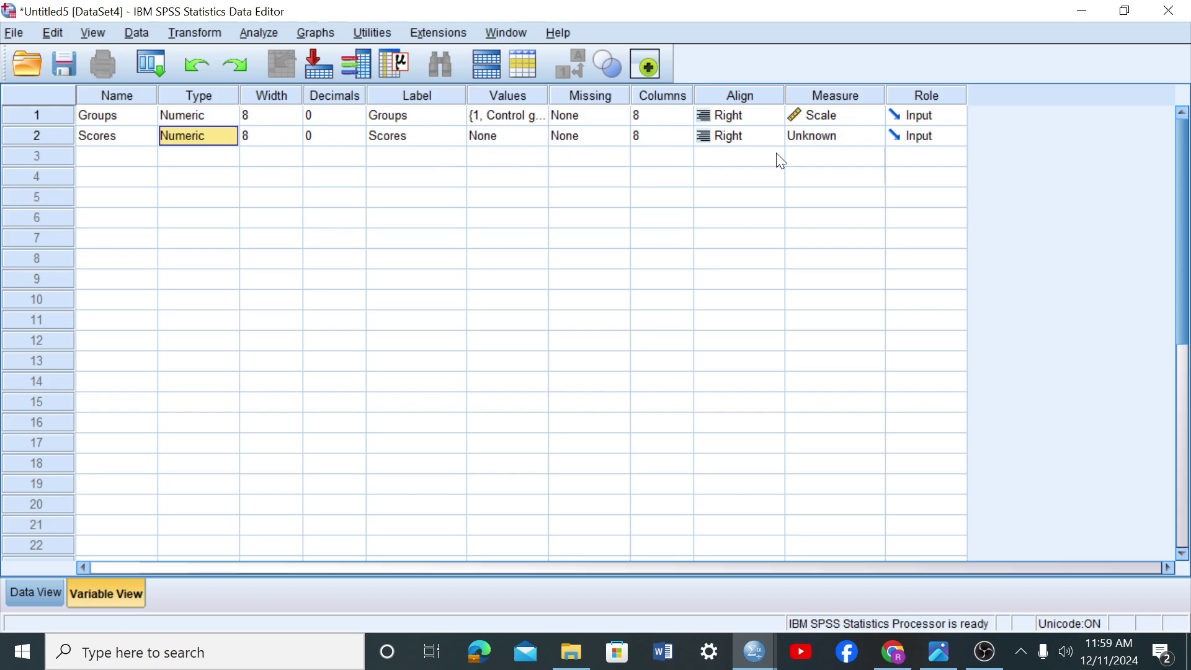
{"action": "left_click", "coordinate": [833, 140]}
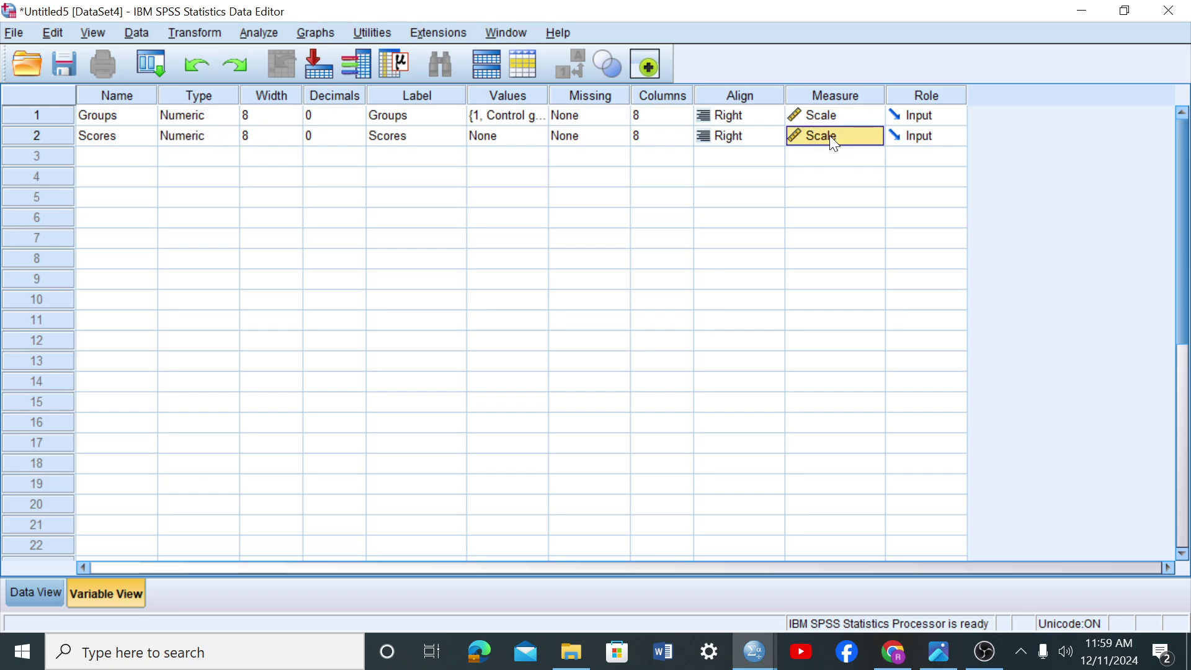
{"action": "left_click", "coordinate": [867, 138]}
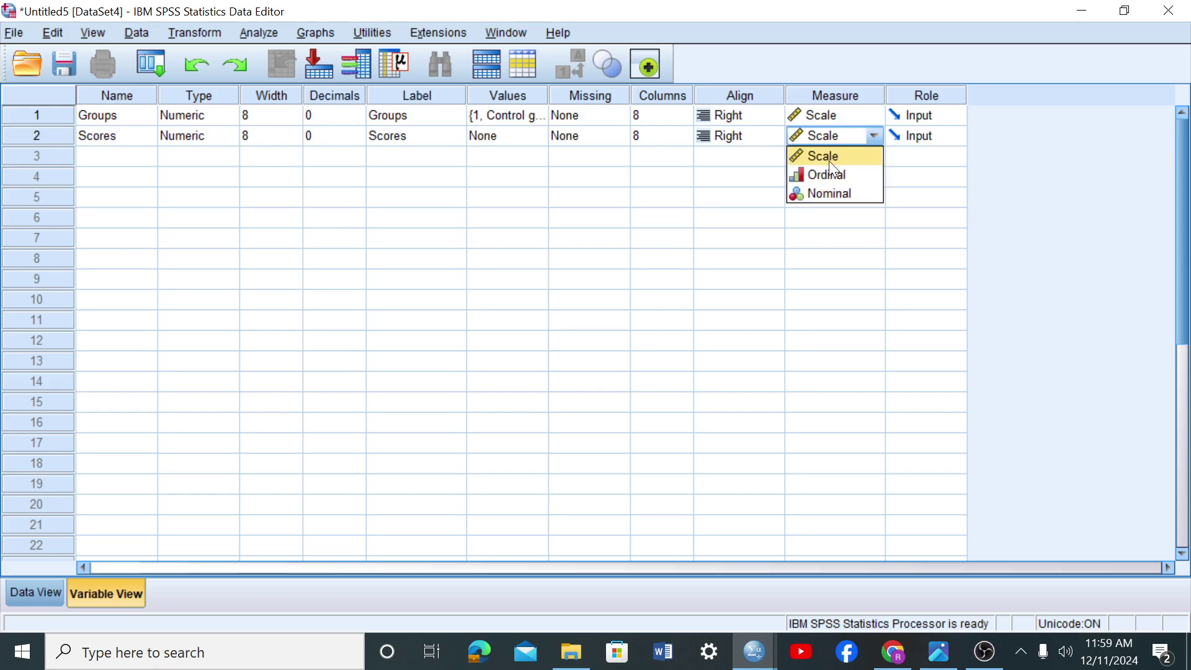
{"action": "left_click", "coordinate": [818, 196]}
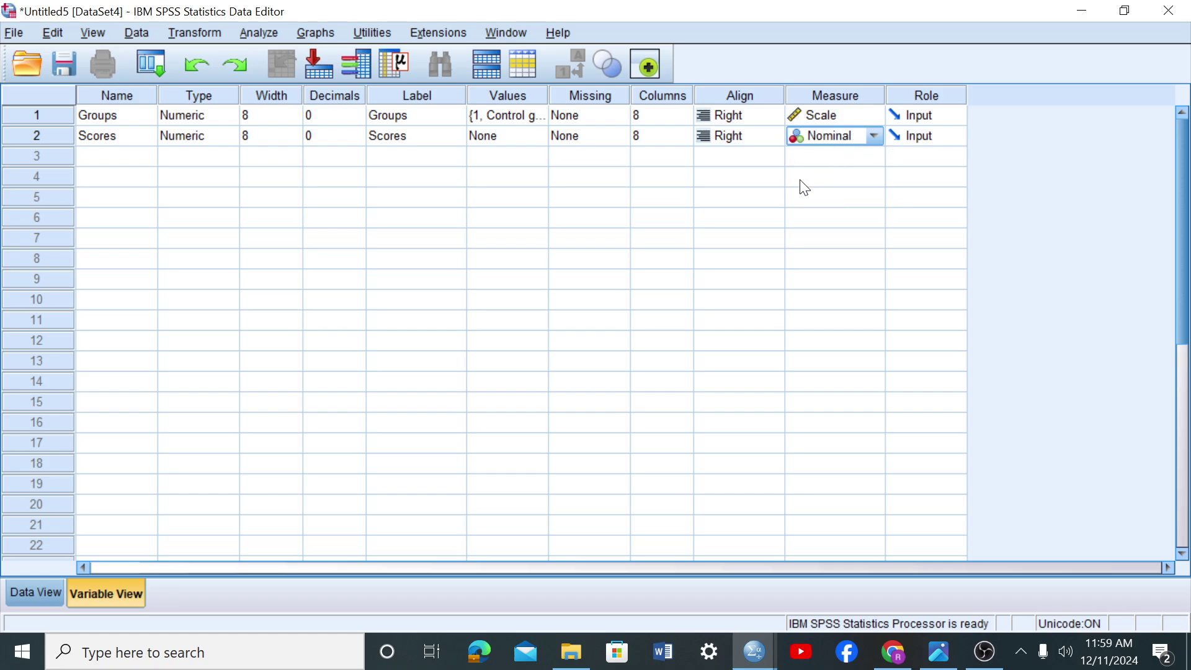
- Set the measurement level of Groups to Nominal and of Scores to Scale, and return to the data grid
{"action": "left_click", "coordinate": [858, 113]}
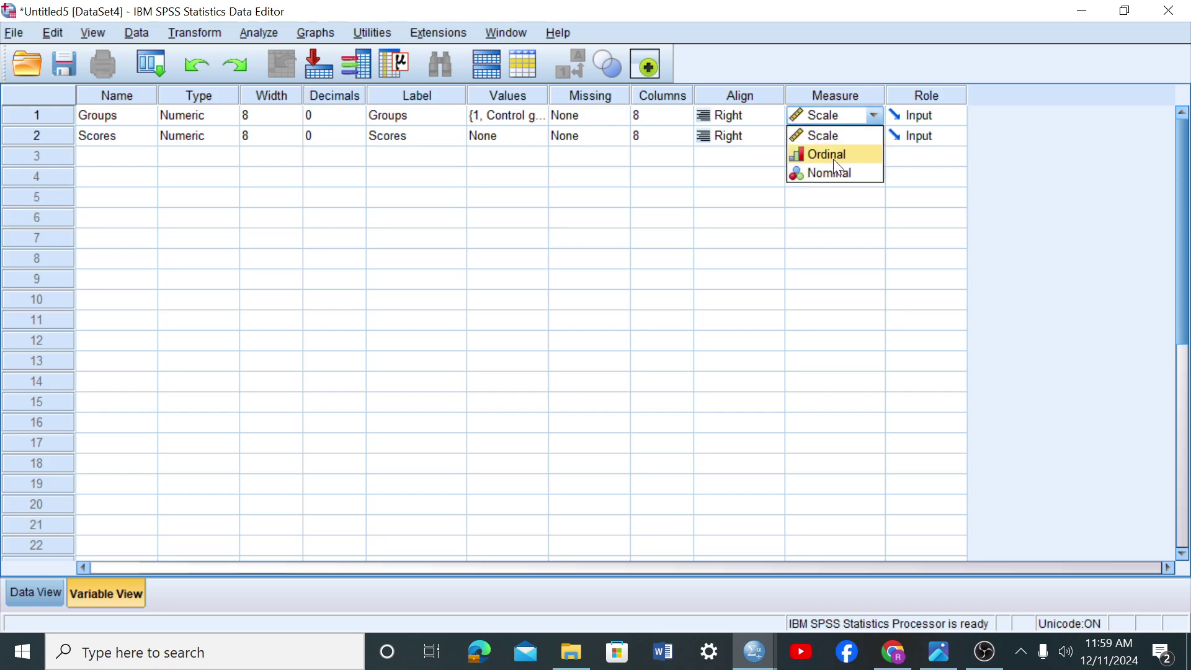
{"action": "left_click", "coordinate": [833, 173]}
{"action": "left_click", "coordinate": [850, 137]}
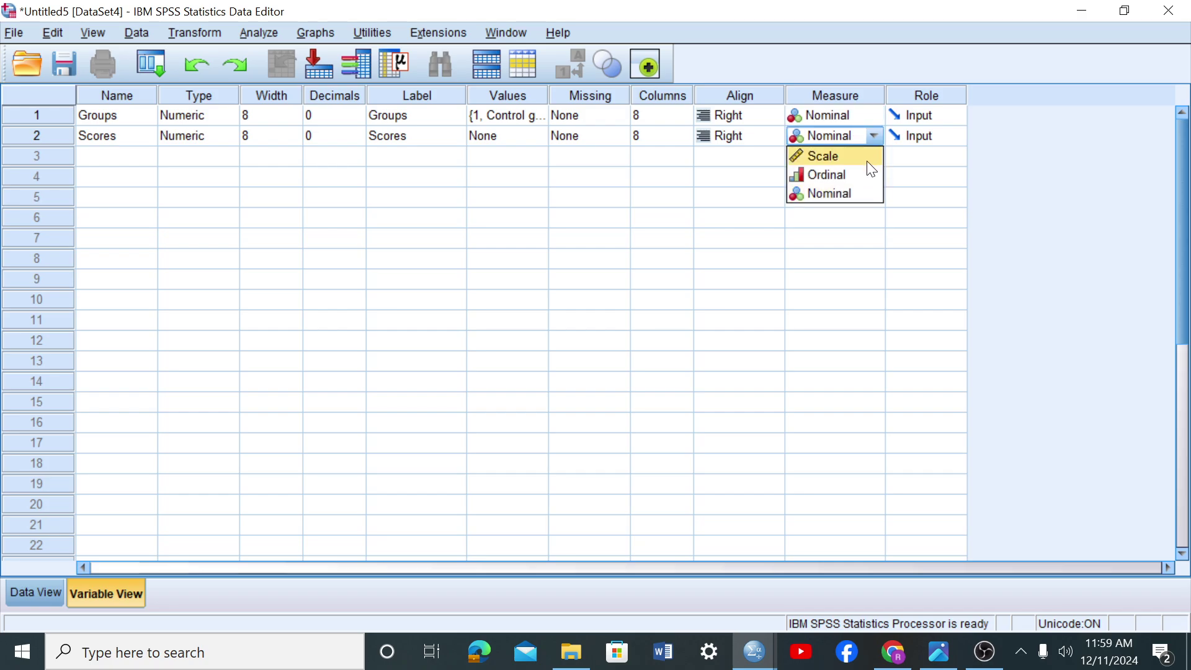
{"action": "left_click", "coordinate": [835, 159]}
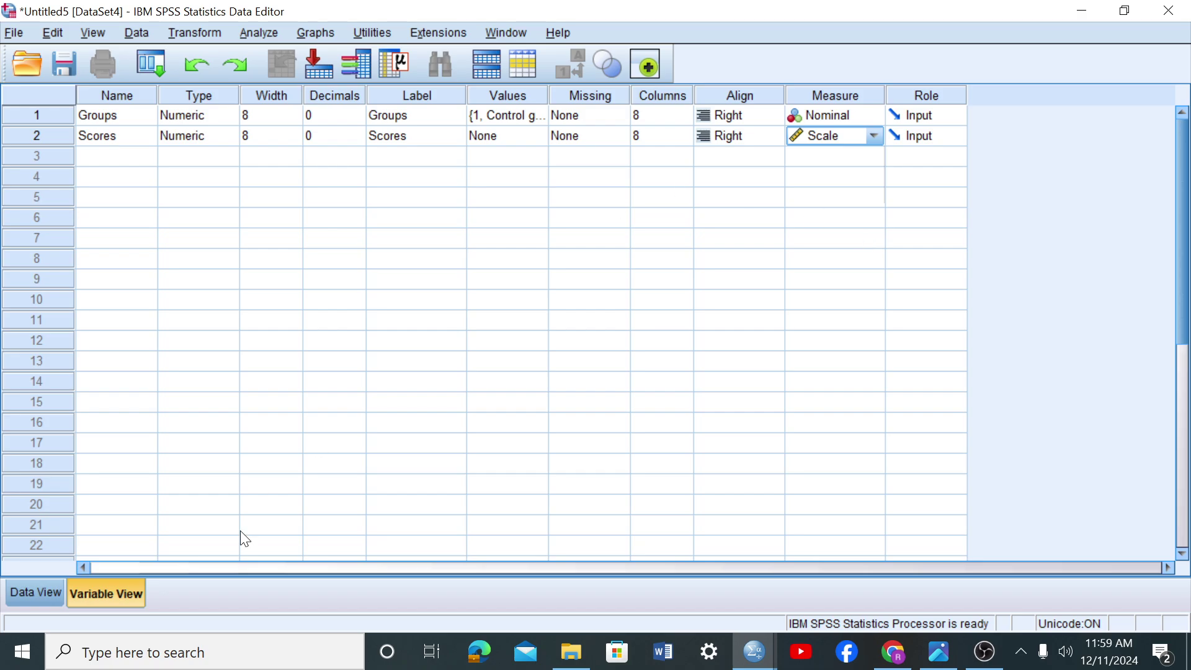
{"action": "left_click", "coordinate": [17, 594]}
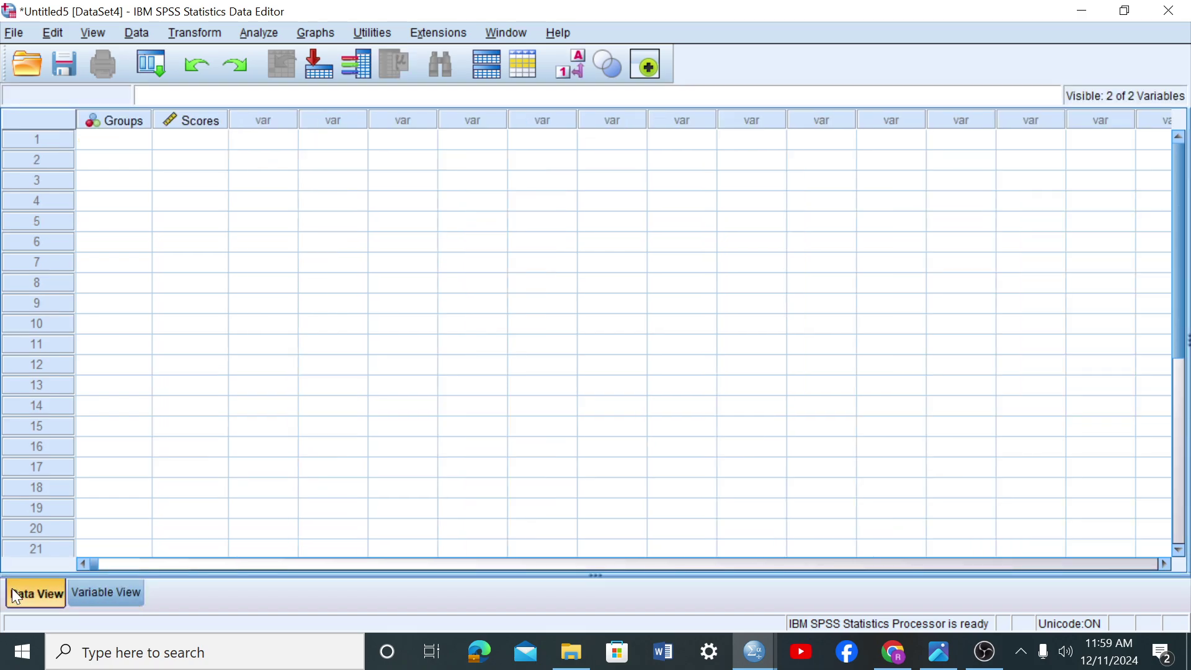
{"action": "left_click", "coordinate": [115, 141]}
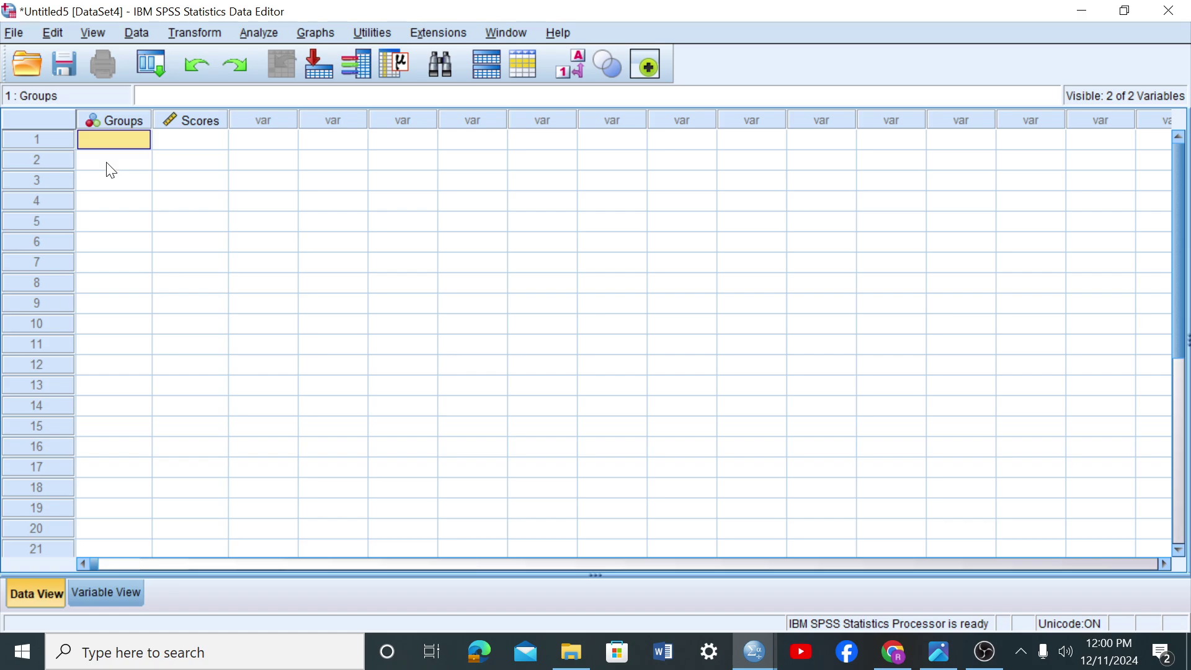
{"action": "left_click", "coordinate": [110, 165]}
{"action": "left_click", "coordinate": [110, 183]}
{"action": "left_click", "coordinate": [108, 200]}
{"action": "left_click", "coordinate": [109, 216]}
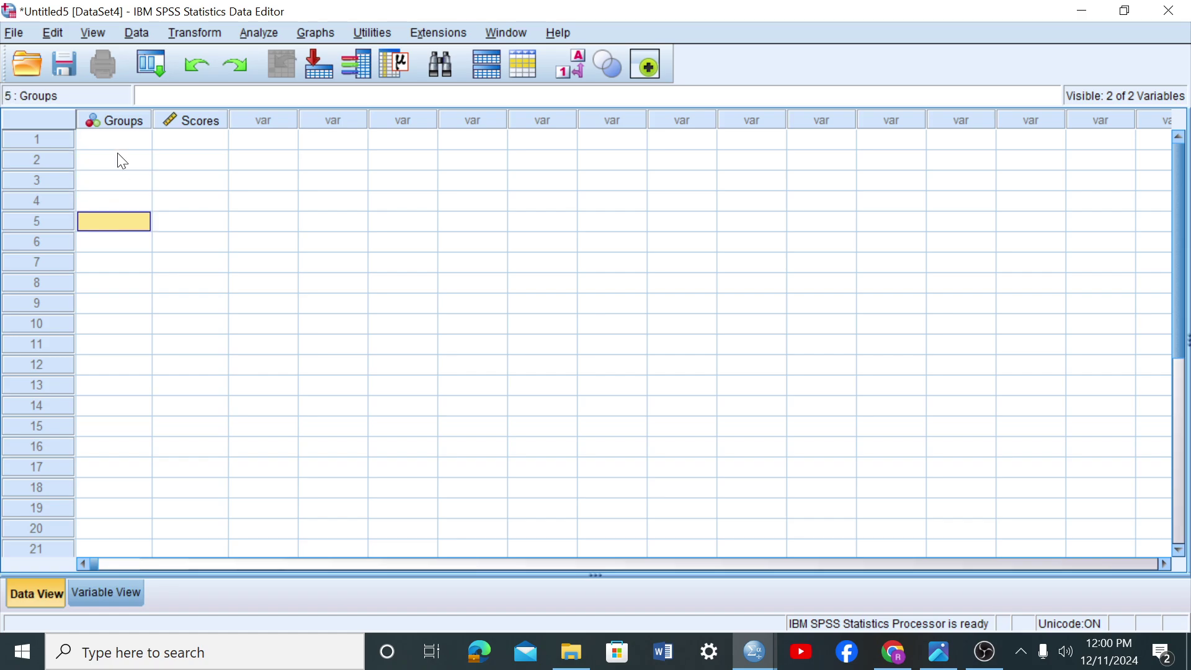
{"action": "left_click", "coordinate": [119, 146]}
{"action": "left_click", "coordinate": [119, 200]}
{"action": "left_click", "coordinate": [119, 219]}
{"action": "left_click", "coordinate": [123, 143]}
{"action": "left_click", "coordinate": [116, 186]}
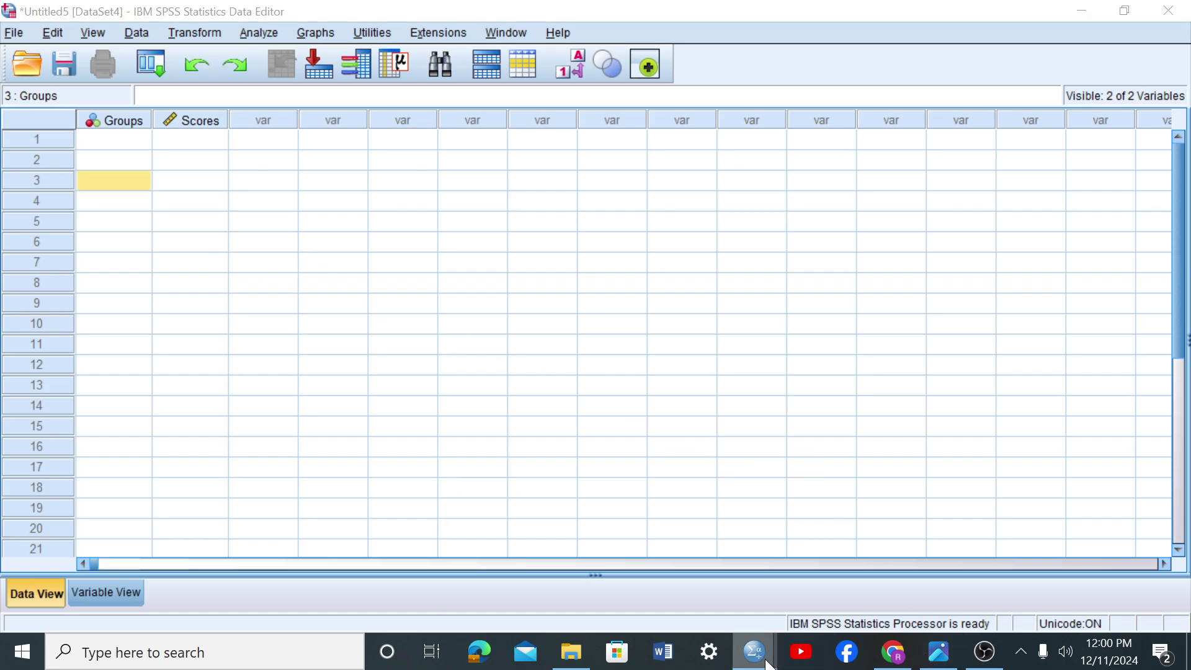
- Check the Group and Scores data in the DataSet3 window and return to DataSet4
{"action": "mouse_move", "coordinate": [769, 664]}
{"action": "left_click", "coordinate": [509, 563]}
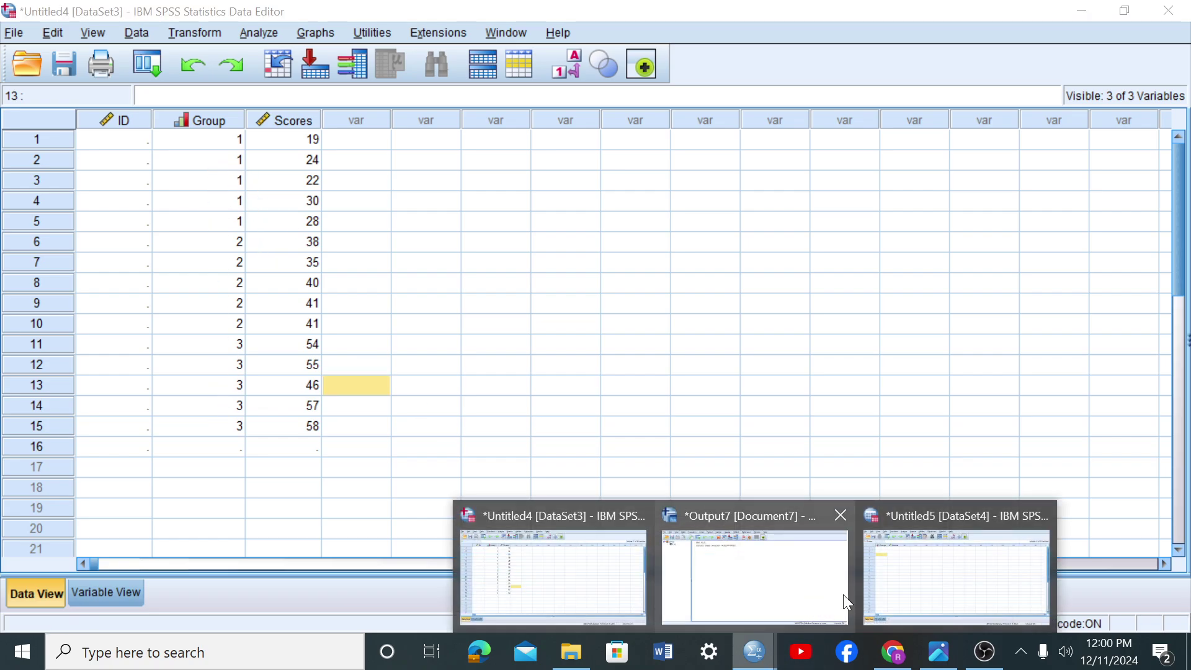
{"action": "left_click", "coordinate": [955, 574]}
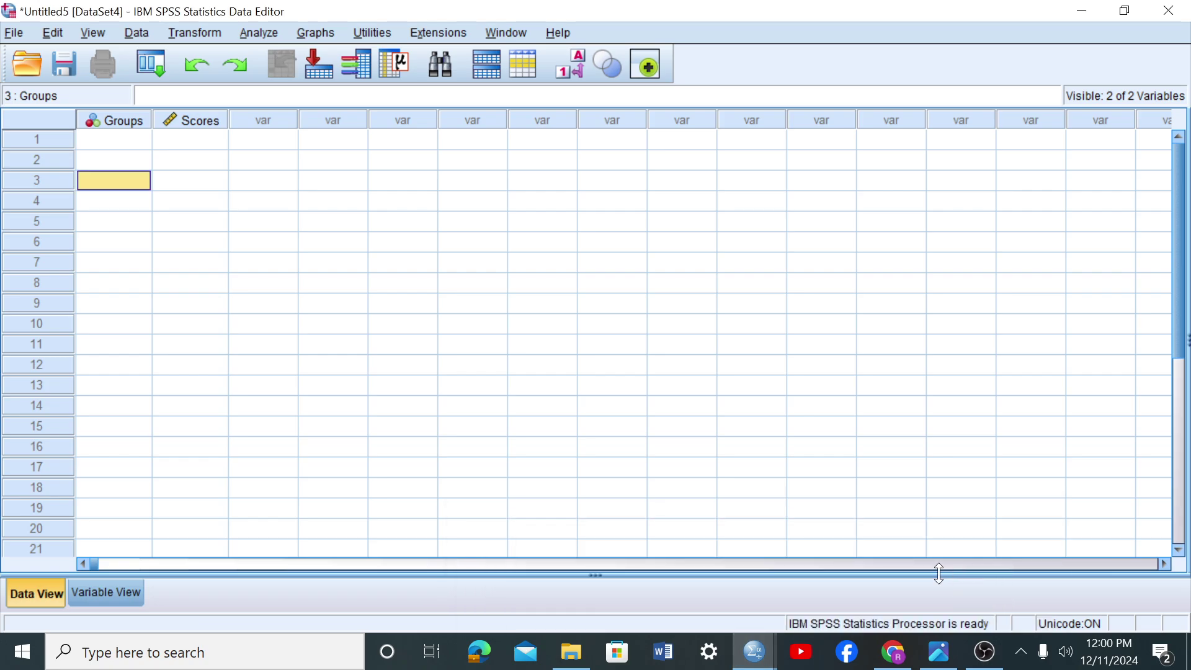
- Enter the group code 1 in rows 1 to 5 of the Groups column
{"action": "left_click", "coordinate": [120, 135]}
{"action": "type", "text": "1"}
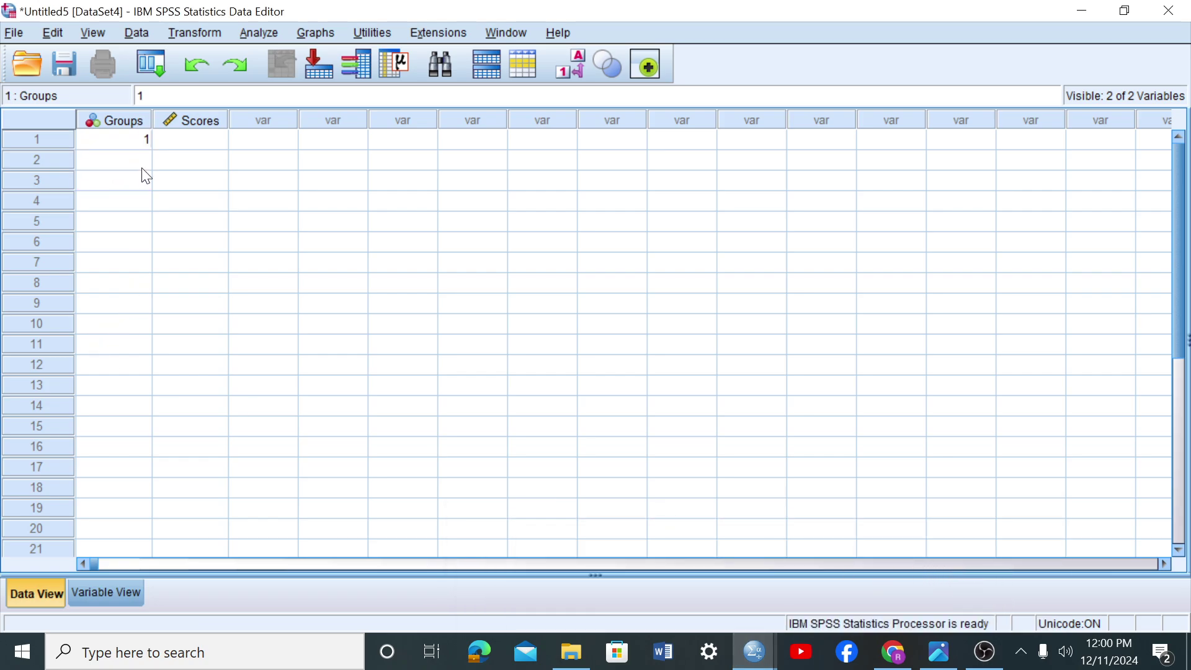
{"action": "key", "text": "Return"}
{"action": "type", "text": "1"}
{"action": "key", "text": "Return"}
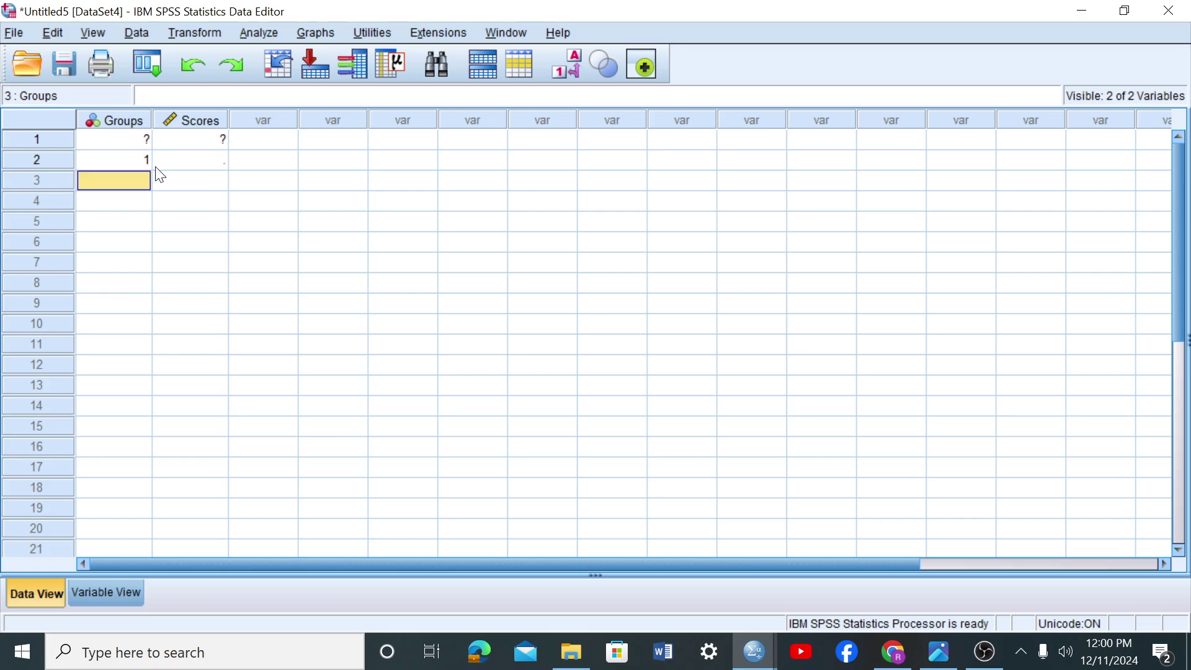
{"action": "type", "text": "1"}
{"action": "key", "text": "Return"}
{"action": "type", "text": "1"}
{"action": "key", "text": "Return"}
{"action": "type", "text": "1"}
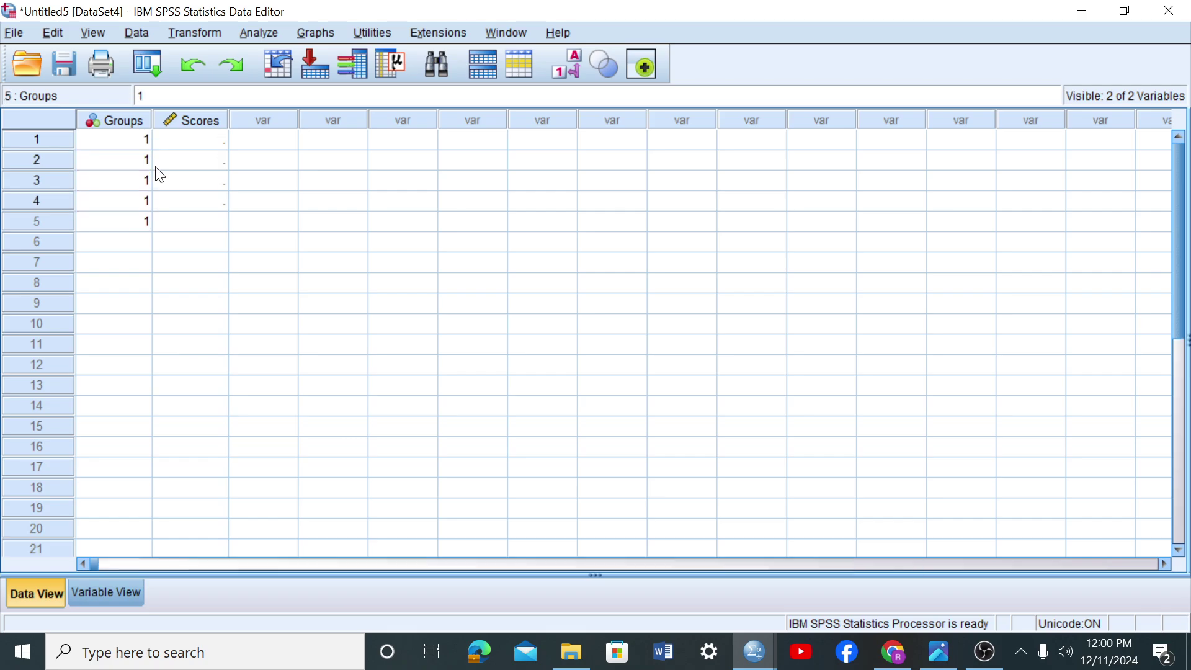
{"action": "key", "text": "Return"}
- Enter the group code 2 in rows 6 to 10 of the Groups column
{"action": "type", "text": "2"}
{"action": "key", "text": "Return"}
{"action": "type", "text": "2"}
{"action": "key", "text": "Return"}
{"action": "type", "text": "22"}
{"action": "key", "text": "BackSpace"}
{"action": "key", "text": "Return"}
{"action": "type", "text": "2"}
{"action": "key", "text": "Return"}
{"action": "type", "text": "2"}
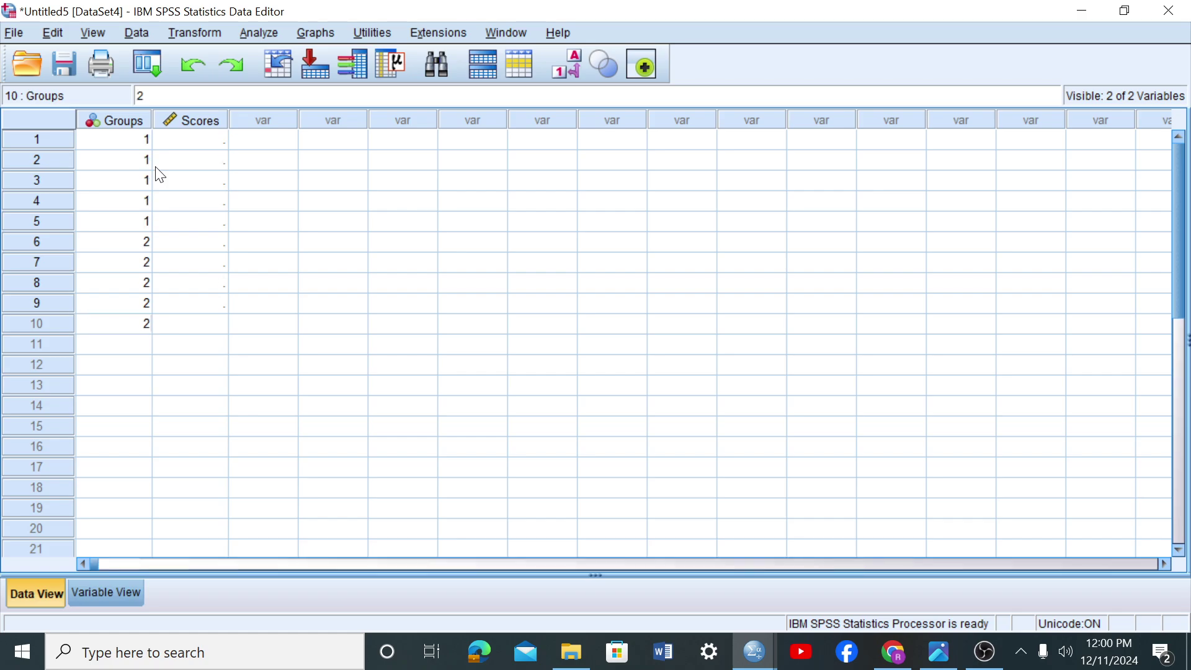
{"action": "key", "text": "Return"}
- Enter the group code 3 in rows 11 to 15 of the Groups column
{"action": "type", "text": "3"}
{"action": "key", "text": "Return"}
{"action": "type", "text": "3"}
{"action": "key", "text": "Return"}
{"action": "type", "text": "3"}
{"action": "key", "text": "Return"}
{"action": "type", "text": "3"}
{"action": "key", "text": "Return"}
{"action": "type", "text": "3"}
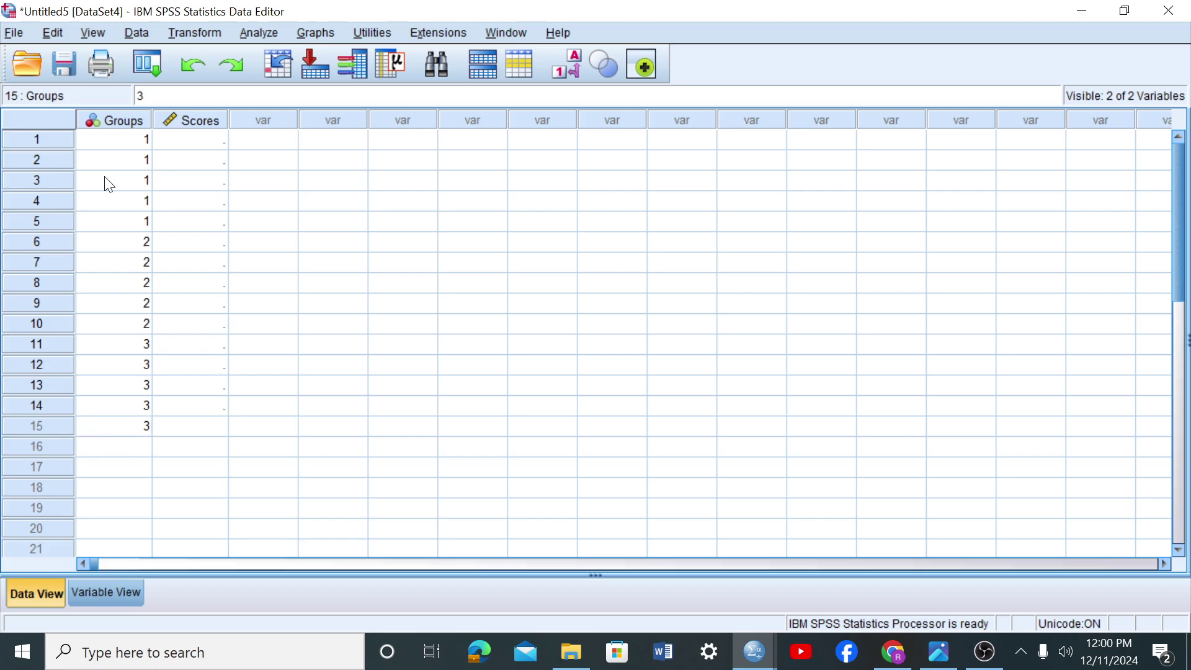
{"action": "left_click", "coordinate": [195, 144]}
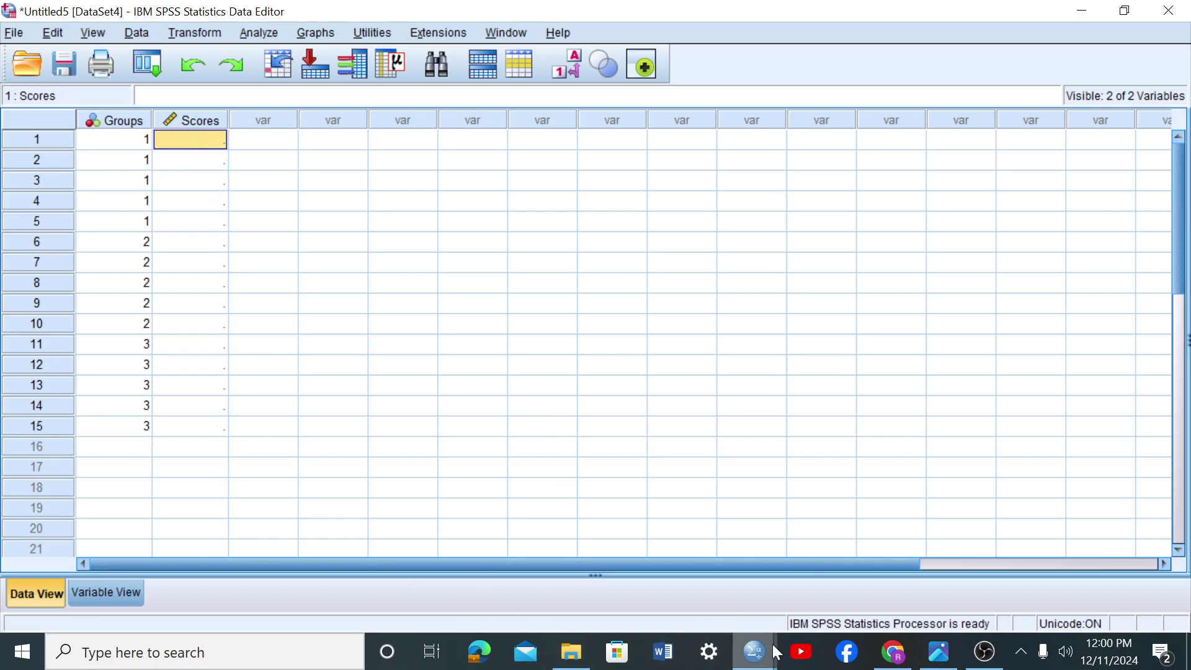
- Copy the five group 1 scores from DataSet3 and paste them into rows 1 to 5 of the Scores column in DataSet4
{"action": "left_click", "coordinate": [603, 589]}
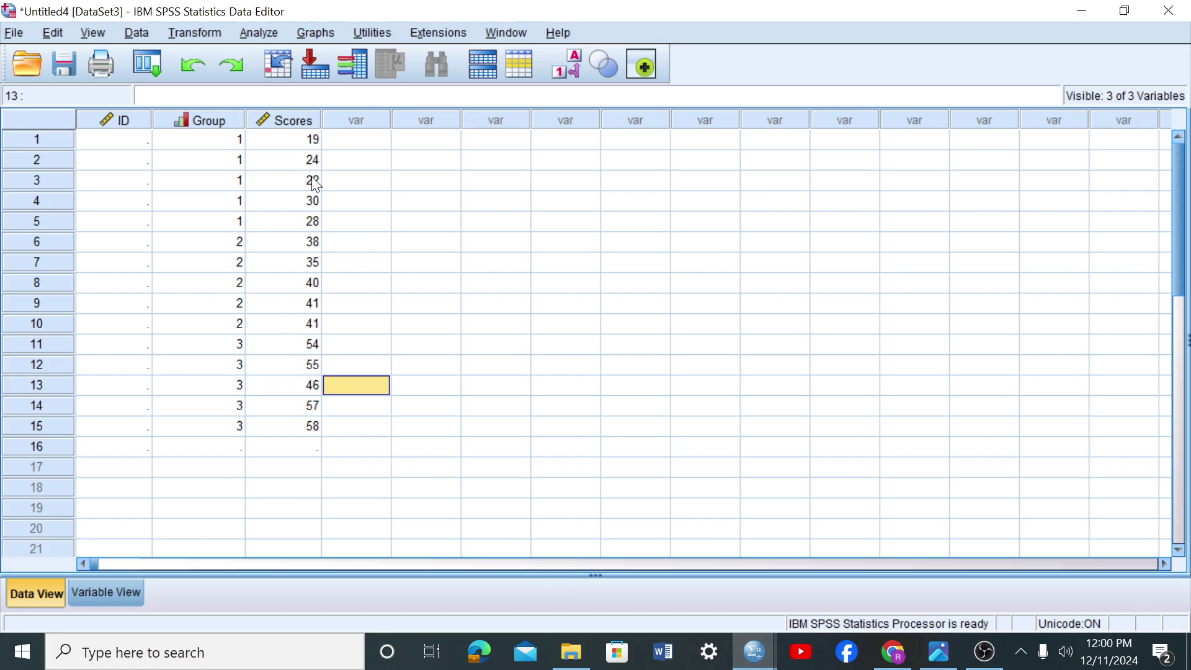
{"action": "left_click_drag", "start_coordinate": [315, 139], "coordinate": [313, 221]}
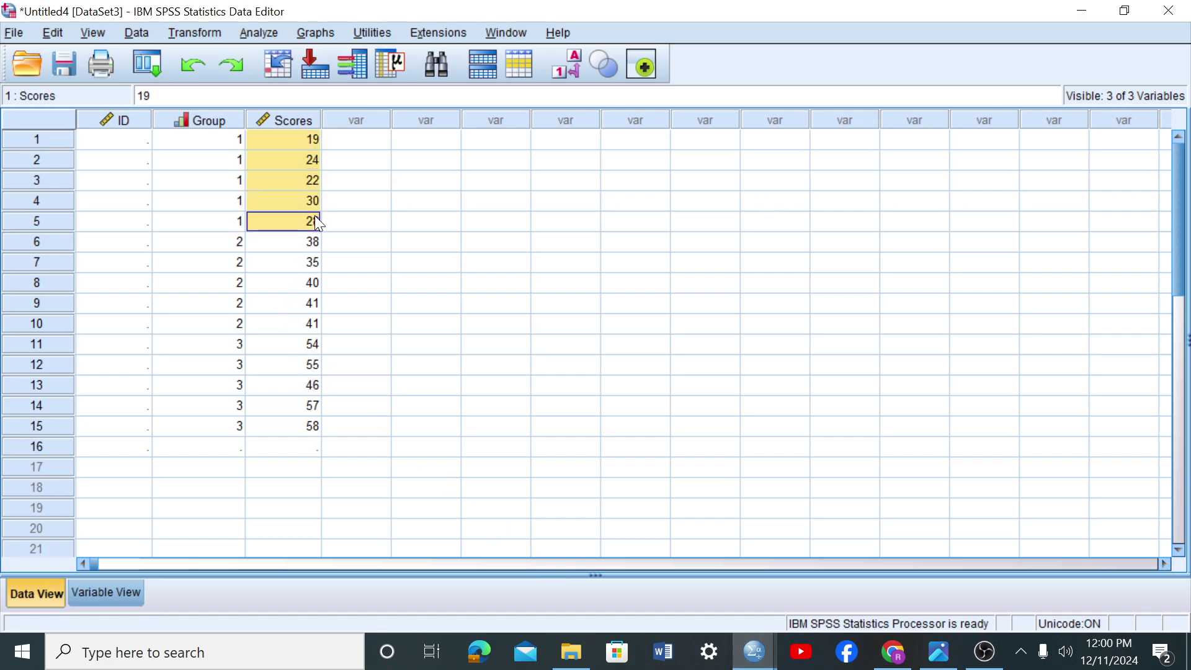
{"action": "right_click", "coordinate": [313, 220]}
{"action": "left_click", "coordinate": [385, 251]}
{"action": "mouse_move", "coordinate": [754, 651]}
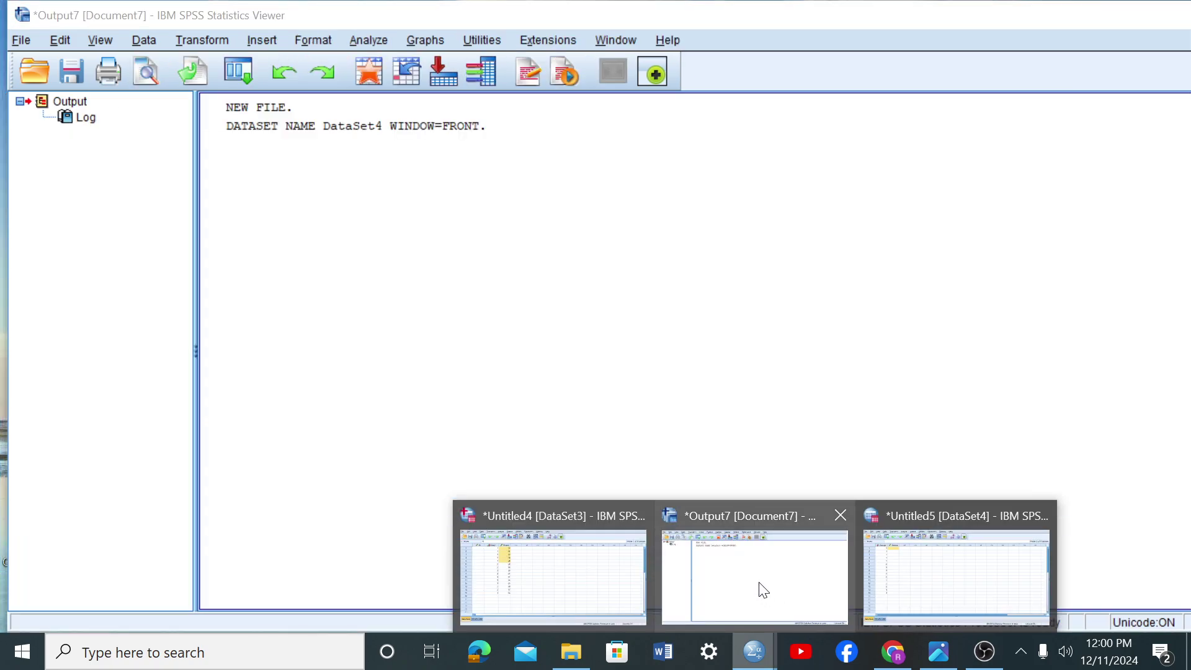
{"action": "left_click", "coordinate": [902, 551]}
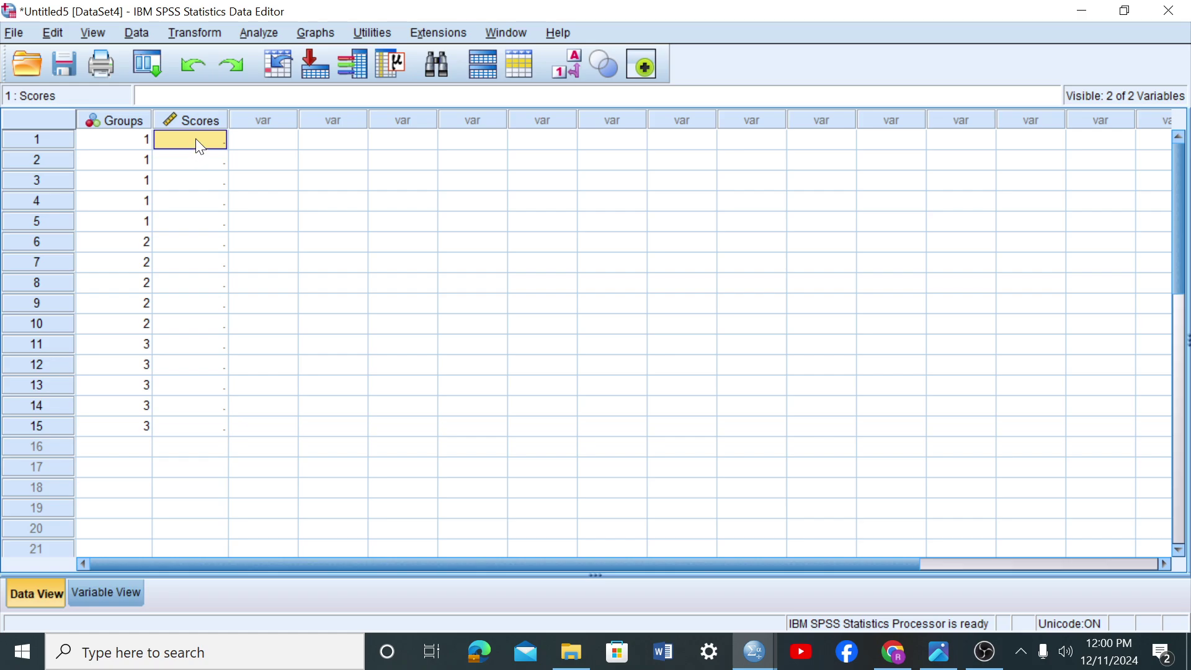
{"action": "left_click_drag", "start_coordinate": [196, 140], "coordinate": [208, 209]}
{"action": "right_click", "coordinate": [191, 190]}
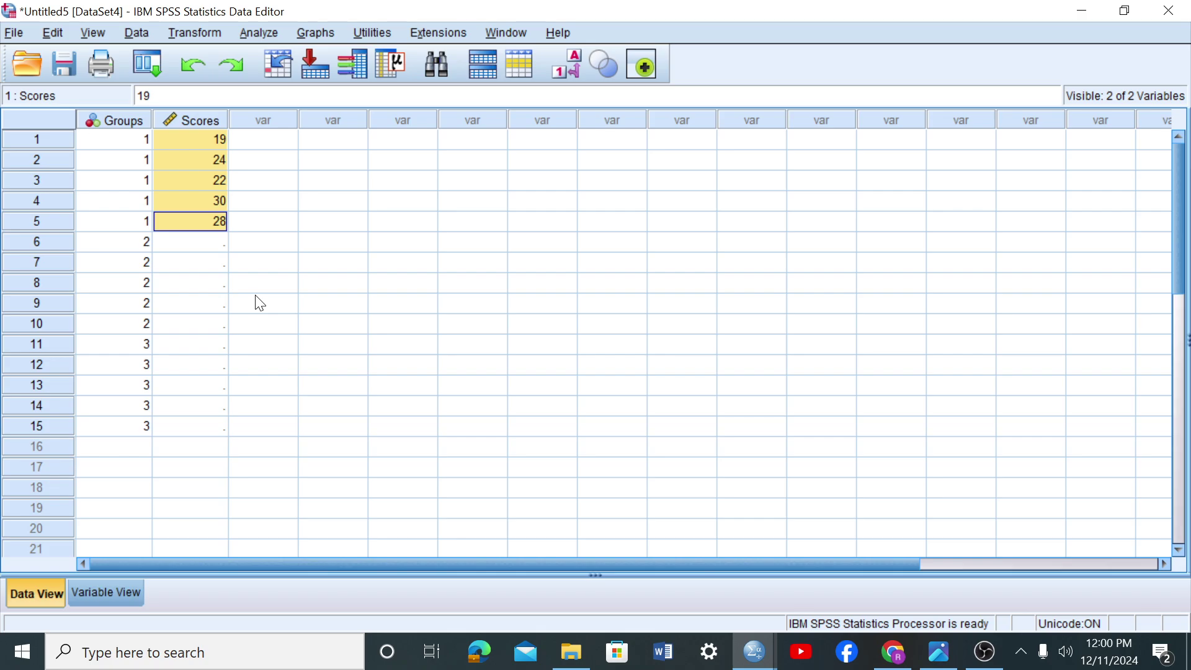
- Copy the five group 2 scores in rows 6 to 10 of the Scores column in DataSet3
{"action": "left_click", "coordinate": [745, 656]}
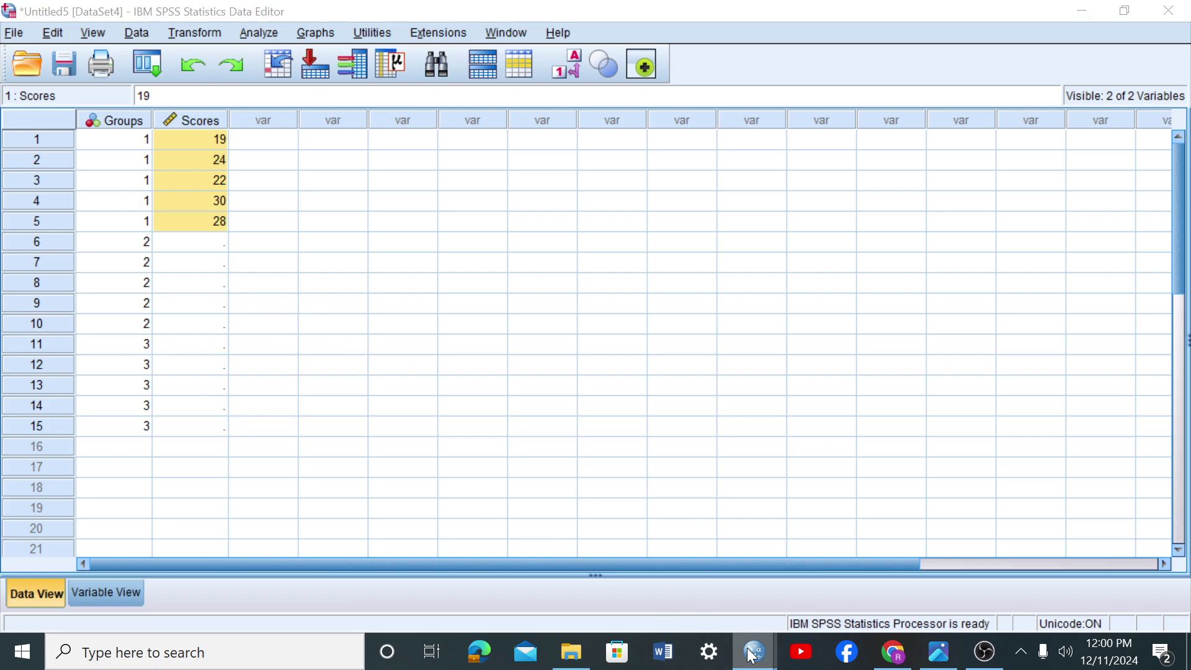
{"action": "left_click", "coordinate": [574, 577]}
{"action": "left_click", "coordinate": [306, 241]}
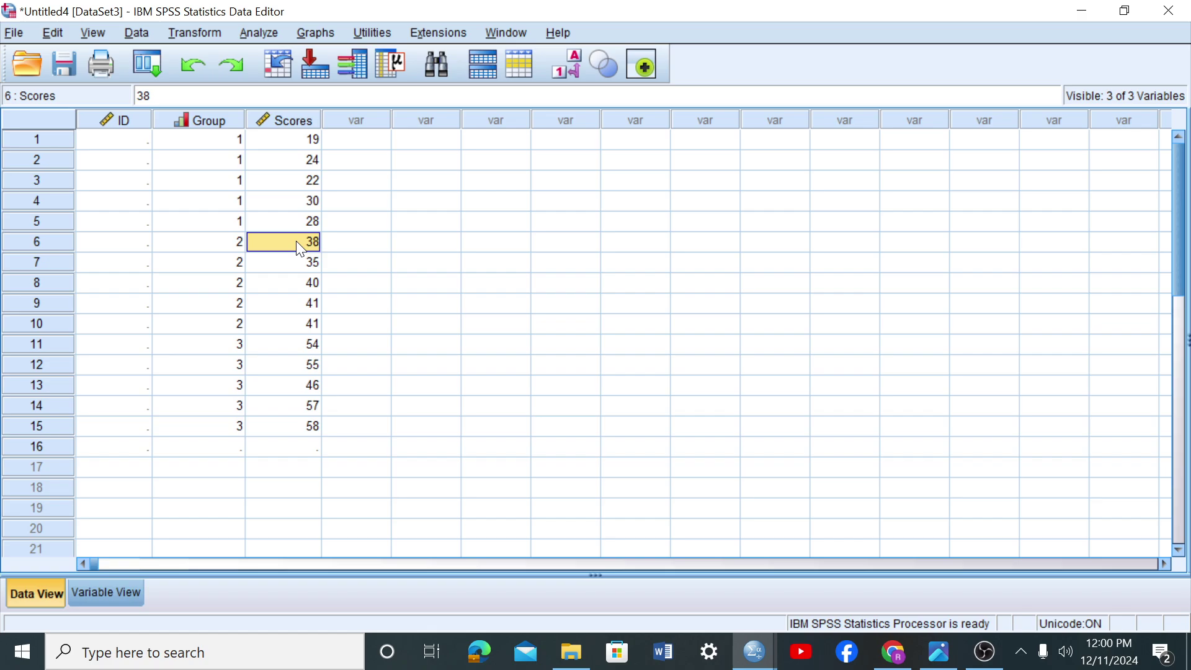
{"action": "left_click", "coordinate": [307, 241]}
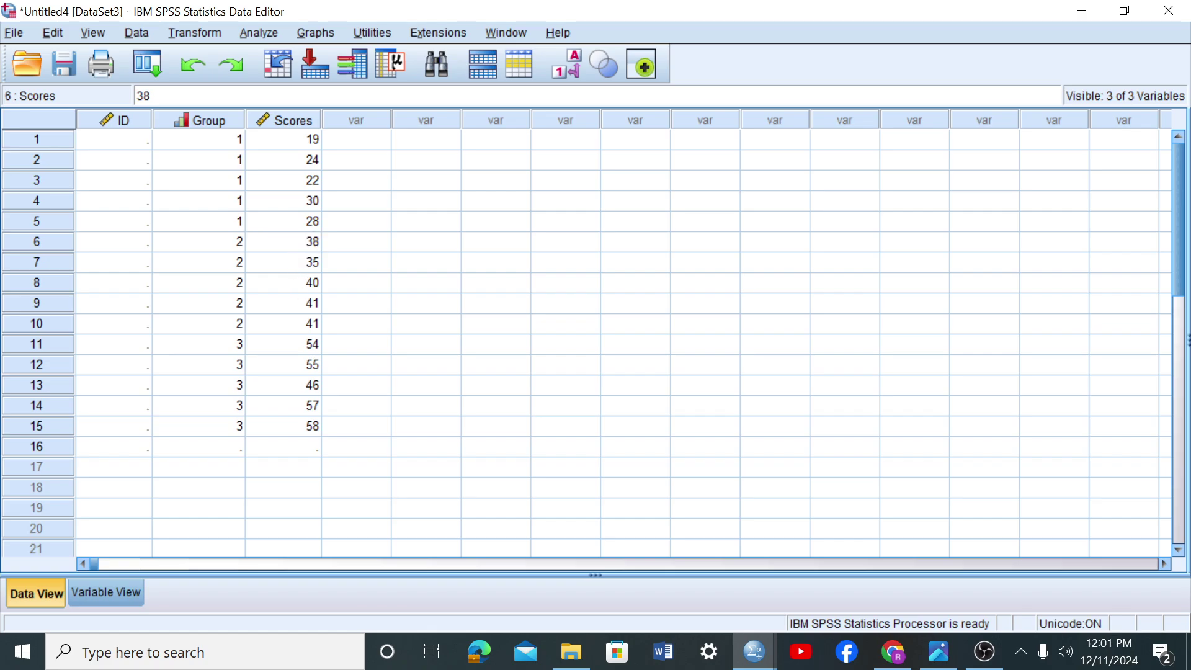
{"action": "left_click_drag", "start_coordinate": [314, 241], "coordinate": [320, 242]}
{"action": "left_click", "coordinate": [426, 262]}
{"action": "left_click_drag", "start_coordinate": [262, 239], "coordinate": [292, 320]}
{"action": "right_click", "coordinate": [299, 305]}
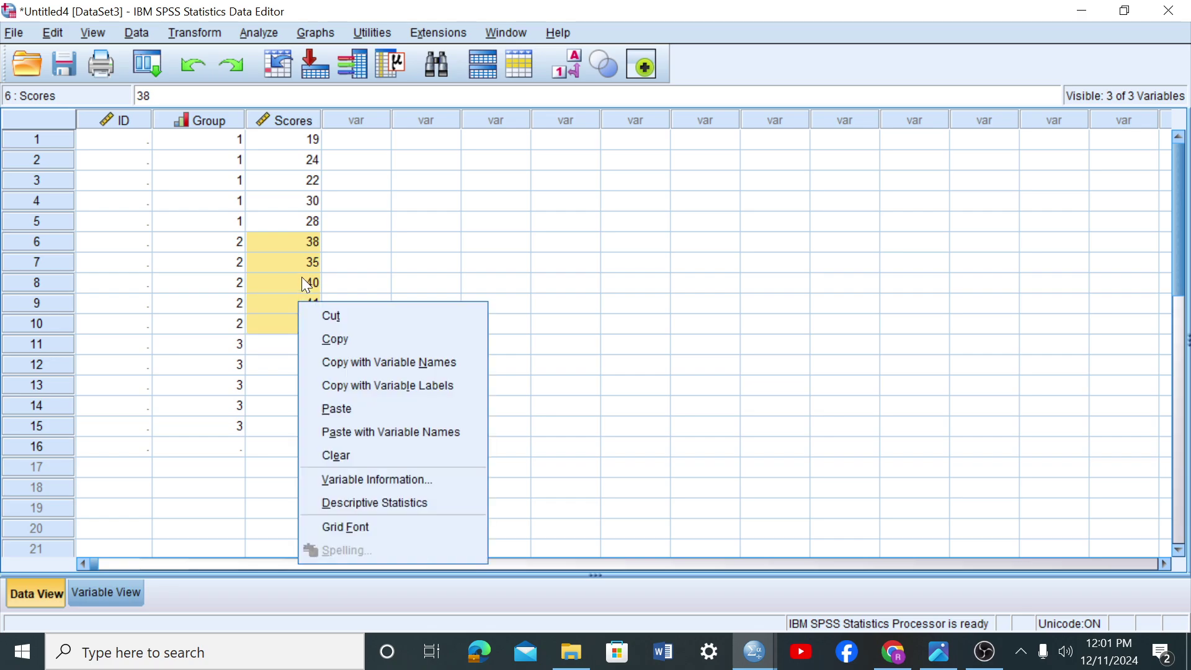
{"action": "left_click", "coordinate": [336, 342]}
- Paste the copied group 2 scores into rows 6 to 10 of the Scores column in DataSet4
{"action": "left_click", "coordinate": [755, 651]}
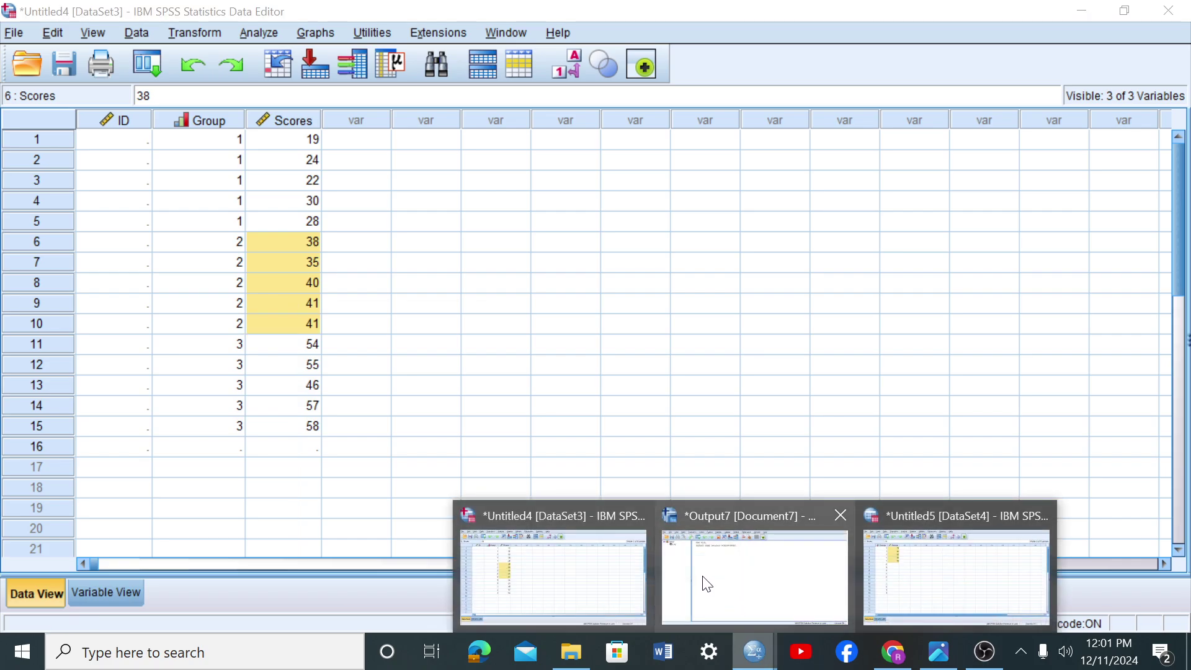
{"action": "mouse_move", "coordinate": [754, 651]}
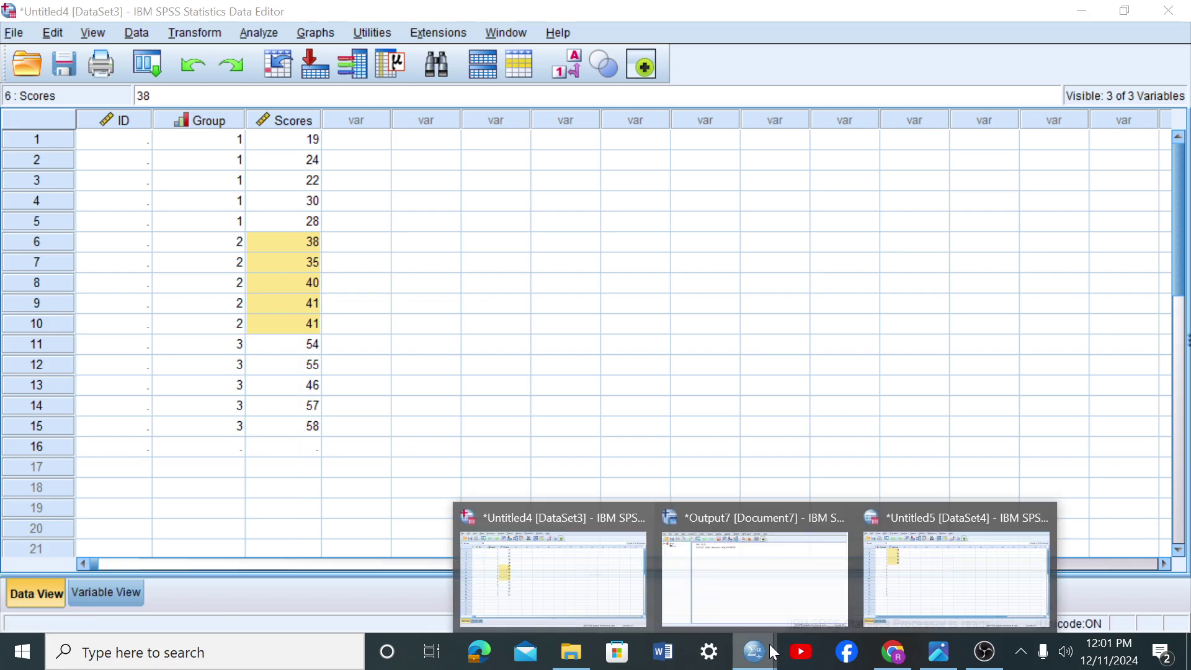
{"action": "left_click", "coordinate": [887, 597]}
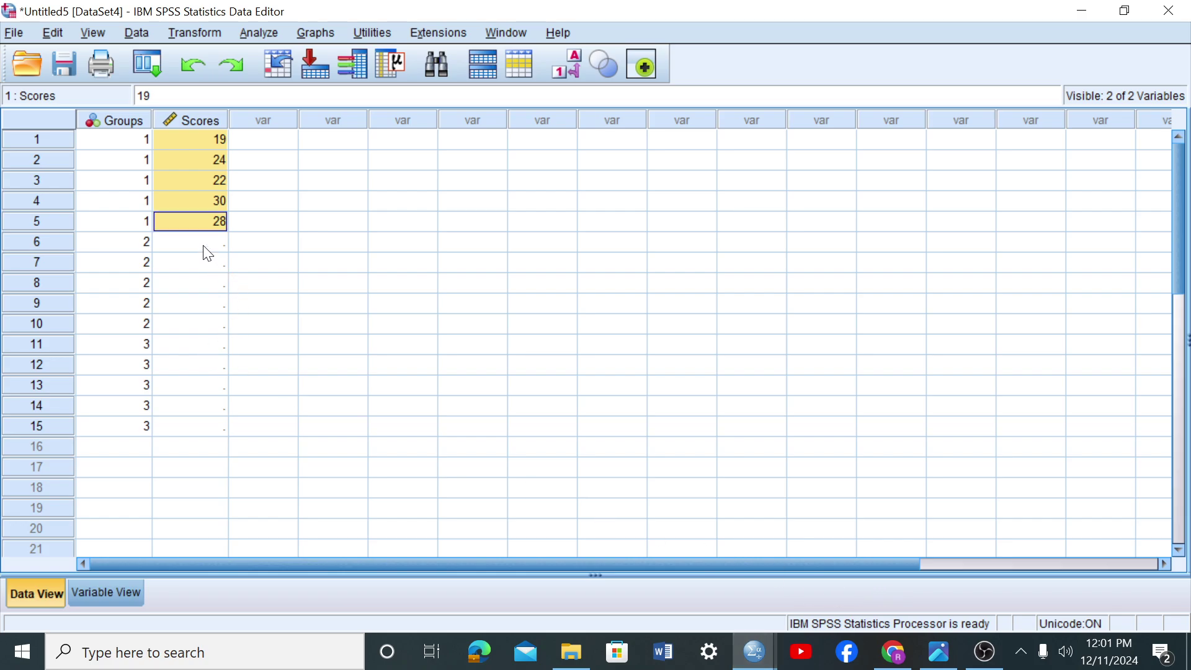
{"action": "left_click_drag", "start_coordinate": [207, 248], "coordinate": [205, 326]}
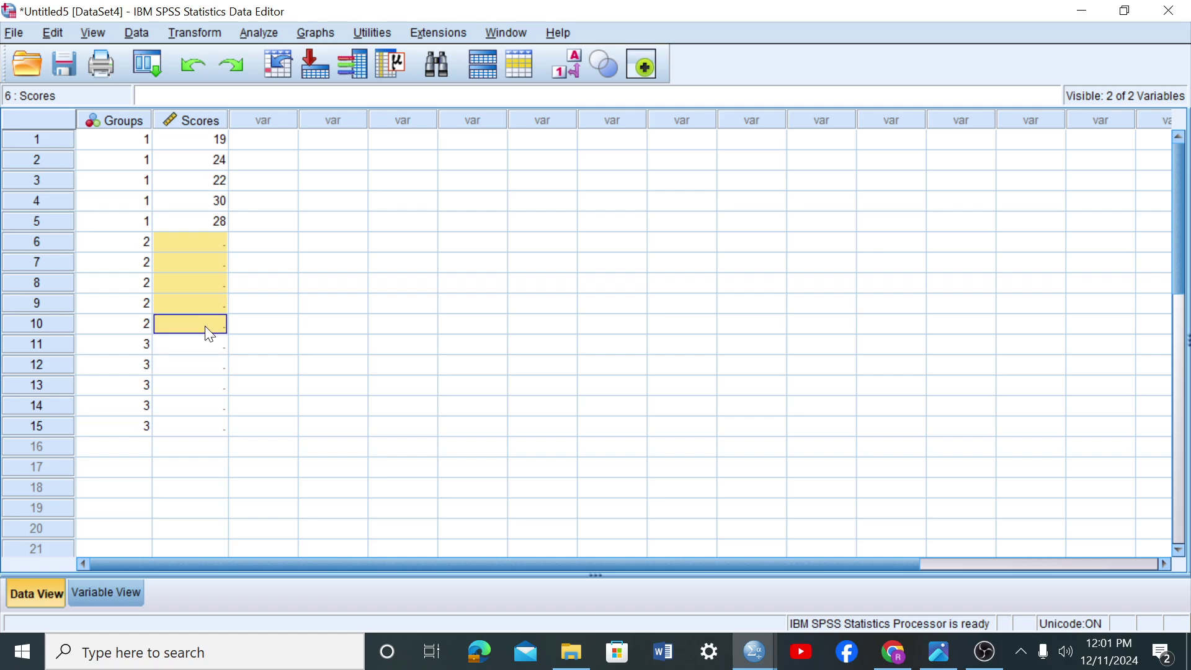
{"action": "right_click", "coordinate": [196, 285]}
{"action": "left_click", "coordinate": [250, 391]}
- Copy the five group 3 scores in rows 11 to 15 of the Scores column in DataSet3
{"action": "mouse_move", "coordinate": [756, 654]}
{"action": "left_click", "coordinate": [571, 592]}
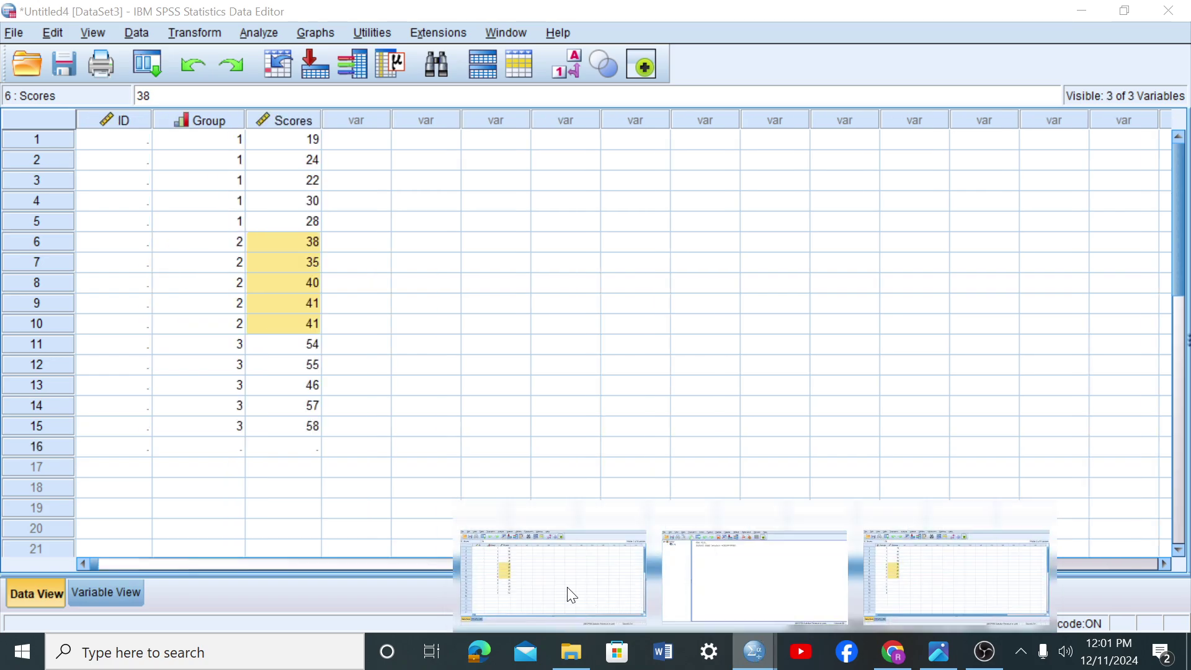
{"action": "left_click_drag", "start_coordinate": [284, 348], "coordinate": [299, 422]}
{"action": "right_click", "coordinate": [277, 373]}
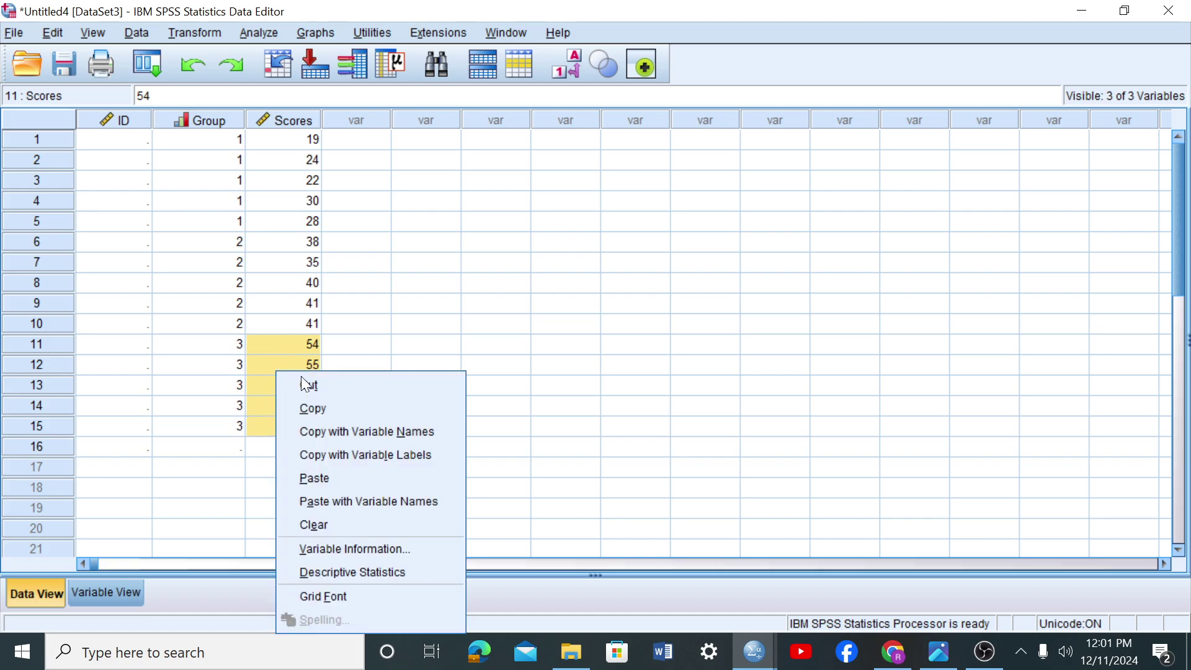
{"action": "left_click", "coordinate": [314, 409]}
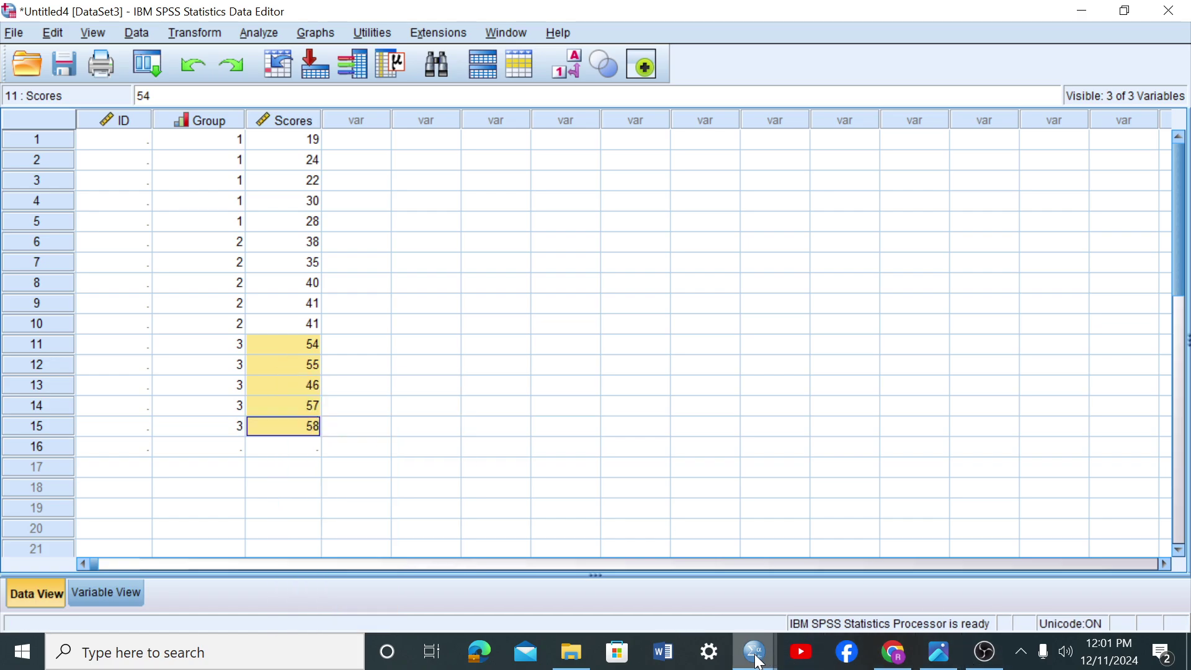
- Paste the copied group 3 scores into rows 11 to 15 of the Scores column in DataSet4
{"action": "mouse_move", "coordinate": [755, 652]}
{"action": "left_click", "coordinate": [888, 569]}
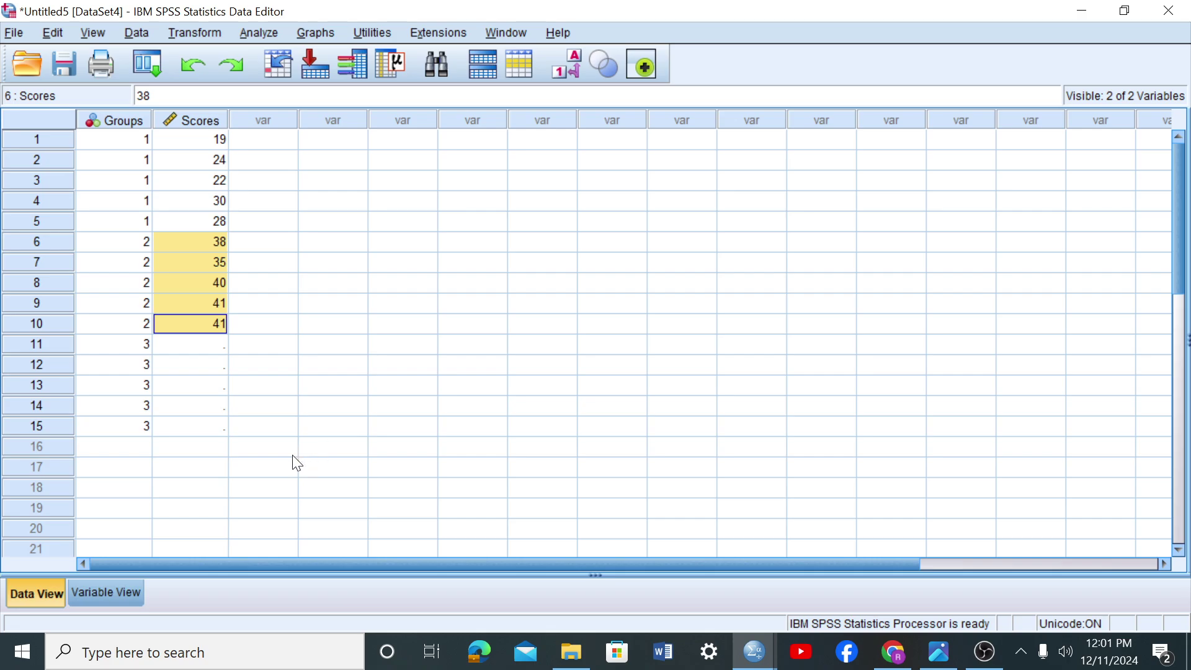
{"action": "left_click", "coordinate": [192, 344]}
{"action": "left_click_drag", "start_coordinate": [195, 363], "coordinate": [207, 423]}
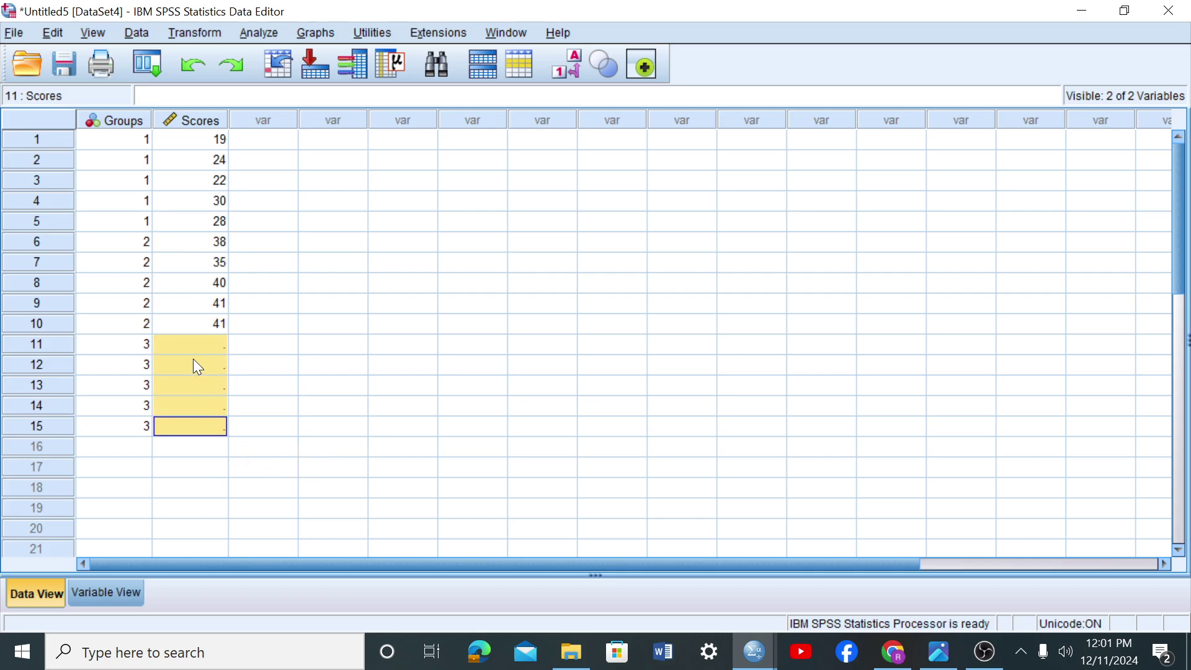
{"action": "right_click", "coordinate": [189, 343]}
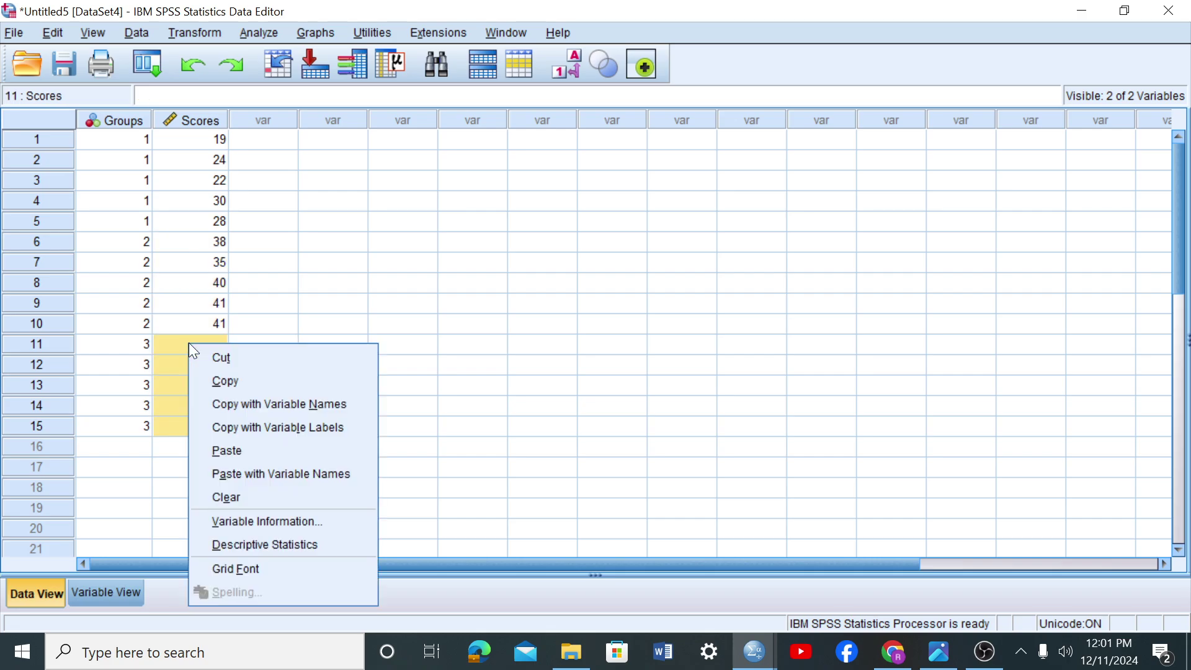
{"action": "left_click", "coordinate": [236, 450]}
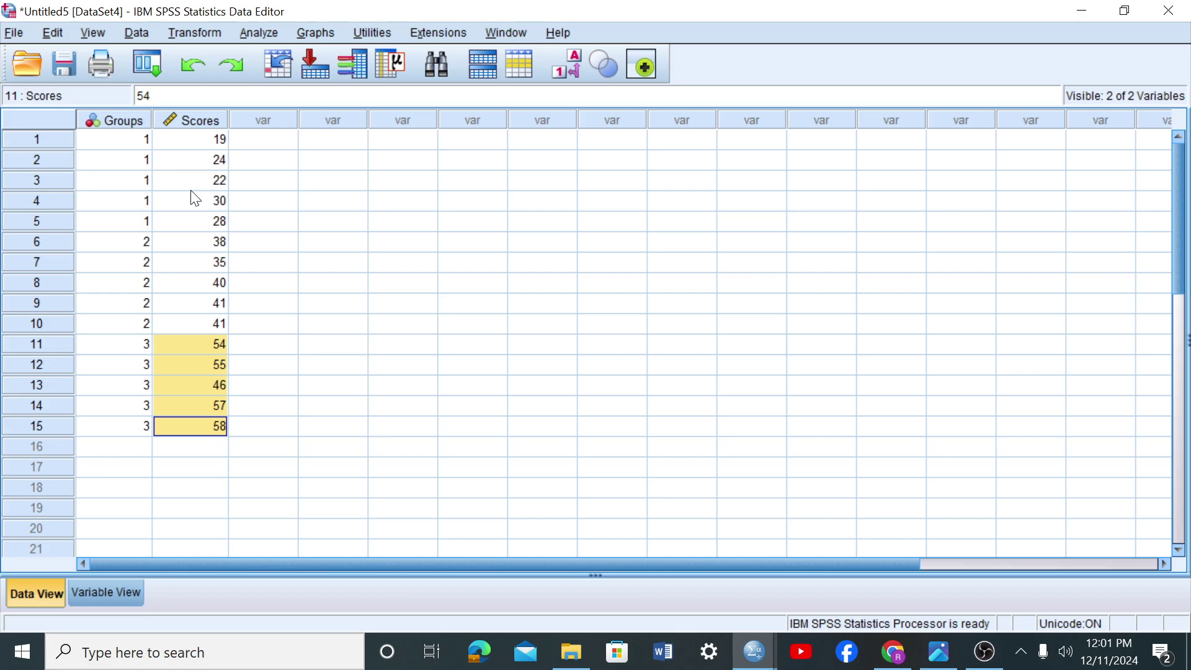
{"action": "left_click", "coordinate": [333, 284]}
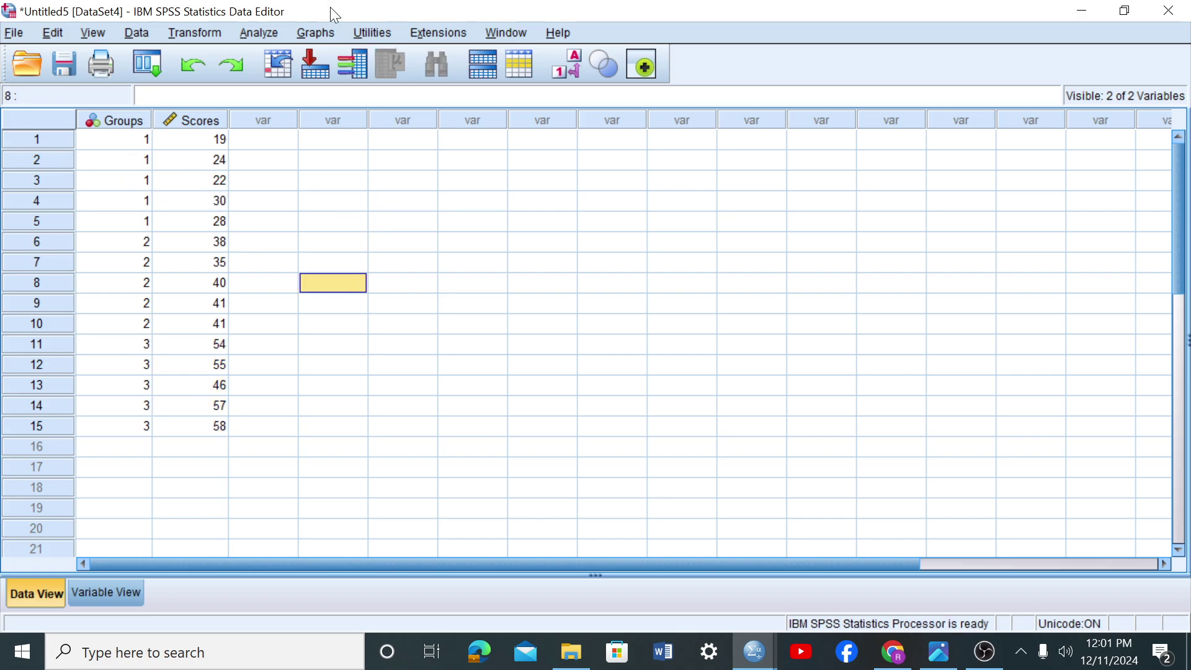
- Set up an Explore analysis with Scores as dependent and Groups as factor, keeping Descriptives with a 95% confidence interval
{"action": "left_click", "coordinate": [267, 32]}
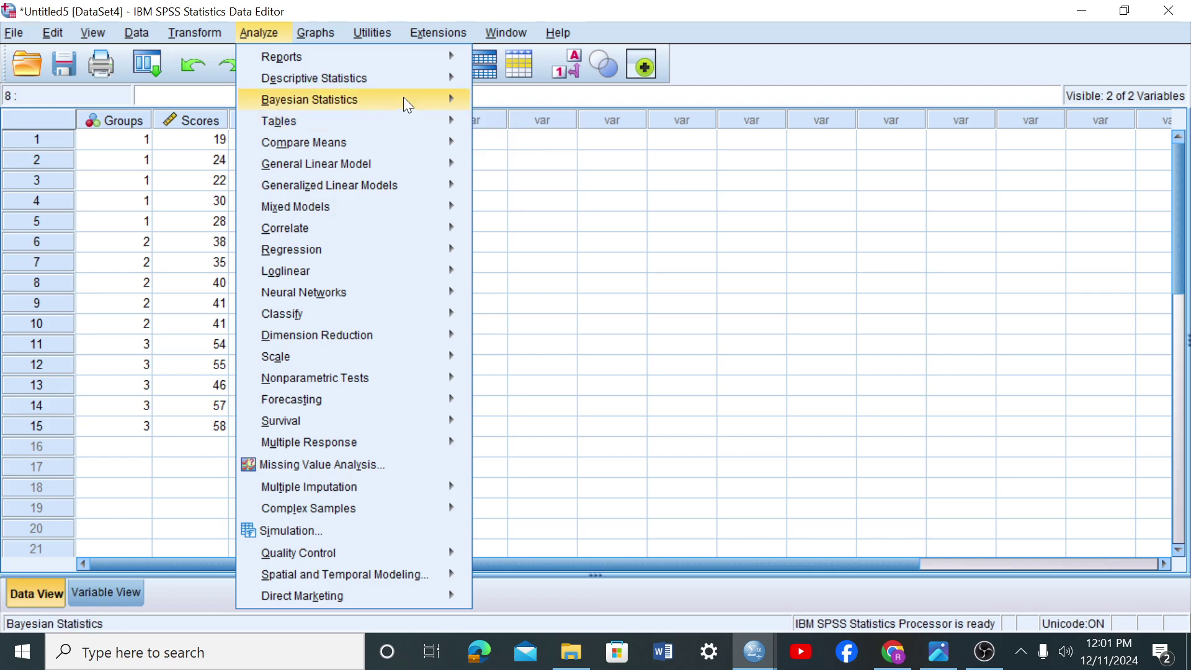
{"action": "mouse_move", "coordinate": [420, 85]}
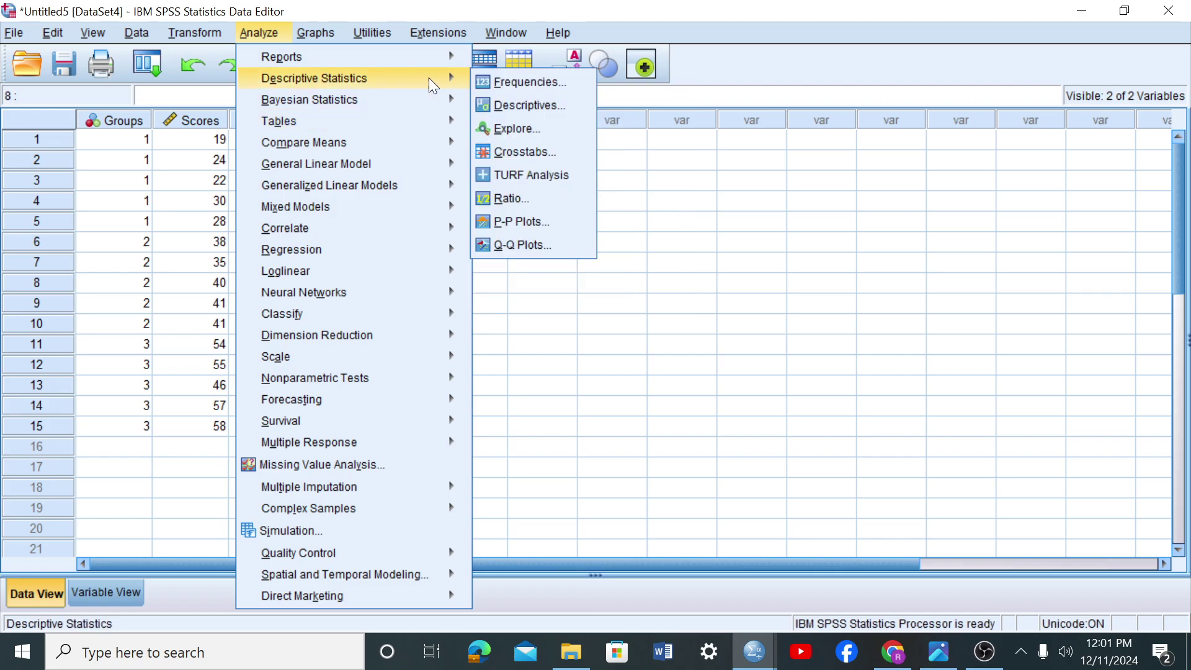
{"action": "left_click", "coordinate": [516, 128]}
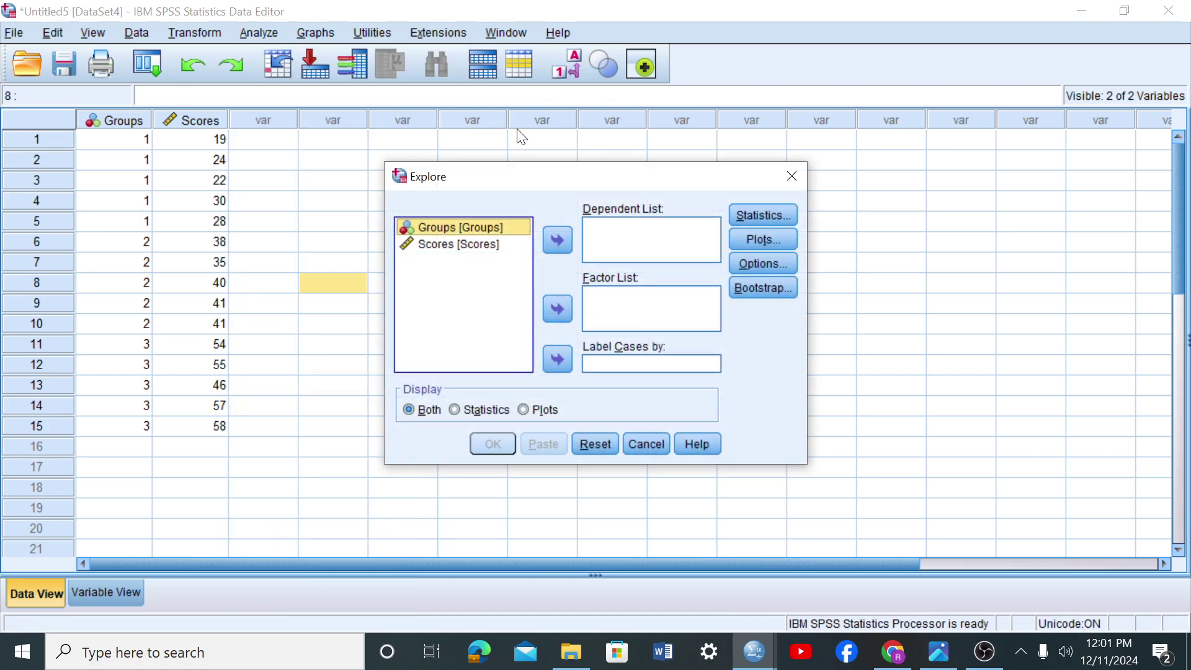
{"action": "left_click", "coordinate": [466, 246]}
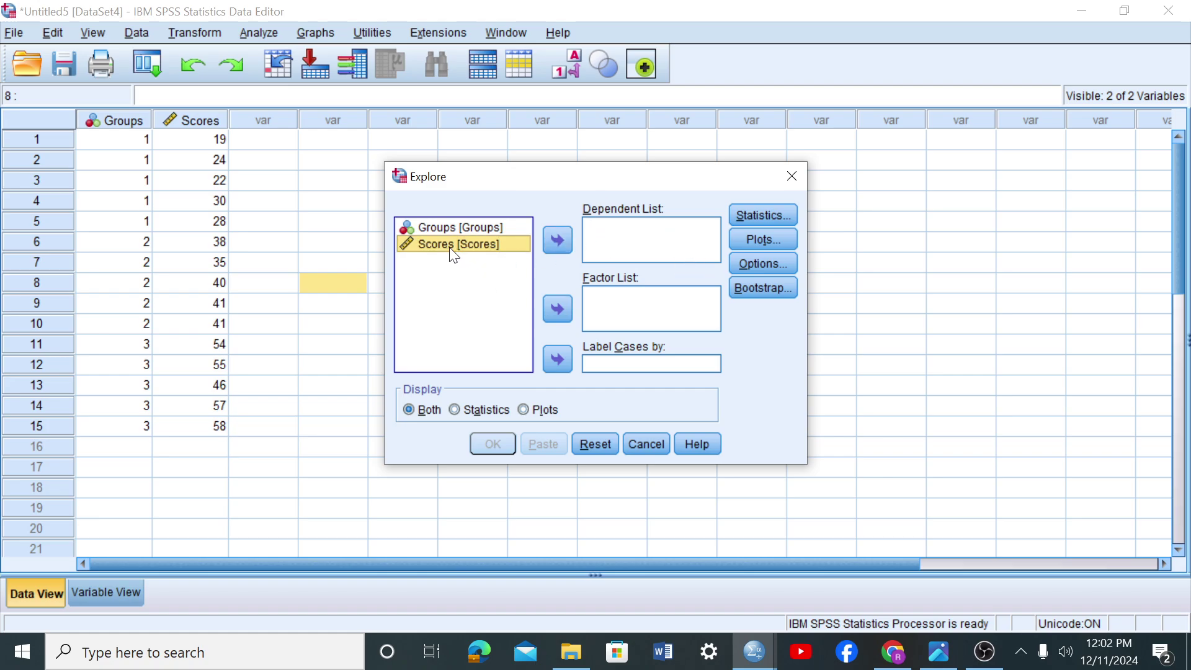
{"action": "left_click", "coordinate": [558, 242]}
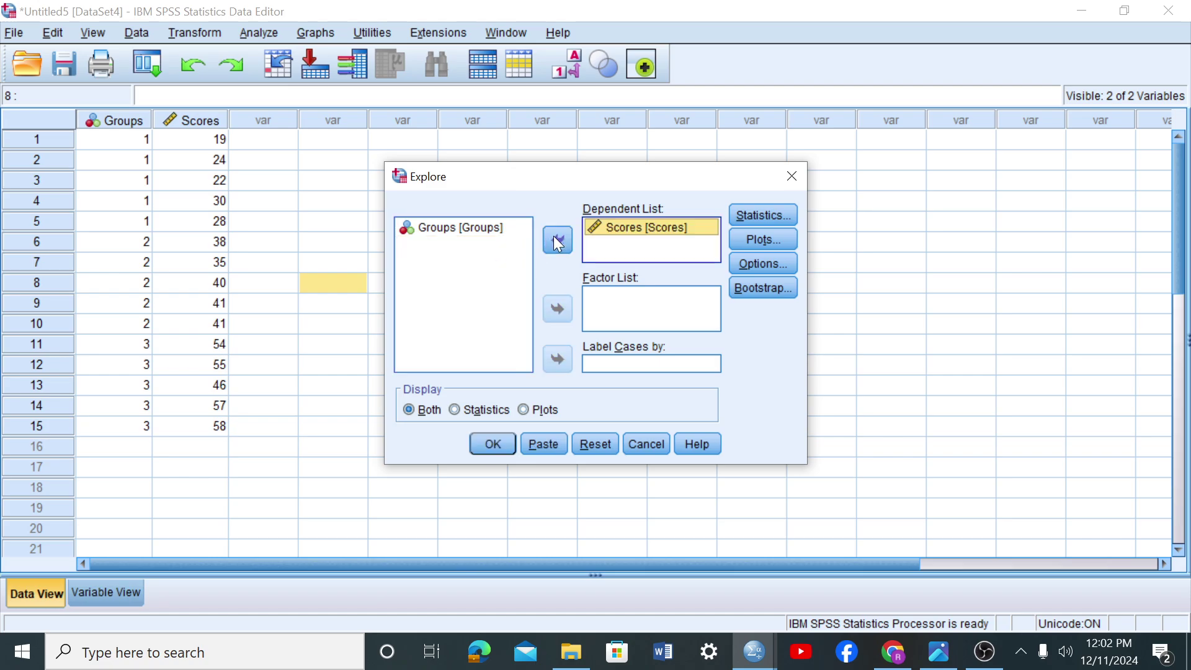
{"action": "left_click", "coordinate": [460, 229]}
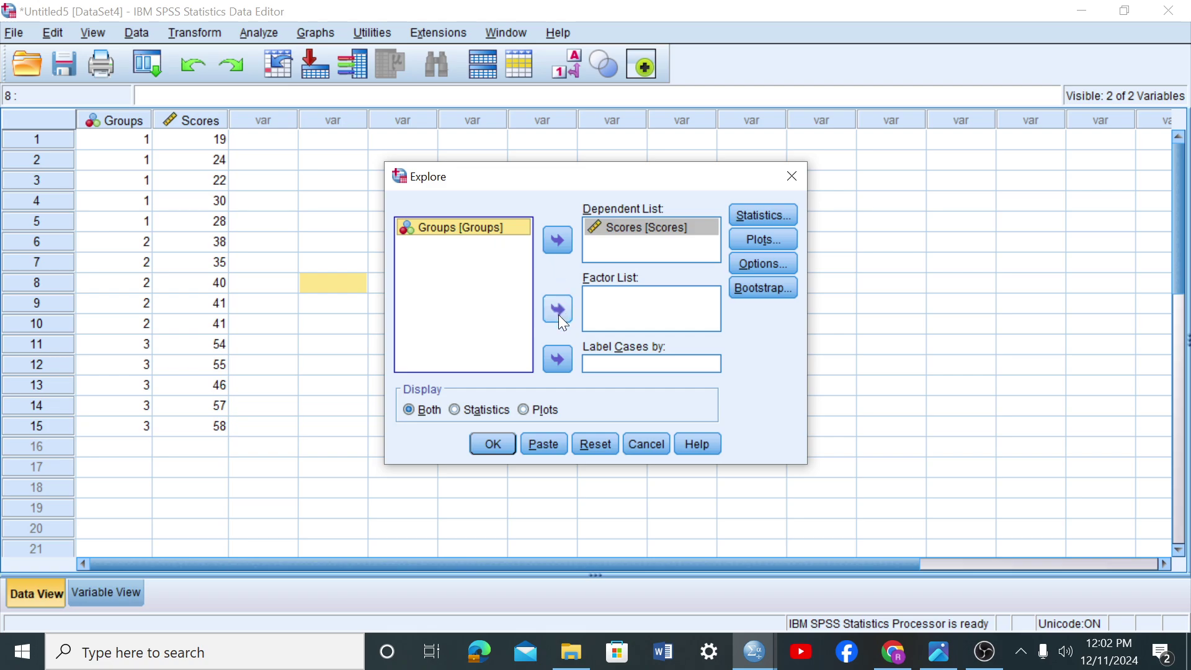
{"action": "left_click", "coordinate": [558, 314]}
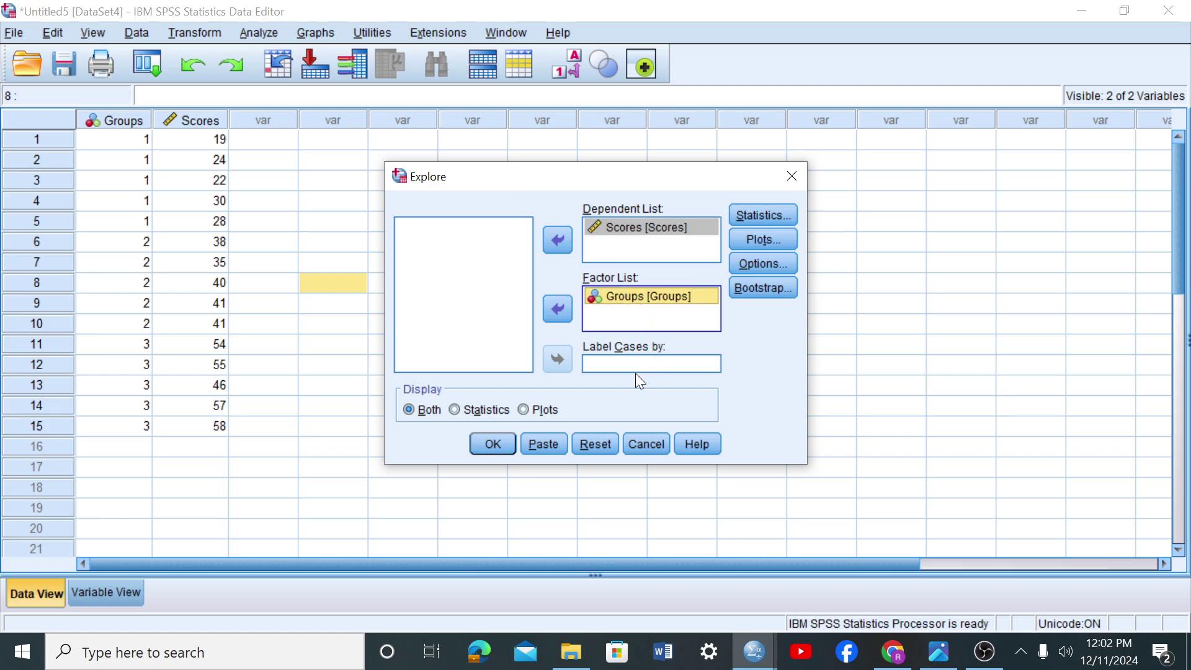
{"action": "left_click", "coordinate": [762, 217]}
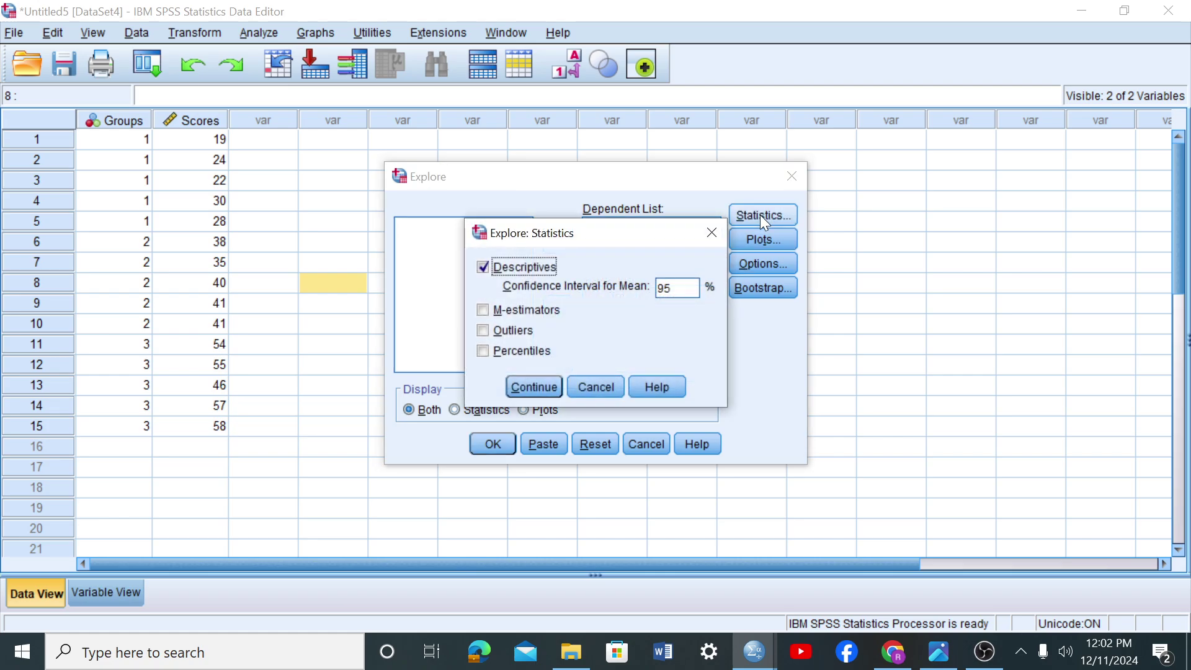
{"action": "left_click", "coordinate": [534, 385]}
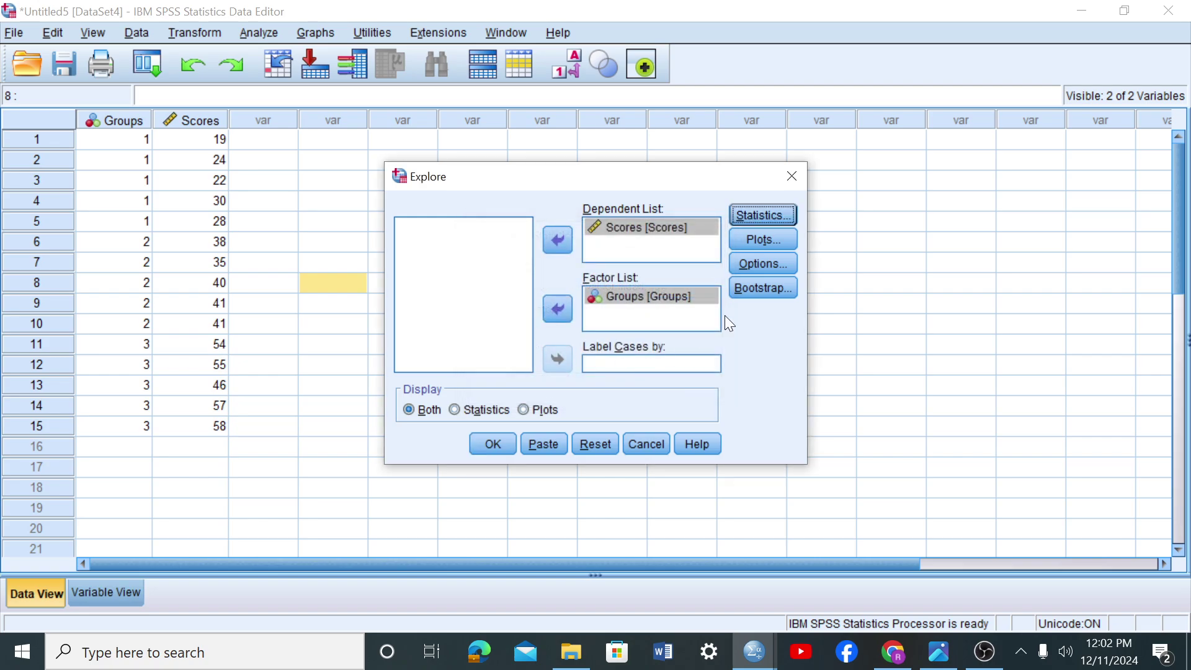
- Replace the stem-and-leaf plot with a histogram, enable normality plots with tests, and run the Explore analysis
{"action": "left_click", "coordinate": [758, 247]}
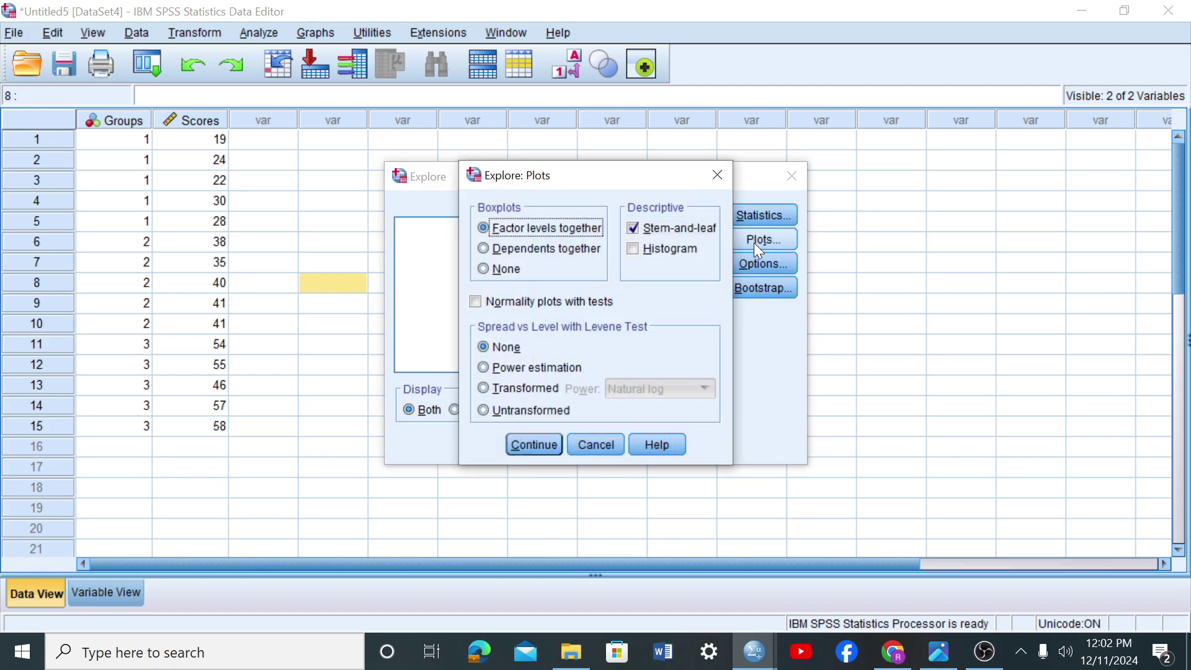
{"action": "left_click", "coordinate": [633, 229]}
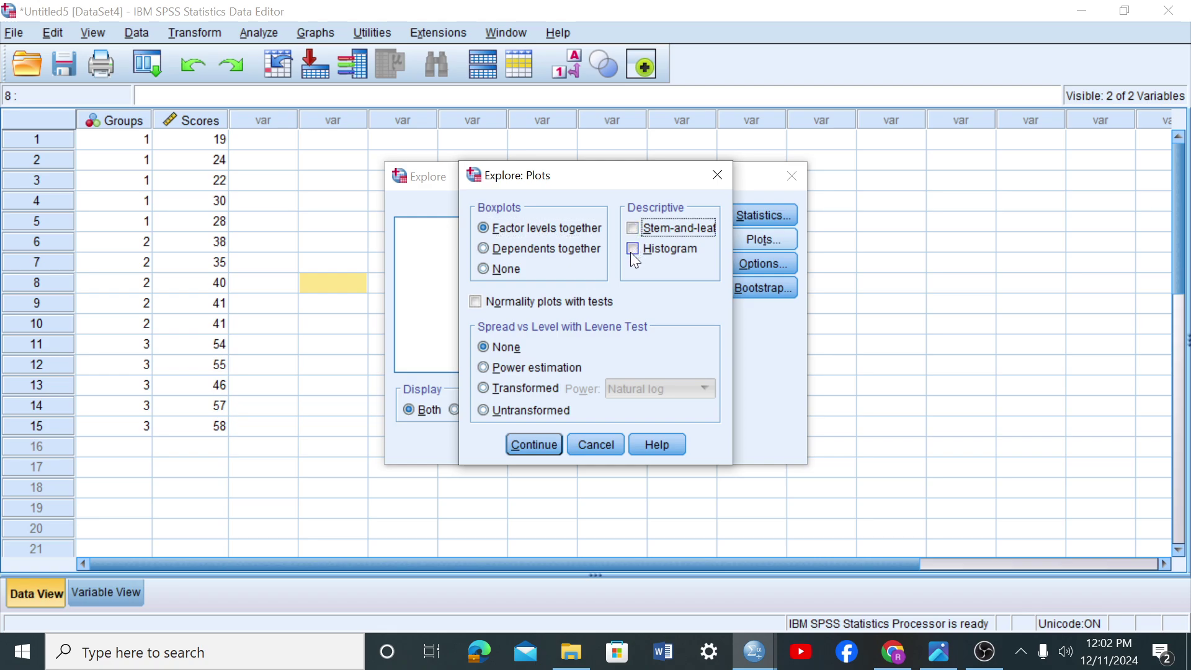
{"action": "left_click", "coordinate": [631, 251]}
{"action": "left_click", "coordinate": [476, 302]}
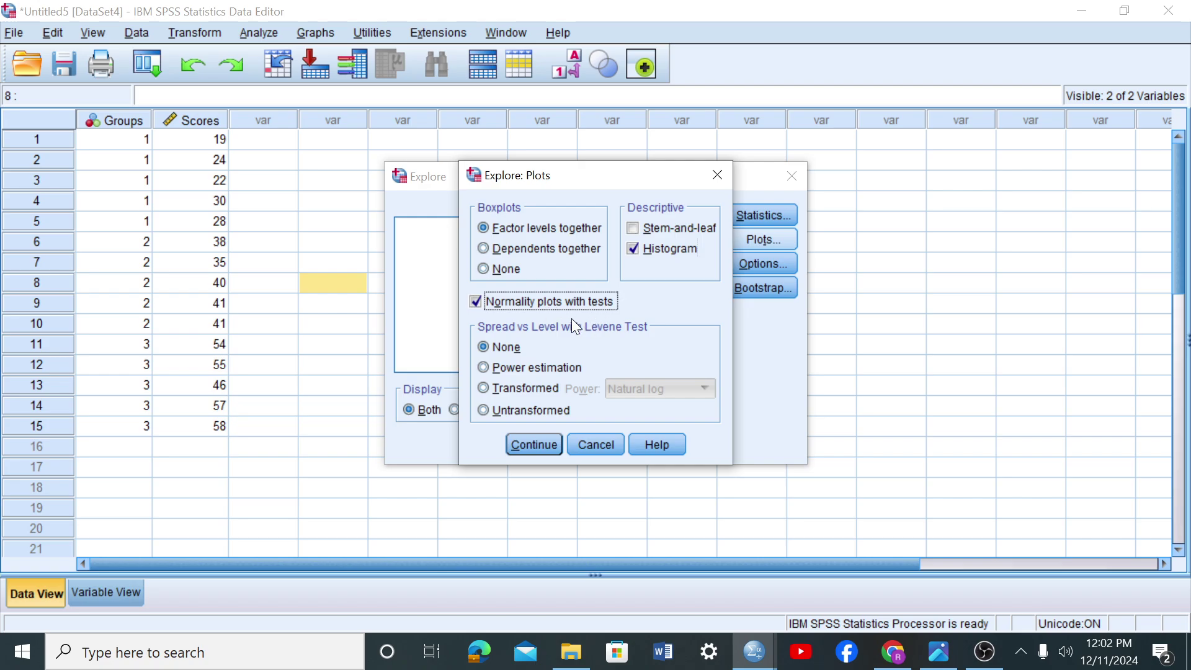
{"action": "left_click", "coordinate": [521, 451]}
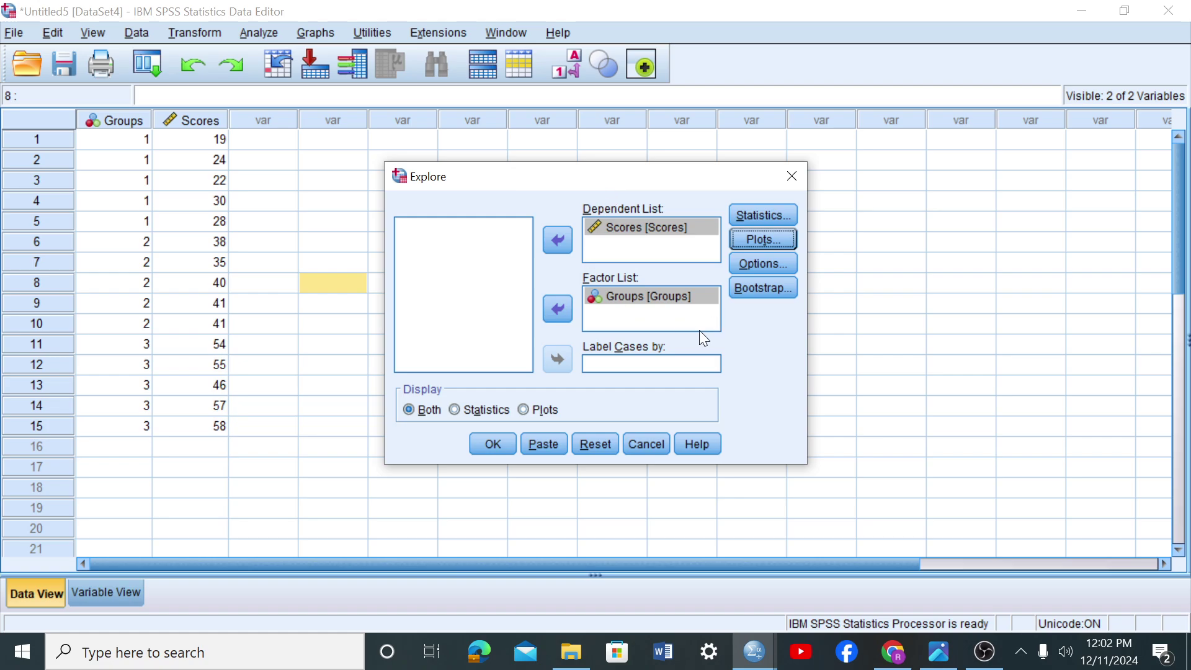
{"action": "left_click", "coordinate": [490, 444]}
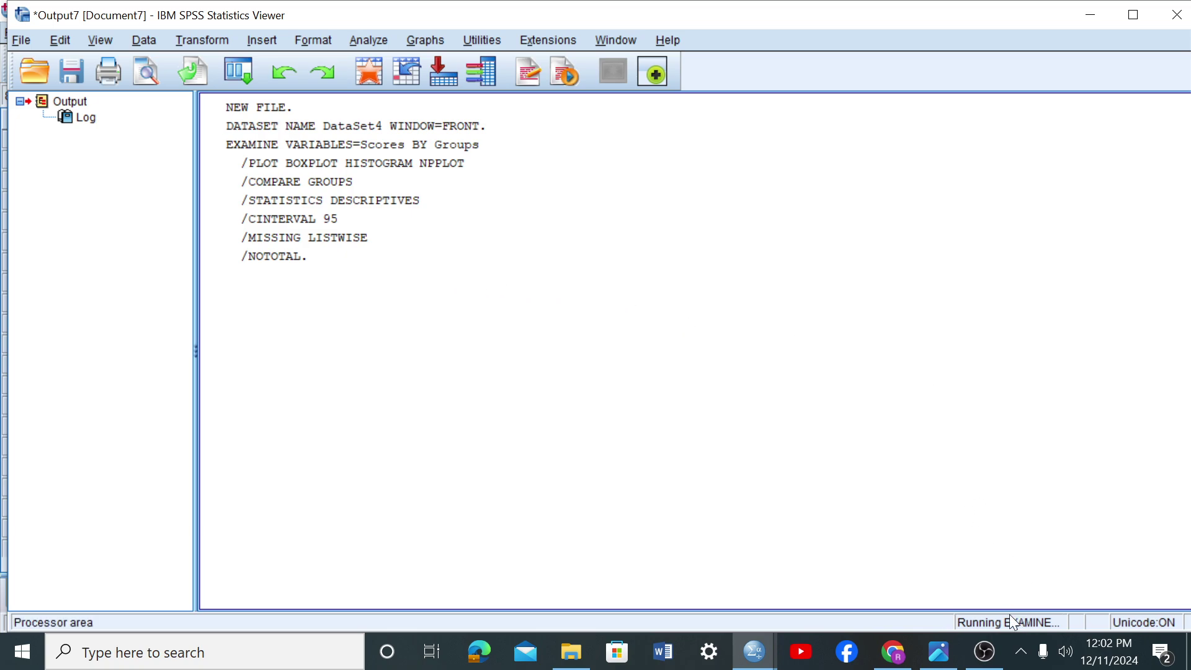
- Examine the Explore output's Case Processing Summary, Descriptives and Tests of Normality tables for the three groups
{"action": "left_click", "coordinate": [256, 234]}
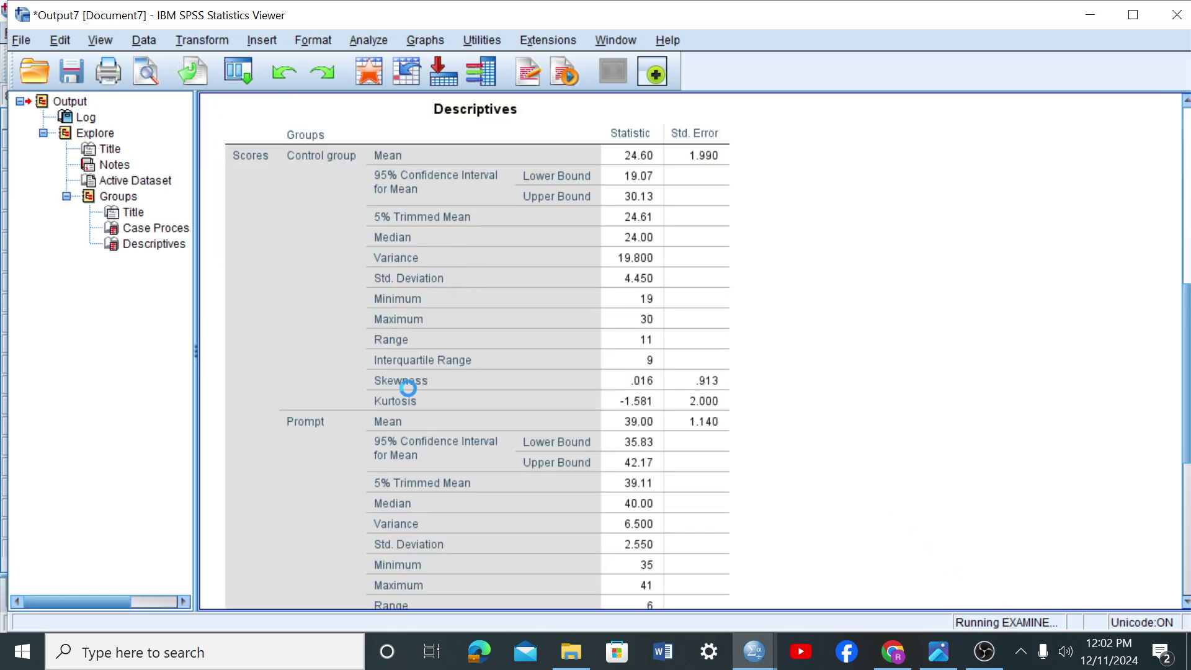
{"action": "scroll", "coordinate": [604, 361], "scroll_direction": "down", "scroll_amount": 10}
{"action": "scroll", "coordinate": [611, 374], "scroll_direction": "down", "scroll_amount": 10}
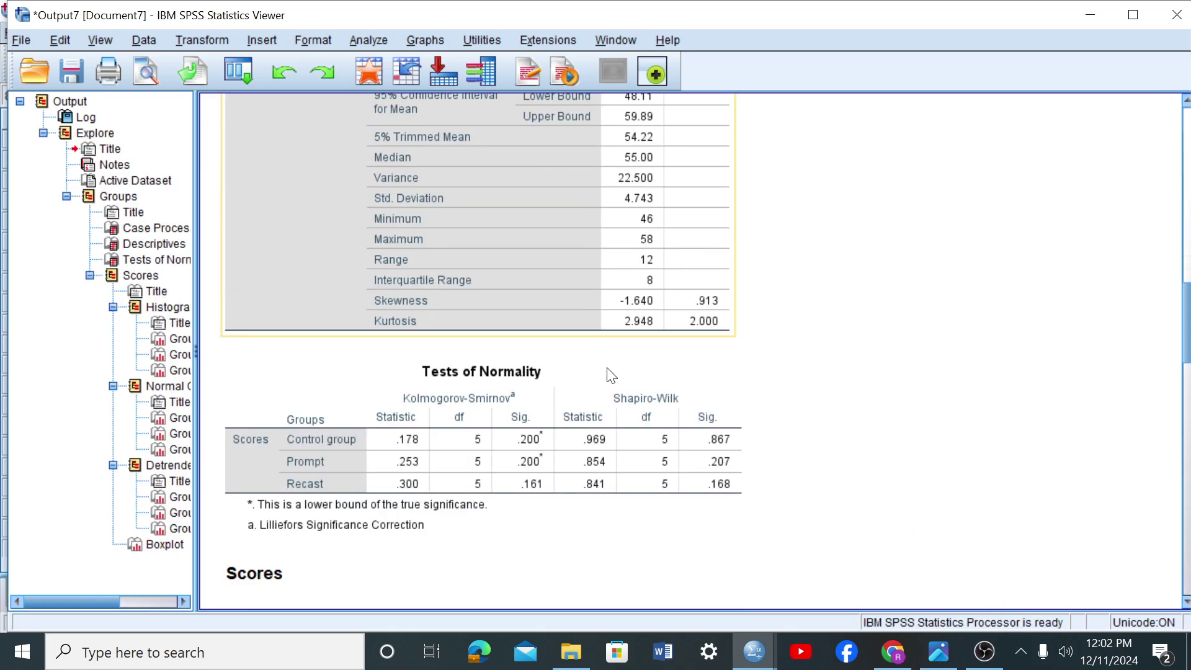
{"action": "scroll", "coordinate": [611, 375], "scroll_direction": "up", "scroll_amount": 20}
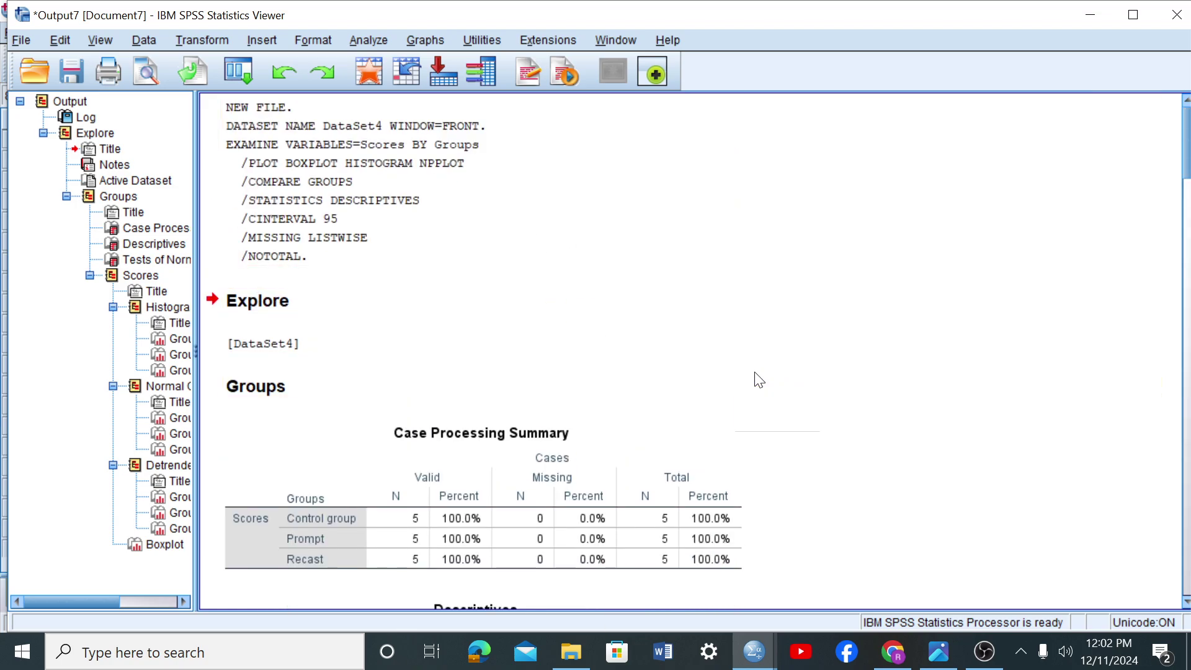
{"action": "scroll", "coordinate": [766, 375], "scroll_direction": "down", "scroll_amount": 3}
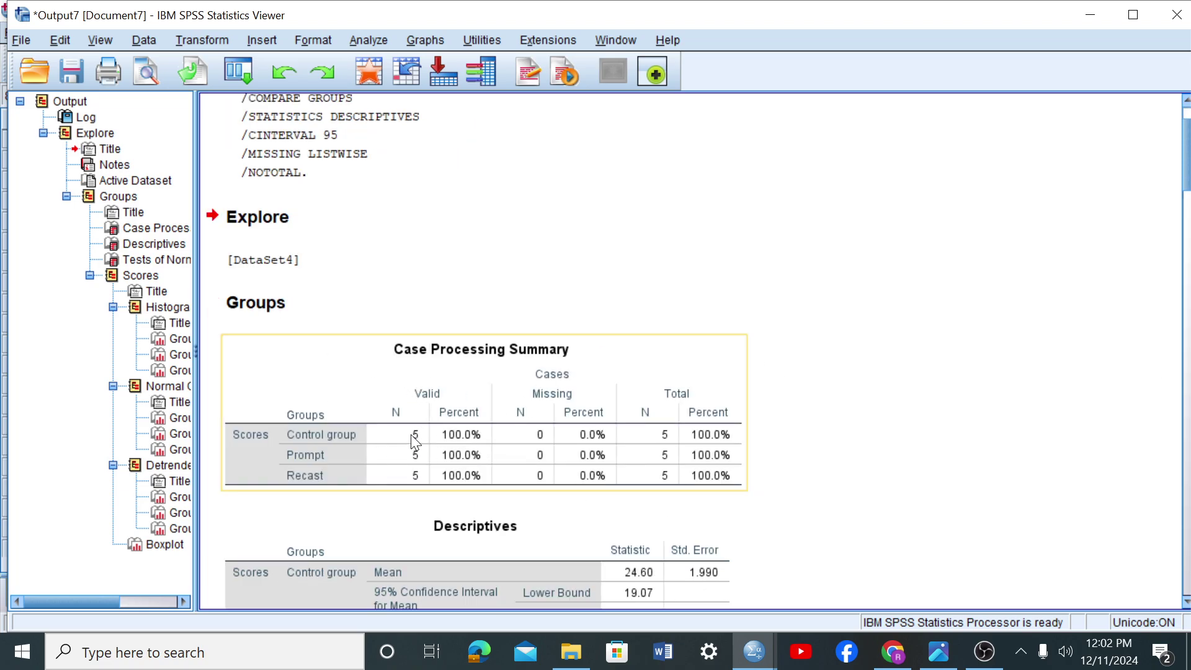
{"action": "scroll", "coordinate": [423, 435], "scroll_direction": "down", "scroll_amount": 6}
{"action": "scroll", "coordinate": [434, 418], "scroll_direction": "down", "scroll_amount": 12}
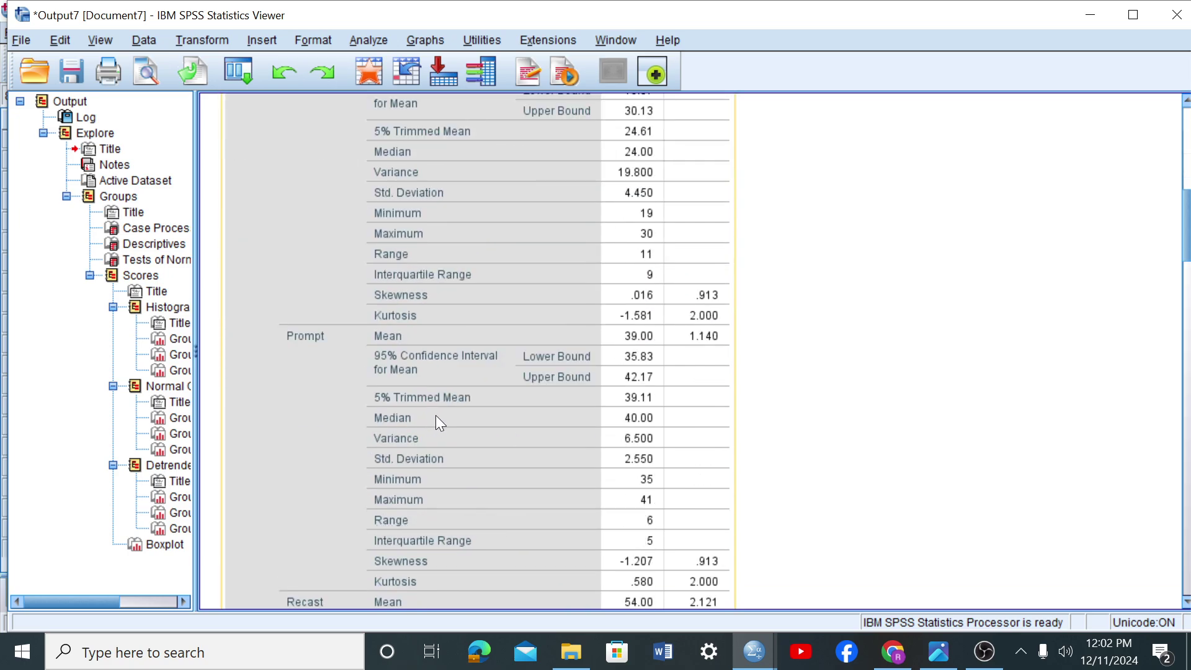
{"action": "scroll", "coordinate": [435, 415], "scroll_direction": "up", "scroll_amount": 6}
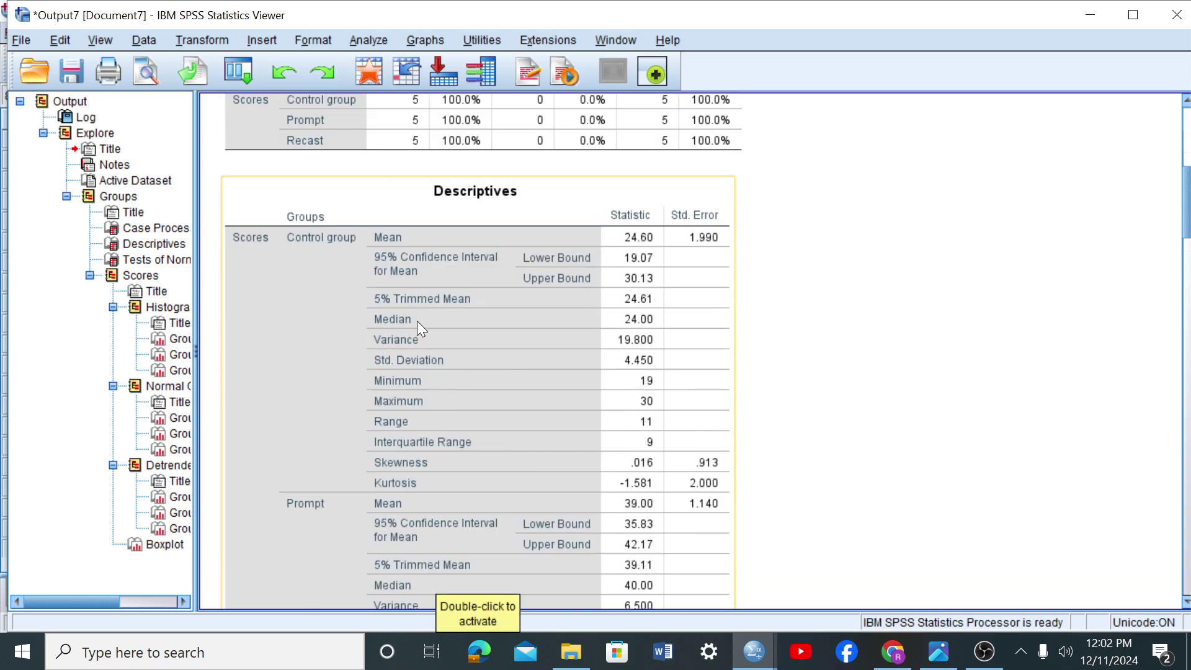
{"action": "scroll", "coordinate": [417, 322], "scroll_direction": "down", "scroll_amount": 20}
{"action": "scroll", "coordinate": [417, 319], "scroll_direction": "down", "scroll_amount": 6}
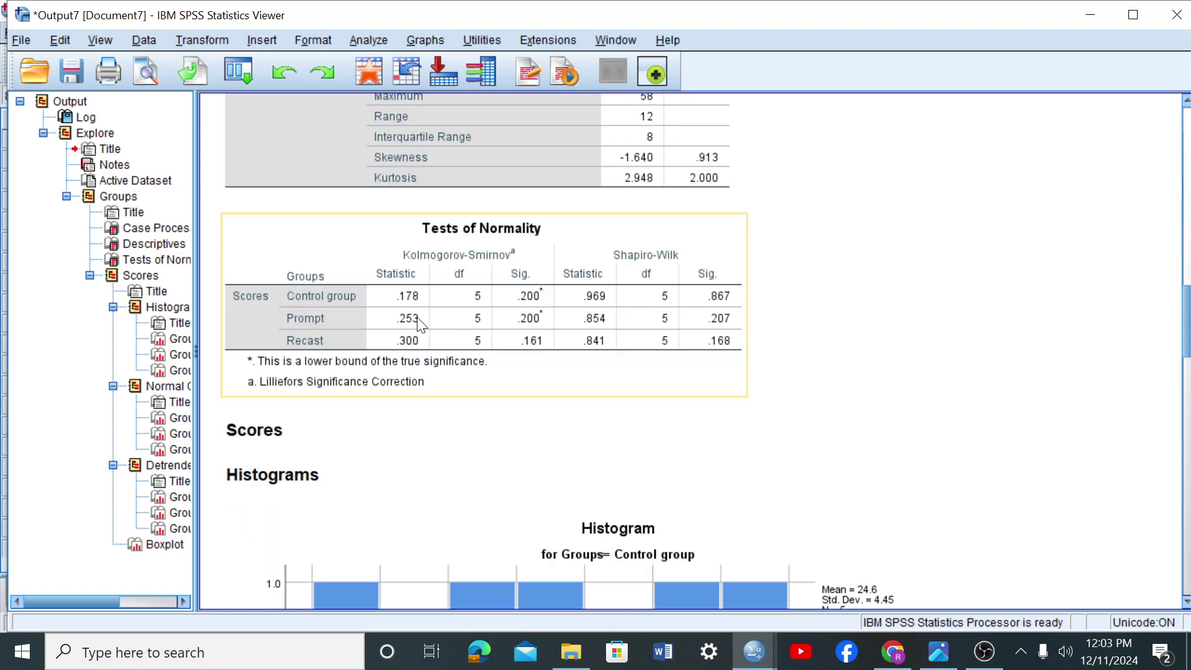
{"action": "scroll", "coordinate": [434, 331], "scroll_direction": "down", "scroll_amount": 6}
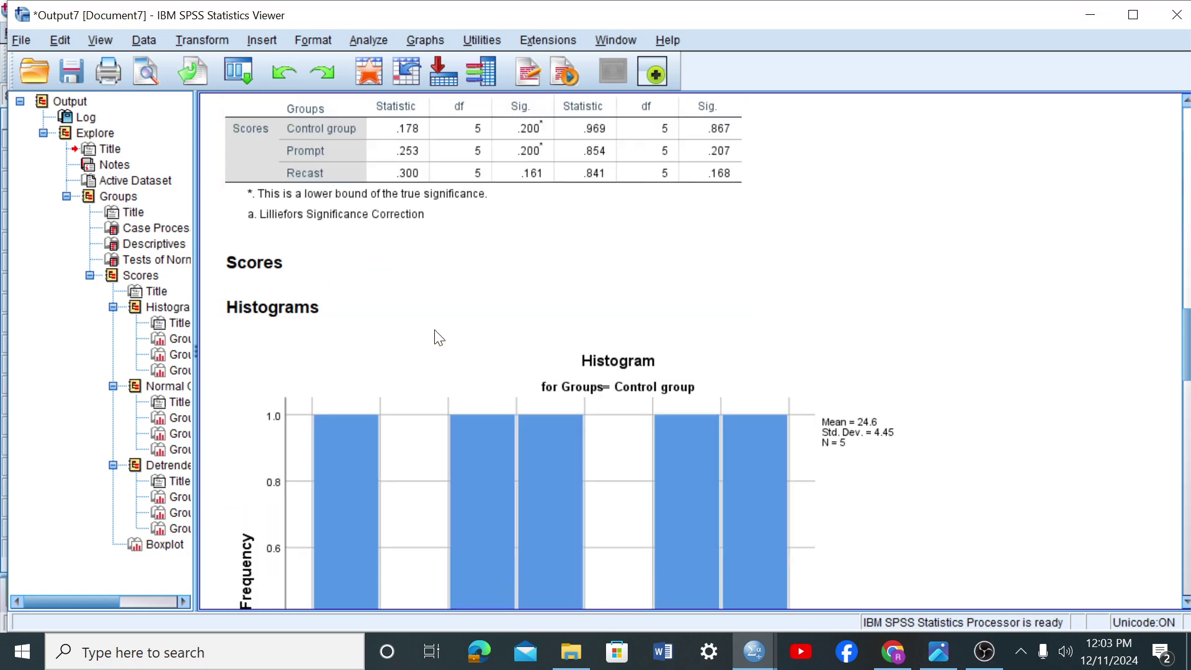
{"action": "scroll", "coordinate": [439, 338], "scroll_direction": "up", "scroll_amount": 3}
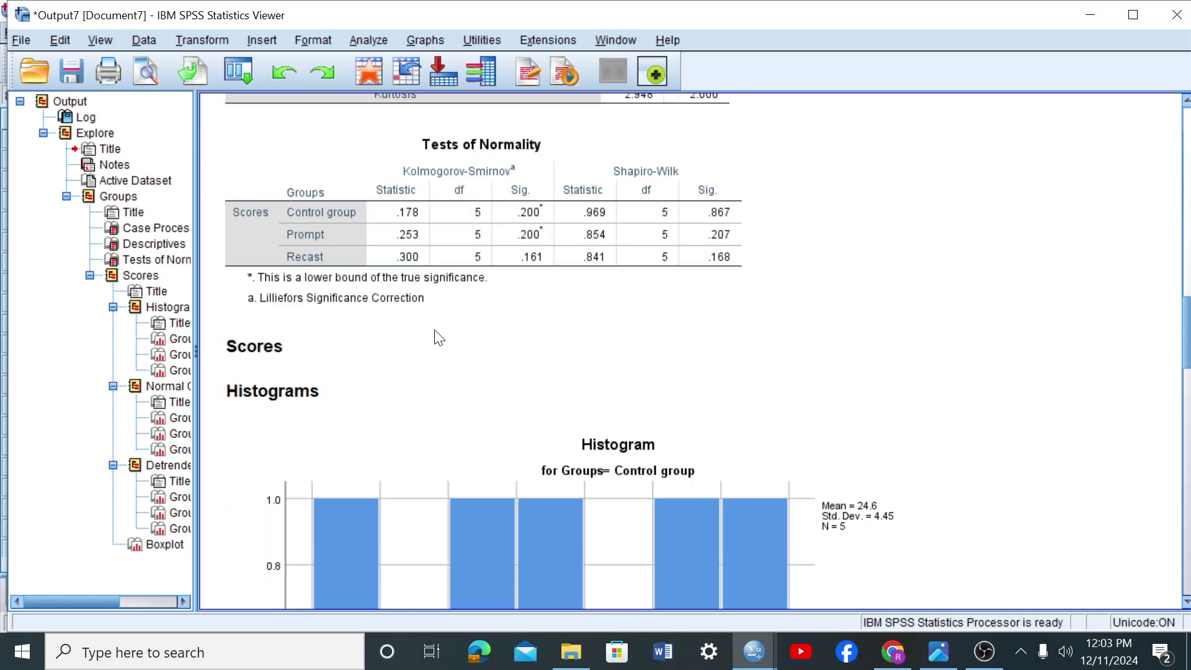
{"action": "left_click", "coordinate": [451, 247]}
{"action": "left_click", "coordinate": [356, 387]}
{"action": "left_click", "coordinate": [562, 440]}
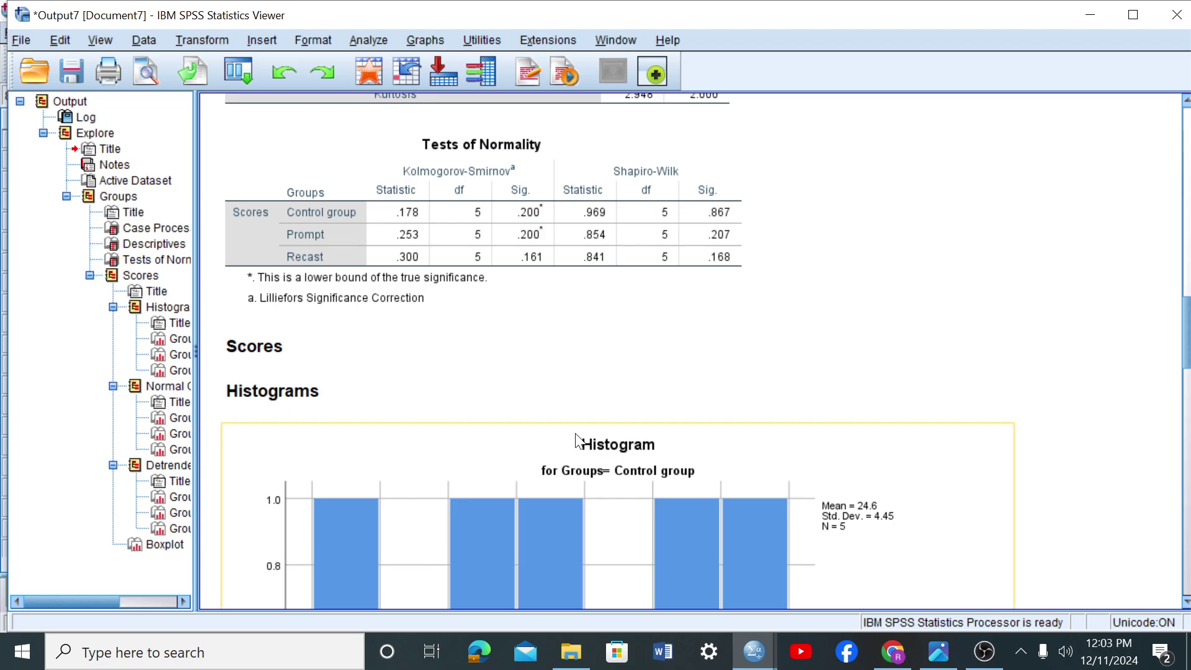
- Review the Scores histograms for the Control group, Prompt and Recast, continuing to the Control group's normal Q-Q plot
{"action": "scroll", "coordinate": [565, 403], "scroll_direction": "down", "scroll_amount": 5}
{"action": "scroll", "coordinate": [568, 364], "scroll_direction": "down", "scroll_amount": 5}
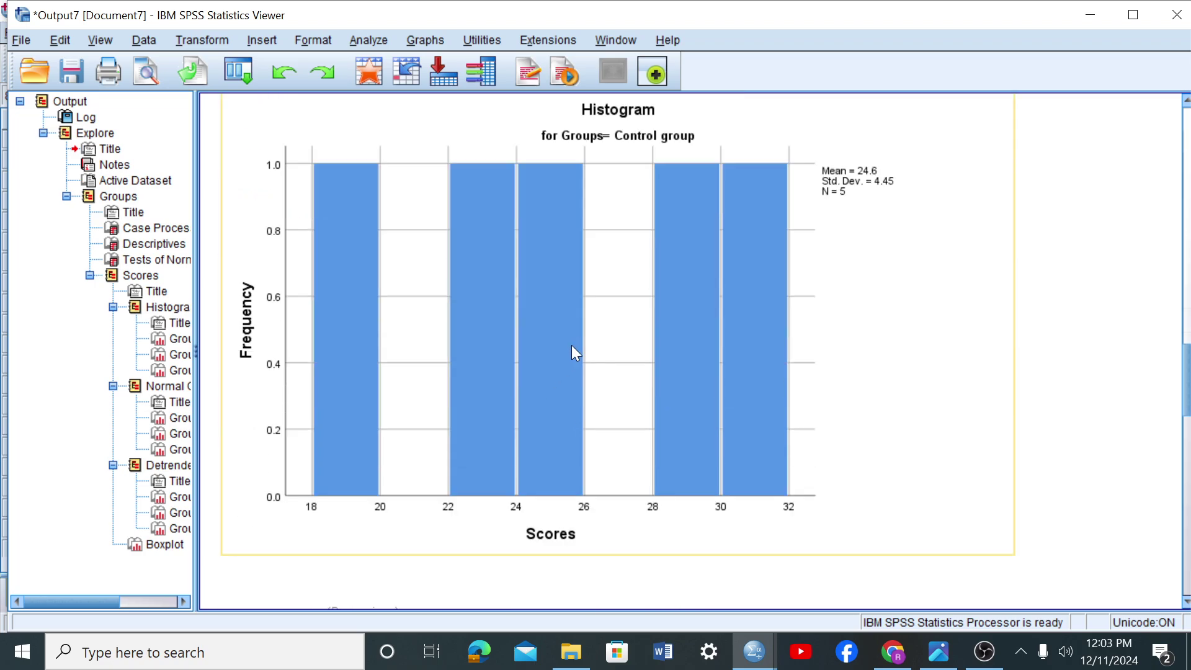
{"action": "scroll", "coordinate": [555, 465], "scroll_direction": "up", "scroll_amount": 3}
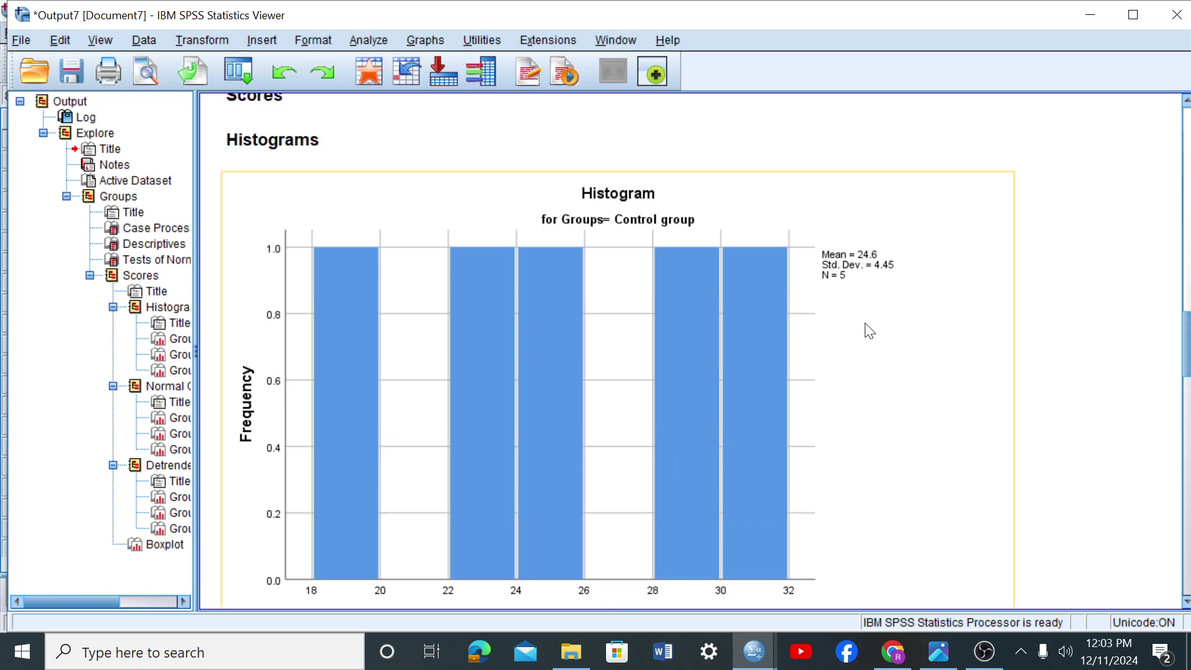
{"action": "scroll", "coordinate": [778, 402], "scroll_direction": "down", "scroll_amount": 5}
{"action": "scroll", "coordinate": [774, 395], "scroll_direction": "down", "scroll_amount": 10}
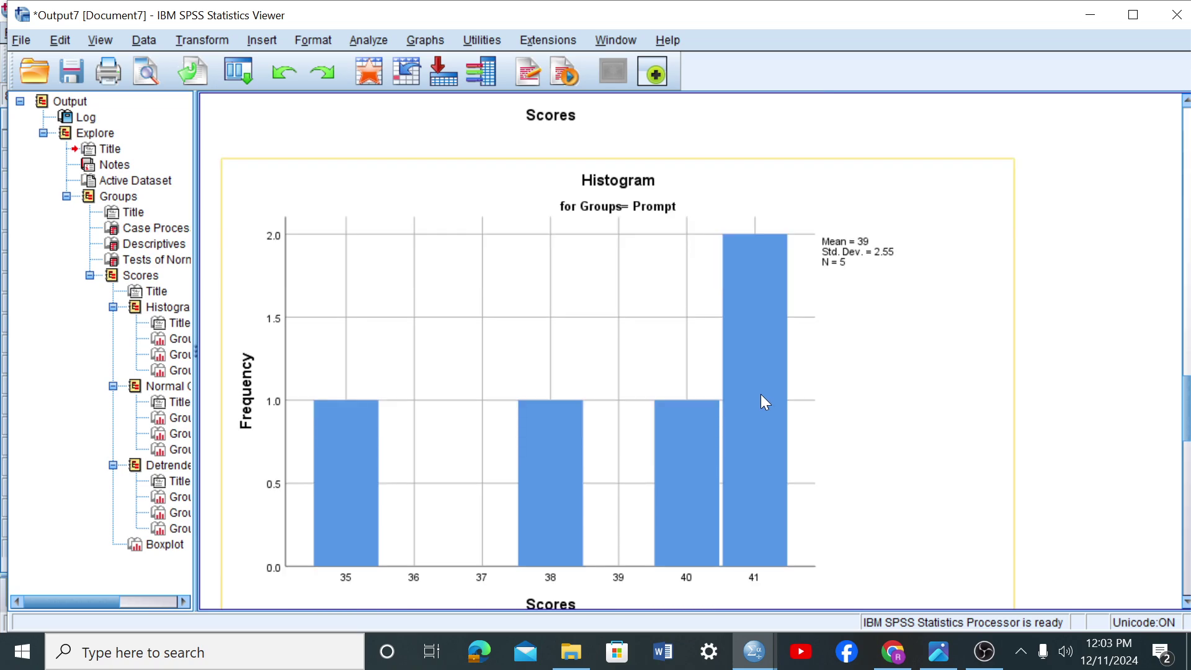
{"action": "scroll", "coordinate": [580, 304], "scroll_direction": "down", "scroll_amount": 3}
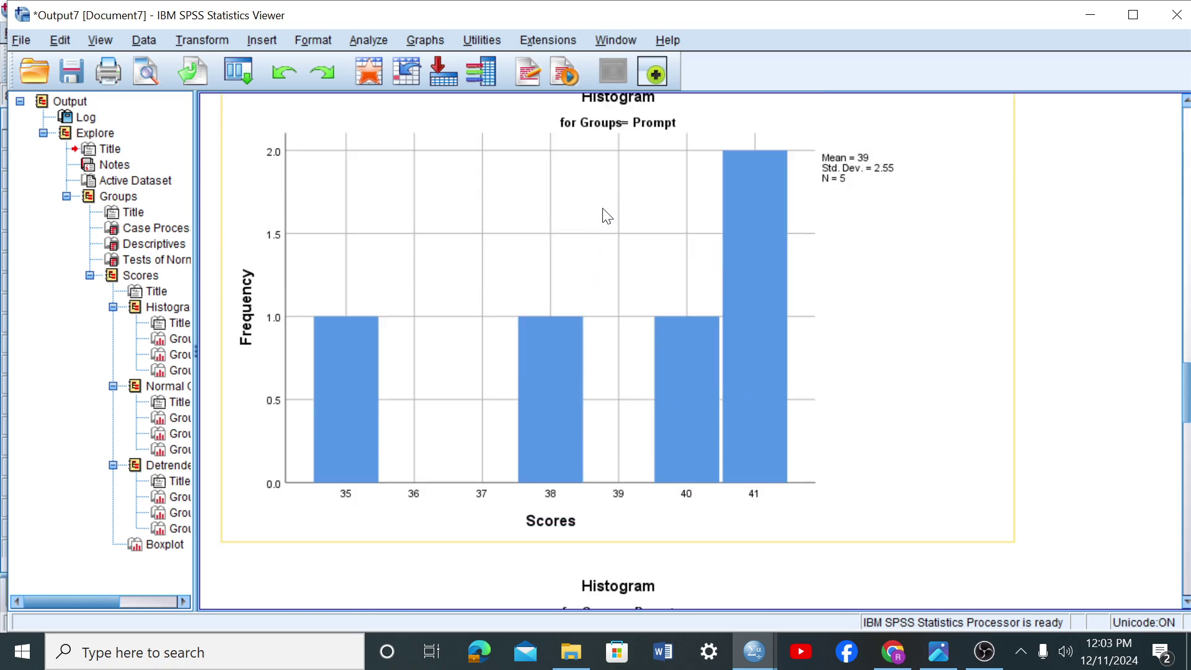
{"action": "scroll", "coordinate": [620, 192], "scroll_direction": "down", "scroll_amount": 3}
{"action": "scroll", "coordinate": [622, 188], "scroll_direction": "down", "scroll_amount": 10}
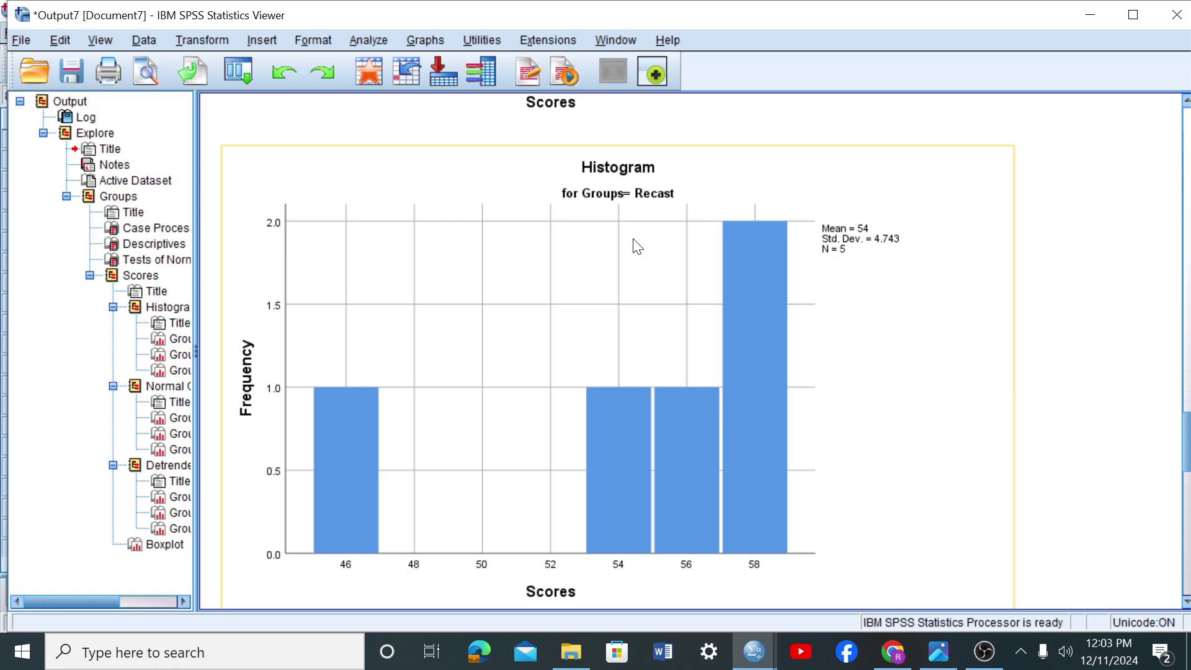
{"action": "scroll", "coordinate": [639, 246], "scroll_direction": "down", "scroll_amount": 12}
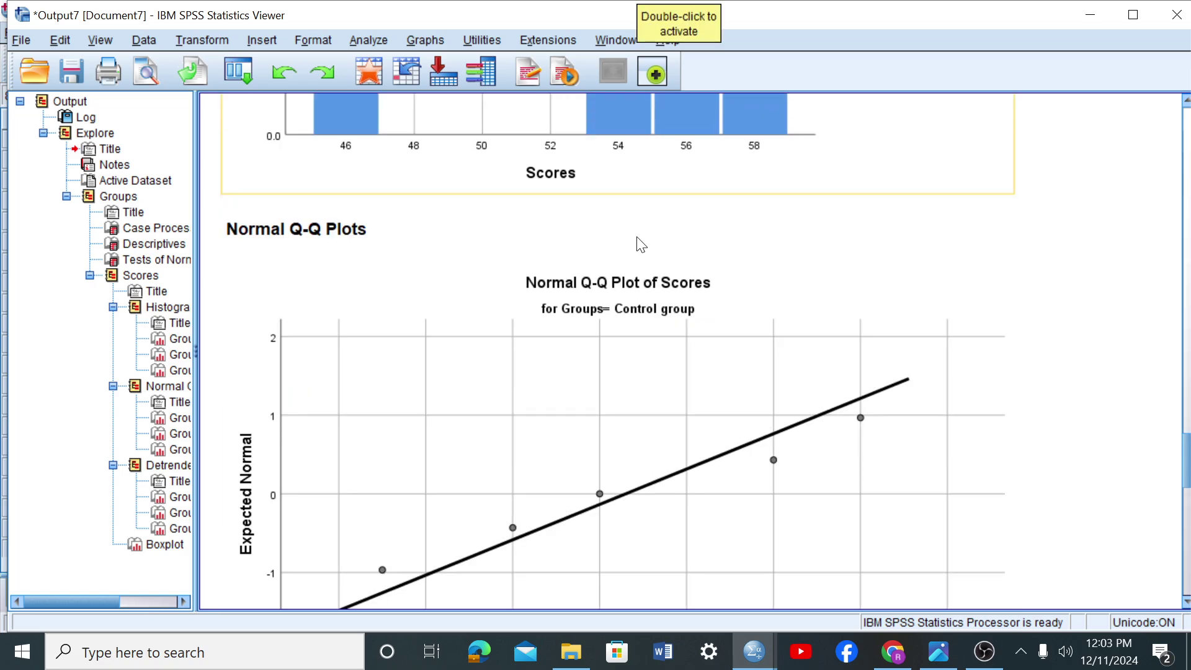
- Review the normal Q-Q plots, detrended Q-Q plots and boxplot of Scores for the Control group, Prompt and Recast
{"action": "scroll", "coordinate": [641, 244], "scroll_direction": "down", "scroll_amount": 3}
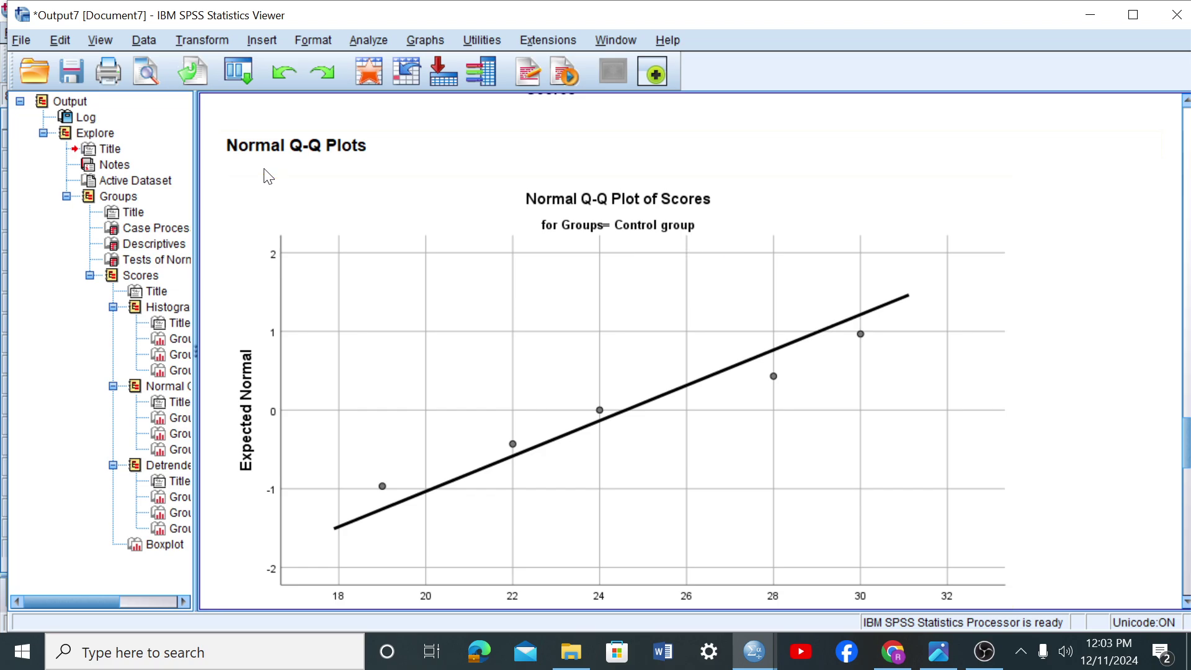
{"action": "scroll", "coordinate": [441, 174], "scroll_direction": "down", "scroll_amount": 3}
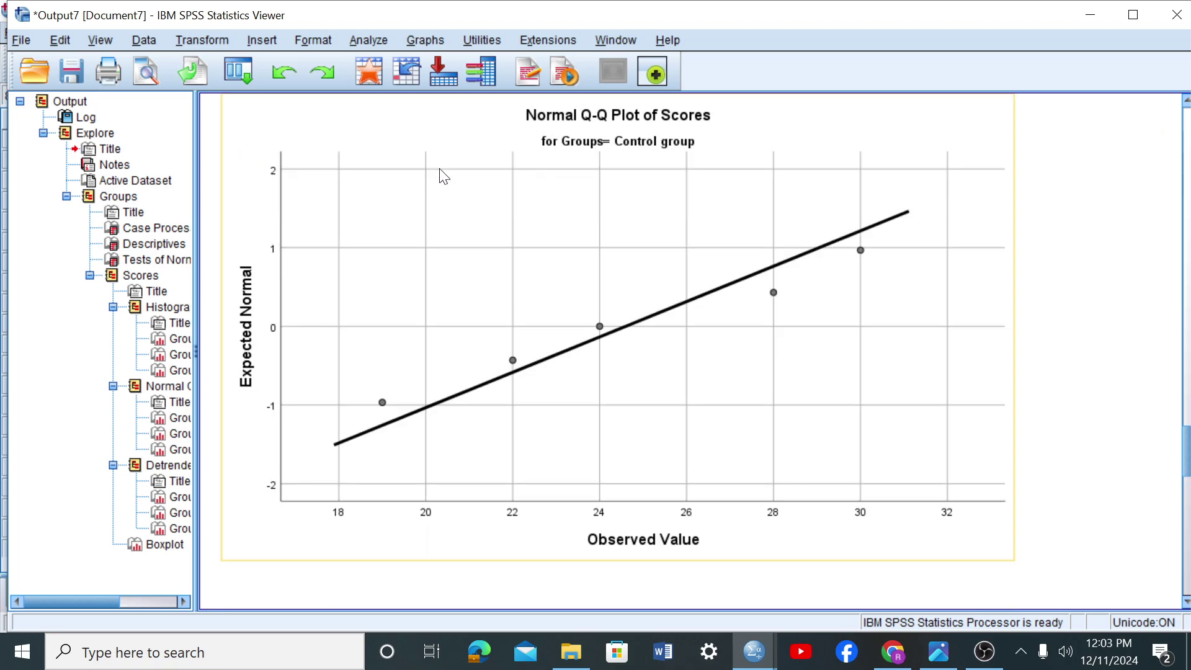
{"action": "scroll", "coordinate": [617, 316], "scroll_direction": "down", "scroll_amount": 18}
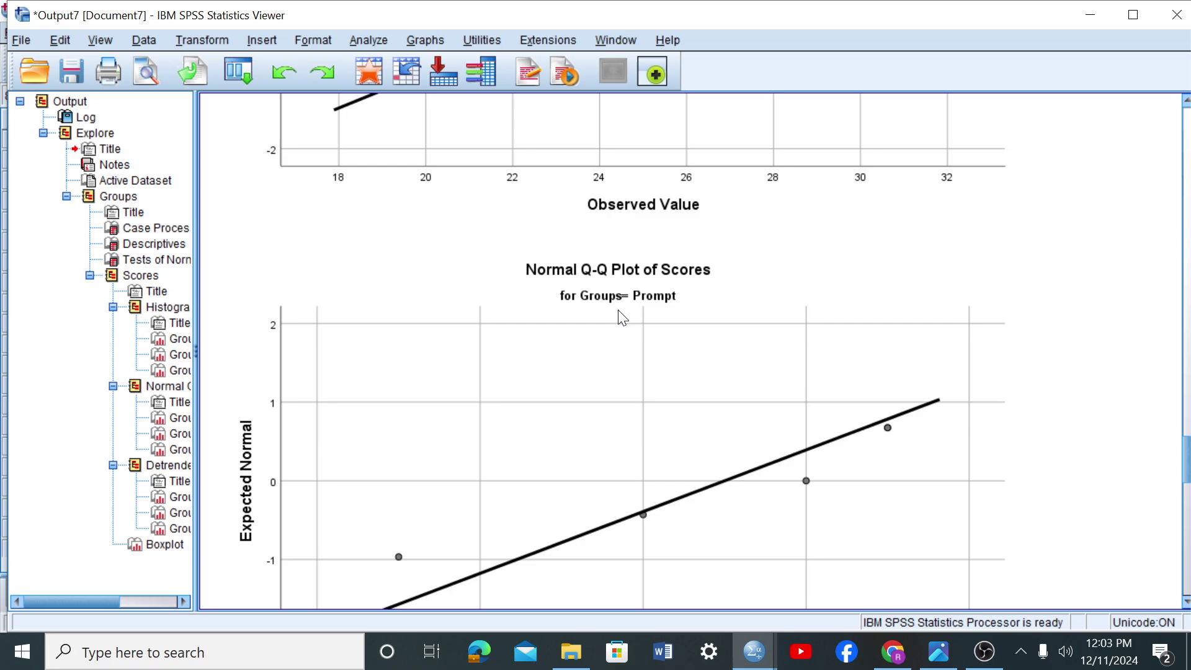
{"action": "scroll", "coordinate": [623, 317], "scroll_direction": "down", "scroll_amount": 20}
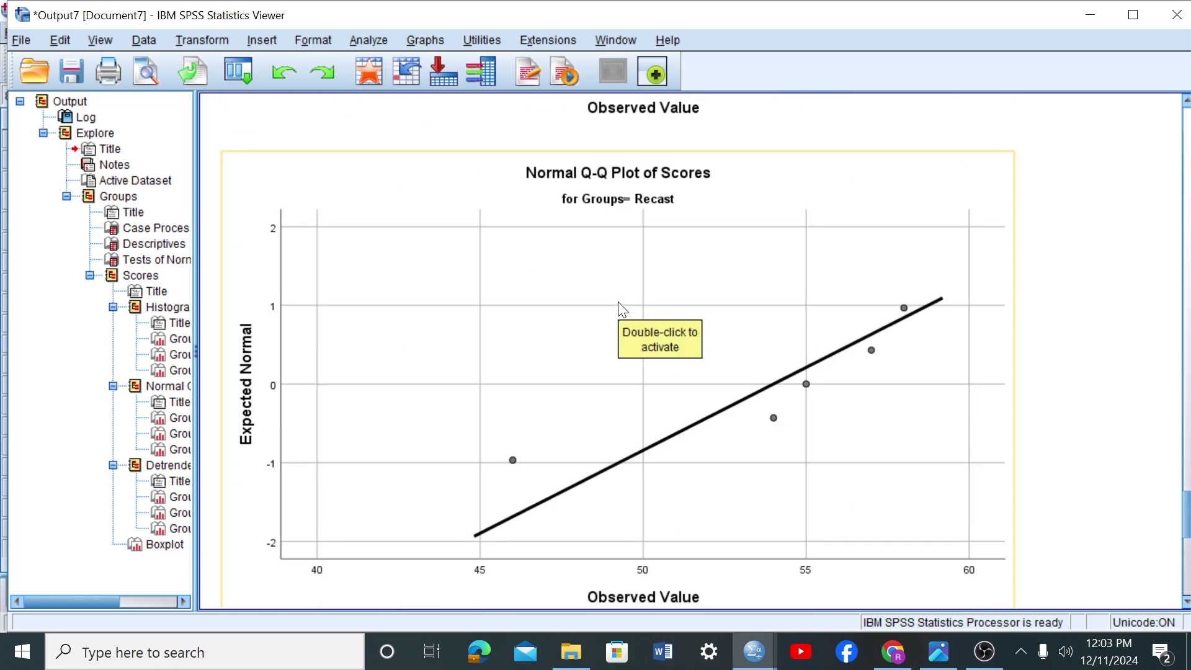
{"action": "scroll", "coordinate": [622, 308], "scroll_direction": "down", "scroll_amount": 6}
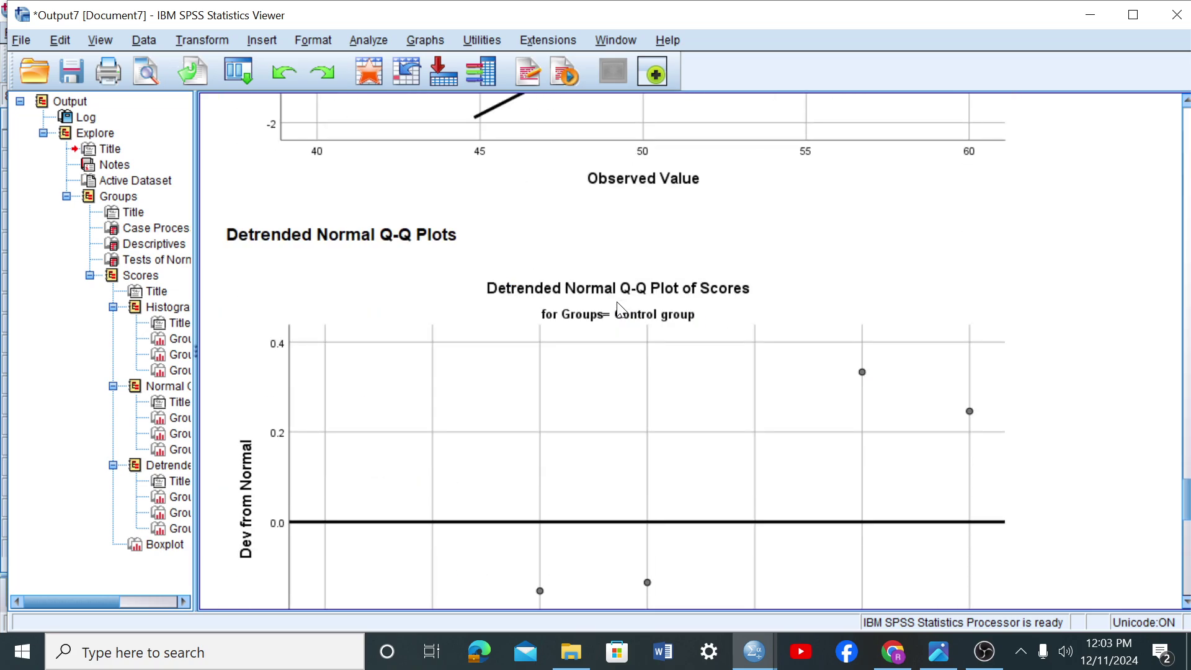
{"action": "scroll", "coordinate": [545, 313], "scroll_direction": "down", "scroll_amount": 19}
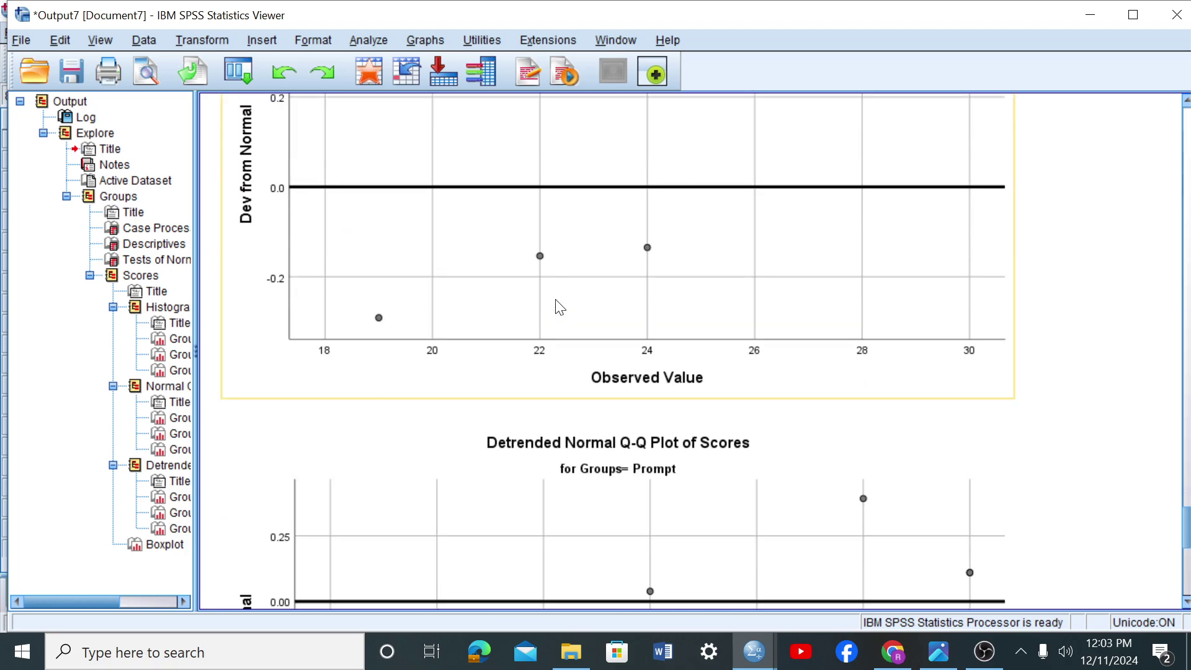
{"action": "scroll", "coordinate": [560, 307], "scroll_direction": "down", "scroll_amount": 3}
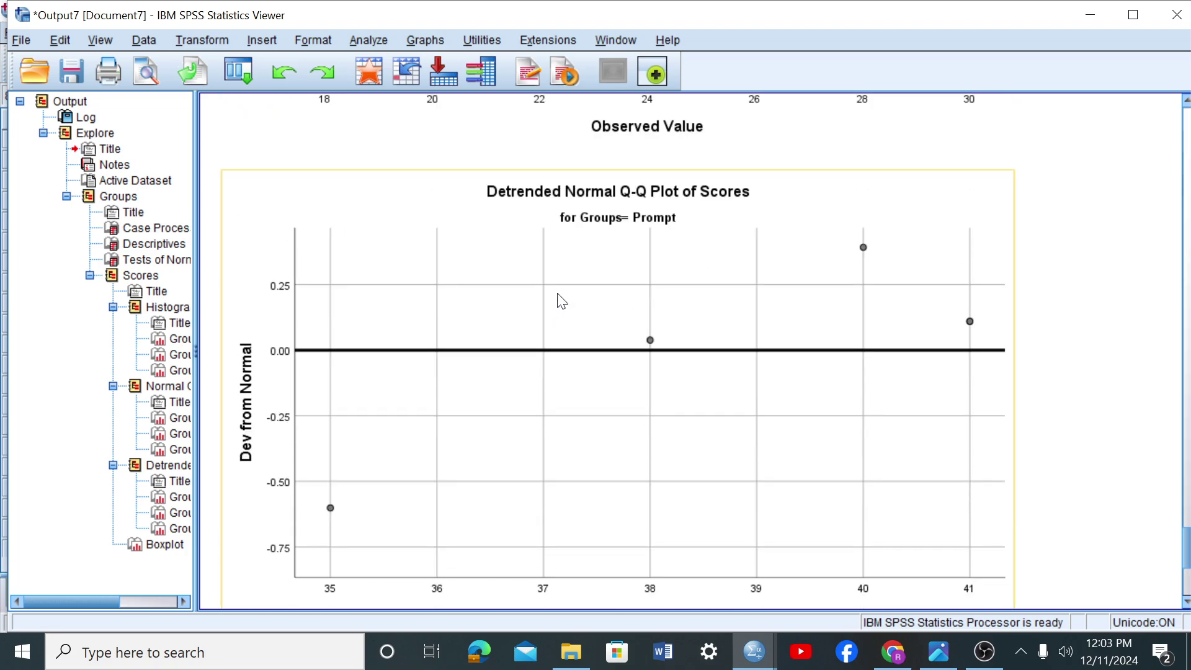
{"action": "scroll", "coordinate": [562, 303], "scroll_direction": "down", "scroll_amount": 12}
{"action": "scroll", "coordinate": [557, 294], "scroll_direction": "down", "scroll_amount": 15}
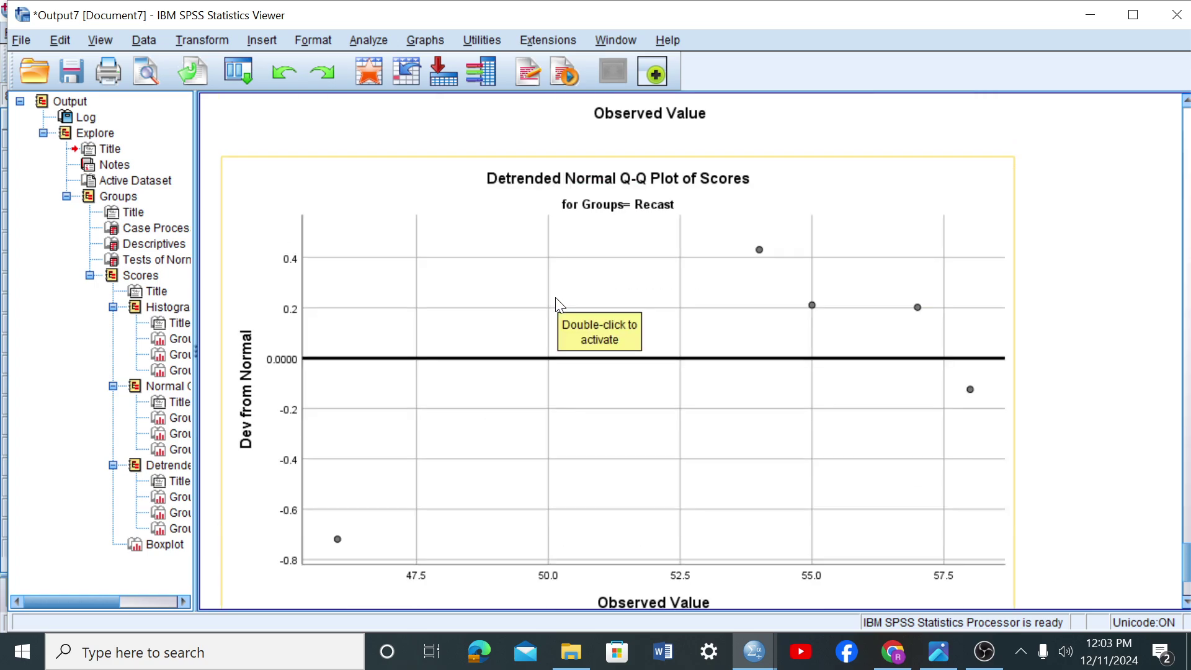
{"action": "scroll", "coordinate": [557, 298], "scroll_direction": "down", "scroll_amount": 6}
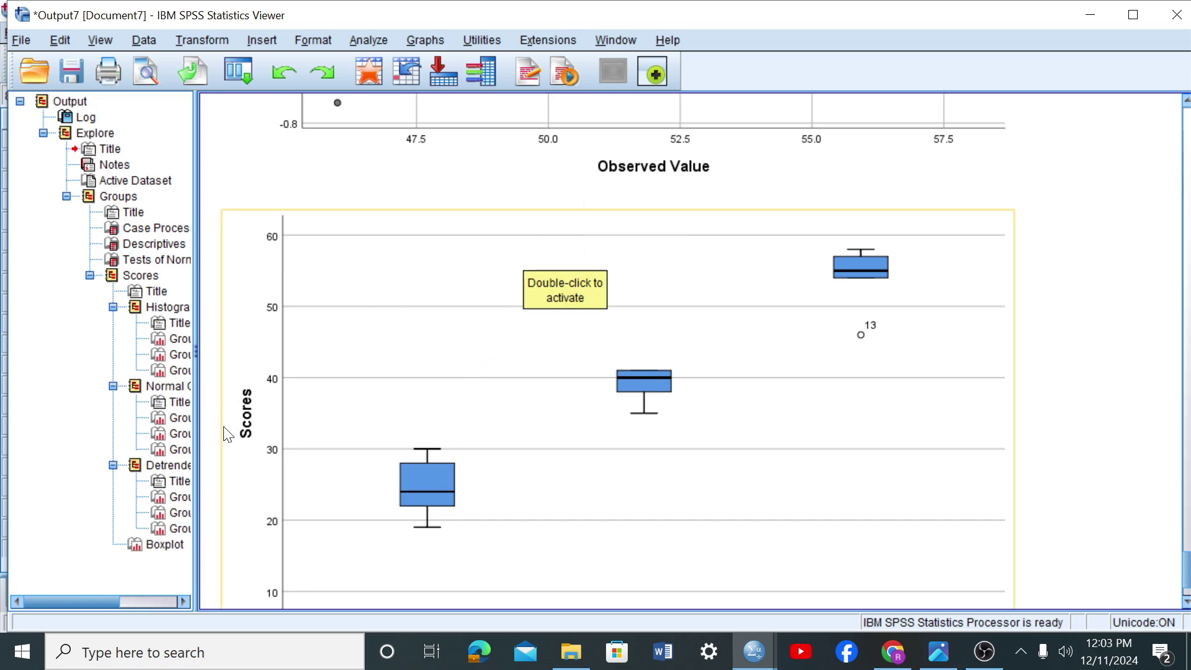
{"action": "scroll", "coordinate": [261, 418], "scroll_direction": "down", "scroll_amount": 3}
{"action": "scroll", "coordinate": [278, 387], "scroll_direction": "down", "scroll_amount": 1}
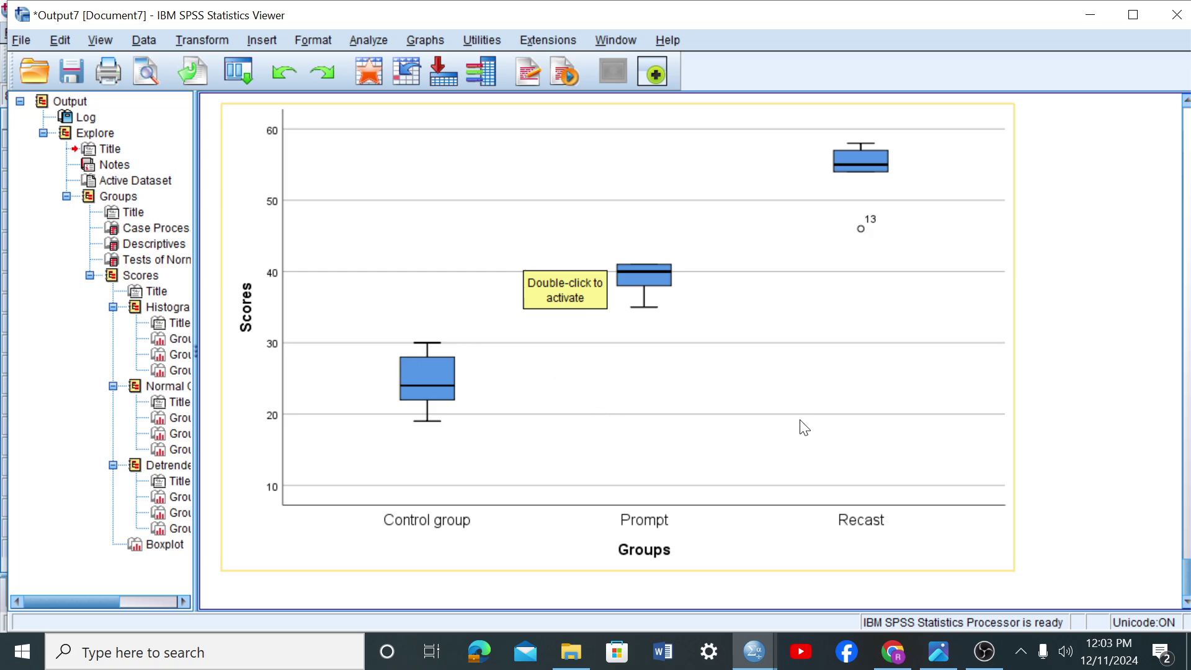
{"action": "scroll", "coordinate": [793, 437], "scroll_direction": "up", "scroll_amount": 20}
{"action": "scroll", "coordinate": [753, 427], "scroll_direction": "up", "scroll_amount": 18}
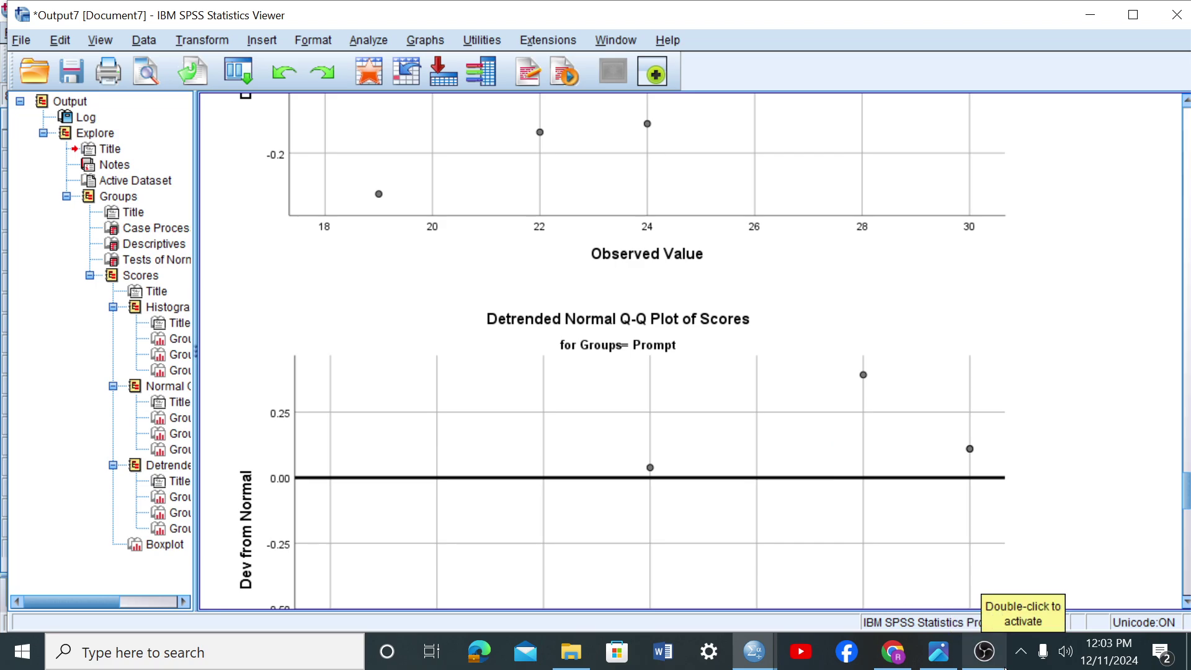
{"action": "left_click", "coordinate": [984, 651]}
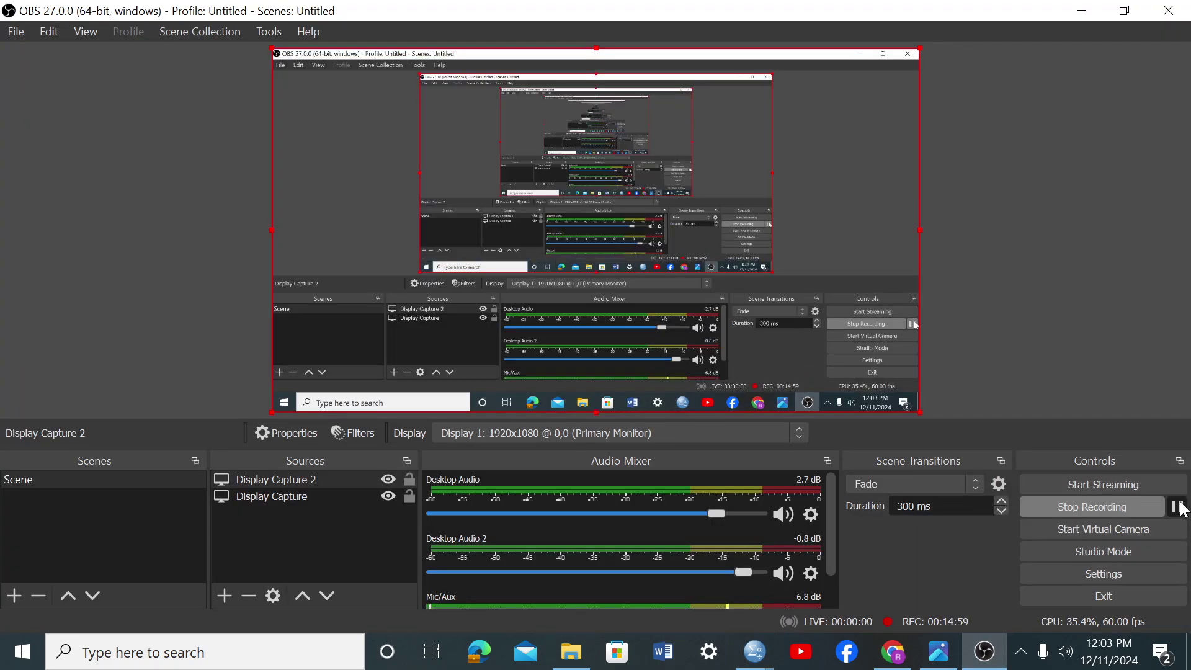
{"action": "left_click", "coordinate": [1176, 506]}
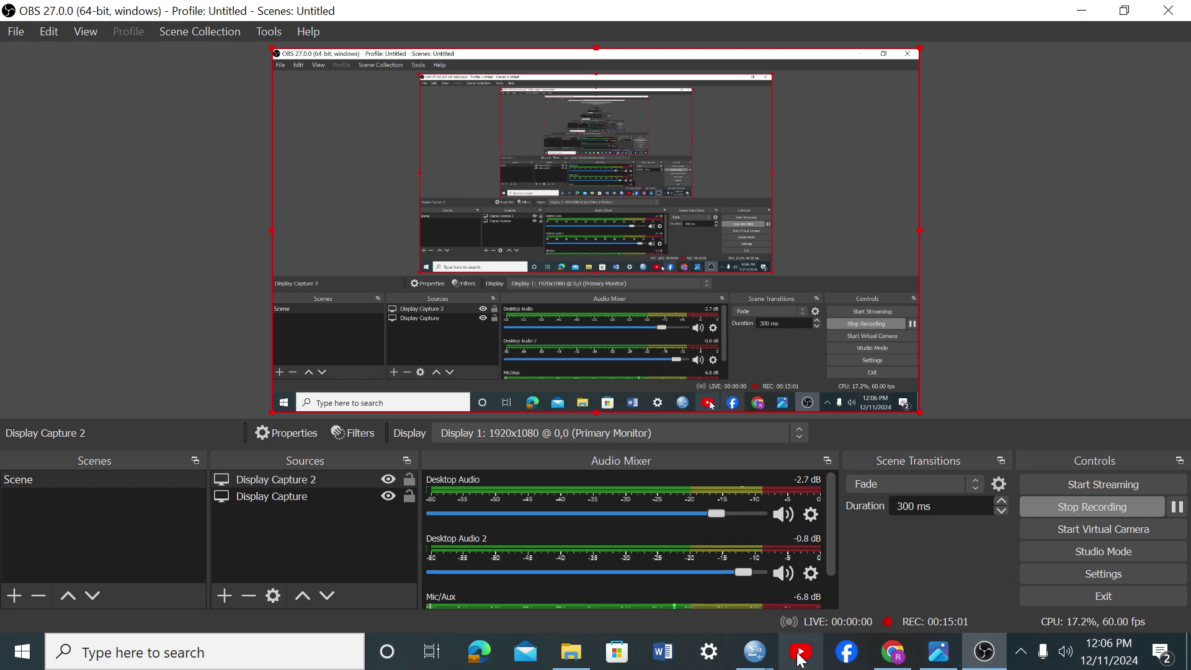
{"action": "mouse_move", "coordinate": [753, 651]}
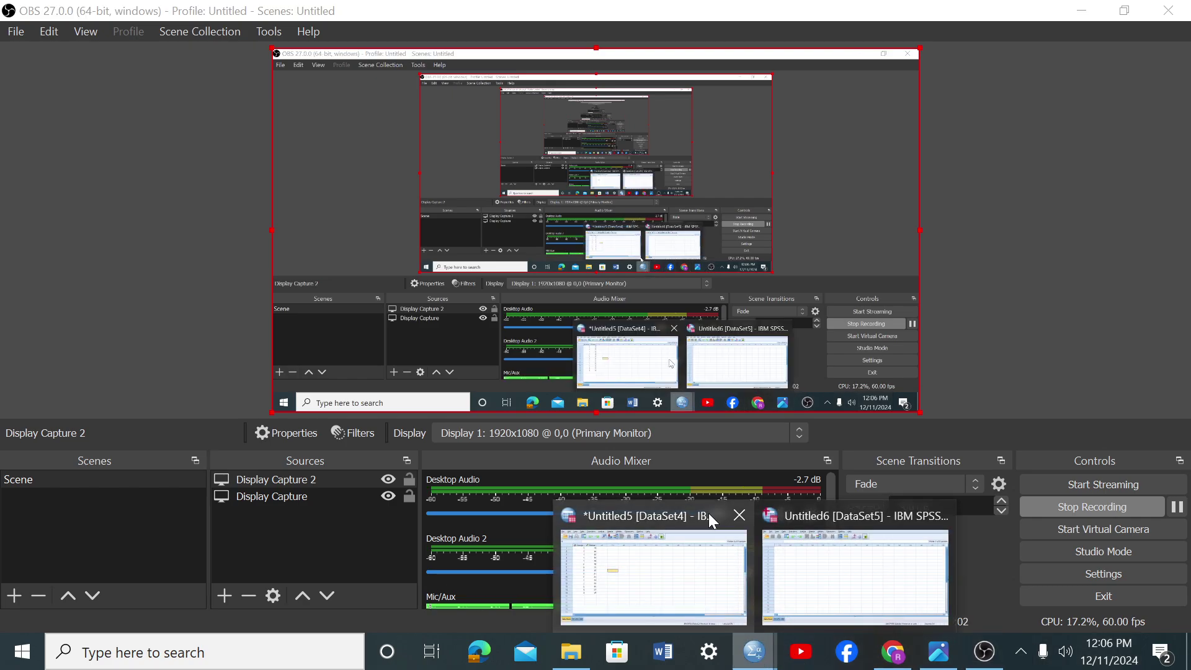
{"action": "left_click", "coordinate": [815, 579]}
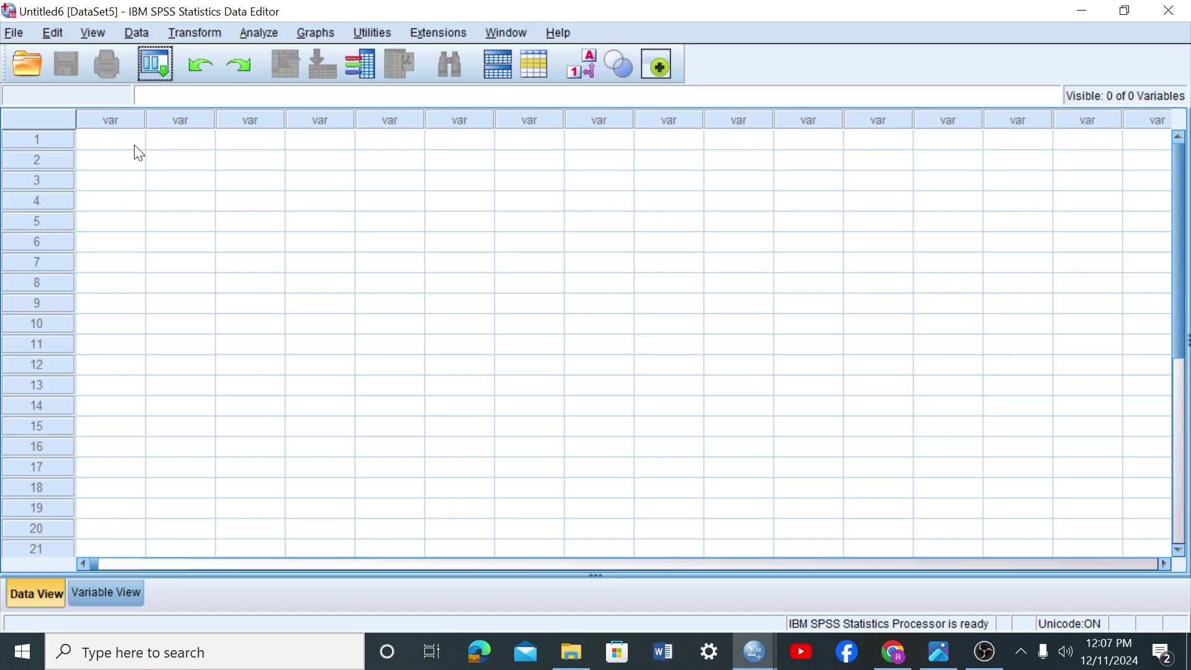
{"action": "left_click", "coordinate": [992, 661]}
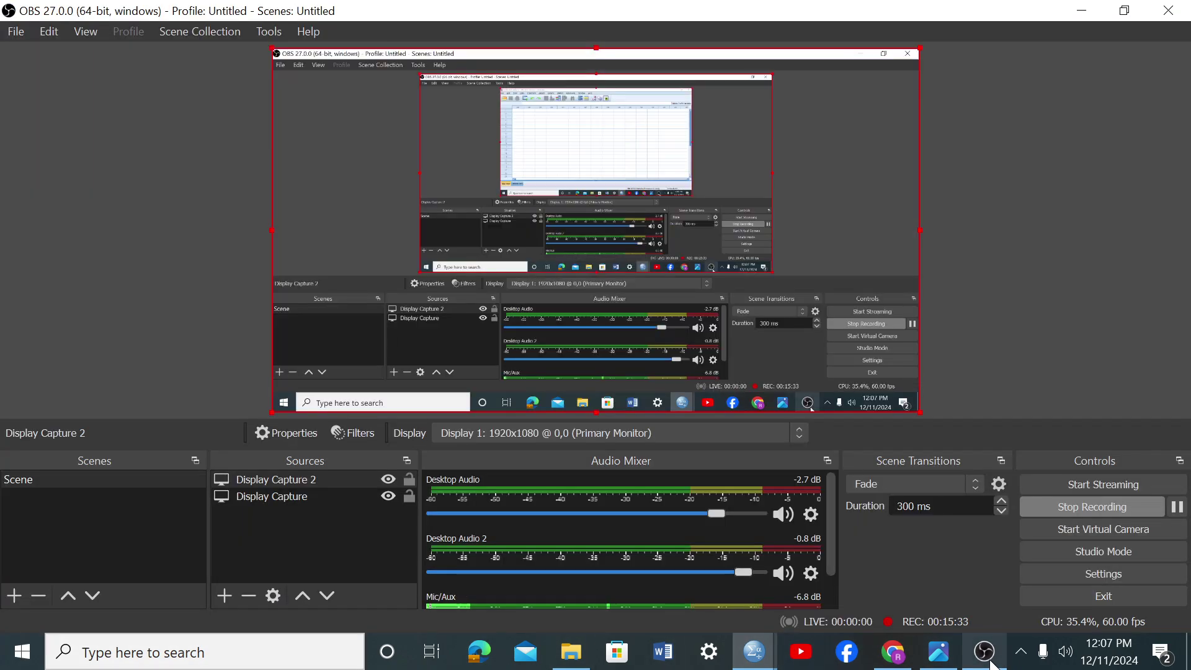
{"action": "left_click", "coordinate": [1176, 506]}
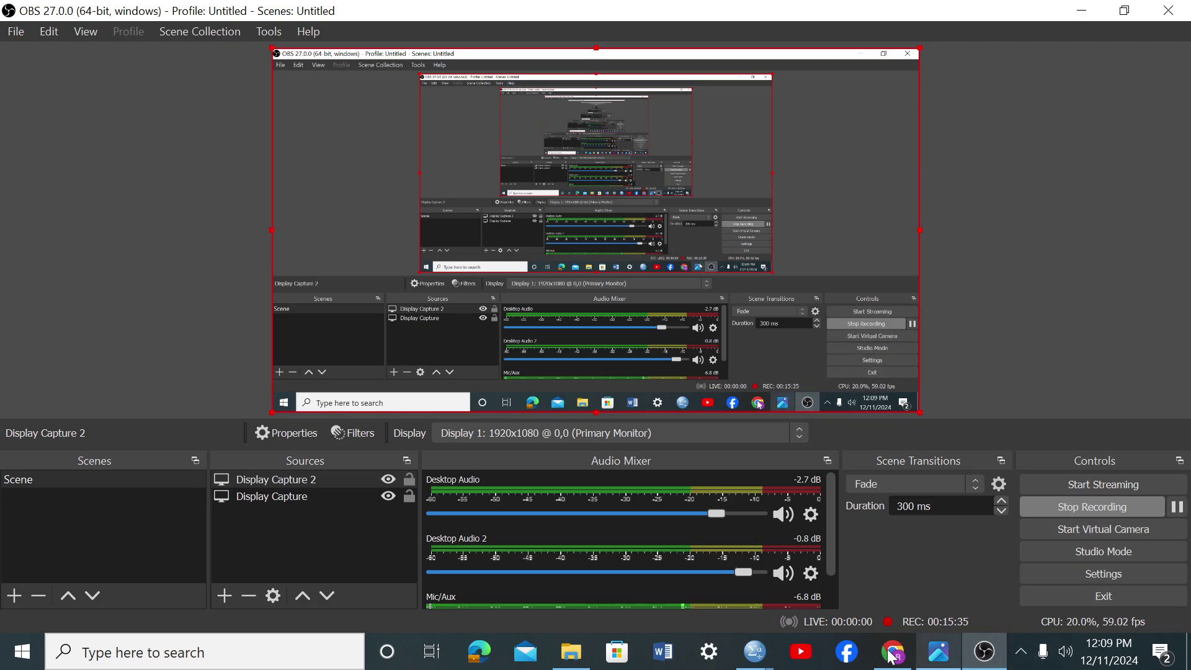
- Switch to the empty Untitled6 dataset in SPSS and define two variables named Groups and Score
{"action": "left_click", "coordinate": [757, 658]}
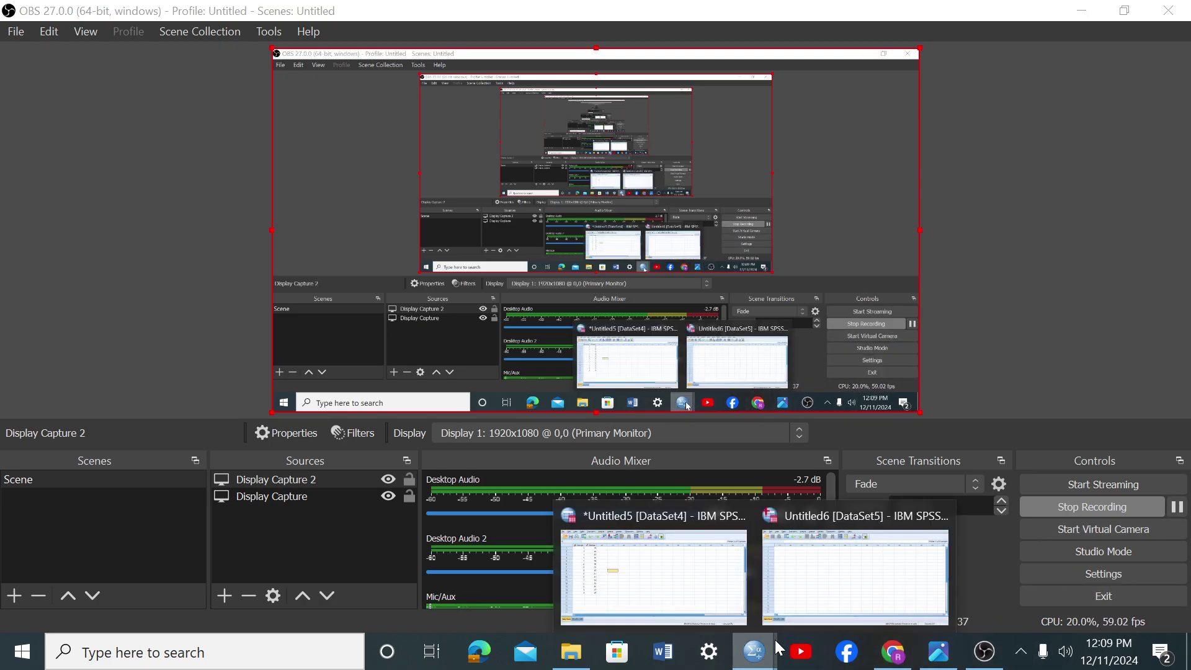
{"action": "left_click", "coordinate": [837, 576]}
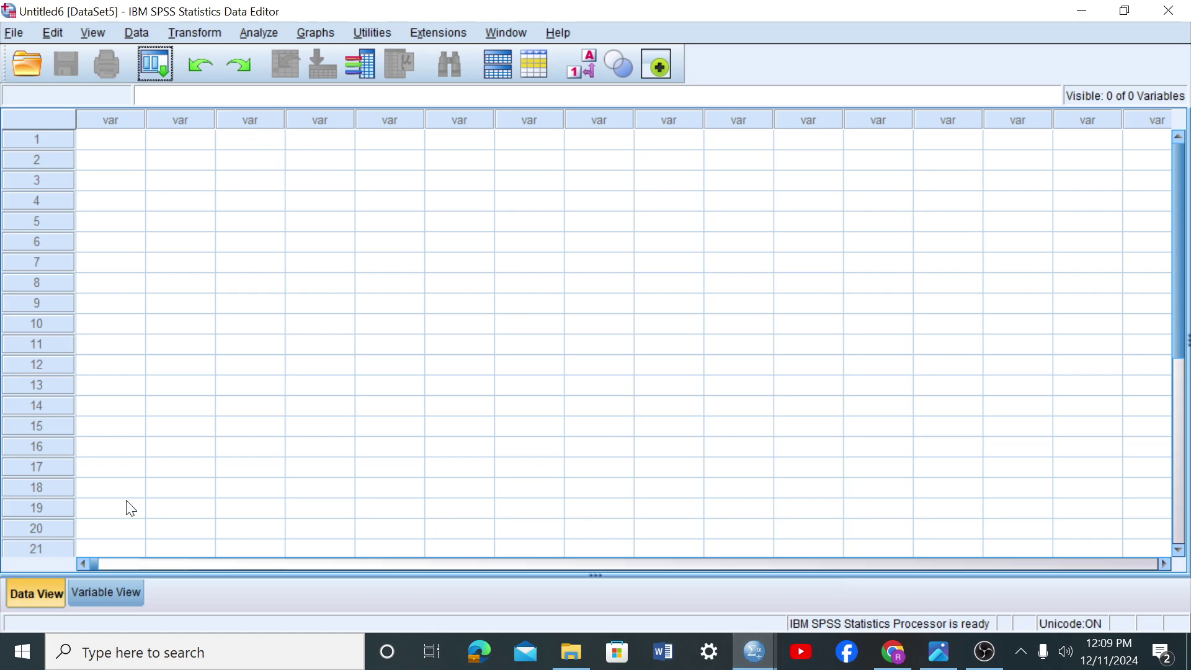
{"action": "left_click", "coordinate": [117, 589]}
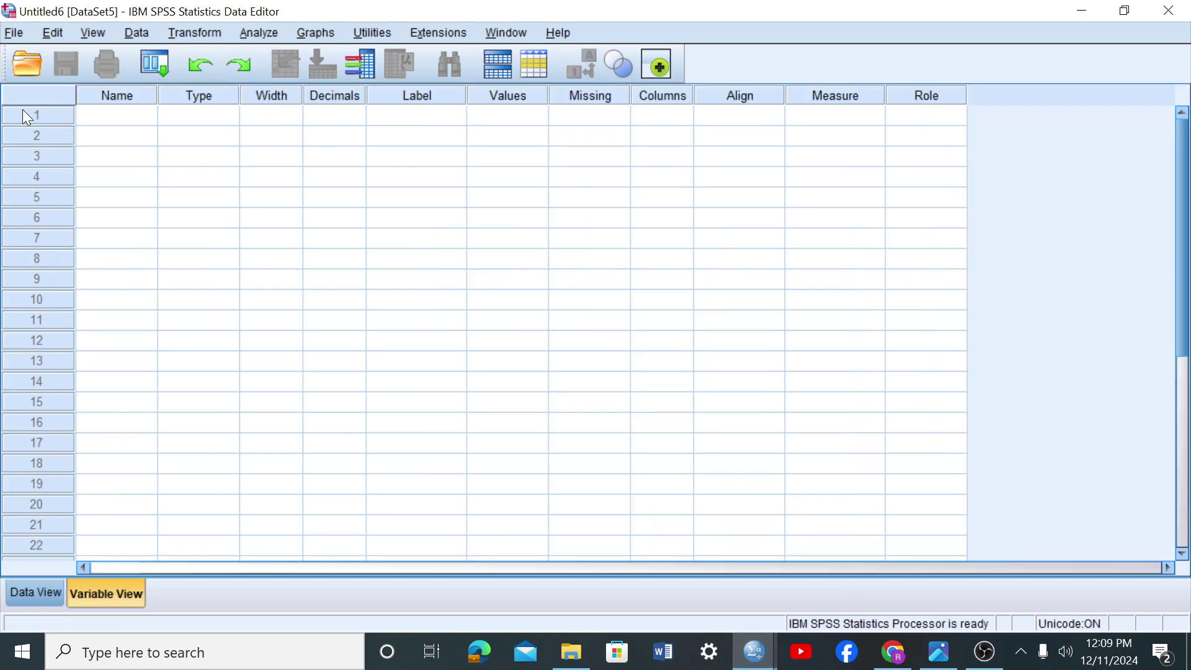
{"action": "left_click", "coordinate": [115, 117]}
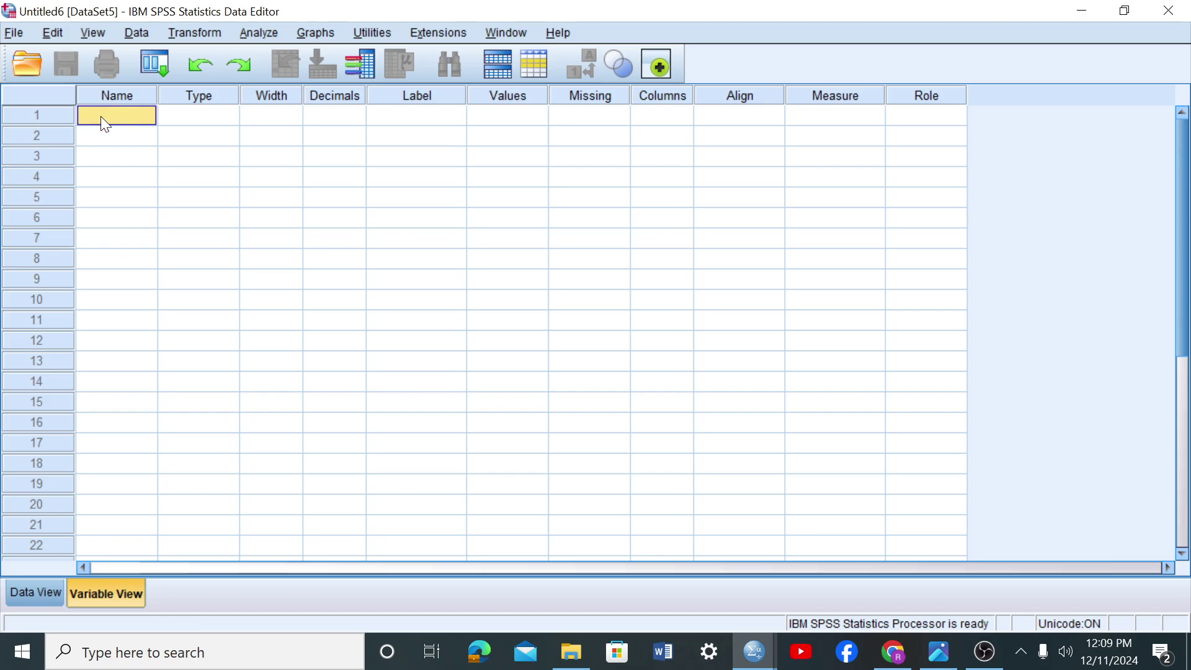
{"action": "type", "text": "Groups"}
{"action": "key", "text": "Return"}
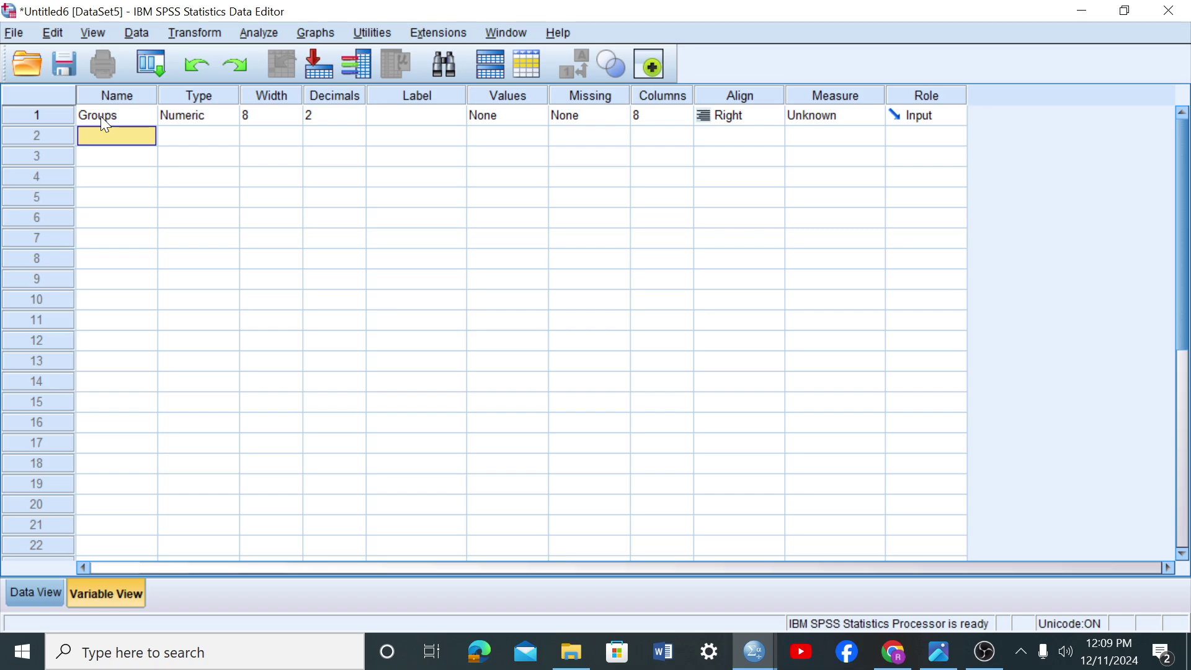
{"action": "type", "text": "Score"}
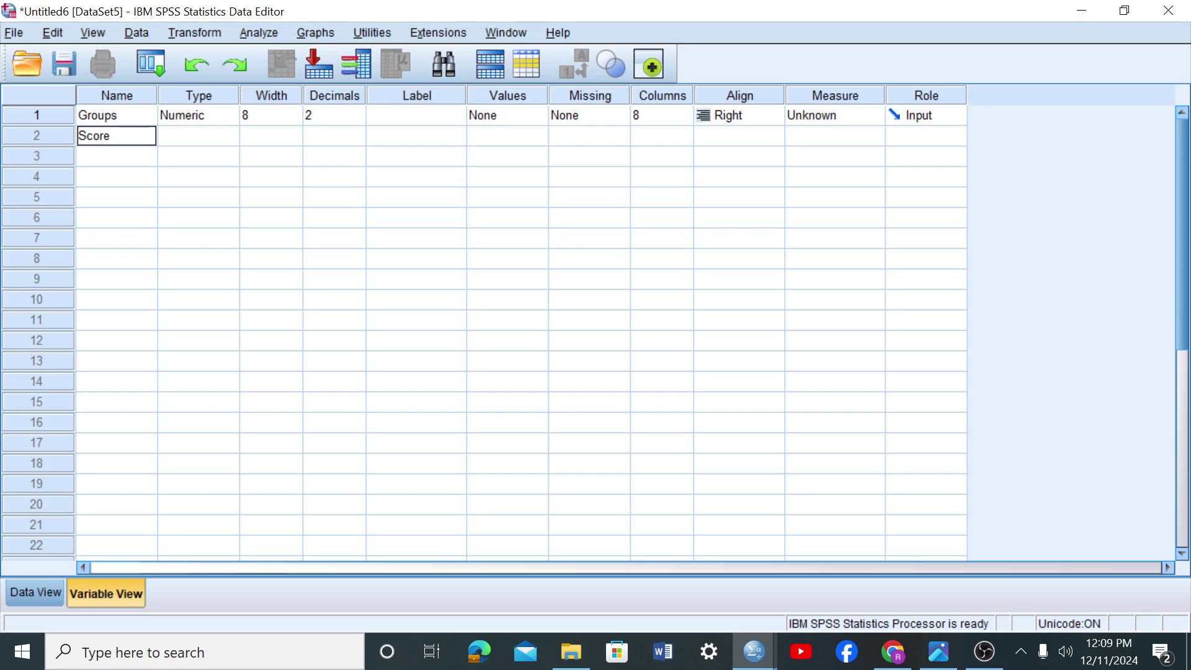
- Rename the Groups variable to Group
{"action": "left_click", "coordinate": [137, 118]}
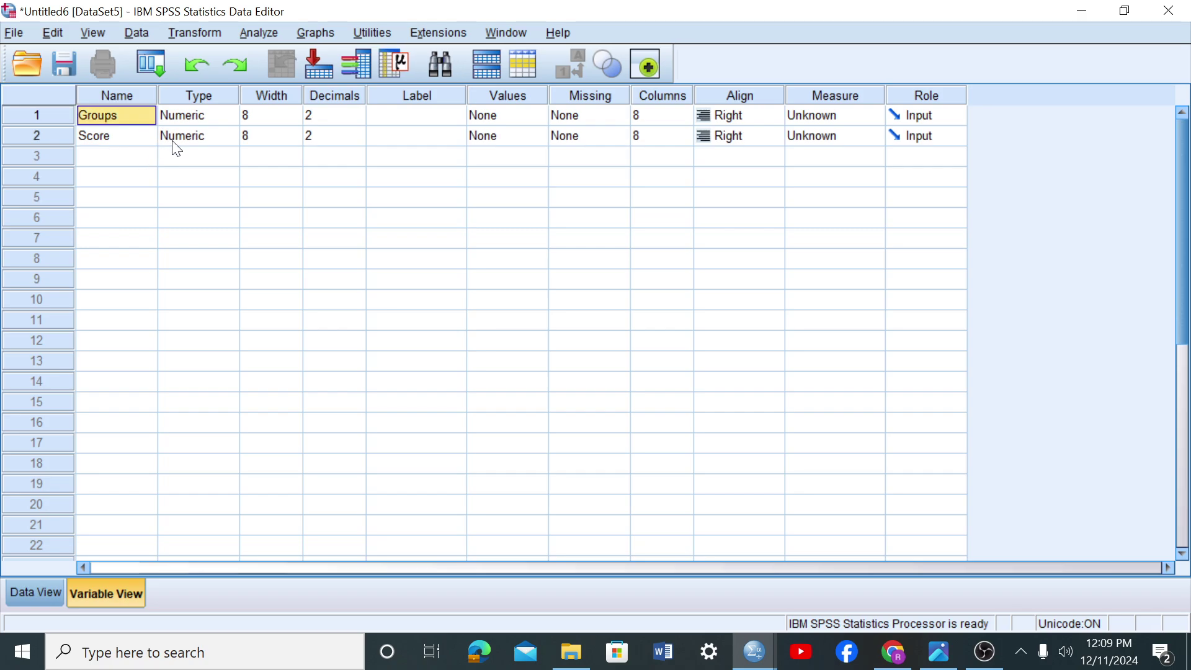
{"action": "double_click", "coordinate": [142, 108]}
{"action": "key", "text": "BackSpace"}
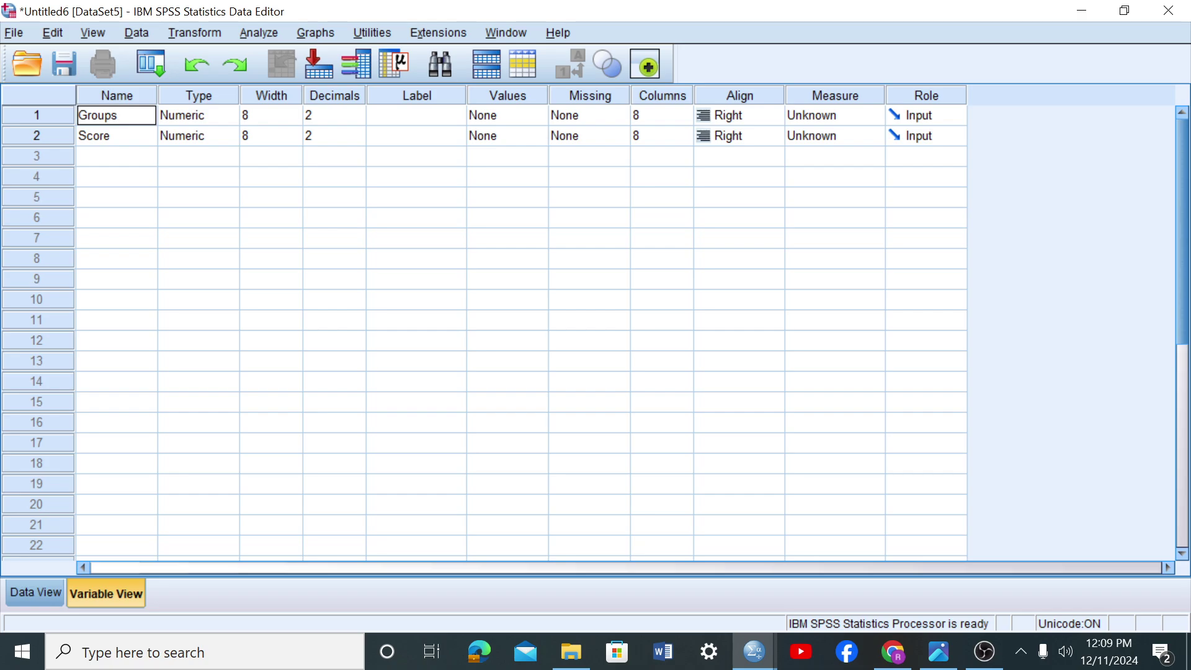
{"action": "key", "text": "Return"}
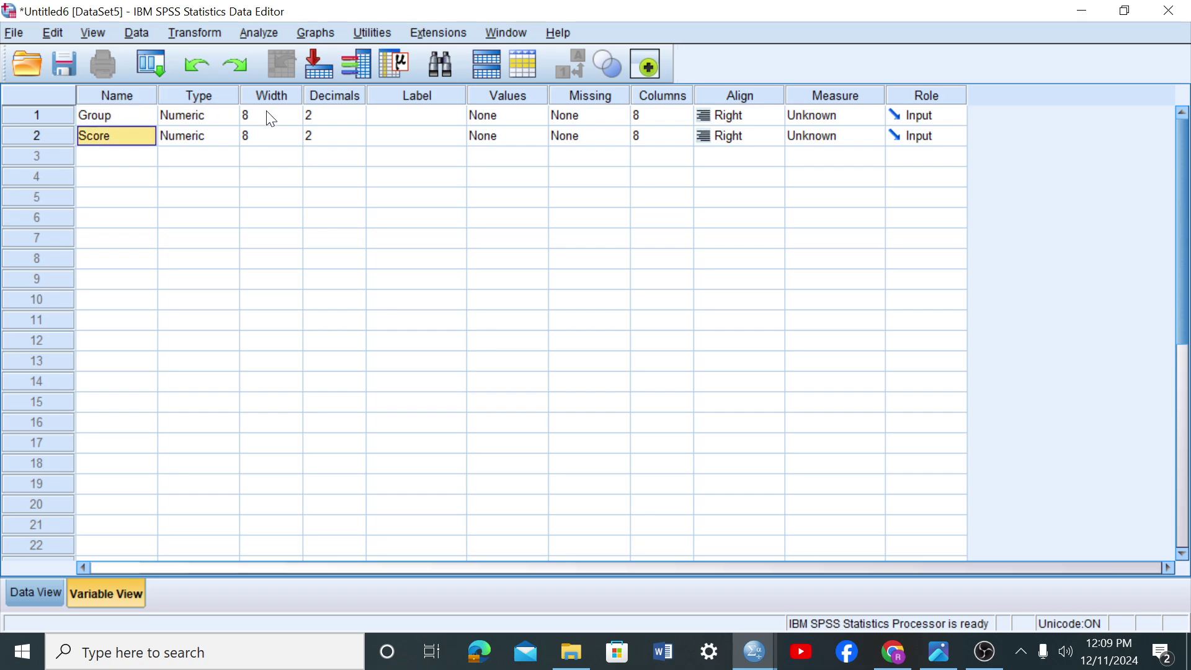
- Define value labels for the Group variable, with value 1 labelled "1" and value 2 labelled "2"
{"action": "left_click", "coordinate": [318, 116]}
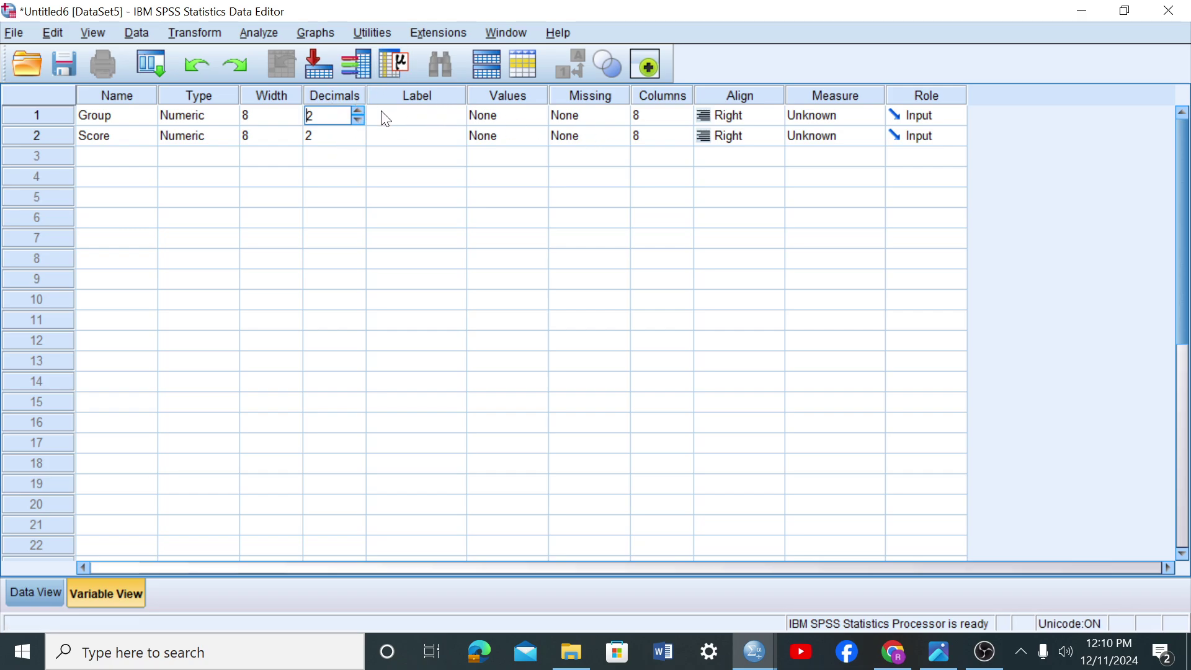
{"action": "left_click", "coordinate": [389, 123]}
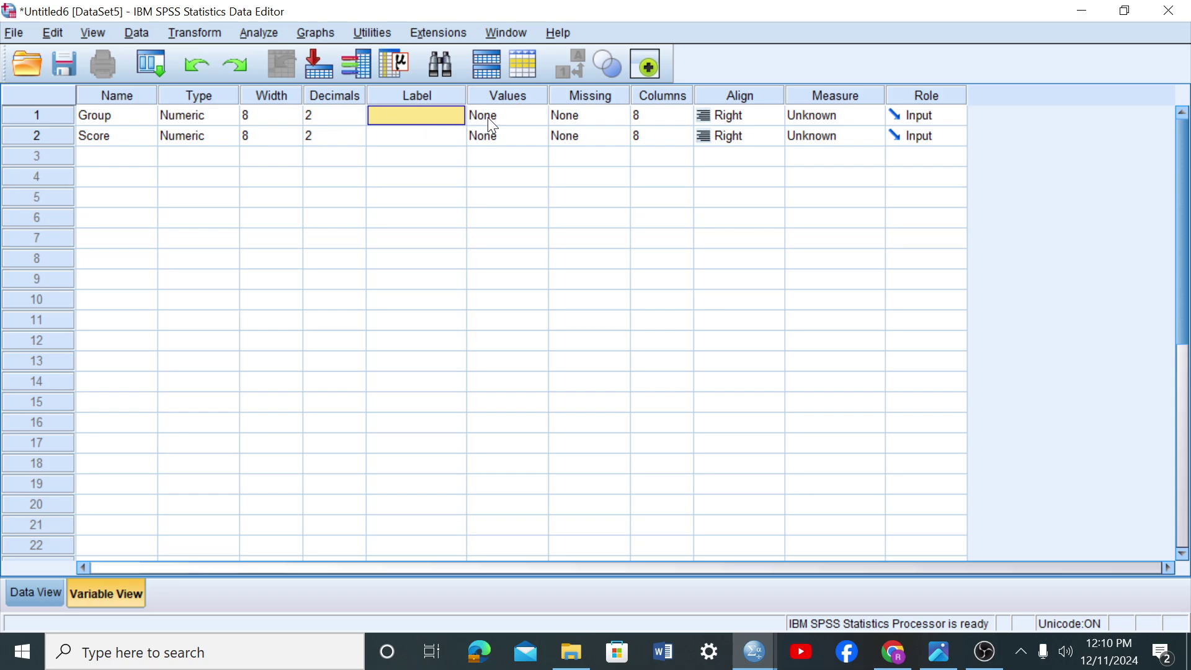
{"action": "left_click", "coordinate": [513, 123]}
{"action": "left_click", "coordinate": [535, 116]}
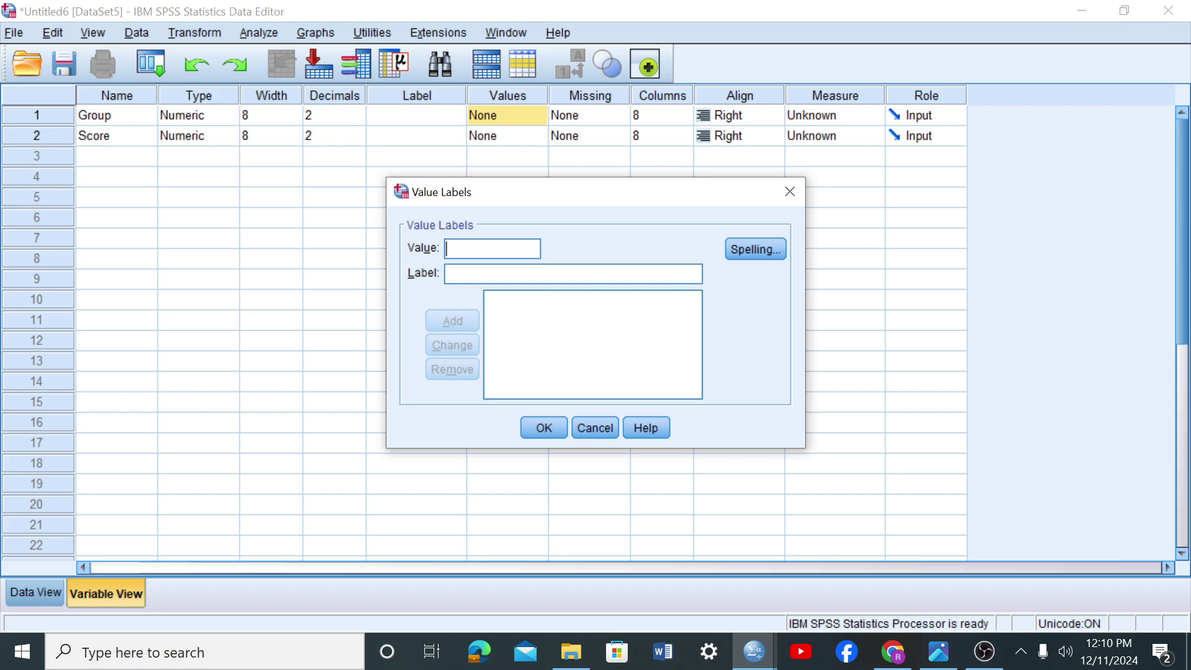
{"action": "type", "text": "11"}
{"action": "left_click", "coordinate": [455, 321]}
{"action": "type", "text": "2"}
{"action": "key", "text": "Tab"}
{"action": "type", "text": "2"}
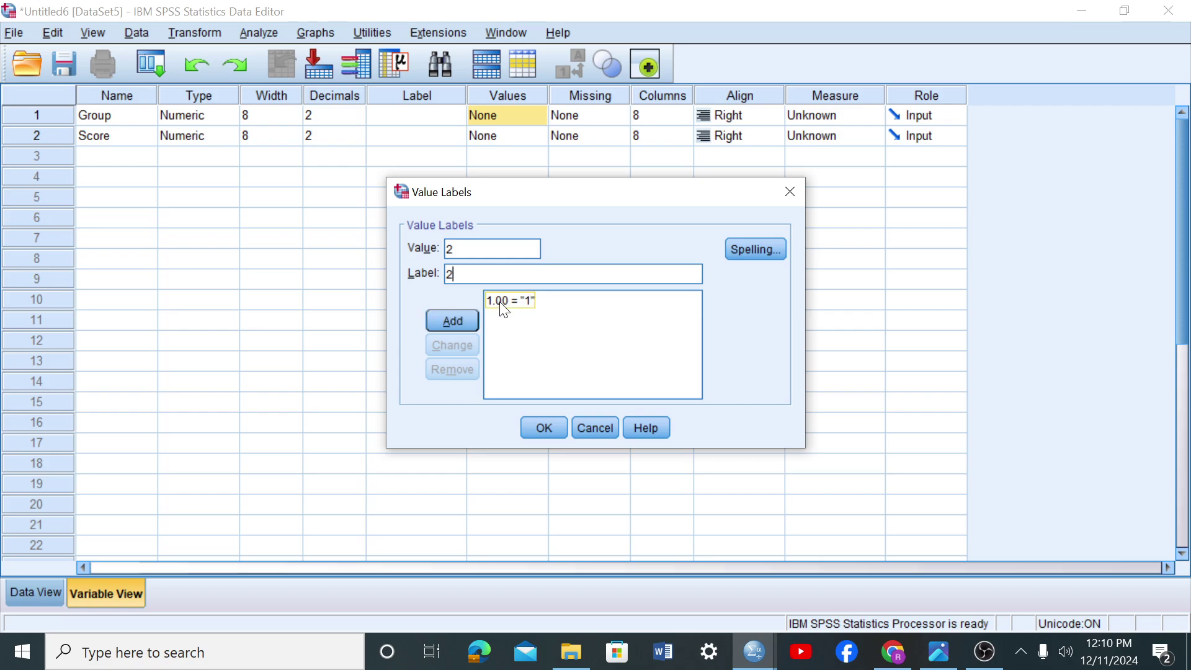
{"action": "left_click", "coordinate": [444, 318]}
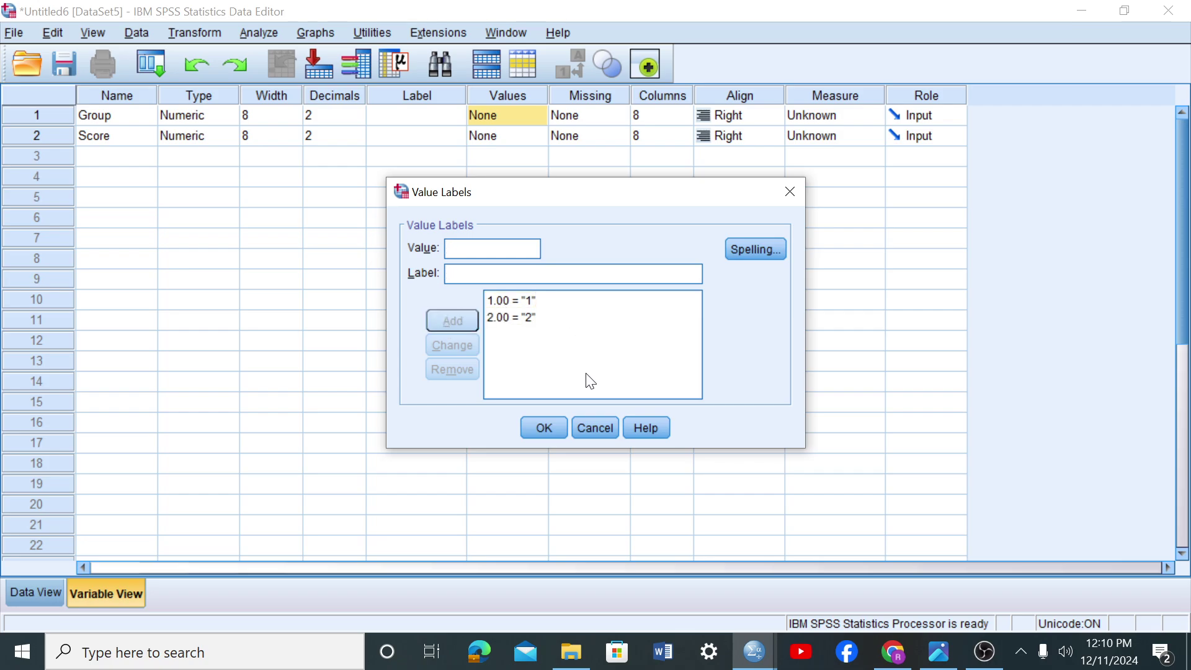
{"action": "left_click", "coordinate": [544, 428]}
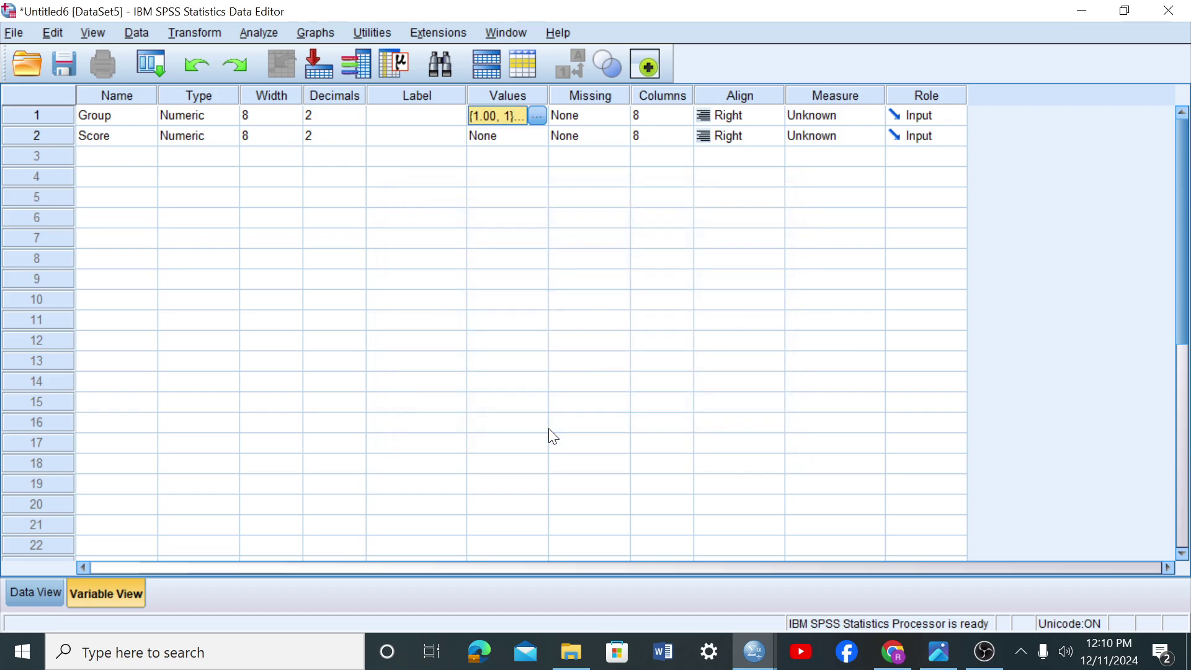
- Set the measurement level of both the Group and Score variables to Scale
{"action": "left_click", "coordinate": [844, 118]}
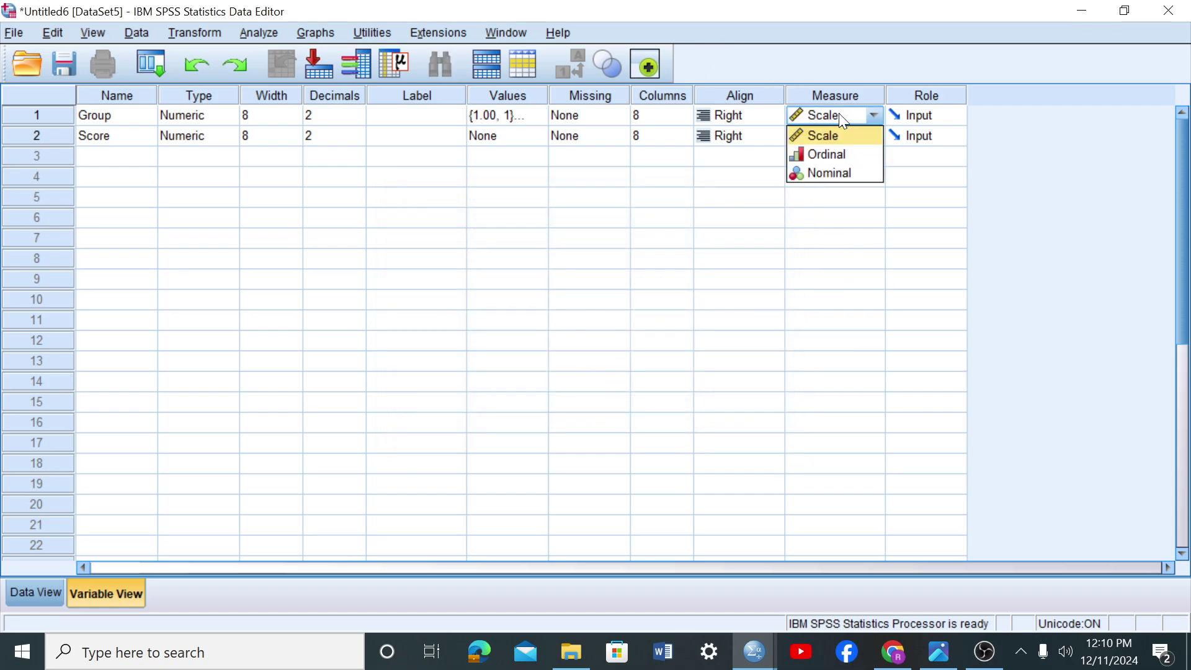
{"action": "left_click", "coordinate": [829, 144]}
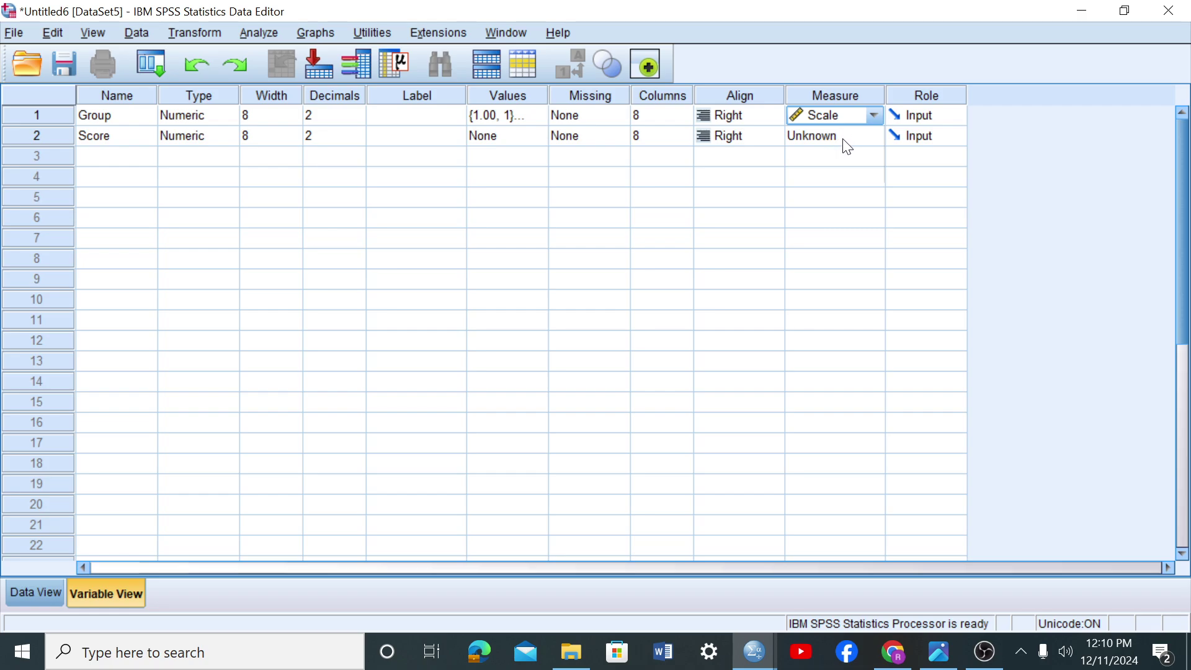
{"action": "left_click", "coordinate": [834, 141]}
{"action": "left_click", "coordinate": [829, 153]}
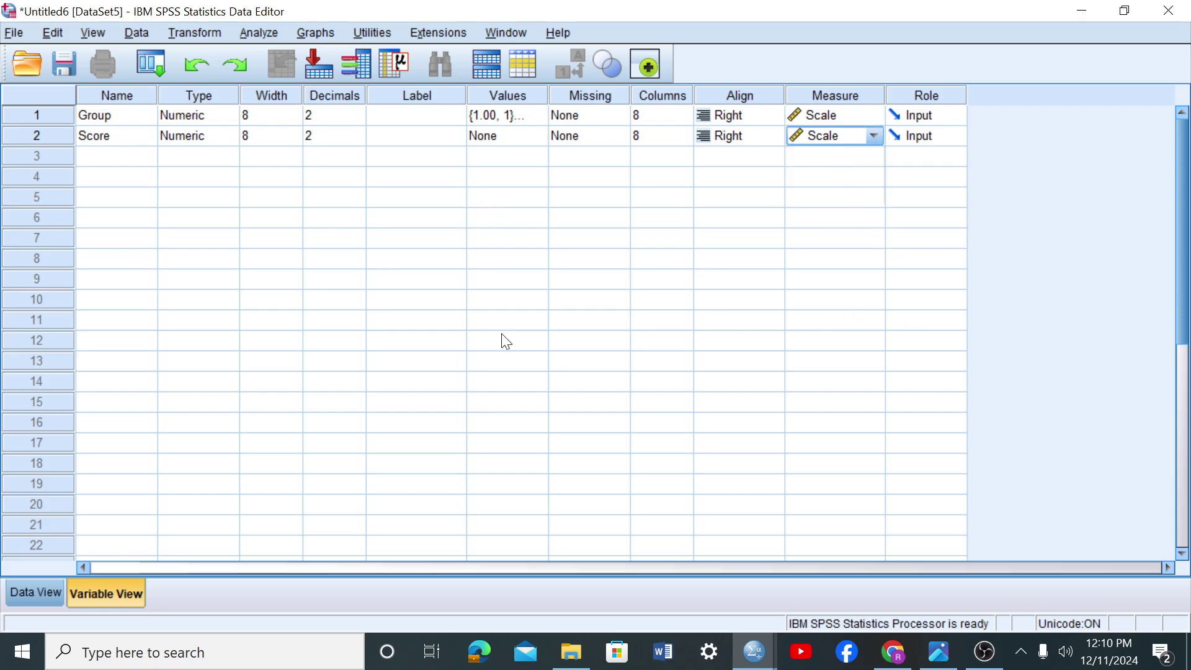
{"action": "left_click", "coordinate": [984, 662]}
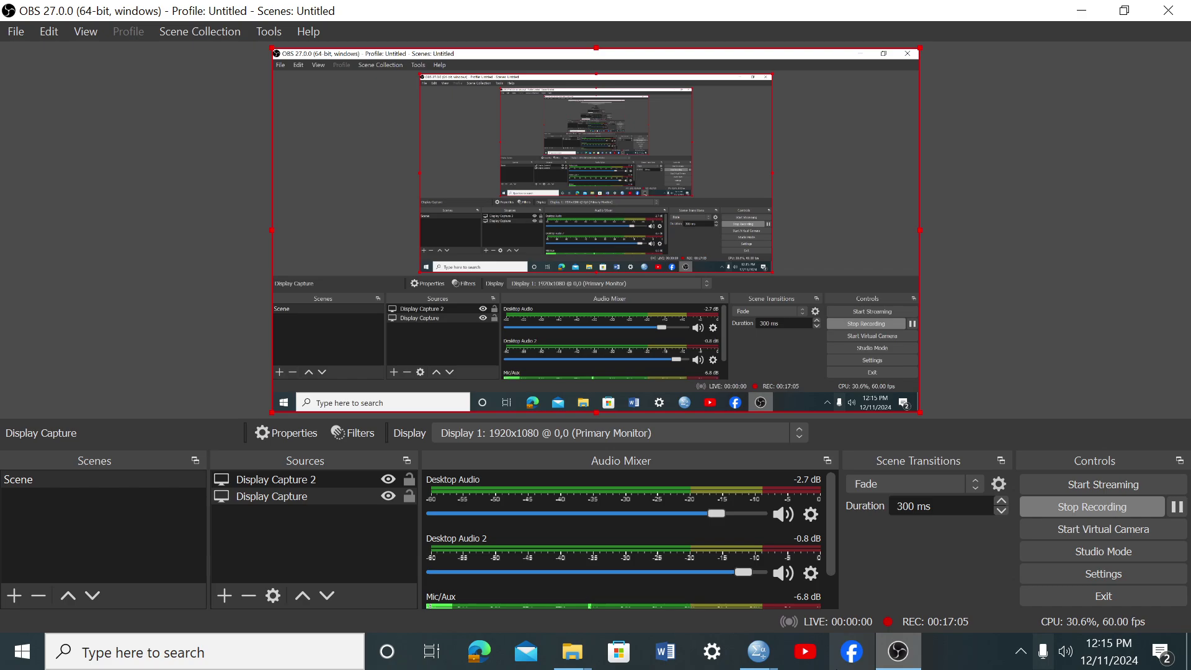
{"action": "left_click", "coordinate": [769, 661]}
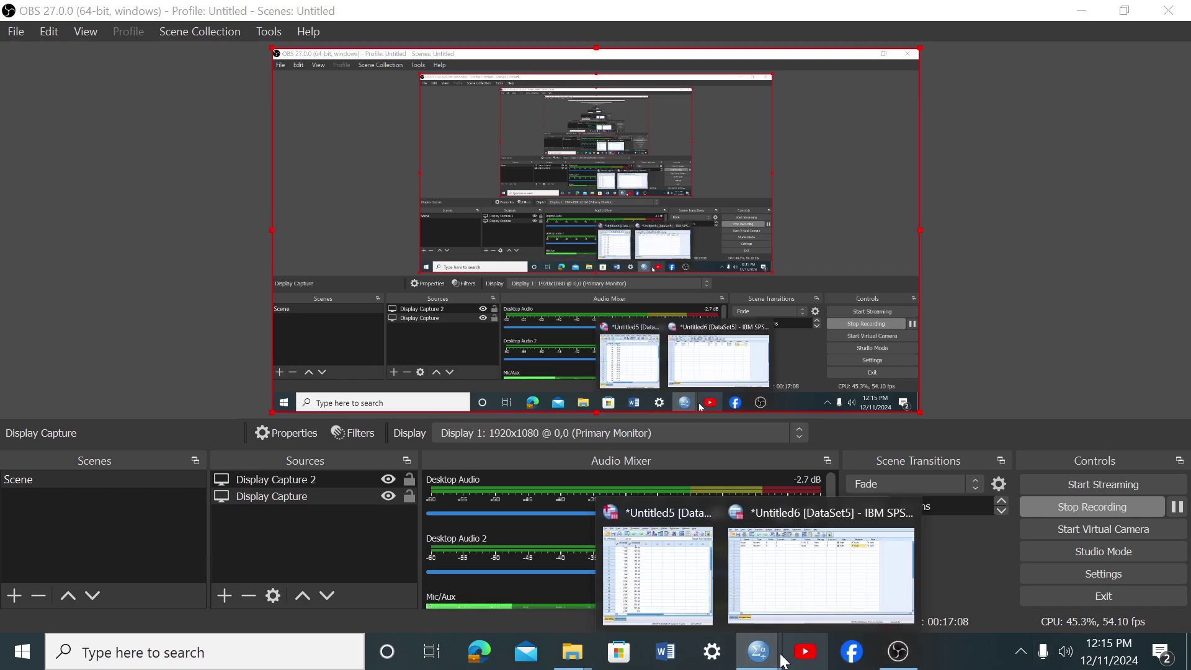
{"action": "left_click", "coordinate": [805, 653]}
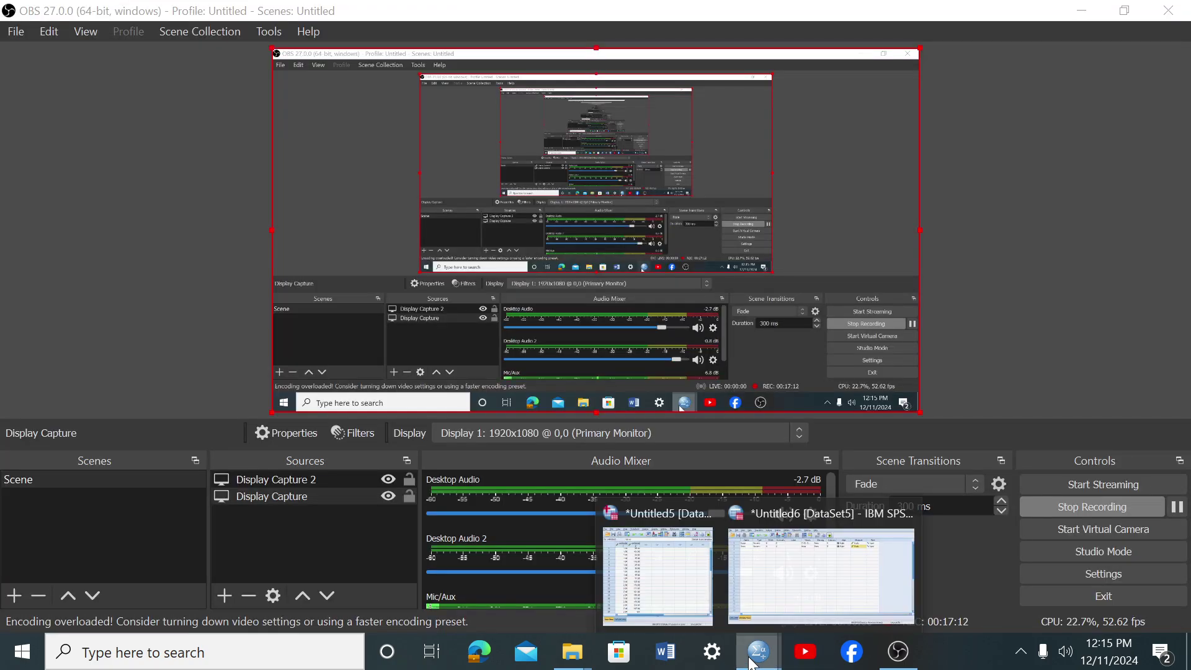
{"action": "left_click", "coordinate": [767, 527]}
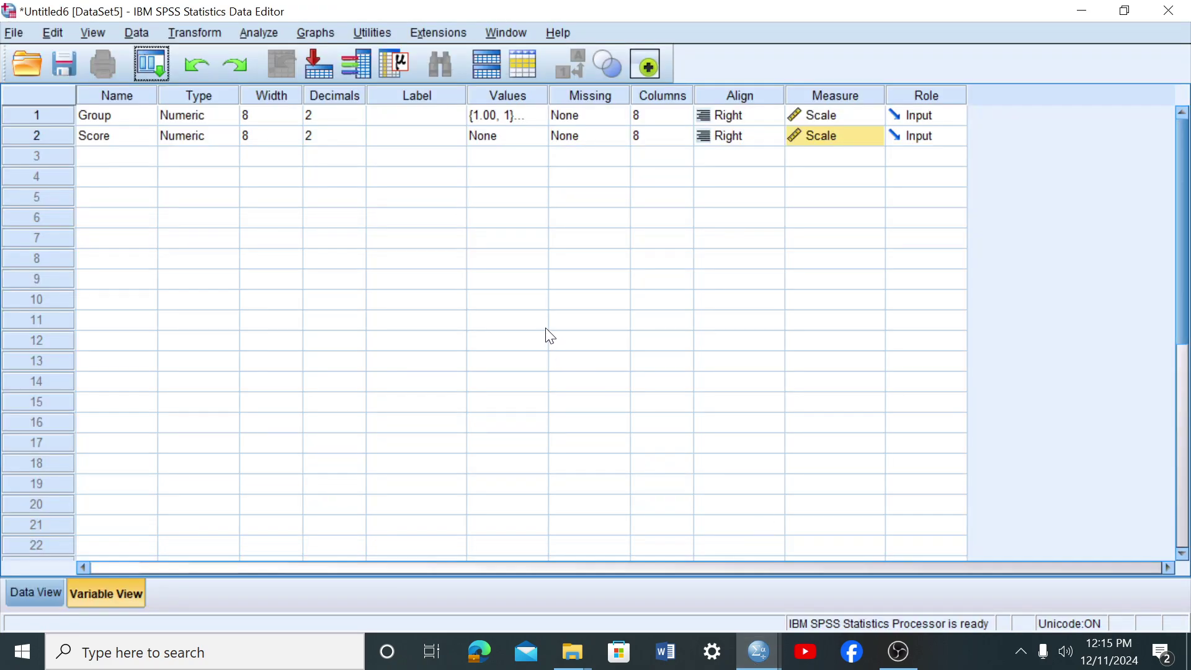
- Enter the value 1 for Group in rows 1 to 10 of the Untitled6 dataset
{"action": "left_click", "coordinate": [42, 594]}
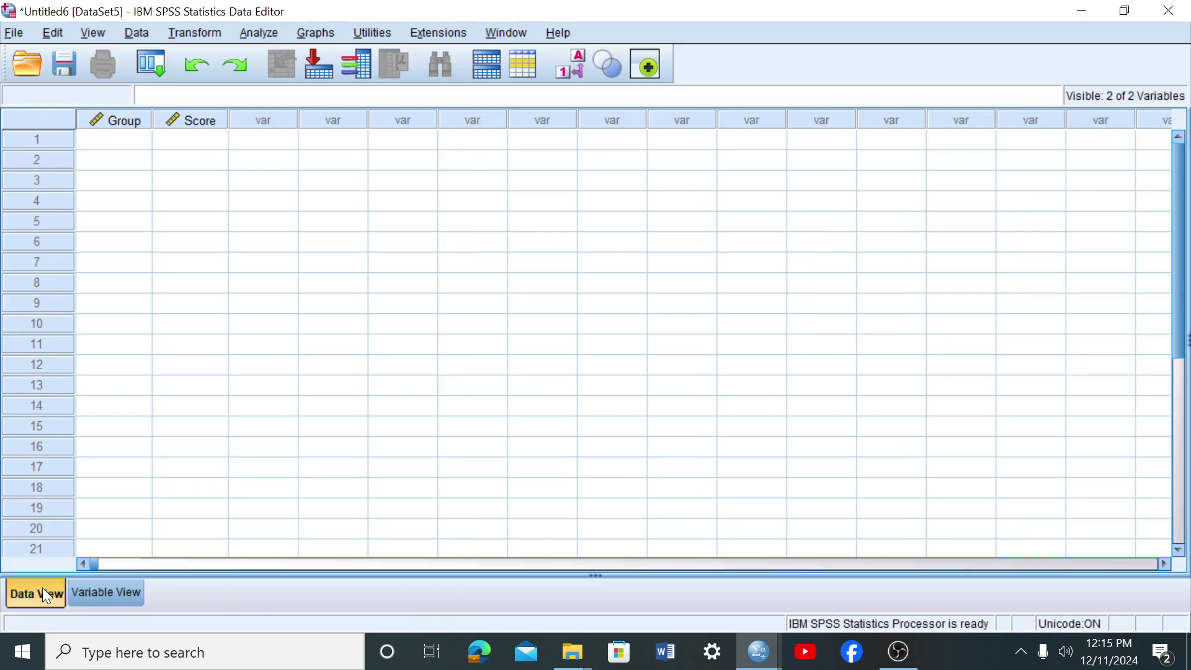
{"action": "left_click", "coordinate": [124, 143]}
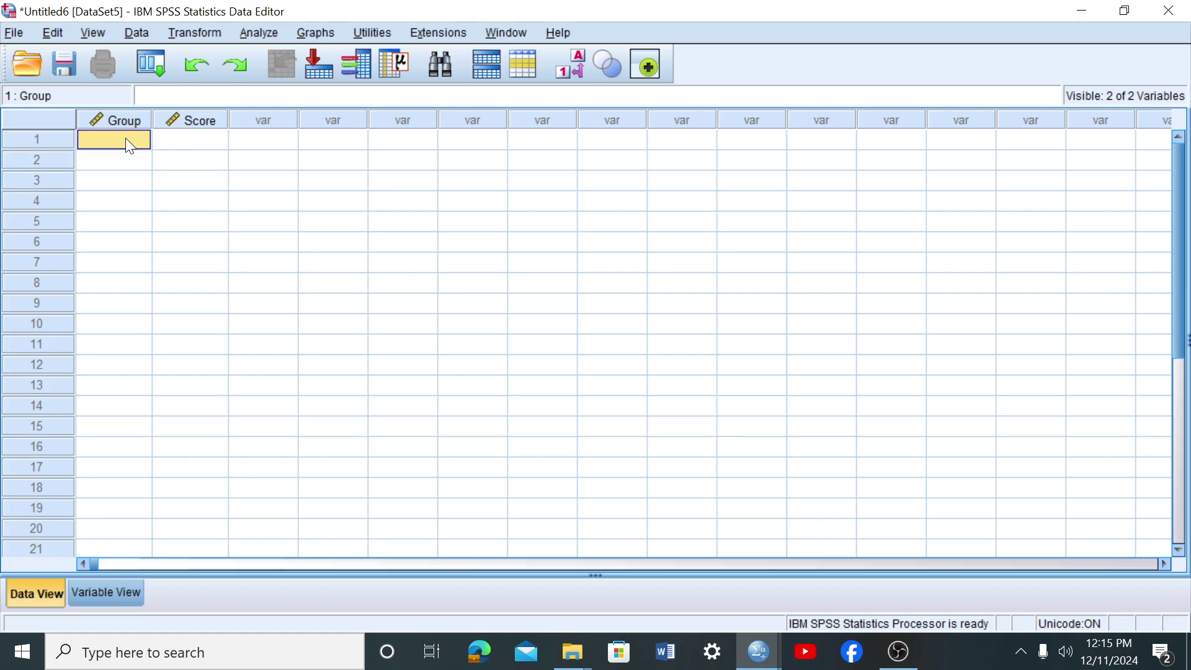
{"action": "type", "text": "1"}
{"action": "key", "text": "Return"}
{"action": "type", "text": "1"}
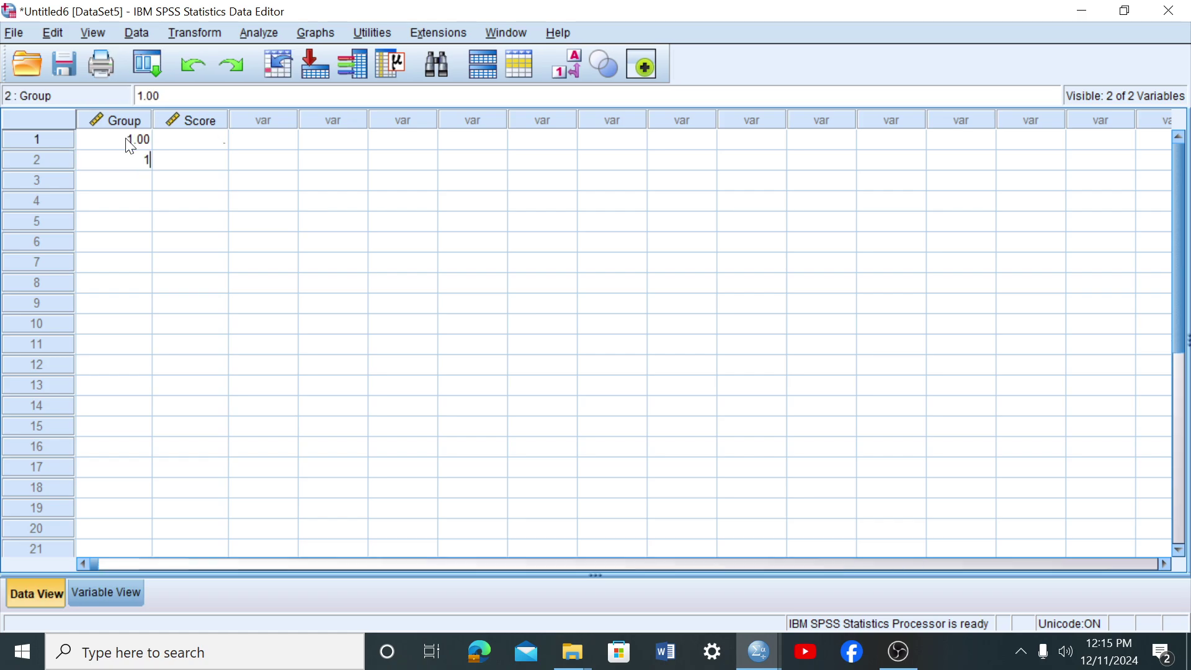
{"action": "key", "text": "Return"}
{"action": "type", "text": "1"}
{"action": "key", "text": "Return"}
{"action": "type", "text": "1"}
{"action": "key", "text": "Return"}
{"action": "type", "text": "1"}
{"action": "key", "text": "Return"}
{"action": "type", "text": "1"}
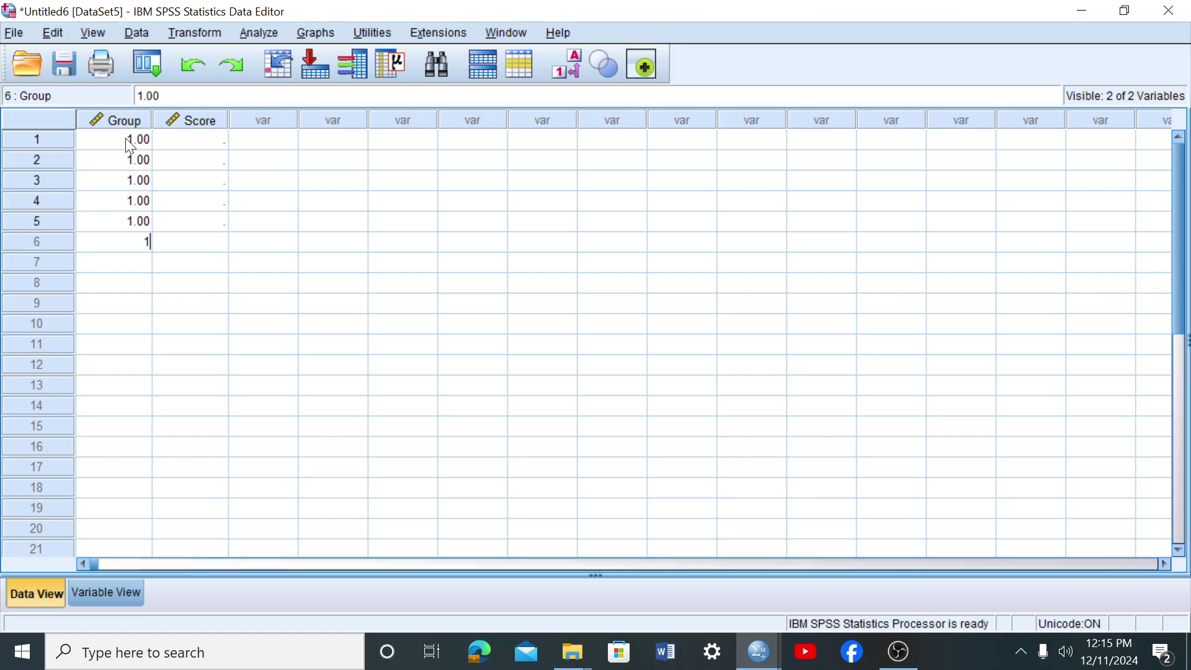
{"action": "key", "text": "Return"}
{"action": "type", "text": "1"}
{"action": "key", "text": "Return"}
{"action": "type", "text": "1"}
{"action": "key", "text": "Return"}
{"action": "type", "text": "1"}
{"action": "key", "text": "Return"}
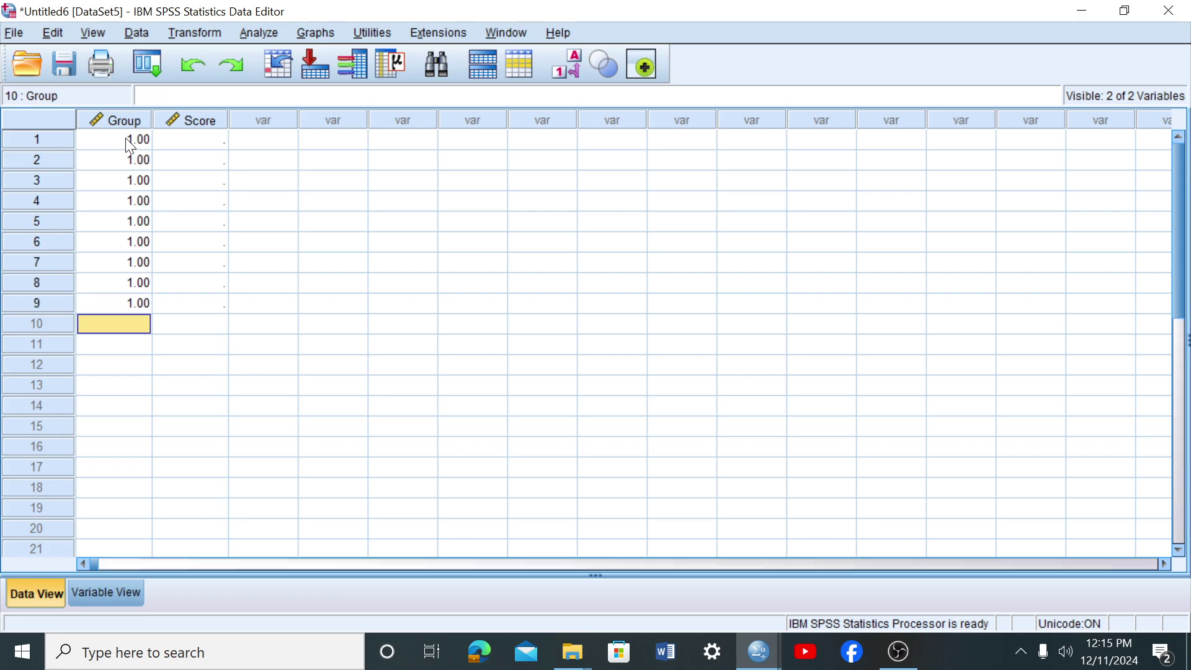
{"action": "type", "text": "1"}
{"action": "key", "text": "Return"}
- Enter the value 2 for Group in rows 11 to 20
{"action": "type", "text": "2"}
{"action": "key", "text": "Return"}
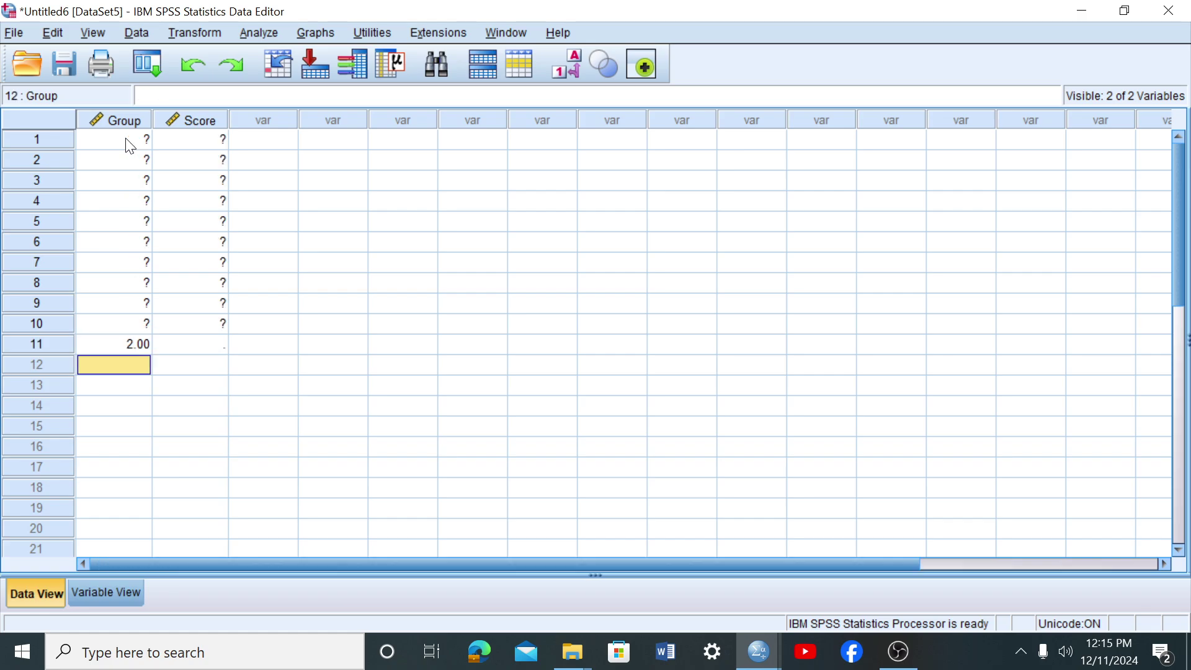
{"action": "type", "text": "2"}
{"action": "key", "text": "Return"}
{"action": "type", "text": "2"}
{"action": "key", "text": "Return"}
{"action": "type", "text": "2"}
{"action": "key", "text": "Return"}
{"action": "type", "text": "2"}
{"action": "key", "text": "Return"}
{"action": "type", "text": "2"}
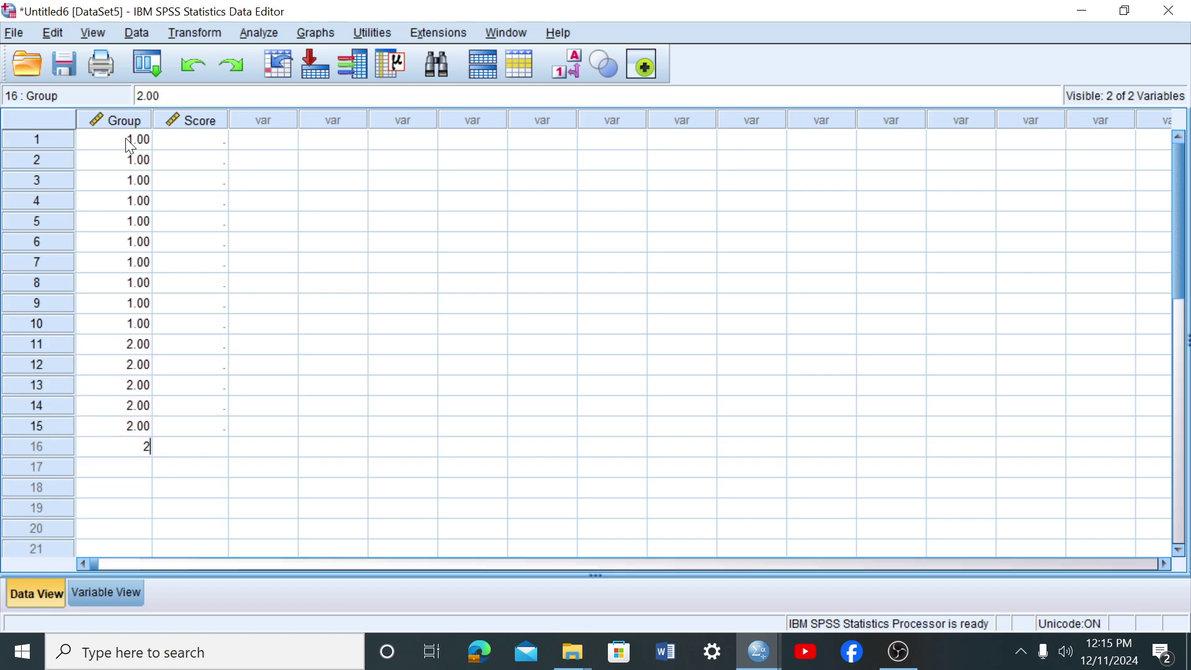
{"action": "key", "text": "Return"}
{"action": "type", "text": "2"}
{"action": "key", "text": "Return"}
{"action": "type", "text": "2"}
{"action": "key", "text": "Return"}
{"action": "type", "text": "2"}
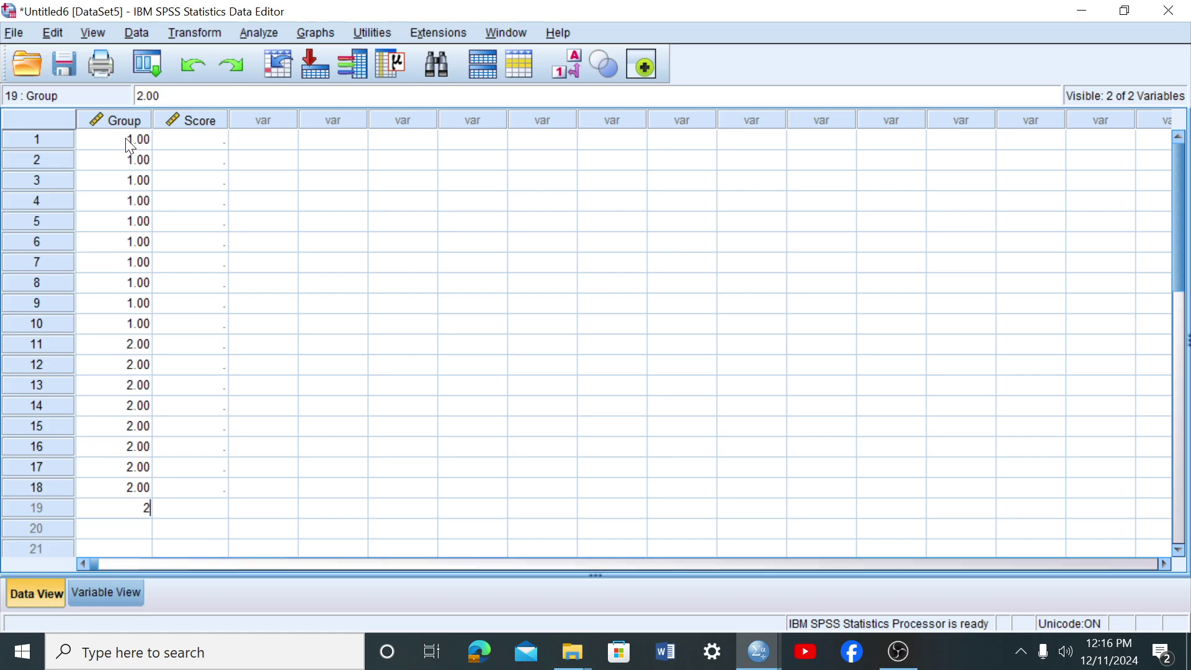
{"action": "key", "text": "Return"}
{"action": "type", "text": "2"}
{"action": "key", "text": "Return"}
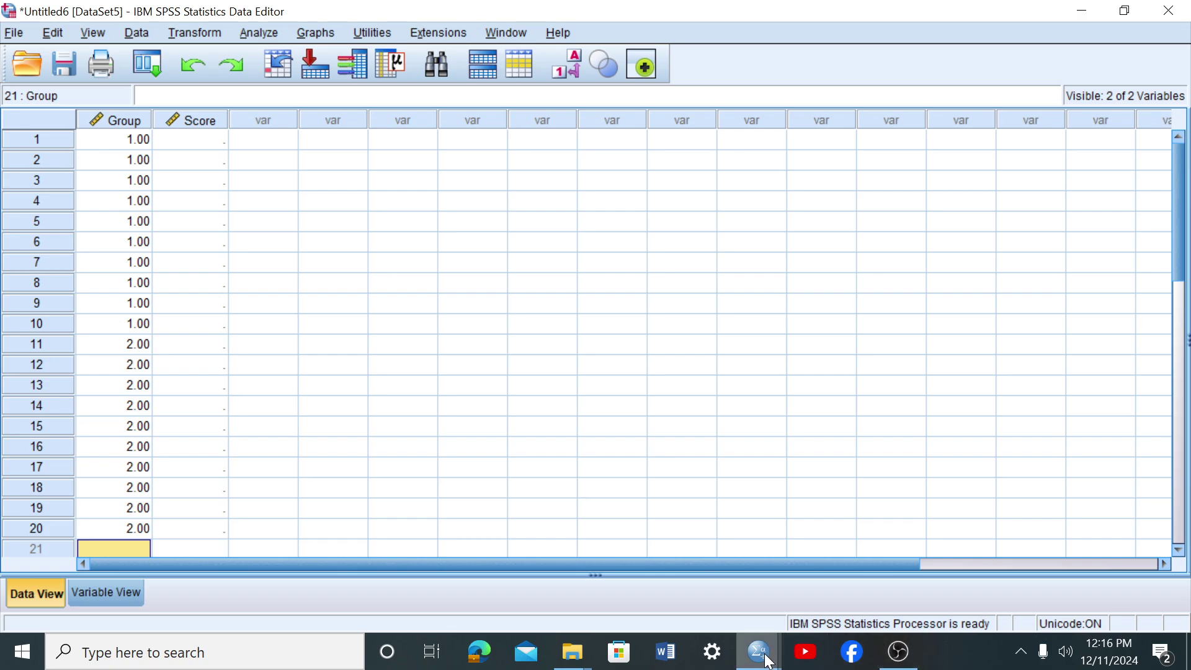
- Copy the first ten VAR00002 values from the Untitled5 dataset into Score rows 1 to 10 of Untitled6
{"action": "mouse_move", "coordinate": [774, 653]}
{"action": "left_click", "coordinate": [666, 584]}
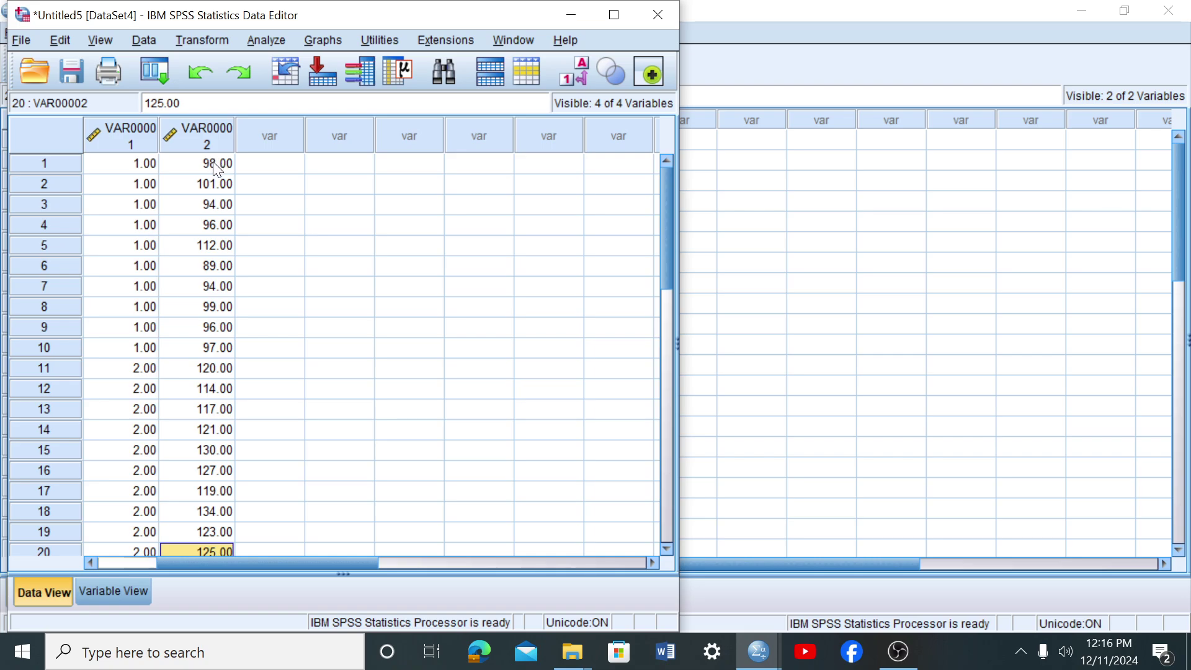
{"action": "left_click_drag", "start_coordinate": [217, 166], "coordinate": [213, 355]}
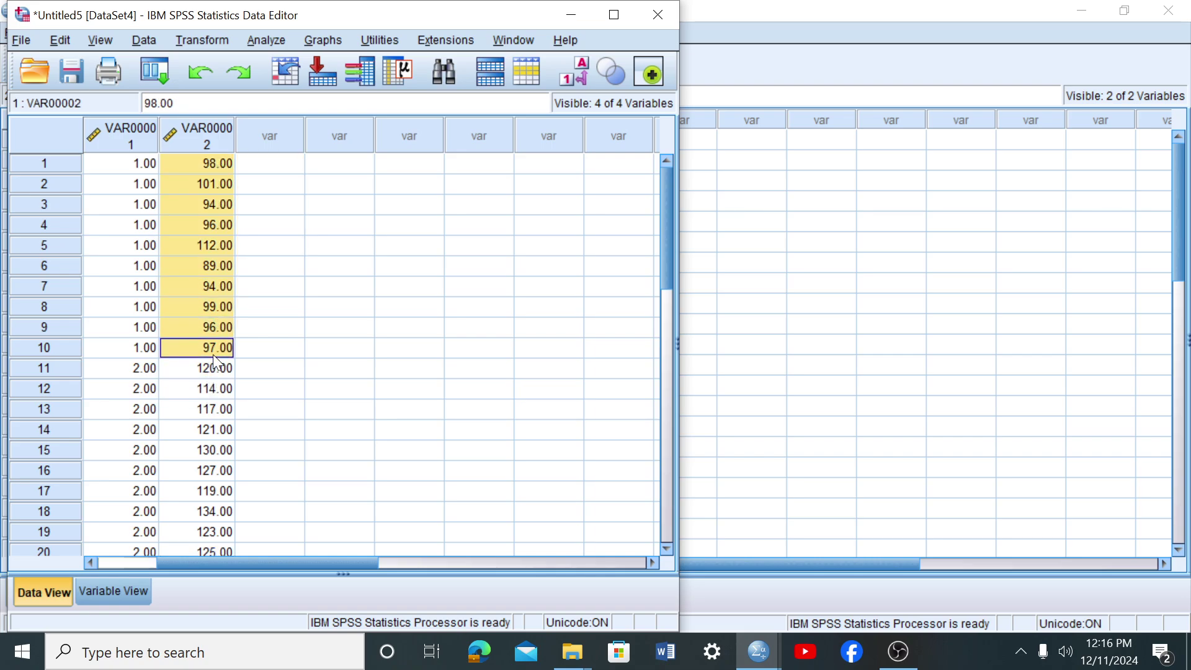
{"action": "right_click", "coordinate": [217, 314]}
{"action": "left_click", "coordinate": [268, 351]}
{"action": "left_click", "coordinate": [945, 447]}
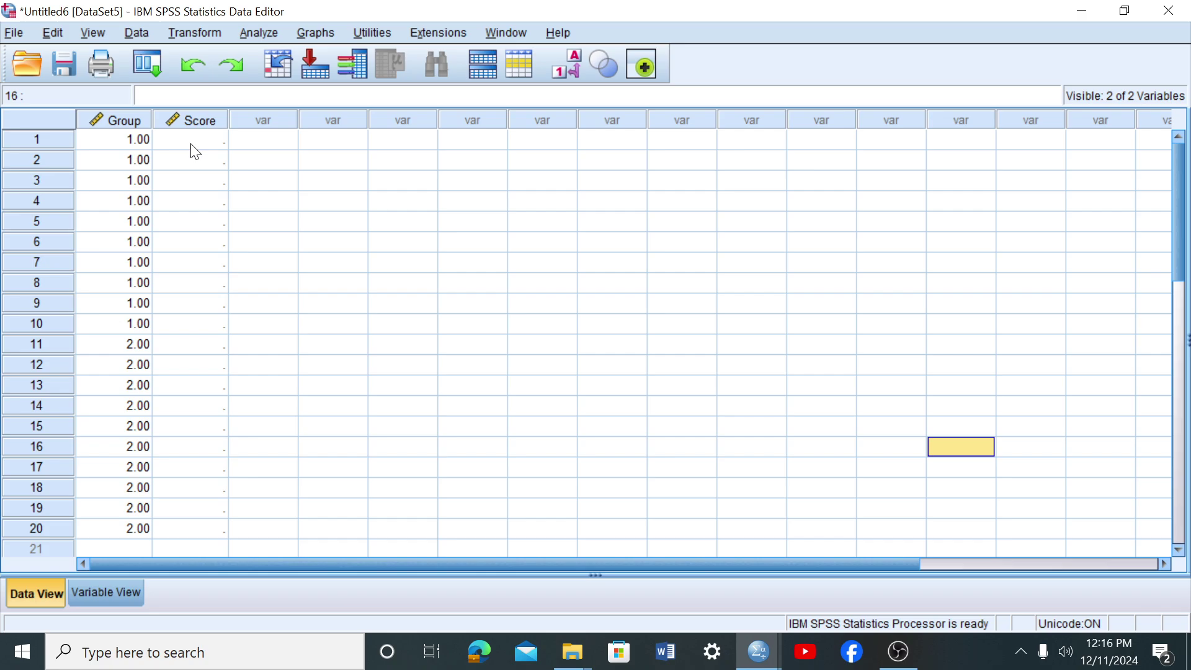
{"action": "left_click_drag", "start_coordinate": [193, 139], "coordinate": [170, 332]}
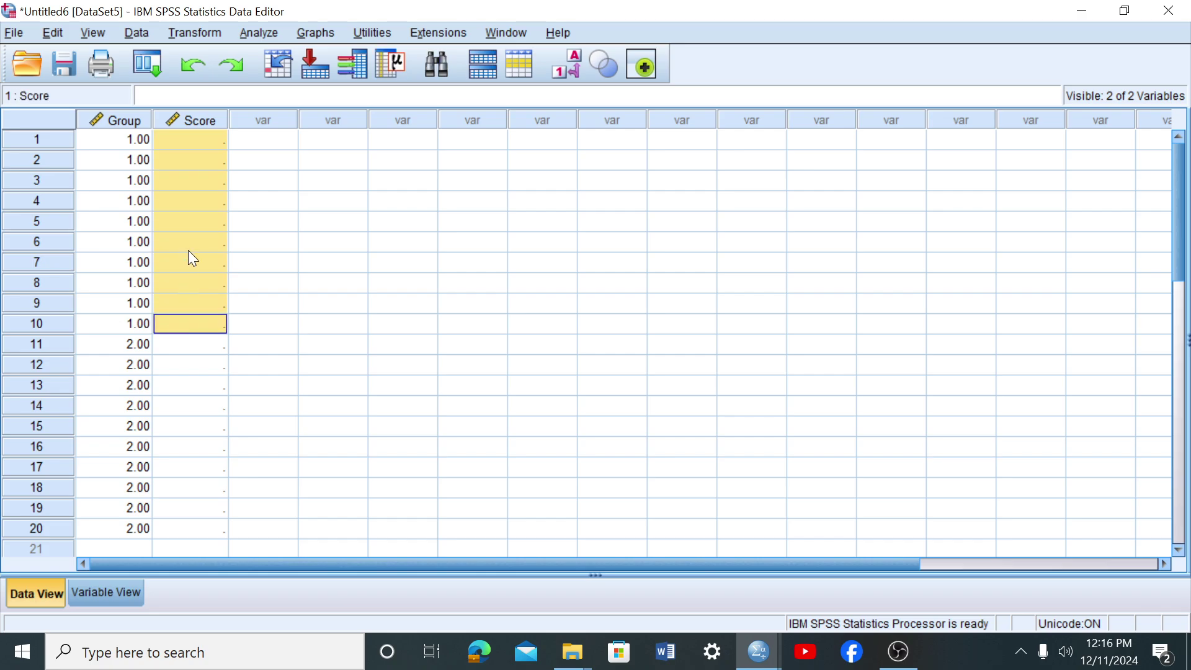
{"action": "right_click", "coordinate": [190, 228]}
{"action": "left_click", "coordinate": [249, 323]}
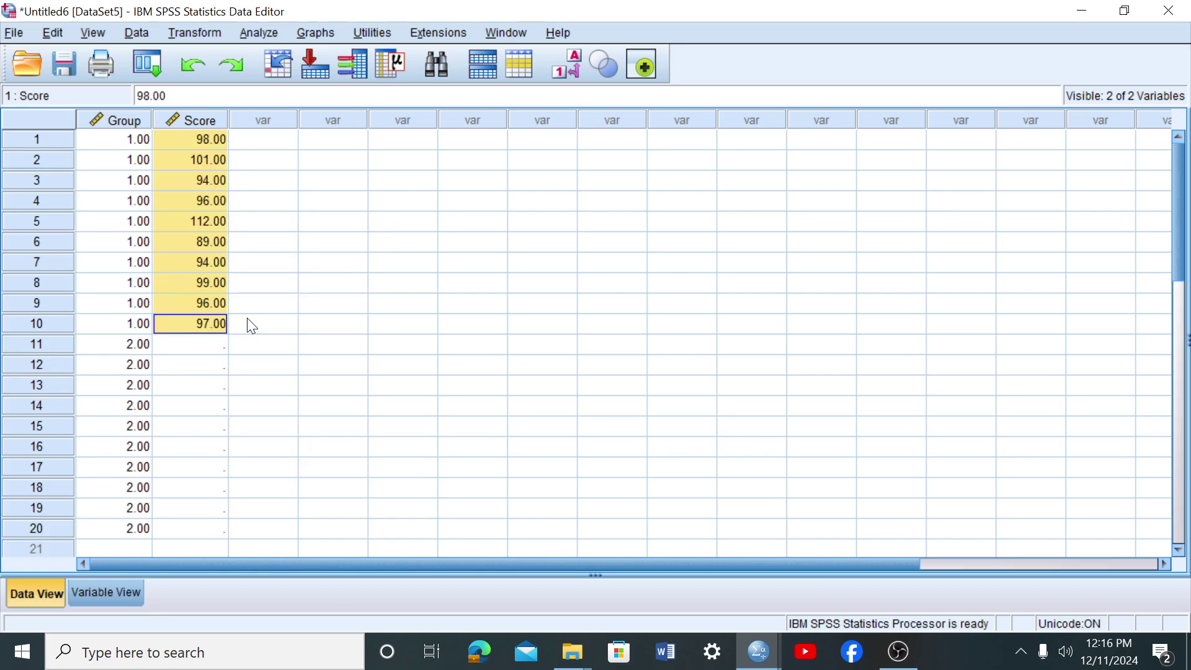
- Copy the VAR00002 values in rows 11 to 20 of Untitled5 into the same Score rows of Untitled6
{"action": "left_click", "coordinate": [758, 651]}
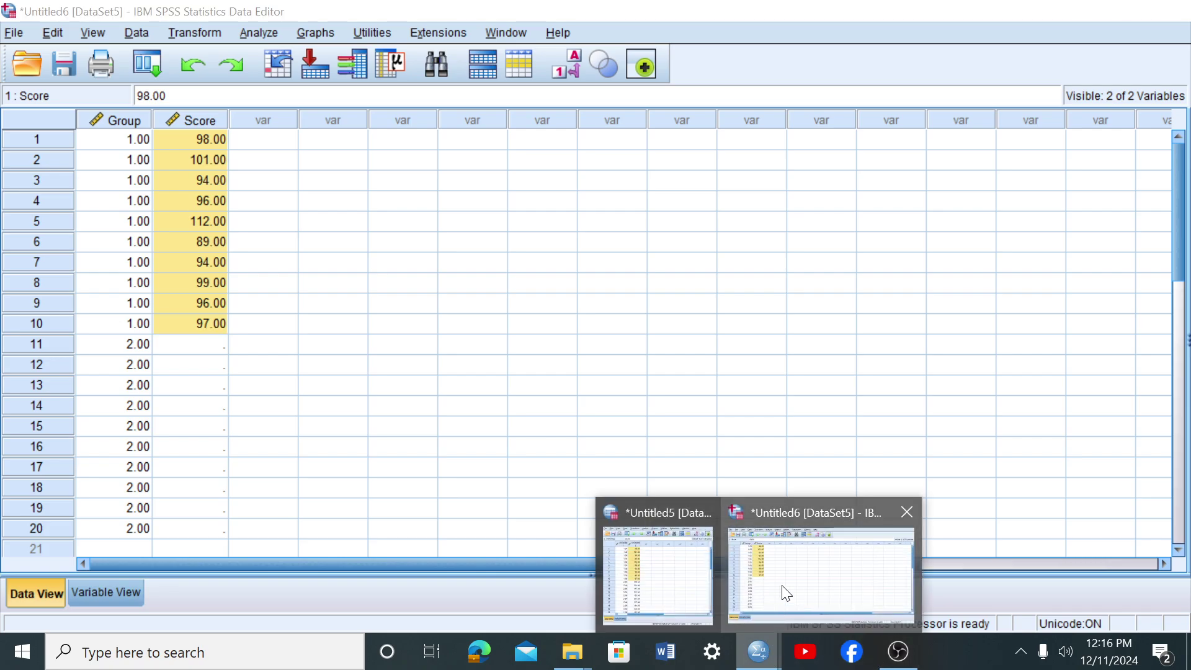
{"action": "left_click", "coordinate": [752, 628]}
{"action": "left_click", "coordinate": [758, 652]}
{"action": "left_click", "coordinate": [699, 610]}
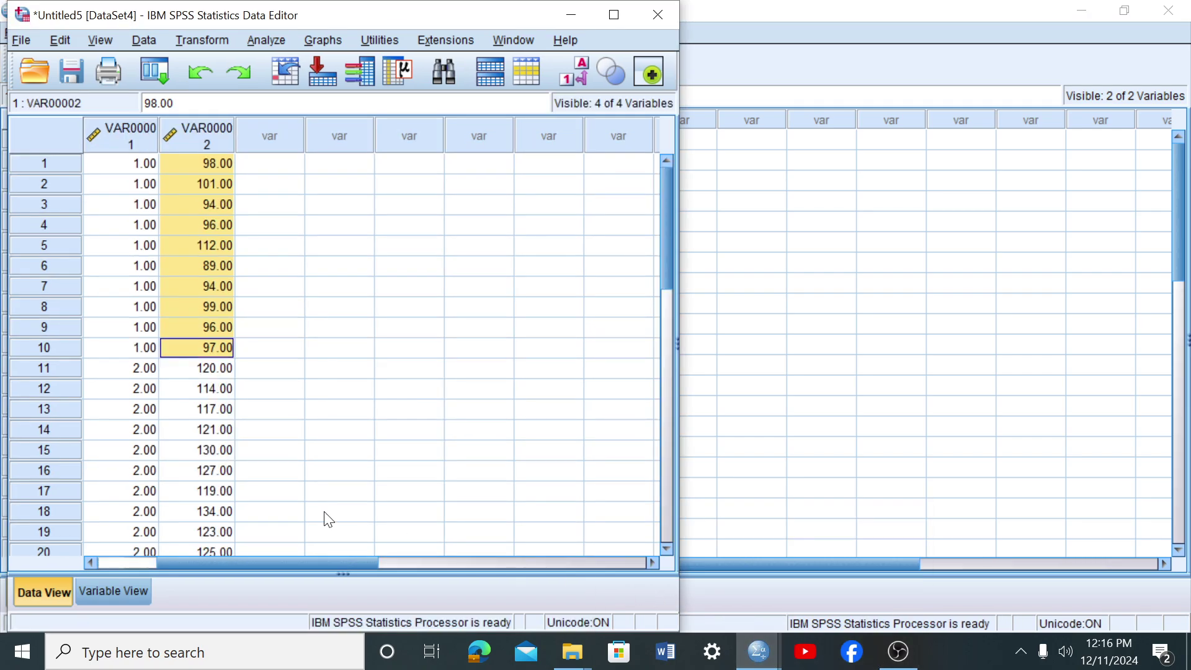
{"action": "left_click_drag", "start_coordinate": [209, 367], "coordinate": [222, 400]}
{"action": "right_click", "coordinate": [207, 325]}
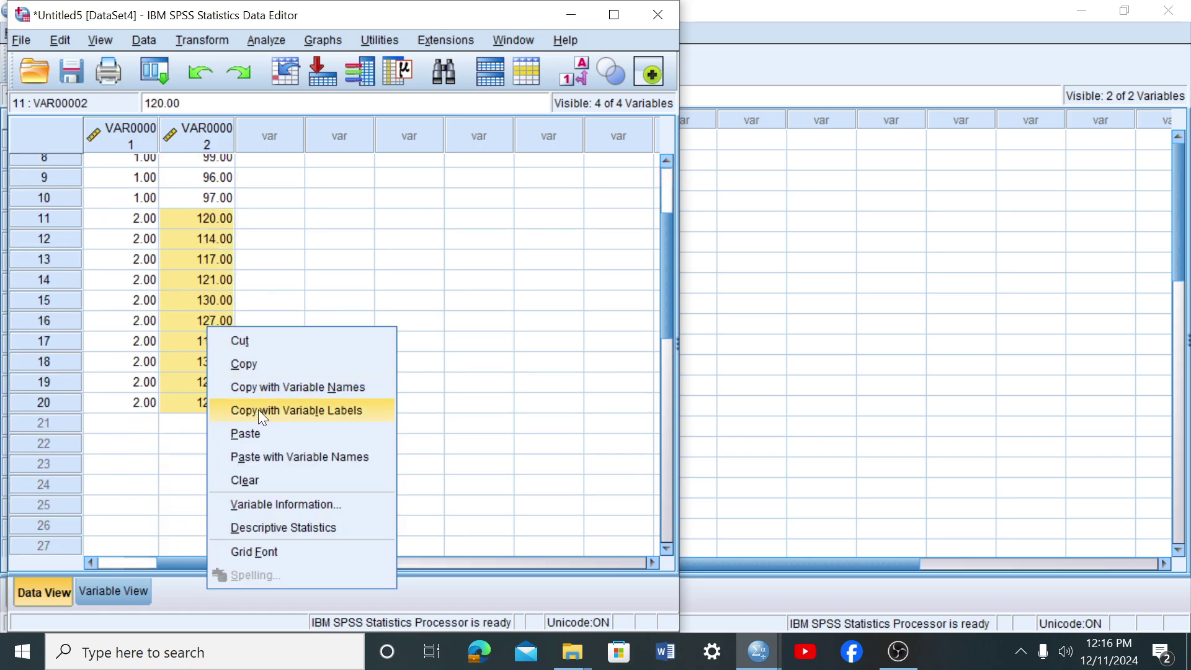
{"action": "left_click", "coordinate": [245, 361]}
{"action": "left_click", "coordinate": [808, 452]}
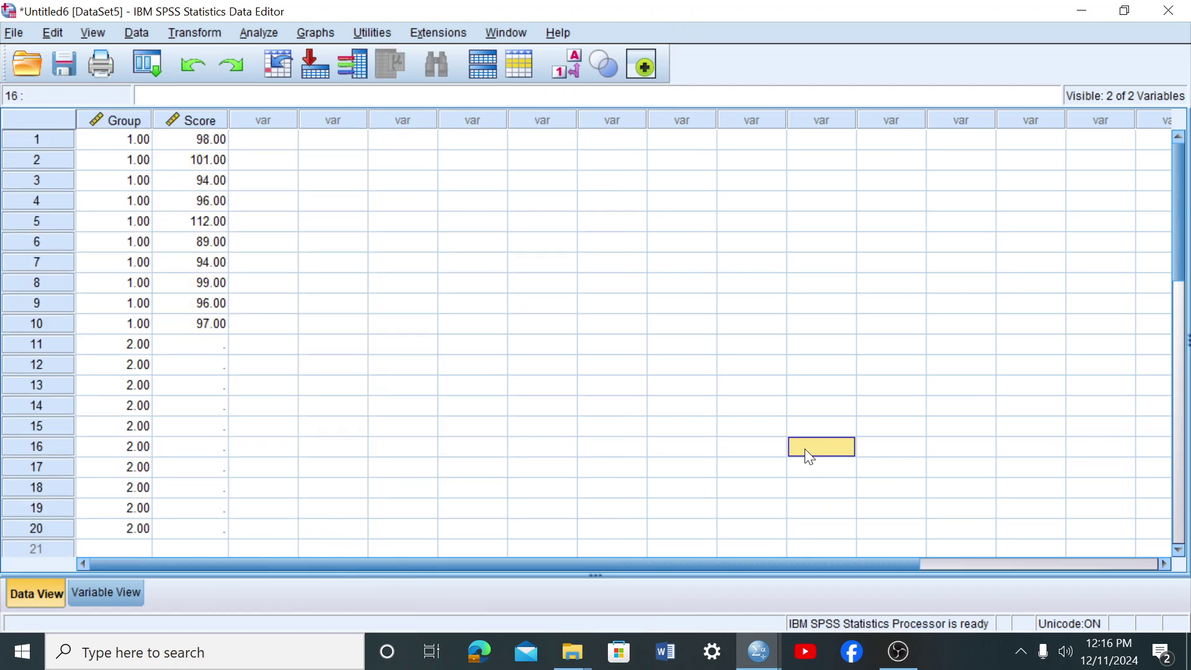
{"action": "left_click_drag", "start_coordinate": [210, 345], "coordinate": [206, 528]}
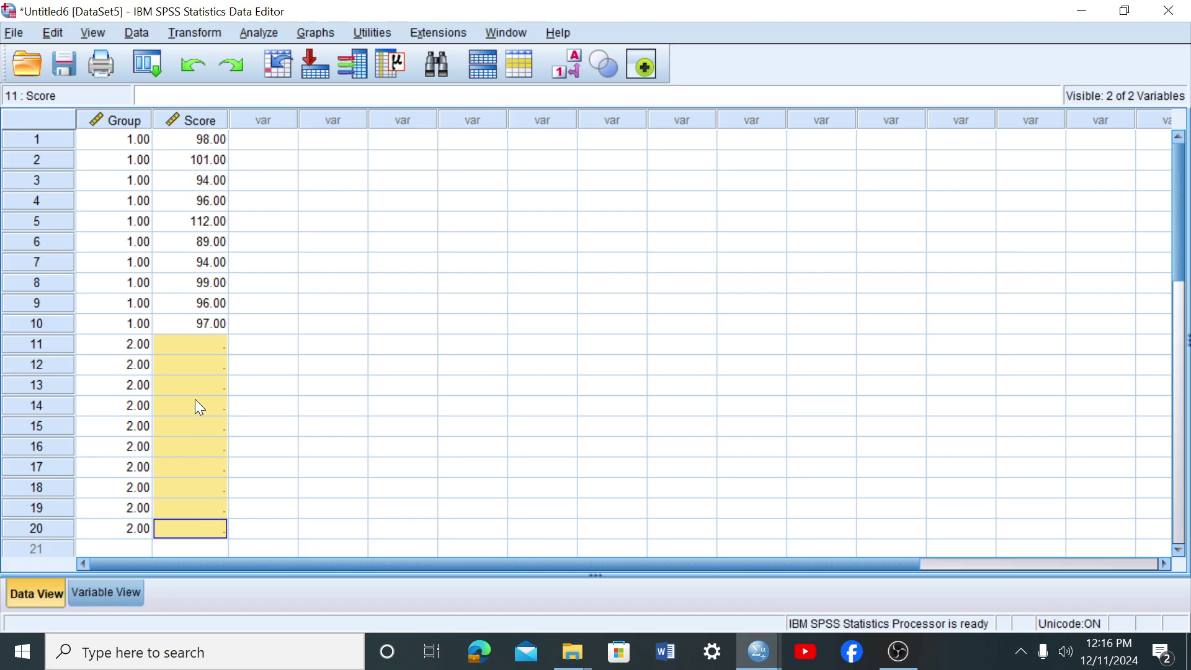
{"action": "right_click", "coordinate": [196, 379]}
{"action": "left_click", "coordinate": [236, 482]}
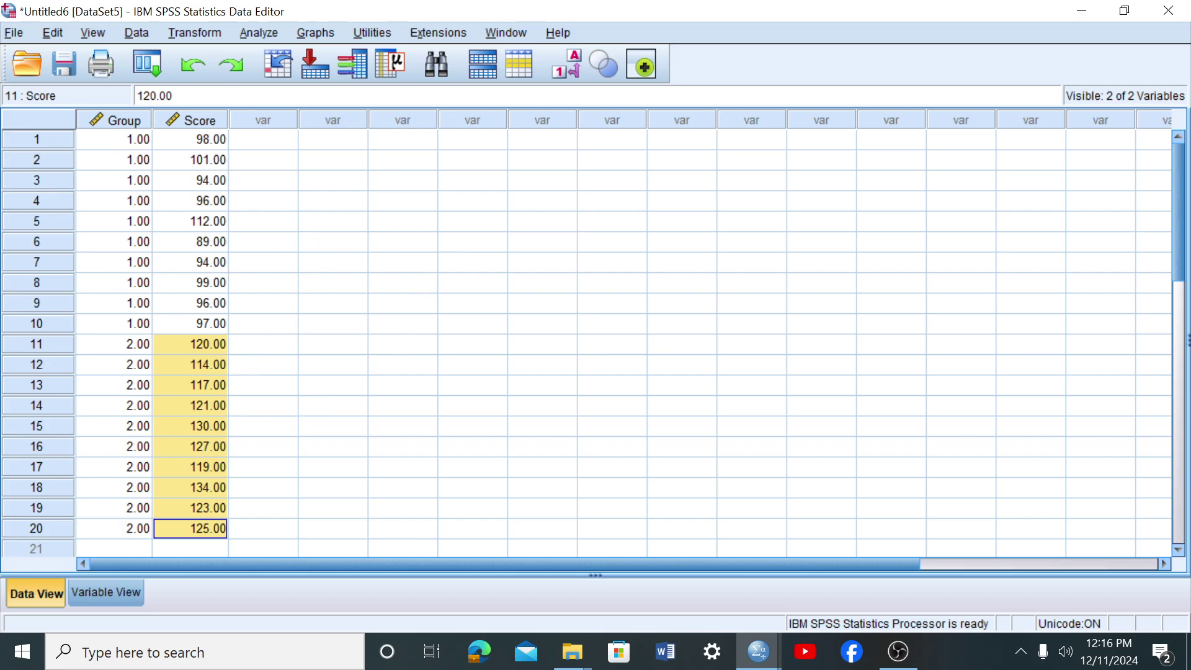
- Set up an Independent-Samples T Test with Score as the test variable and Group as the grouping variable
{"action": "left_click", "coordinate": [259, 30]}
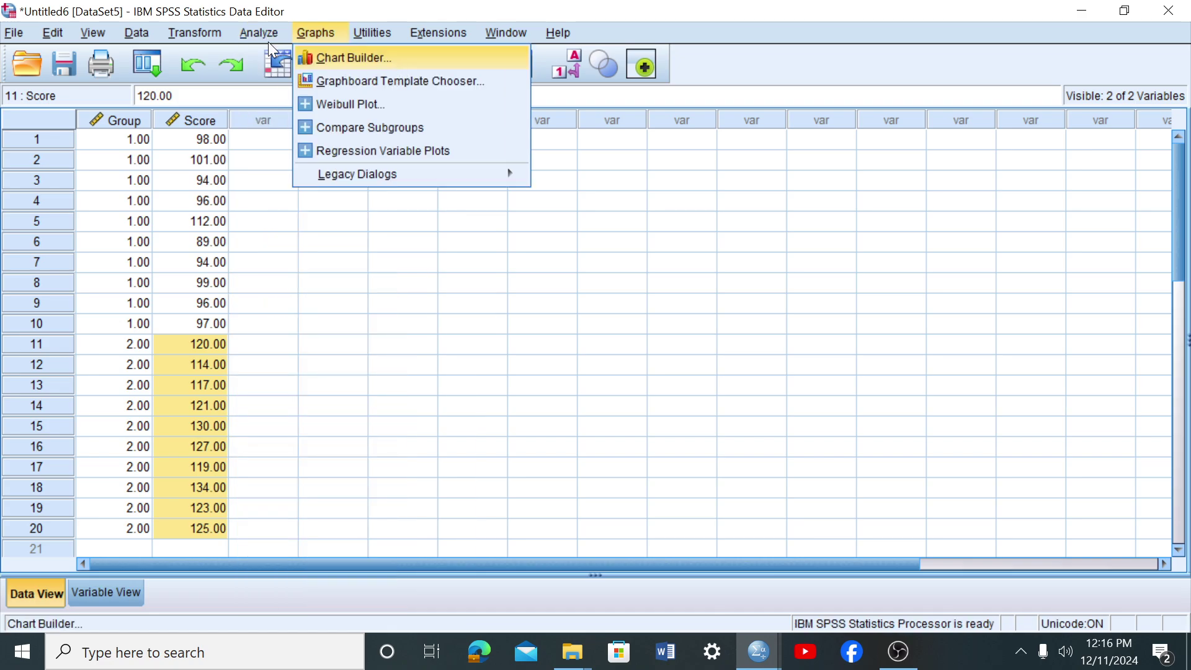
{"action": "mouse_move", "coordinate": [270, 150]}
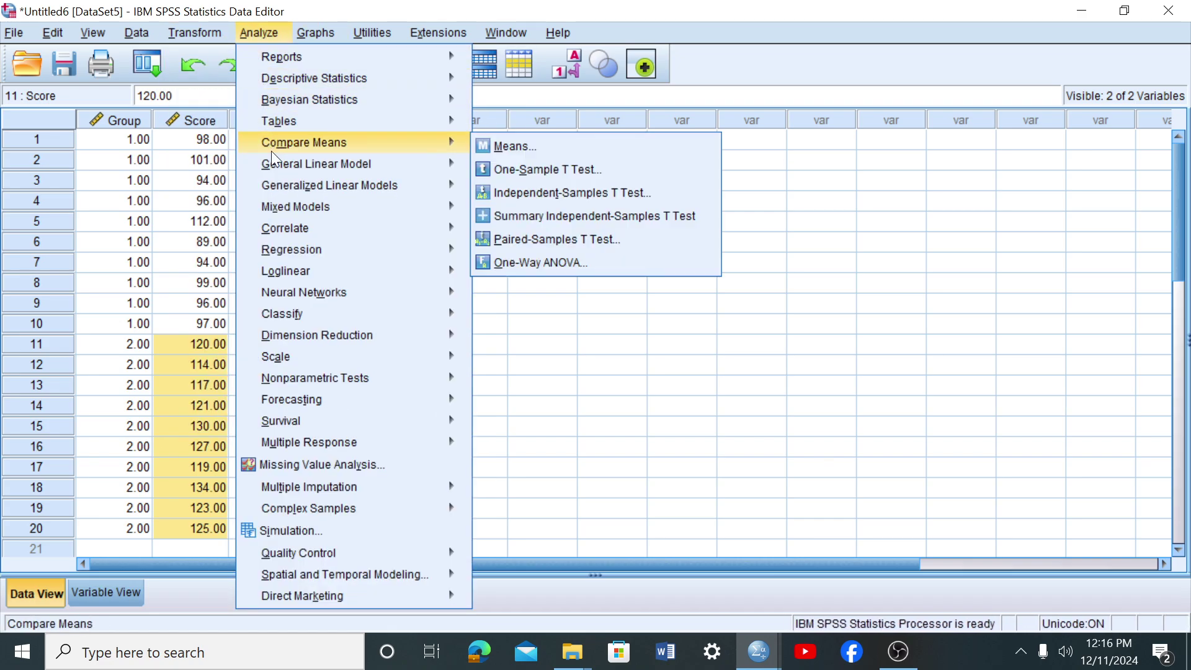
{"action": "left_click", "coordinate": [507, 191]}
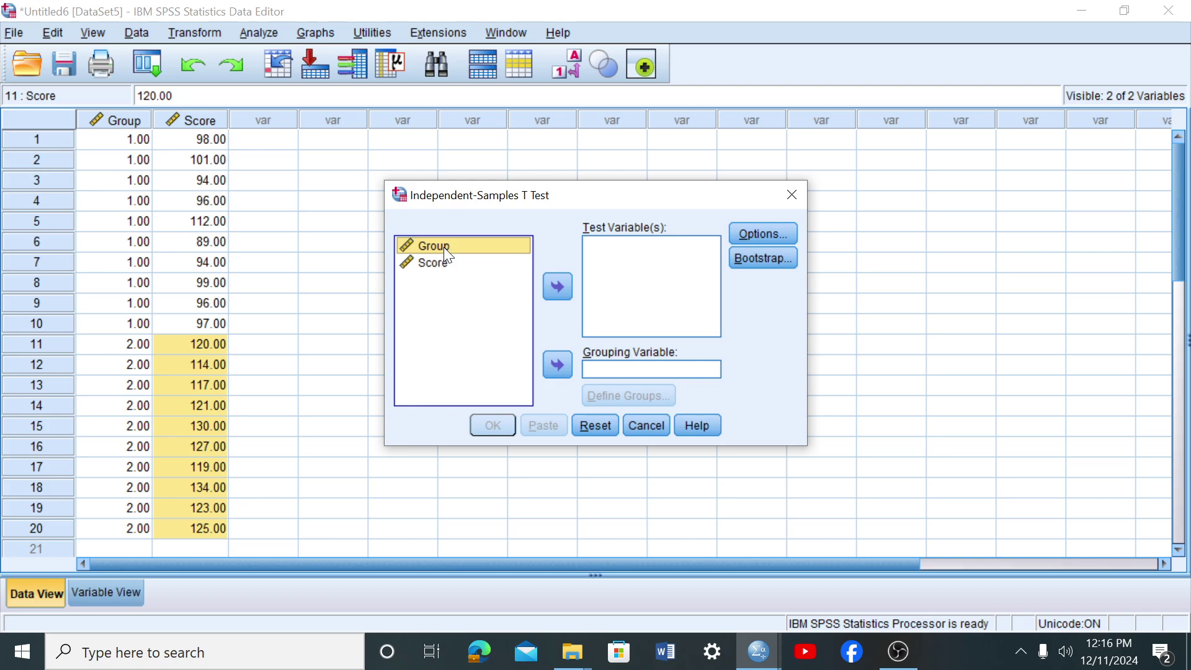
{"action": "left_click", "coordinate": [434, 263]}
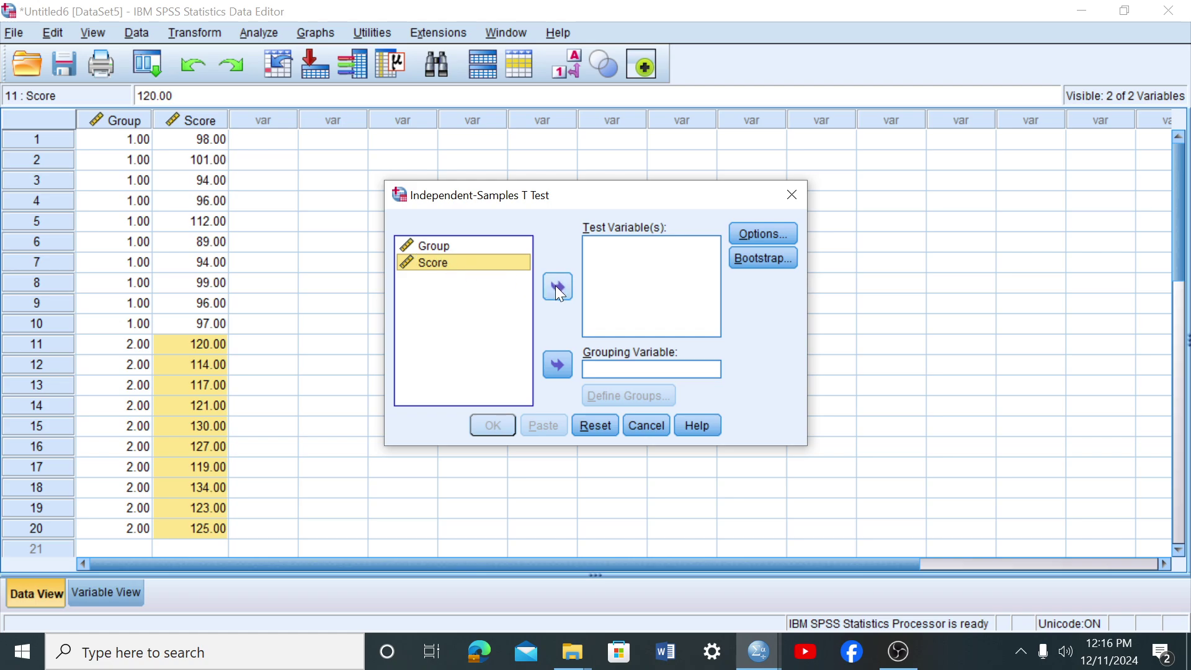
{"action": "left_click", "coordinate": [558, 288]}
{"action": "left_click", "coordinate": [415, 248]}
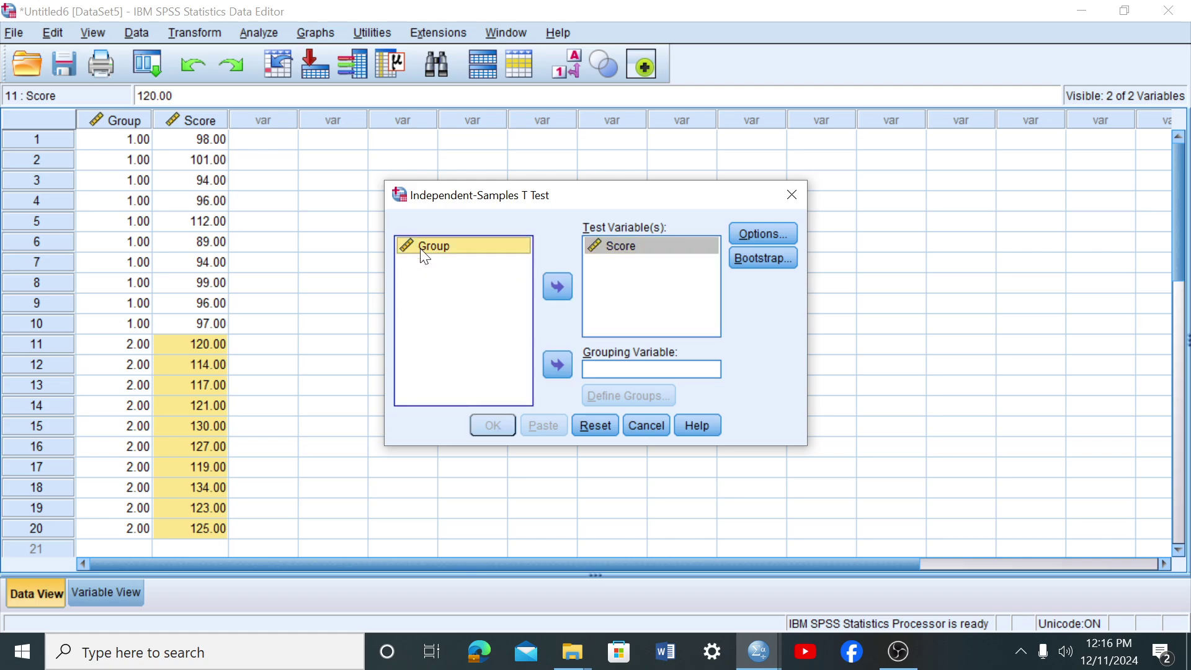
{"action": "left_click", "coordinate": [557, 367]}
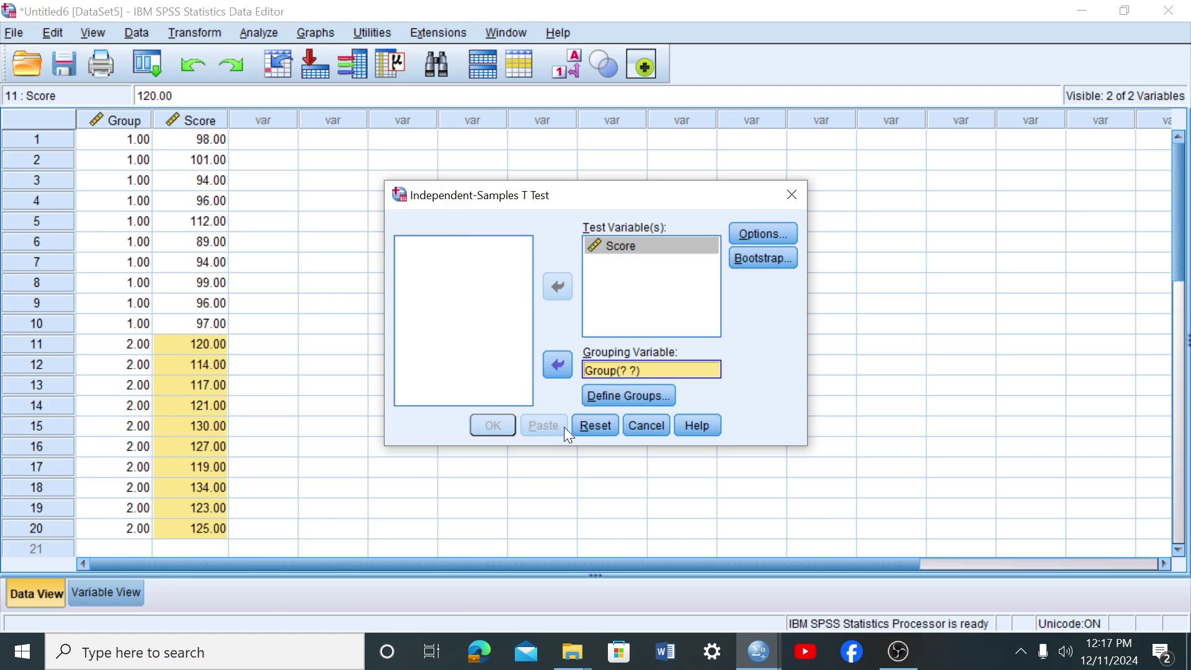
- Define the comparison groups as specified values 1 and 2, and run the t test
{"action": "left_click", "coordinate": [617, 395]}
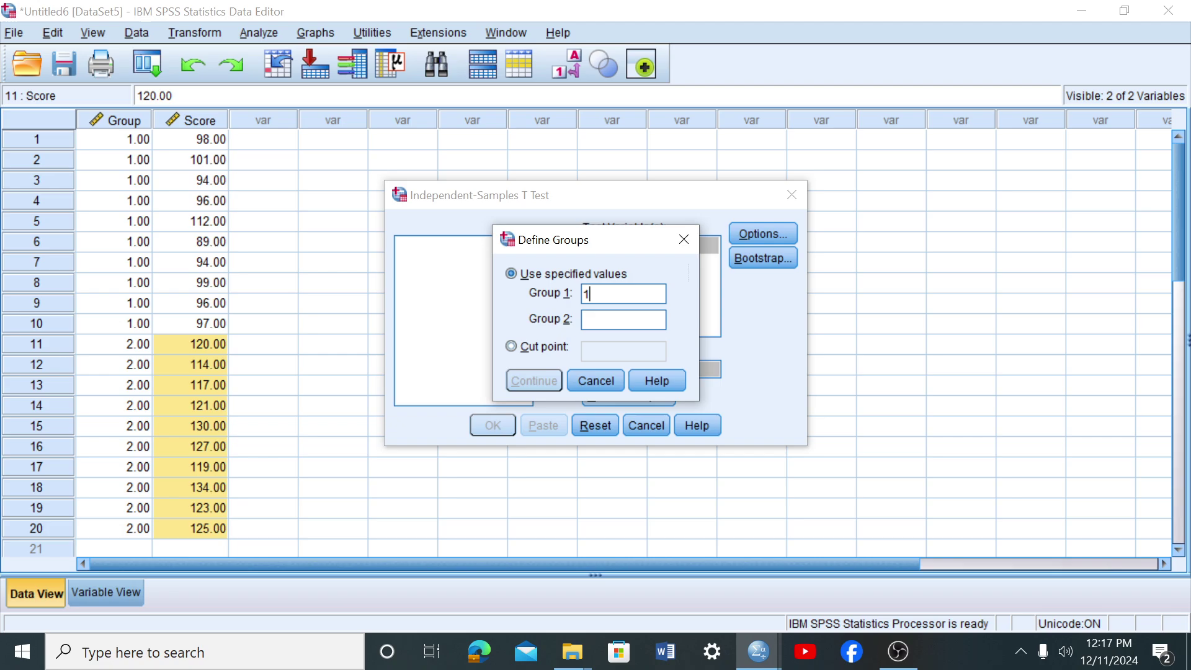
{"action": "type", "text": "2"}
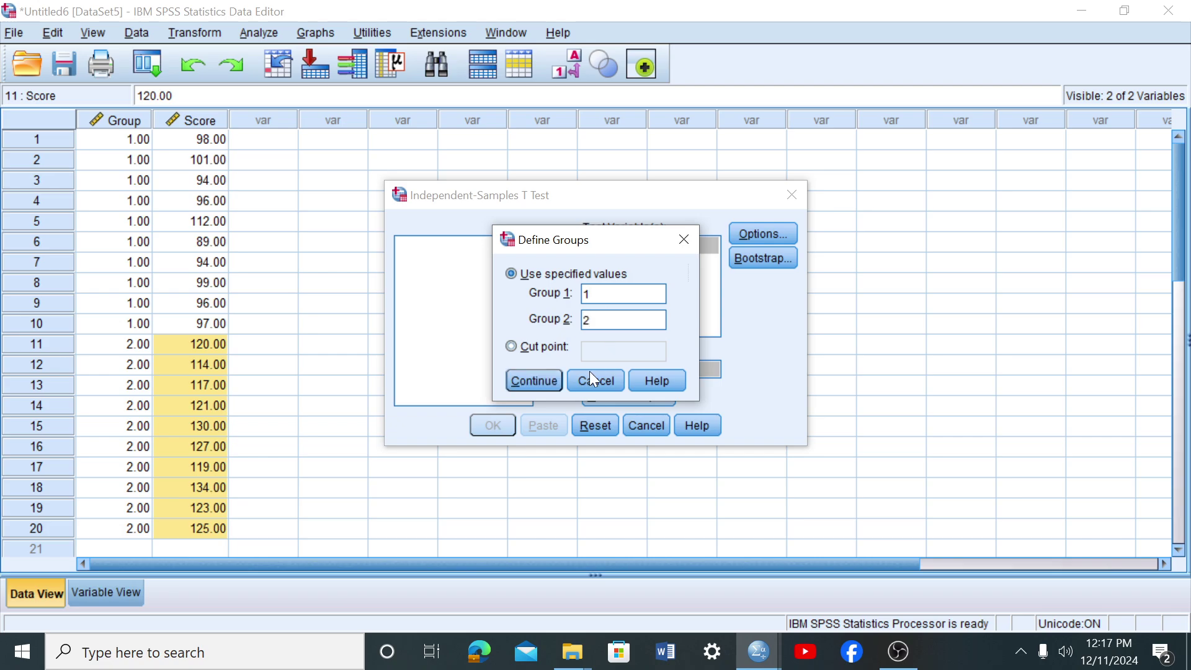
{"action": "left_click", "coordinate": [549, 372]}
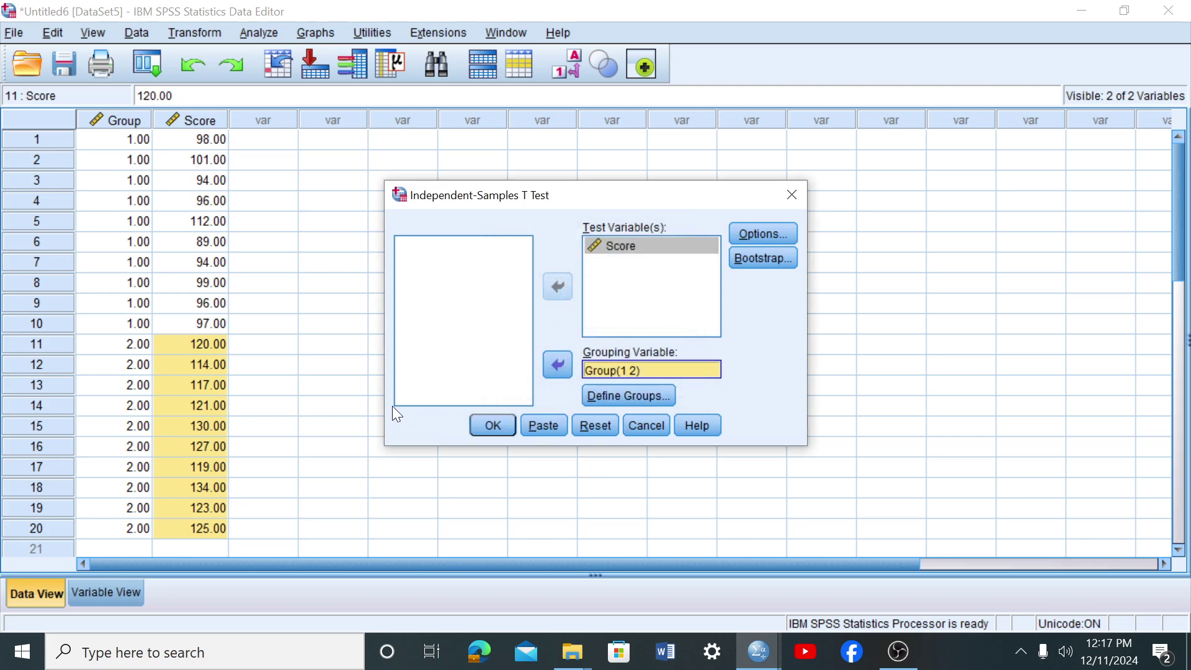
{"action": "left_click", "coordinate": [492, 427]}
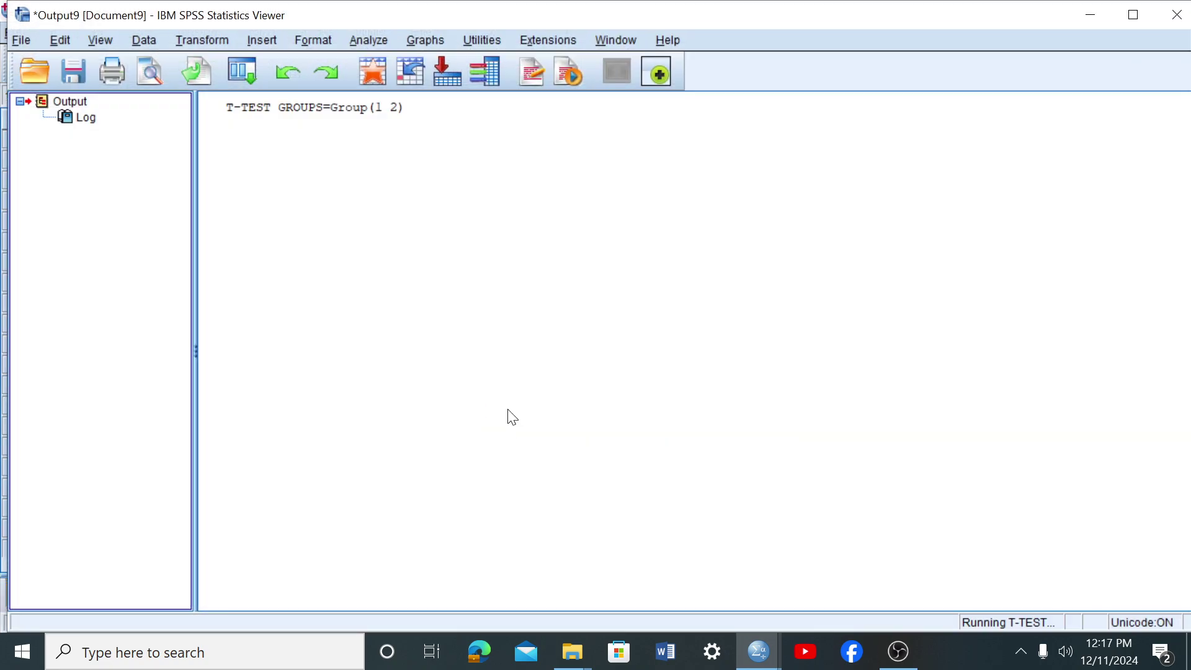
- Examine the Group Statistics and Independent Samples Test tables in the t test output
{"action": "left_click", "coordinate": [498, 334]}
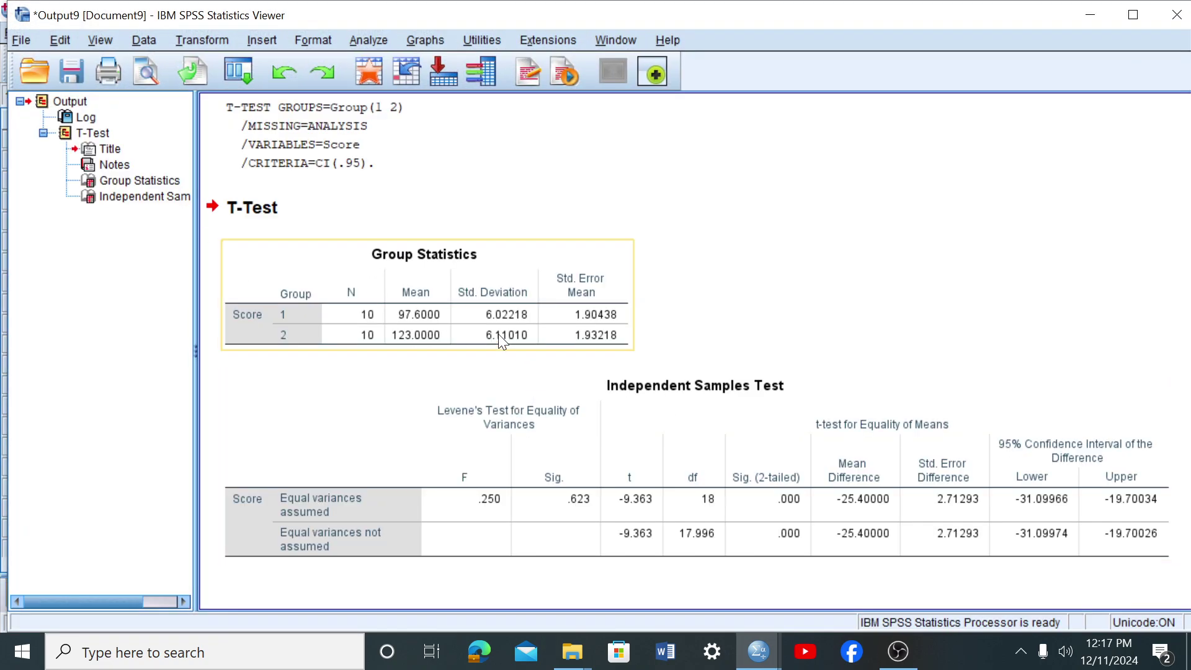
{"action": "left_click", "coordinate": [676, 411]}
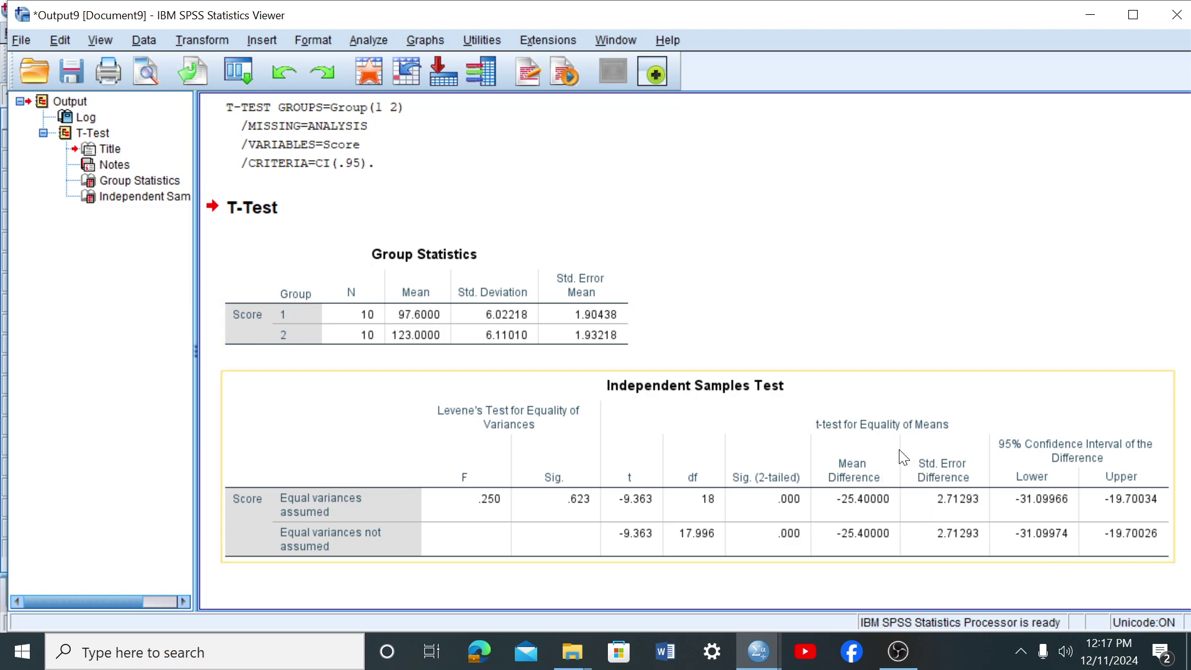
{"action": "left_click", "coordinate": [614, 329]}
{"action": "left_click", "coordinate": [845, 521]}
{"action": "left_click", "coordinate": [1071, 369]}
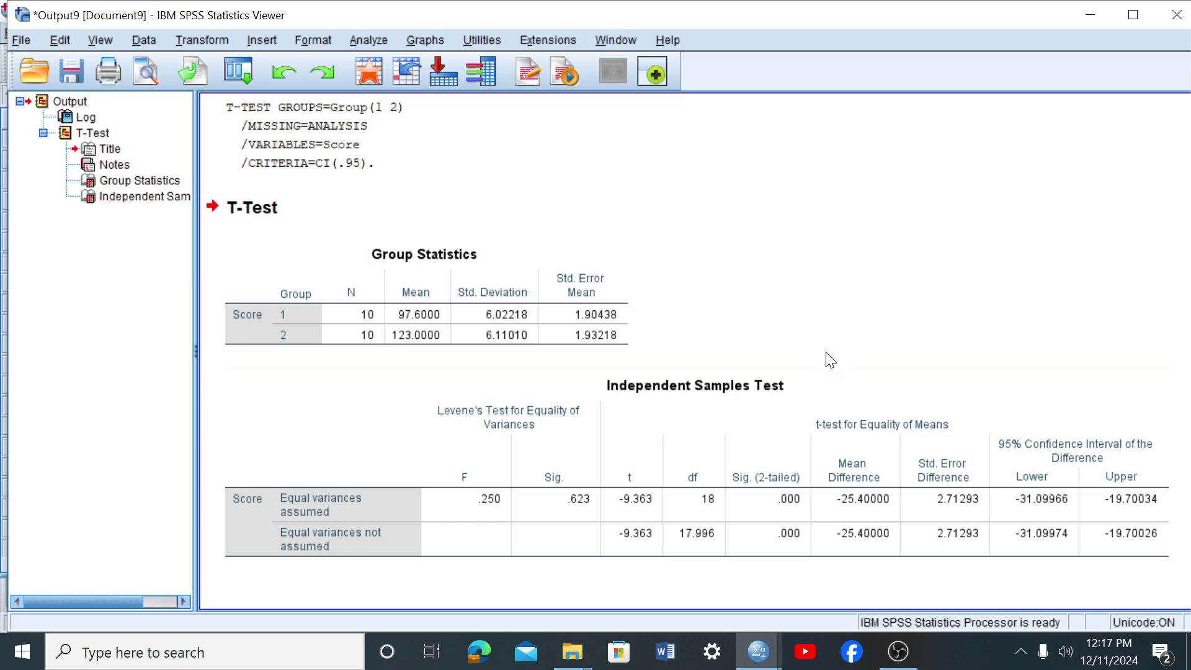
{"action": "mouse_move", "coordinate": [905, 652]}
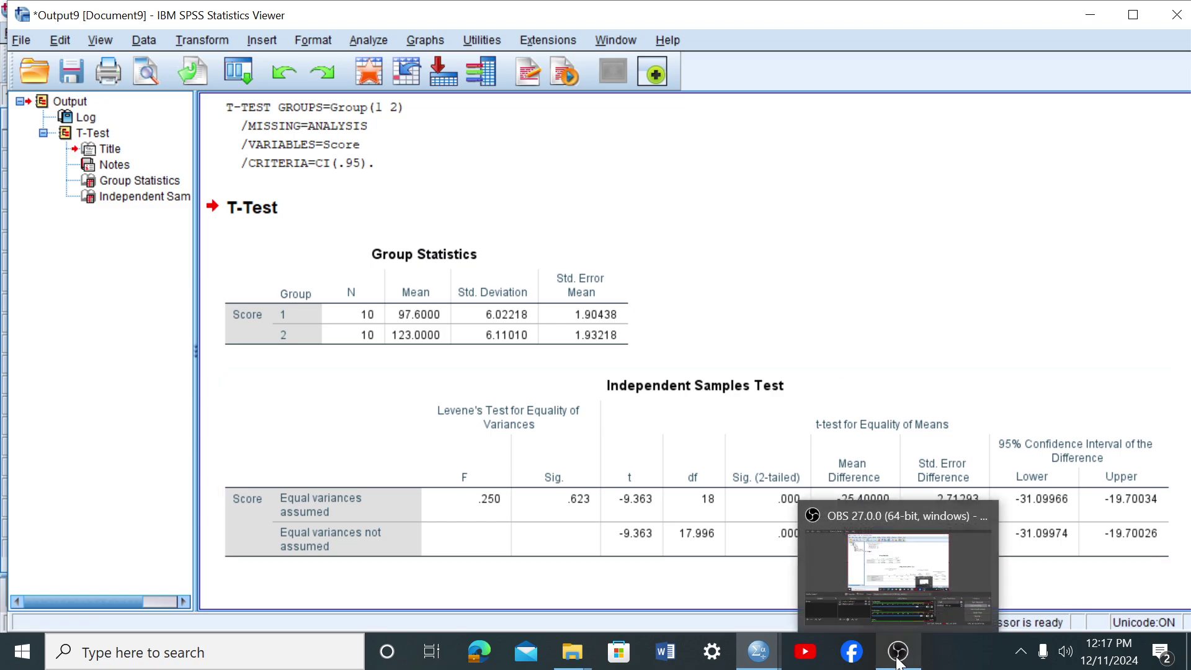